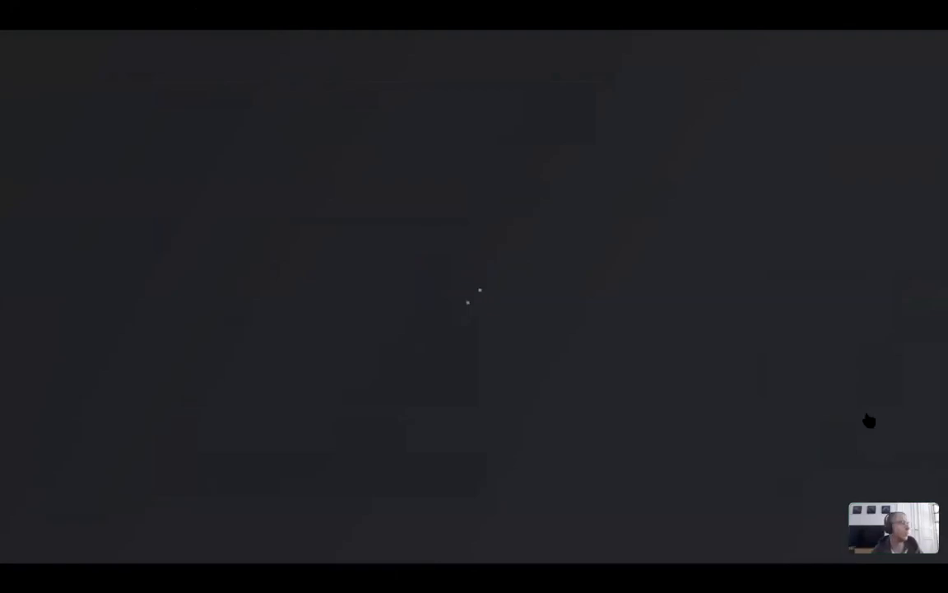
Exit full screen with Escape and switch the shared TouchDesigner stream to full-screen view
mouse_move(869, 421)
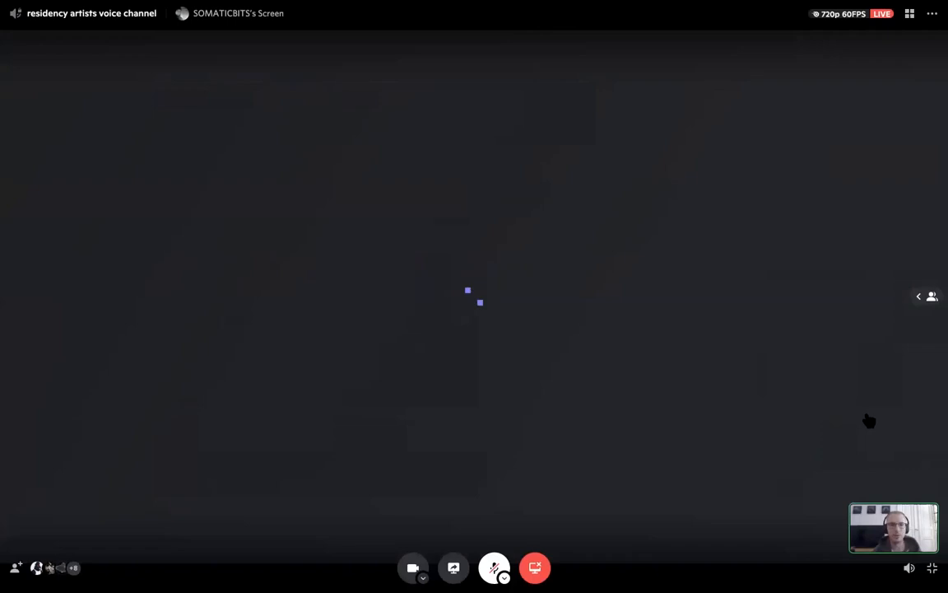
key("Escape")
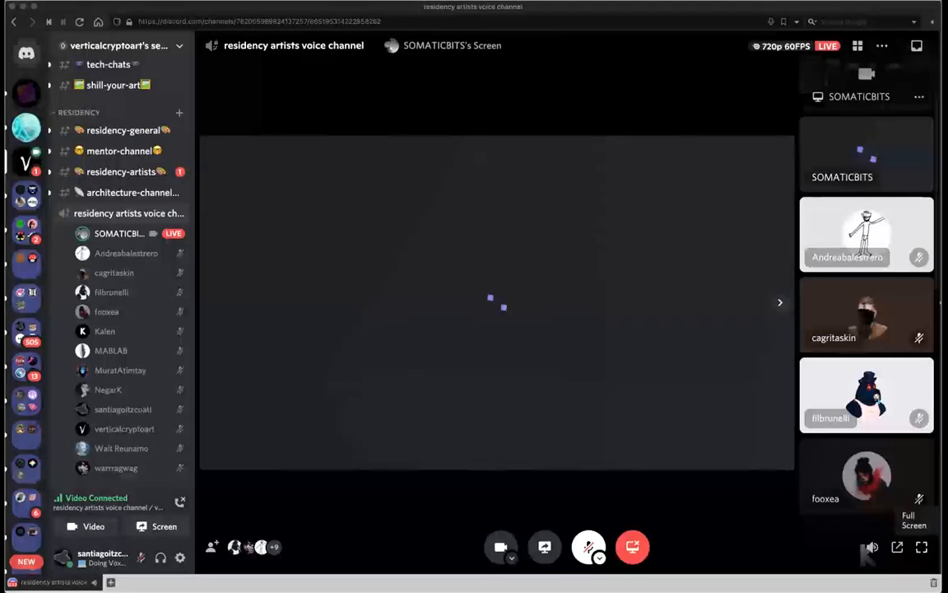
left_click(922, 547)
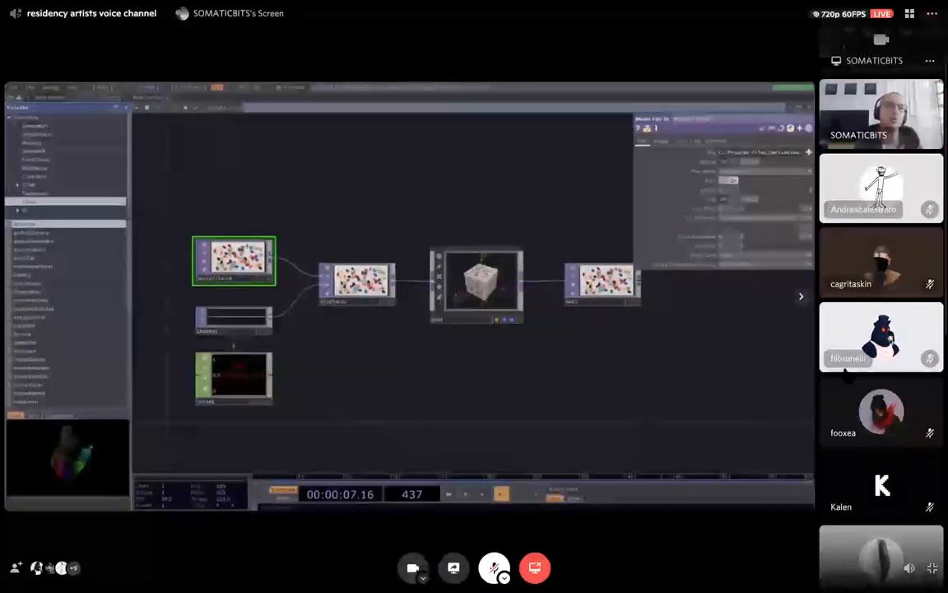
Hide Discord's member list, then delete the default movie, displace, geometry and output operators
left_click(801, 298)
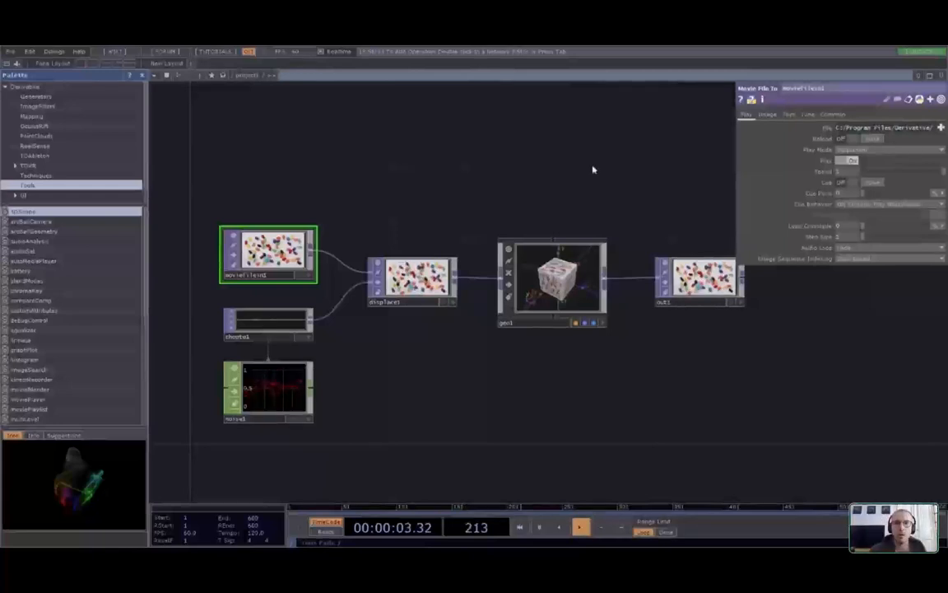
scroll(560, 349, "down", 3)
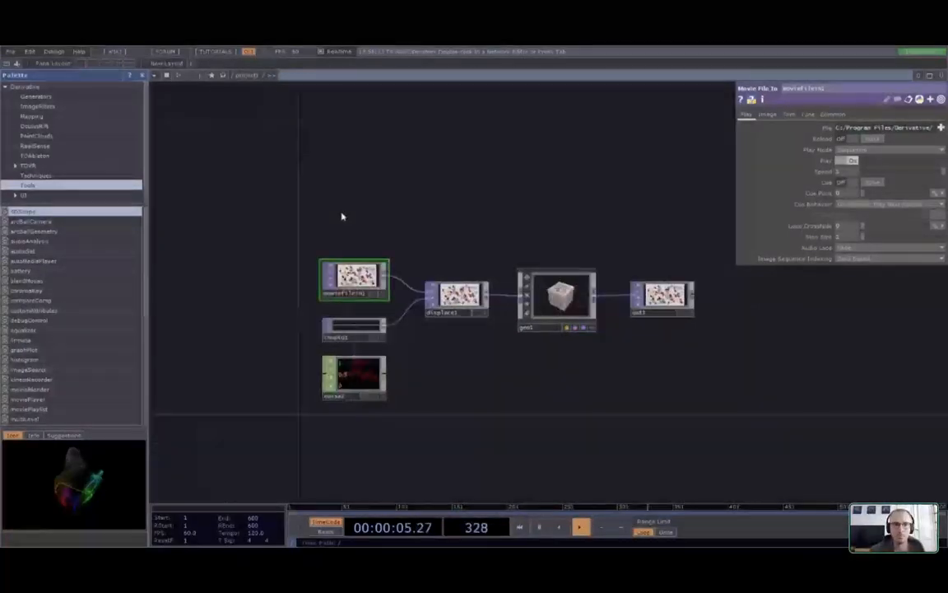
left_click_drag(342, 216, 393, 211)
right_click_drag(357, 196, 752, 462)
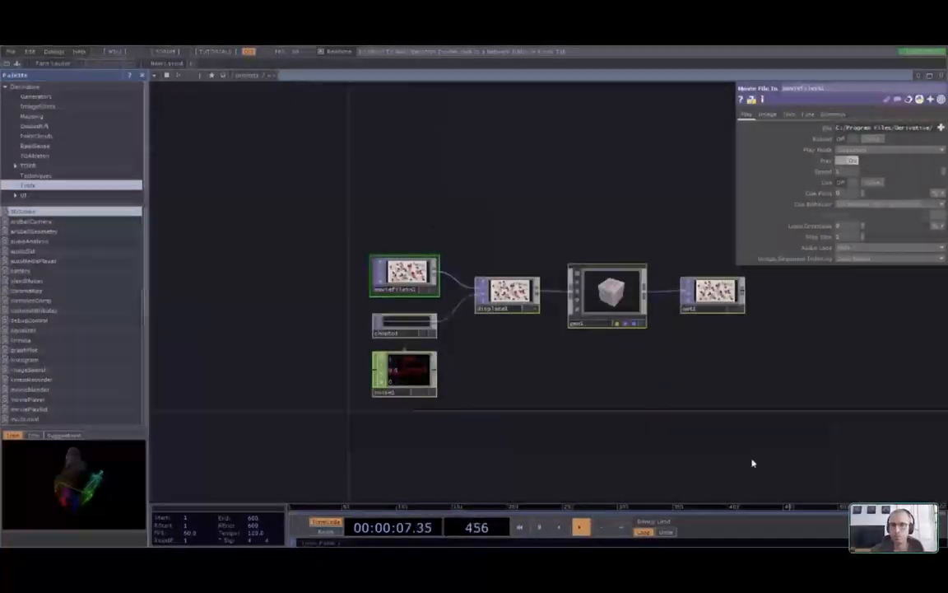
key("Delete")
left_click_drag(435, 284, 466, 303)
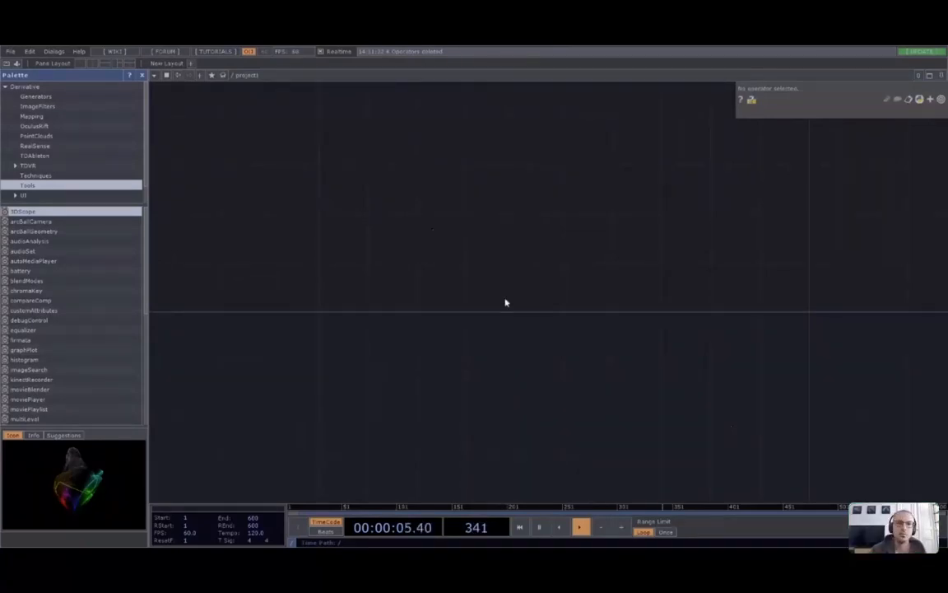
Place a white constant1 TOP in the empty network, then add a sphere1 SOP beside it
left_click(286, 284)
left_click(352, 289)
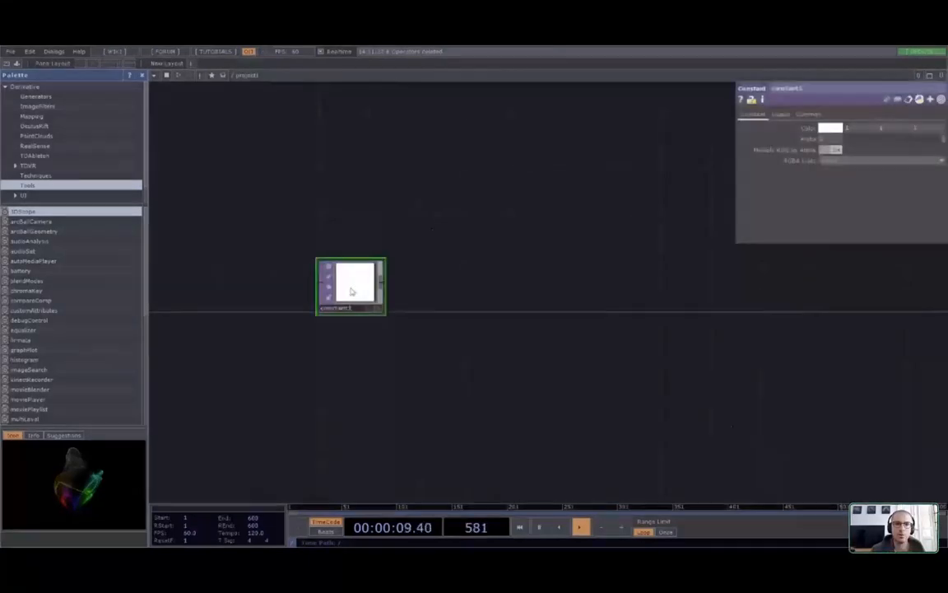
scroll(302, 310, "up", 5)
scroll(485, 337, "down", 2)
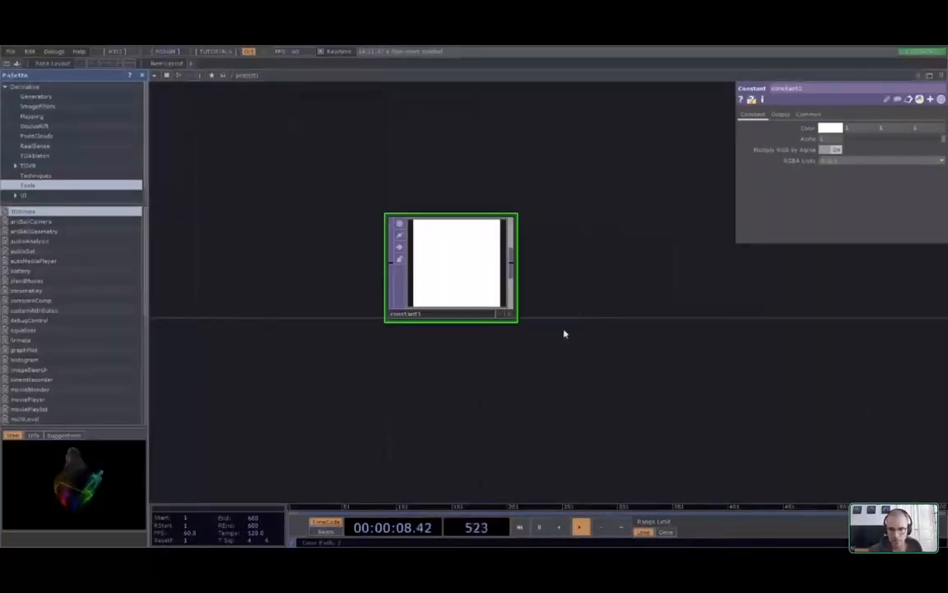
left_click(652, 275)
Place a box1 SOP at default size 1, 1, 1 right of sphere1
left_click_drag(710, 355, 558, 315)
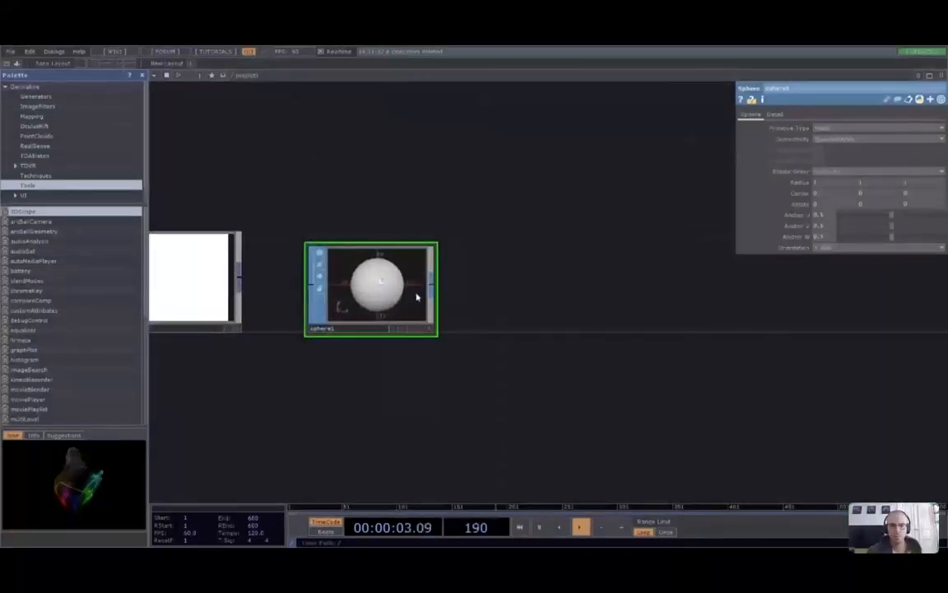
left_click(562, 288)
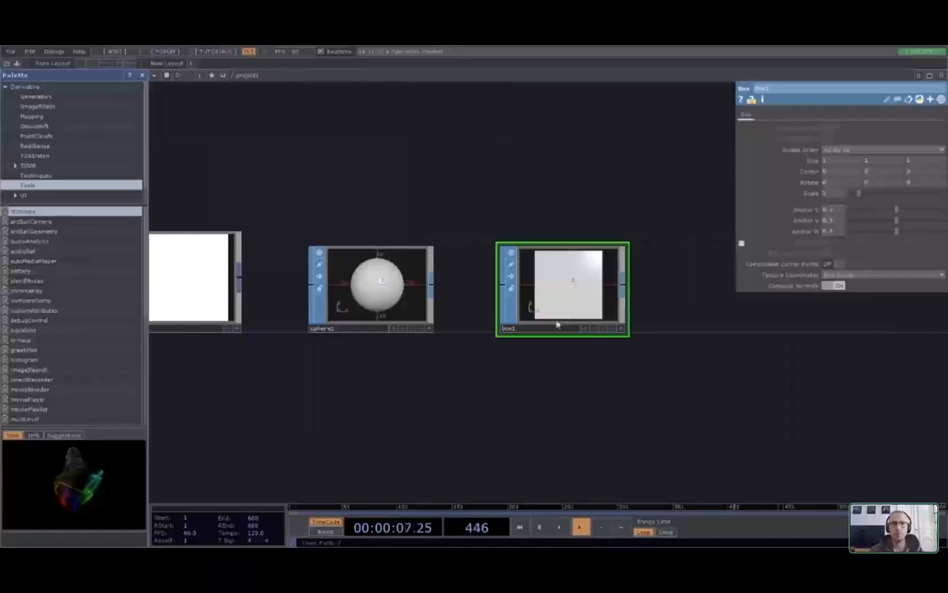
Paste a sphere2 copy, then delete sphere2 and box1, keeping only constant1 and sphere1
key("ctrl+v")
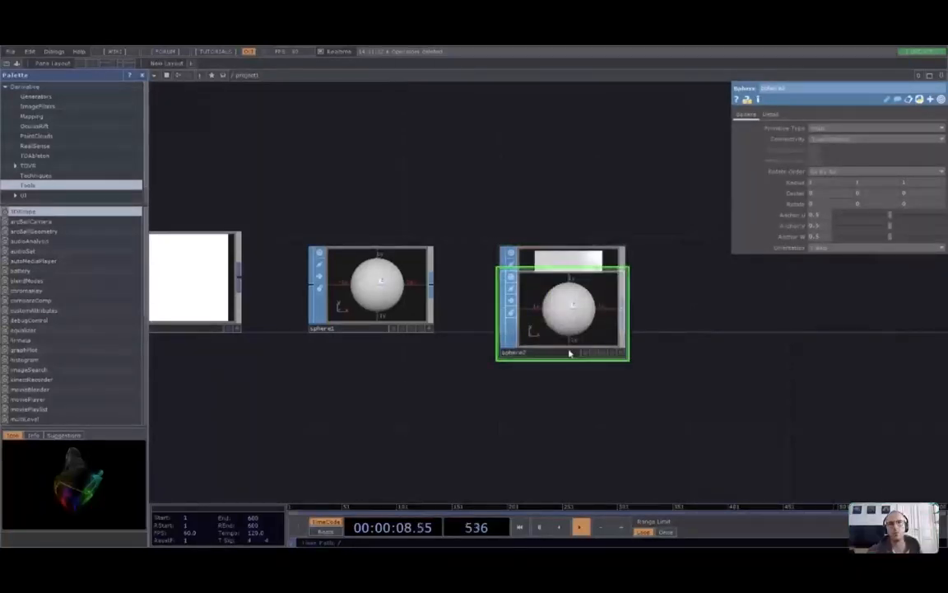
left_click_drag(568, 324, 568, 418)
right_click_drag(717, 393, 682, 364)
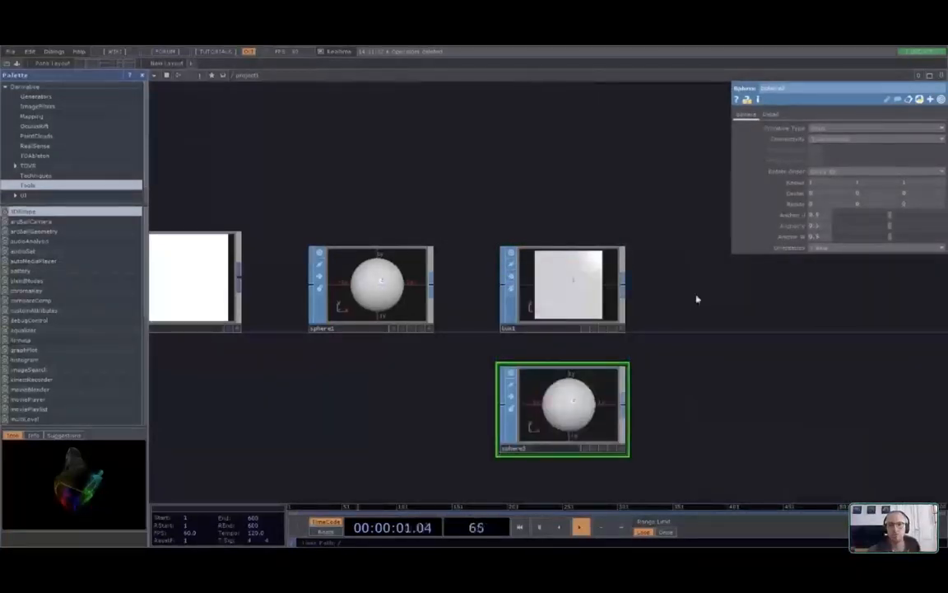
key("Delete")
left_click(568, 289)
key("Delete")
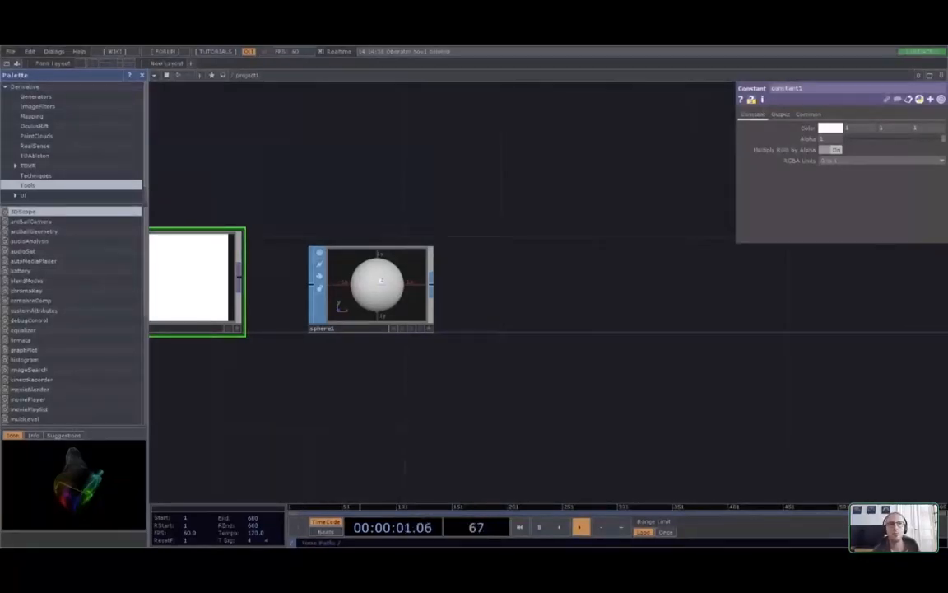
Add a table1 Table DAT to the right of sphere1
left_click(434, 370)
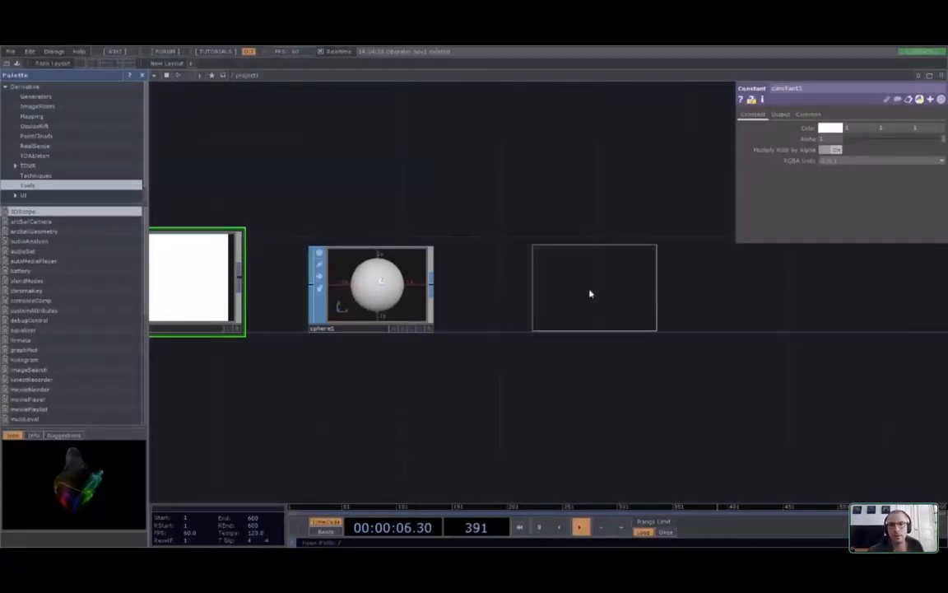
left_click(590, 294)
scroll(568, 372, "up", 3)
scroll(567, 372, "down", 1)
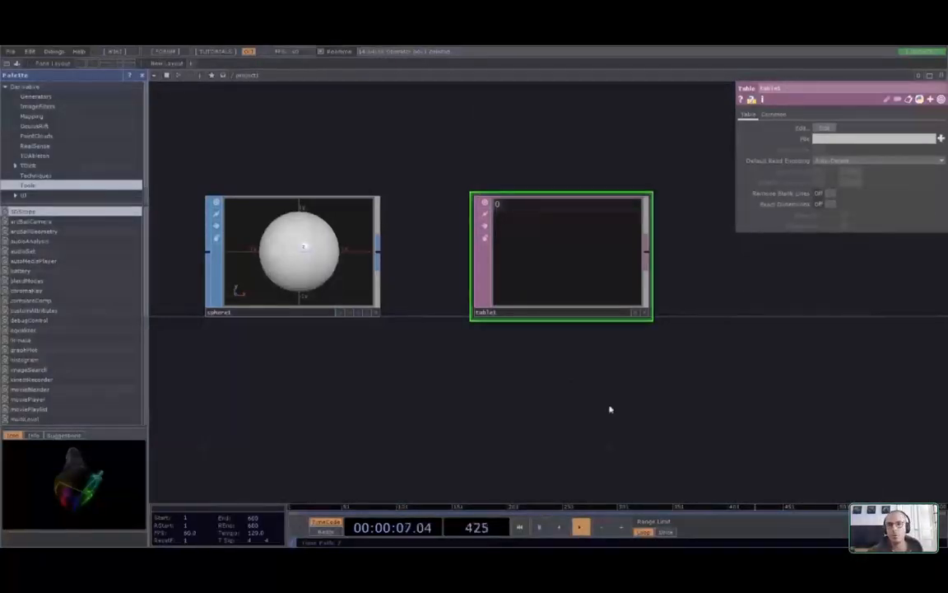
left_click_drag(835, 265, 505, 267)
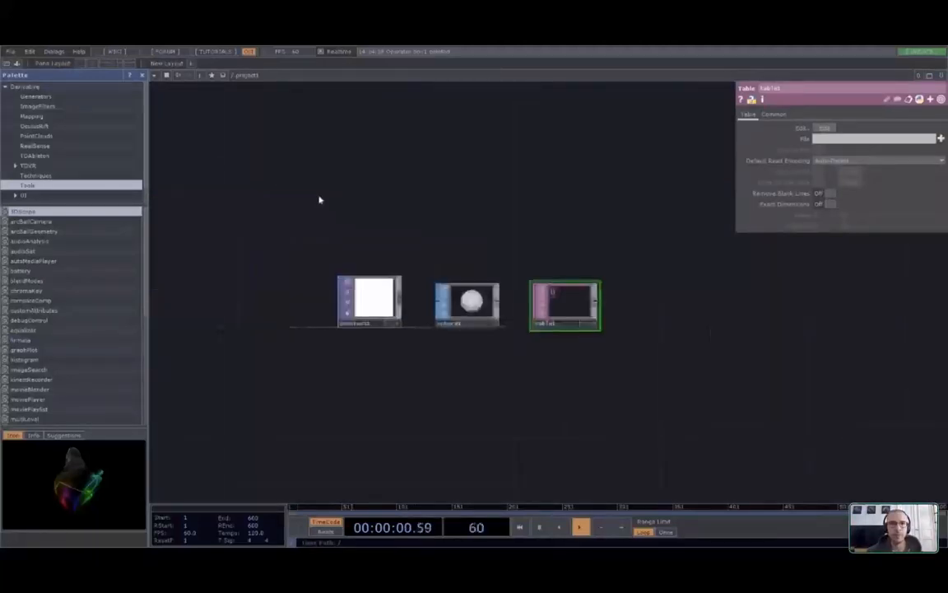
Box-select constant1, sphere1 and table1 and delete them, emptying the network
left_click_drag(320, 200, 417, 272)
right_click_drag(418, 271, 785, 459)
key("Delete")
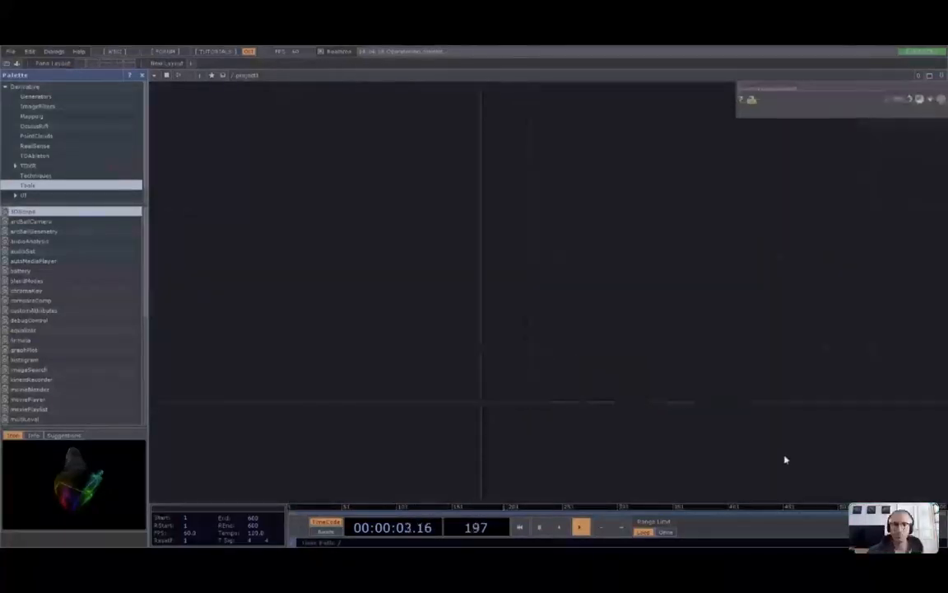
left_click_drag(539, 373, 511, 351)
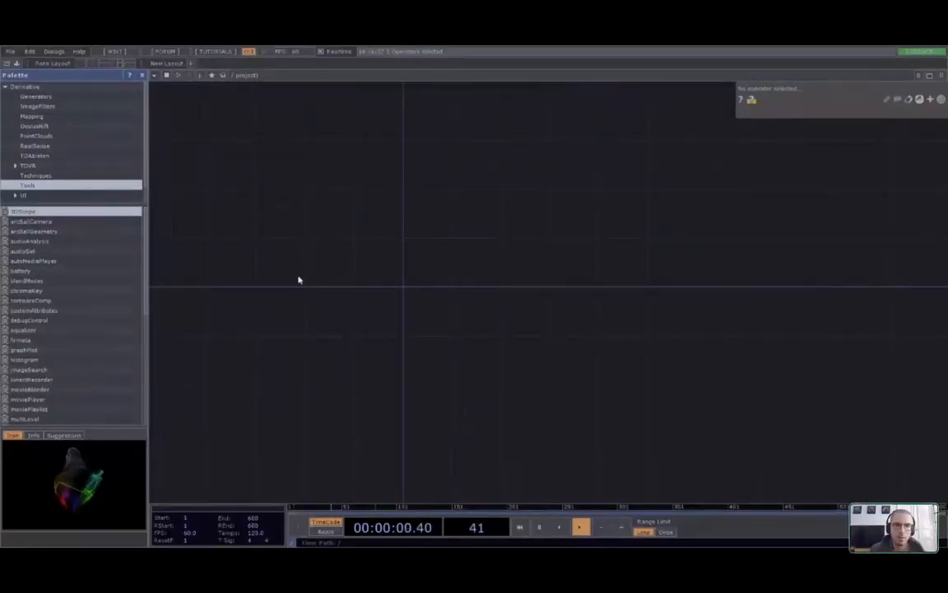
Place a white constant1 TOP and a constant2 CHOP side by side
left_click(445, 262)
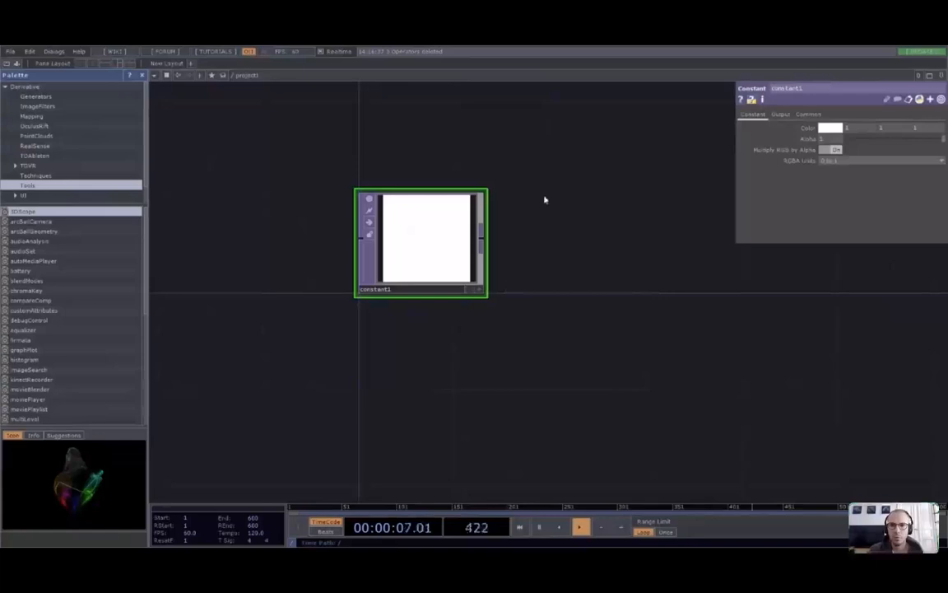
left_click(619, 246)
left_click_drag(679, 347, 511, 358)
right_click_drag(511, 359, 527, 361)
left_click_drag(540, 362, 430, 375)
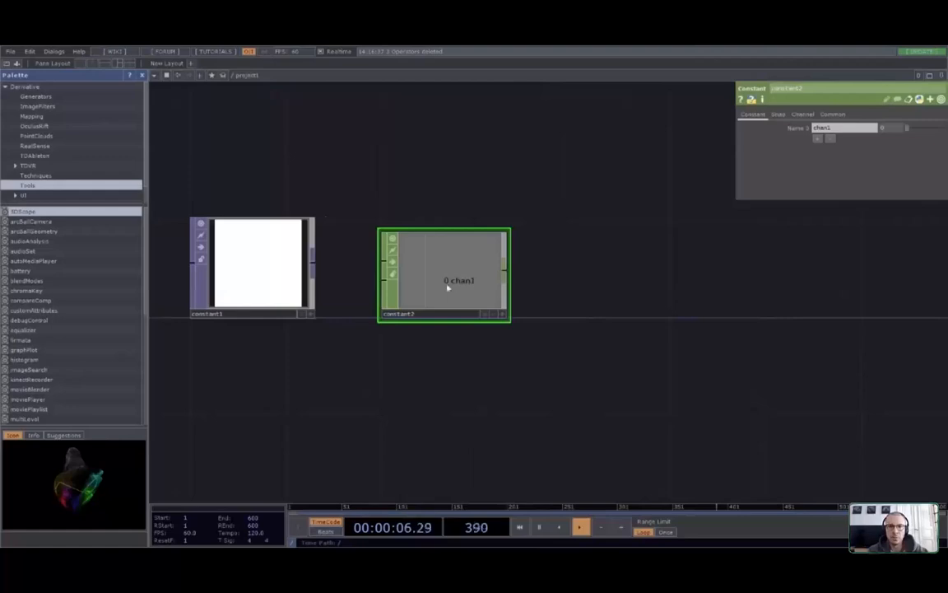
Add a box1 SOP to the right of constant2
key("ctrl+v")
left_click(632, 277)
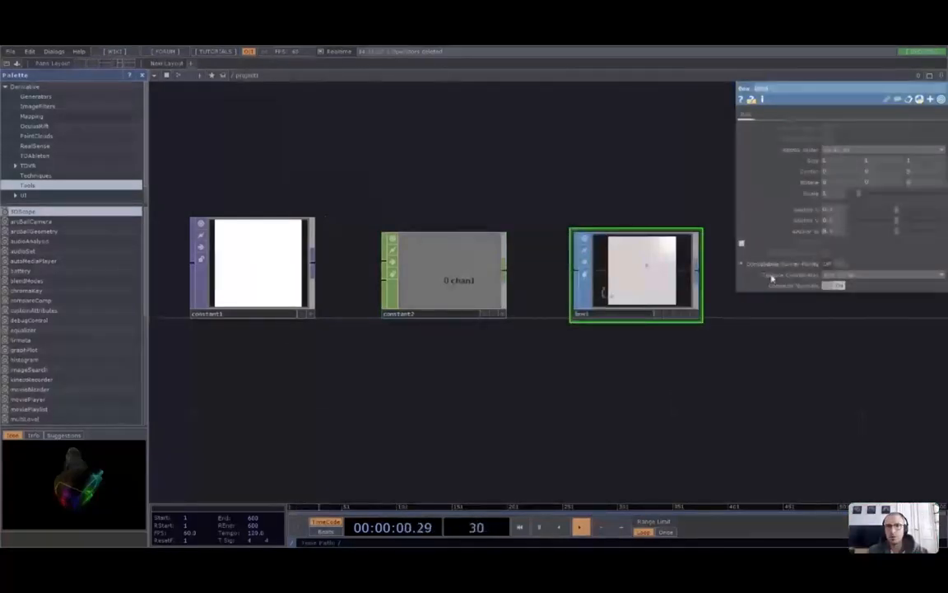
scroll(683, 354, "down", 5)
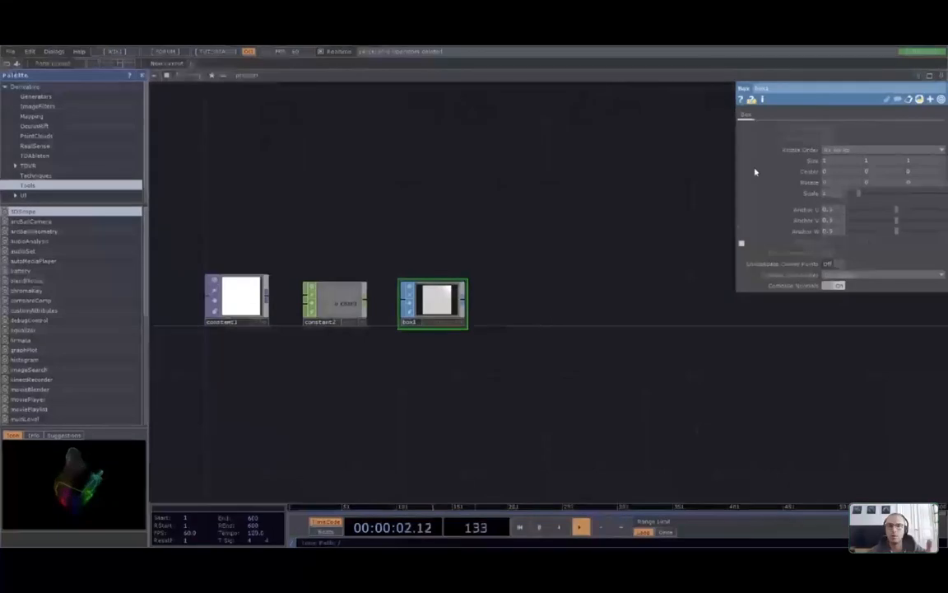
Add a white constant3 MAT to the right of box1
left_click(633, 203)
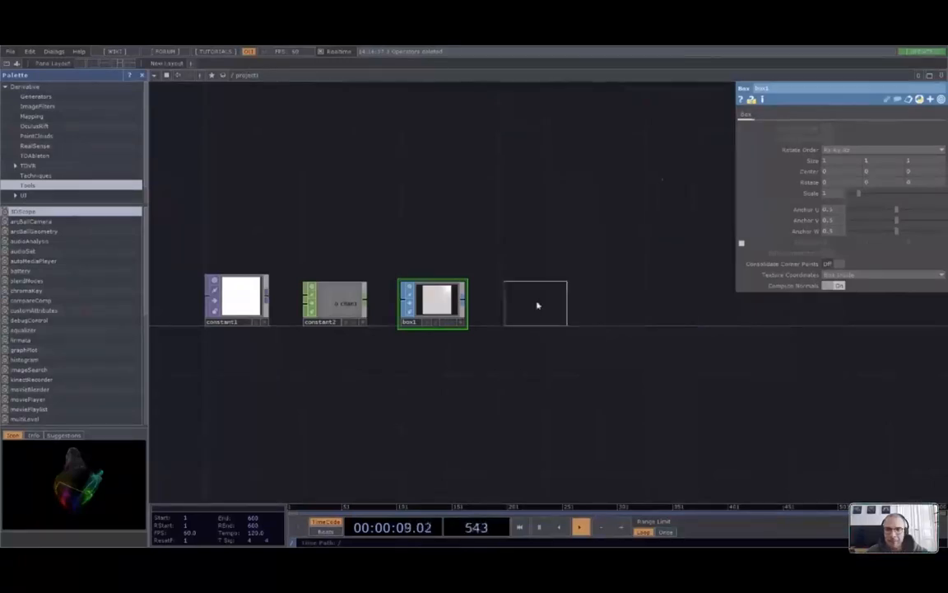
left_click(535, 305)
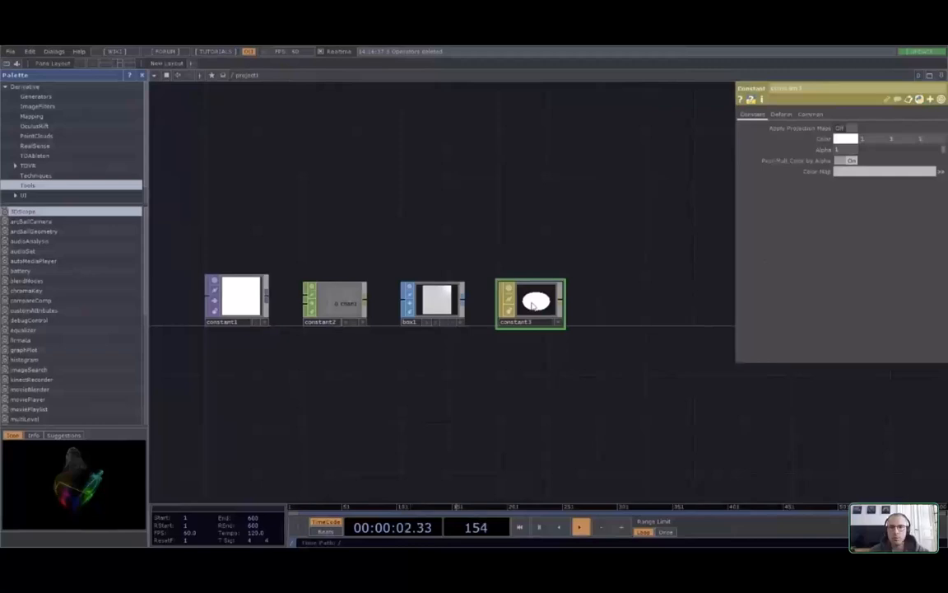
scroll(547, 321, "up", 5)
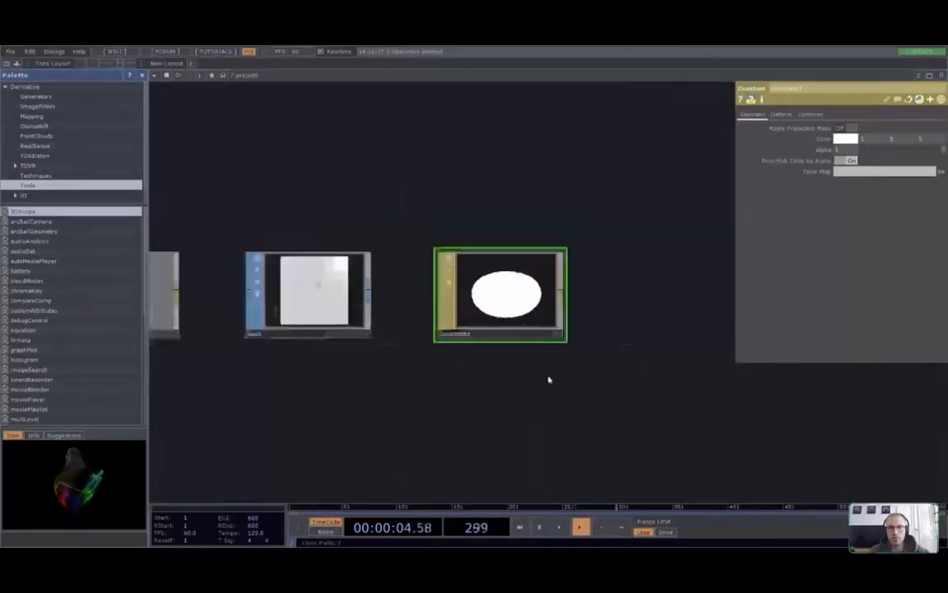
left_click_drag(549, 380, 309, 372)
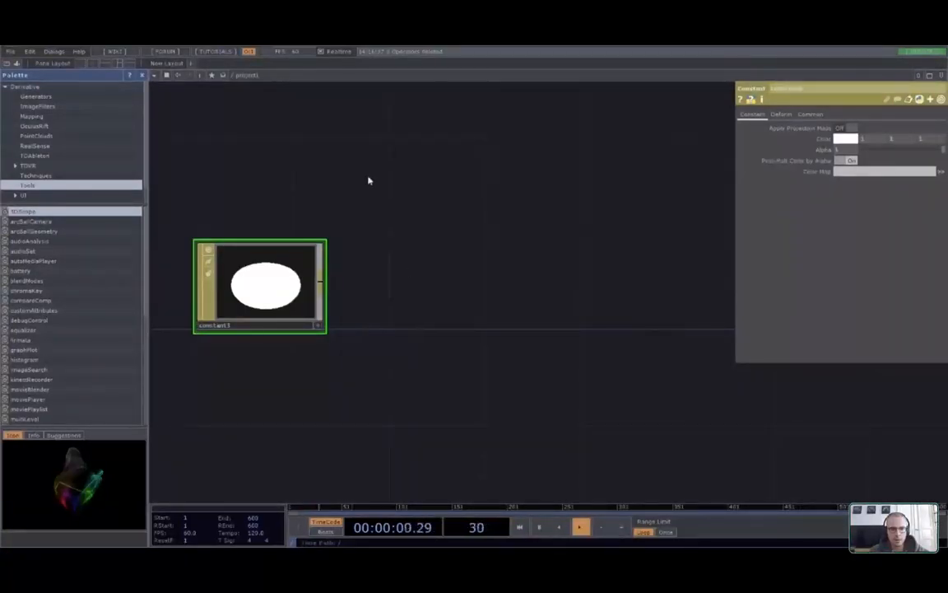
Place an empty table1 Table DAT to the right of constant3
left_click(397, 373)
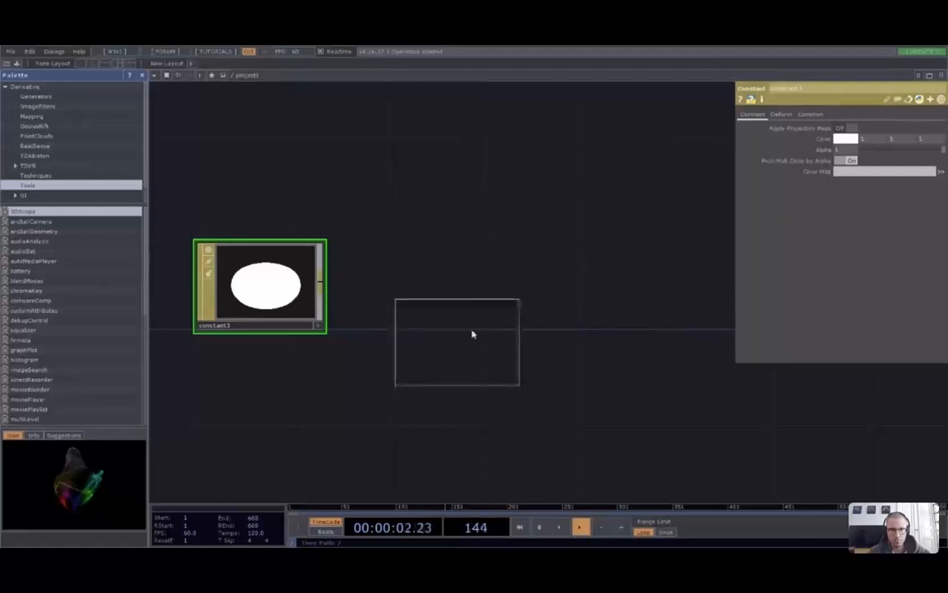
left_click(452, 290)
scroll(491, 337, "down", 5)
scroll(475, 330, "up", 5)
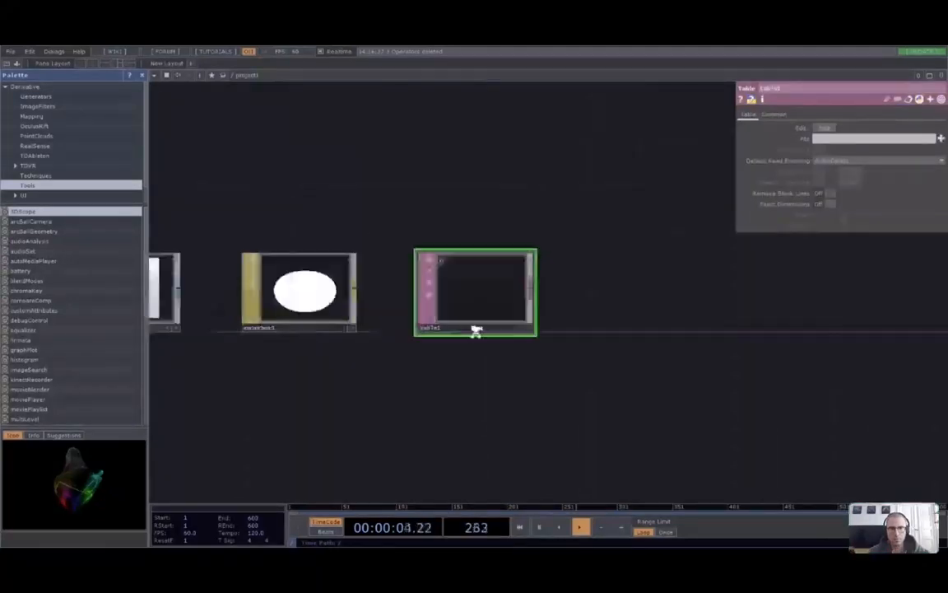
scroll(409, 398, "down", 5)
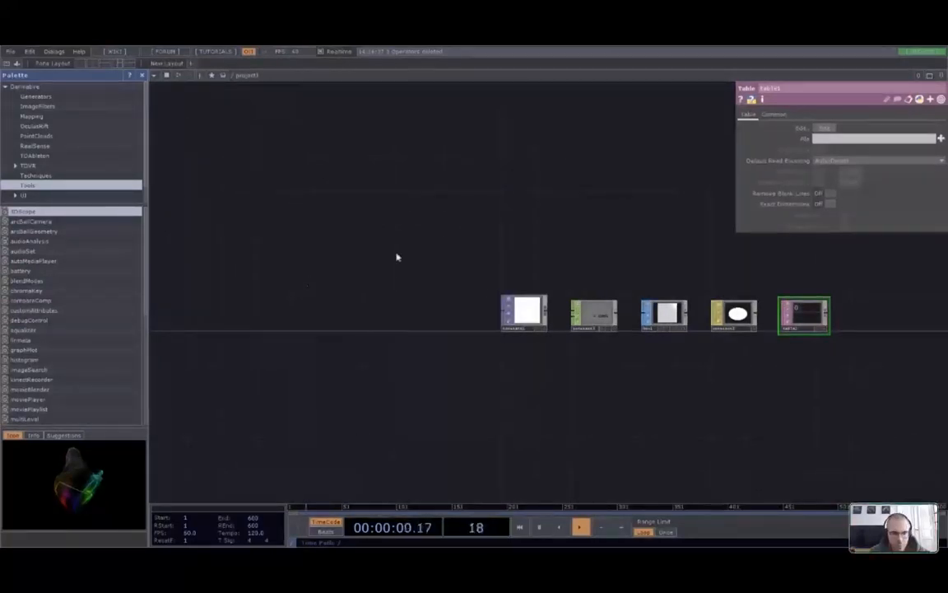
Place a cam1 Camera COMP left of constant1 and close its parameter panel
key("ctrl+v")
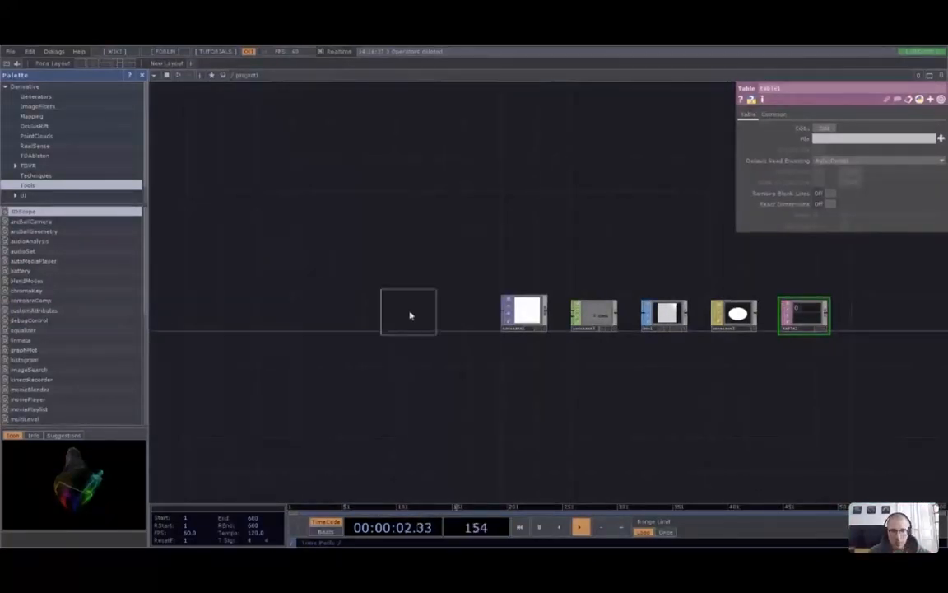
left_click(422, 313)
left_click_drag(454, 385, 297, 390)
scroll(387, 377, "up", 2)
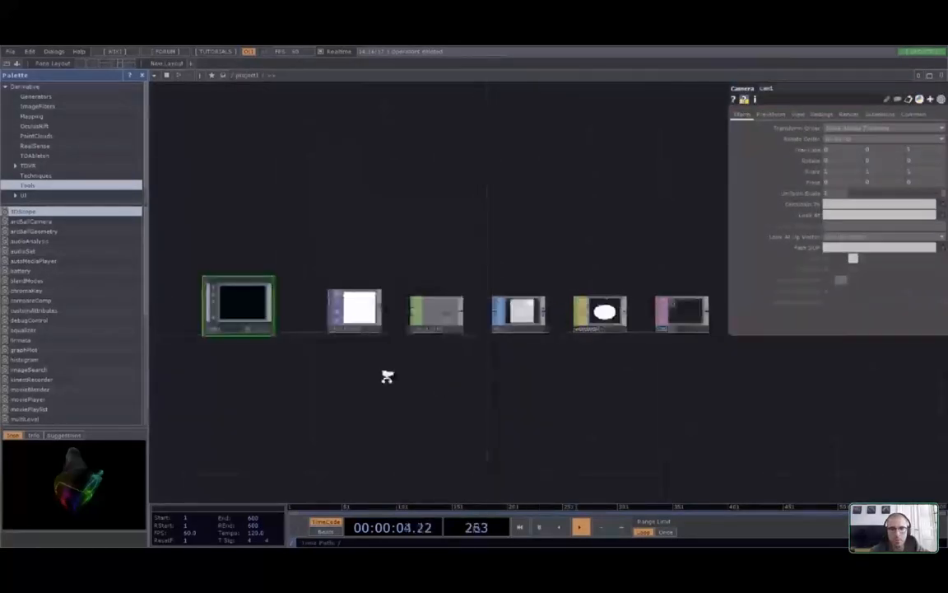
scroll(383, 381, "up", 1)
key("p")
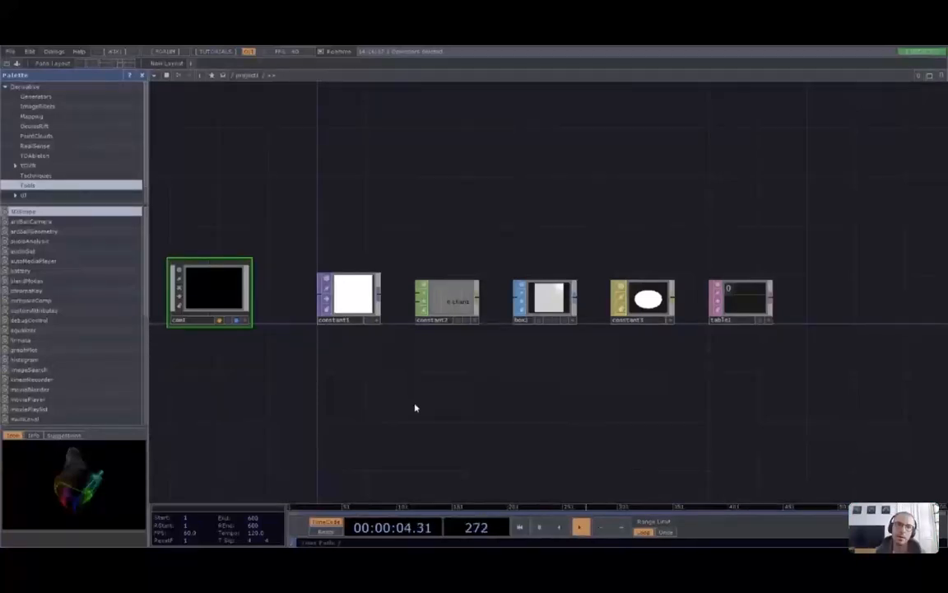
scroll(472, 396, "up", 2)
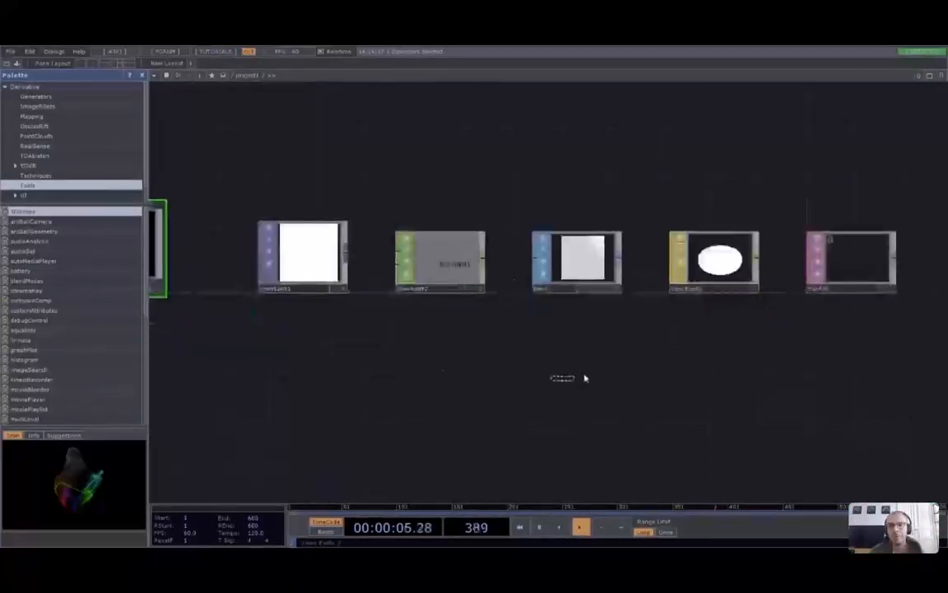
left_click_drag(471, 385, 485, 390)
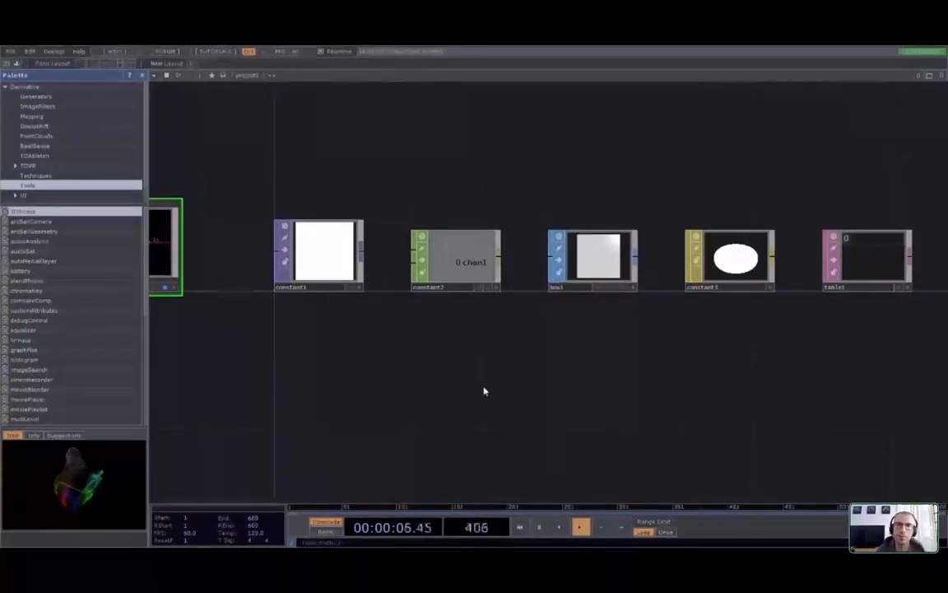
left_click(331, 262)
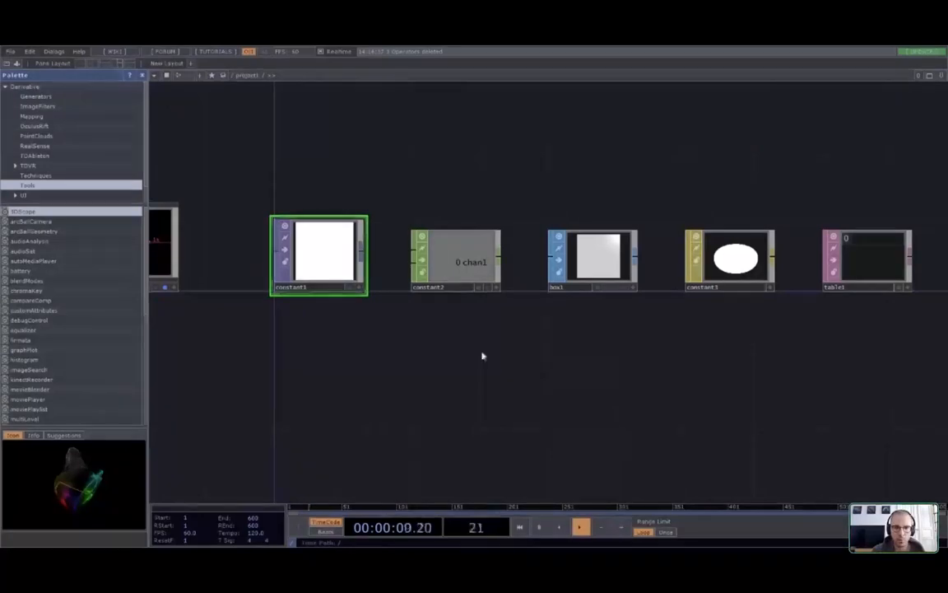
Delete the constant2 CHOP from the network
left_click(478, 258)
left_click(288, 266)
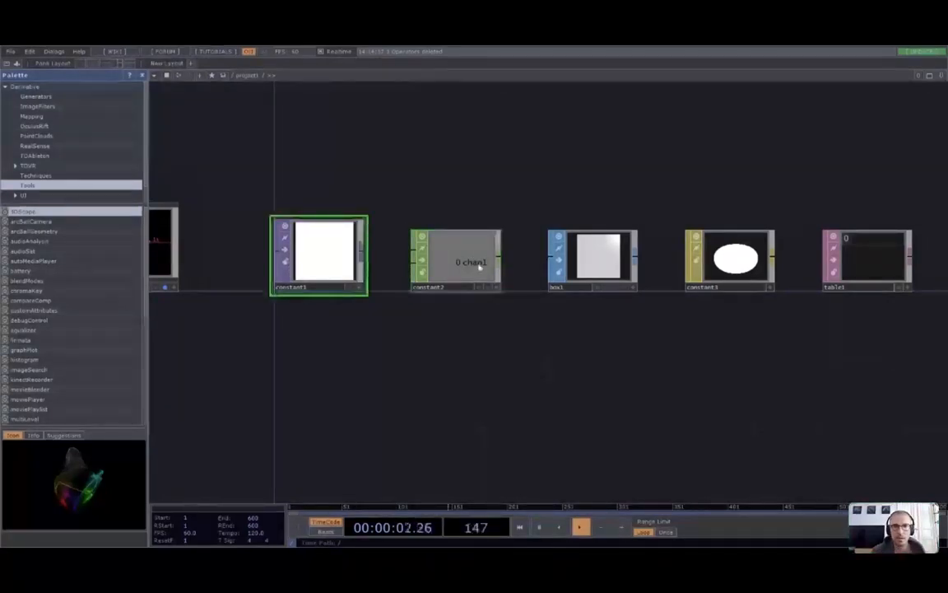
left_click(479, 264)
key("Delete")
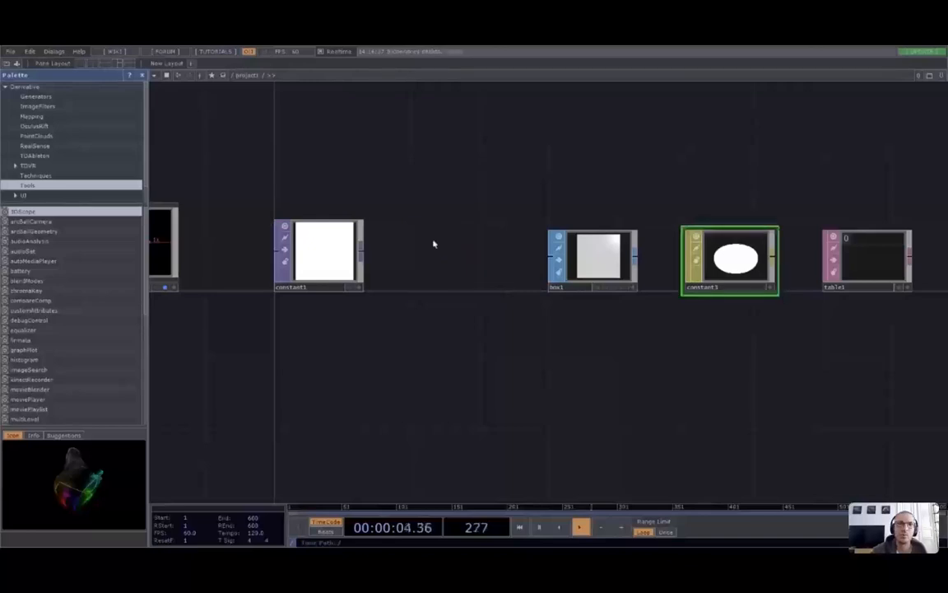
Append a TOP to CHOP node, topto1, to constant1, placed before box1
right_click(360, 252)
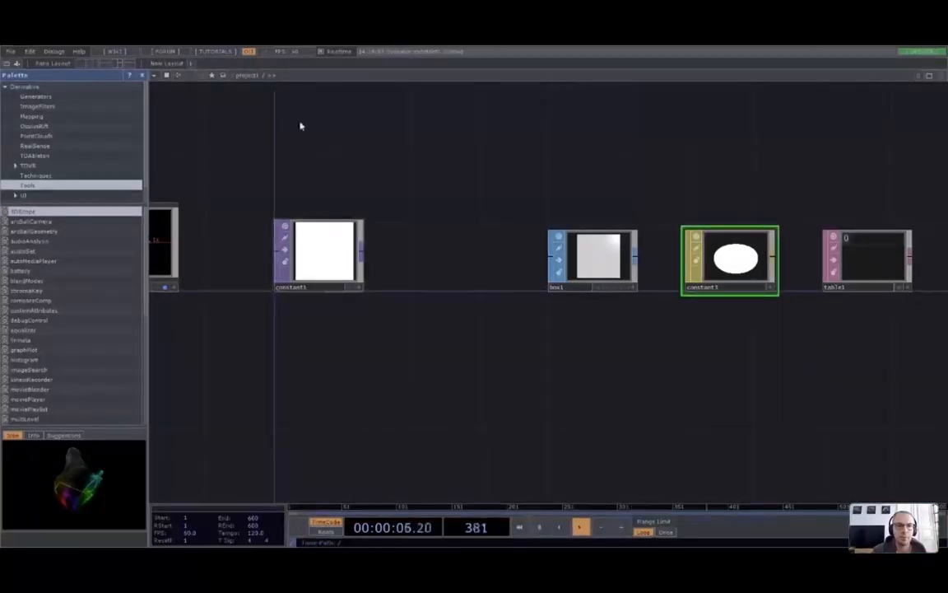
left_click(227, 244)
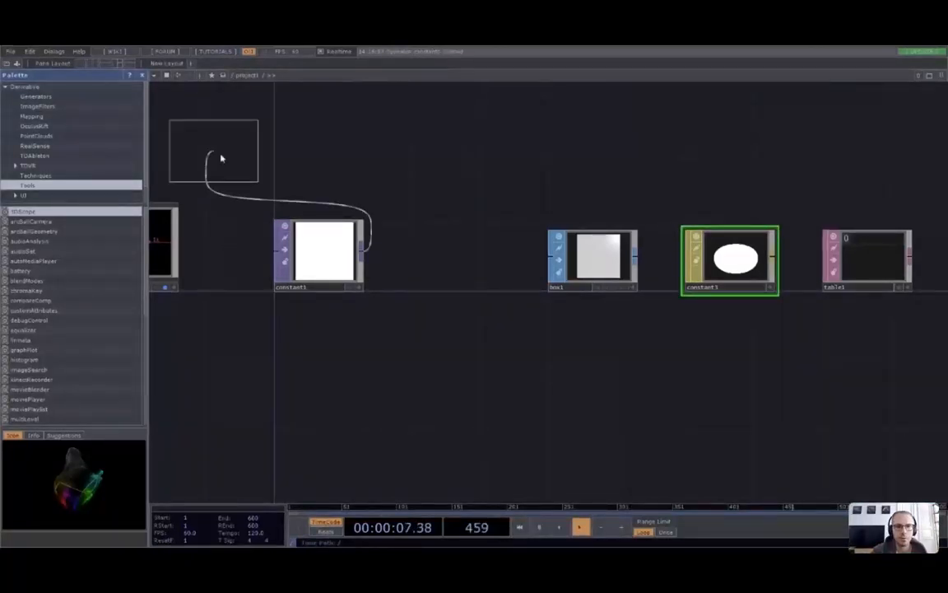
left_click(457, 263)
left_click(327, 255)
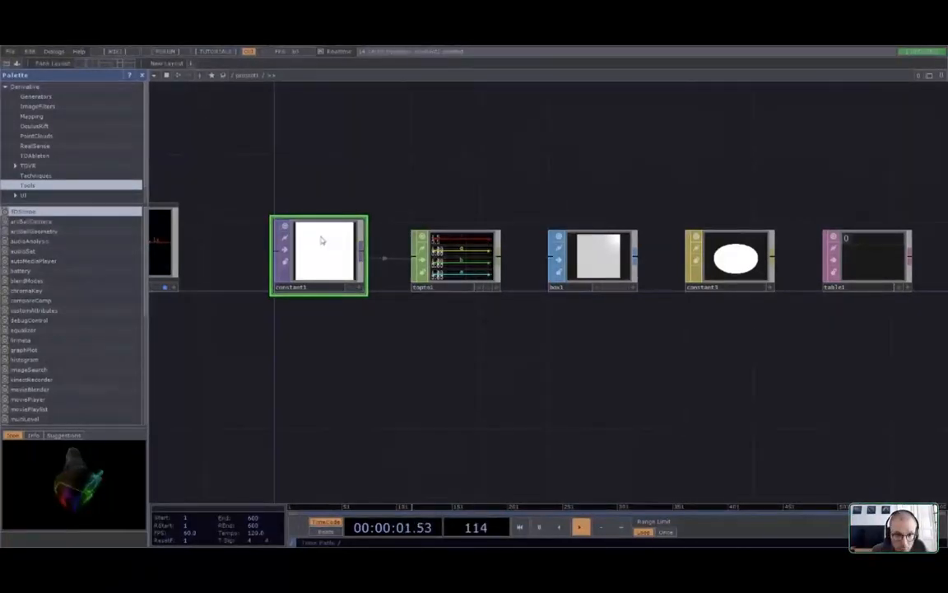
scroll(322, 240, "up", 2)
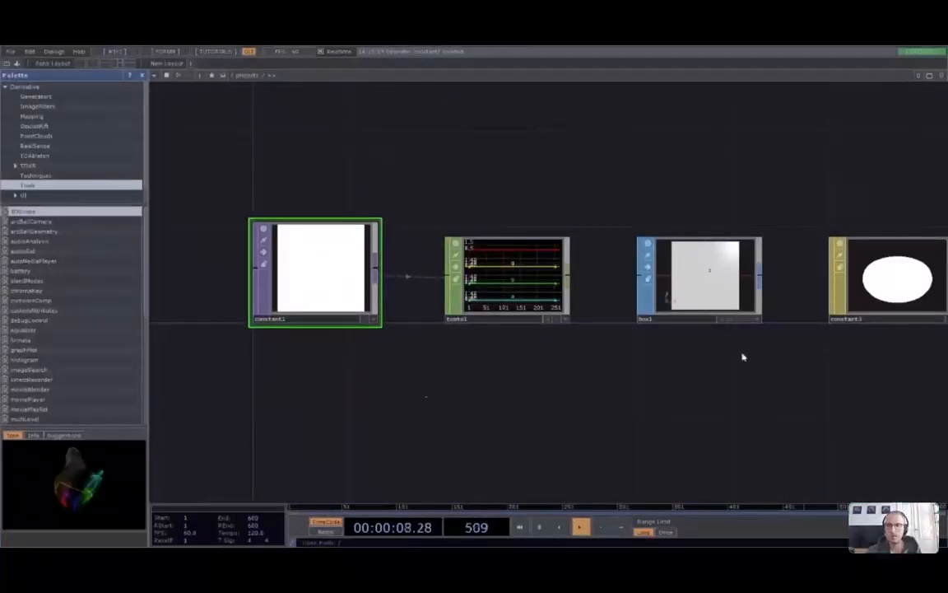
Set constant1's colour to red (G and B at 0) so topto1's red channel reads 1
scroll(508, 295, "up", 5)
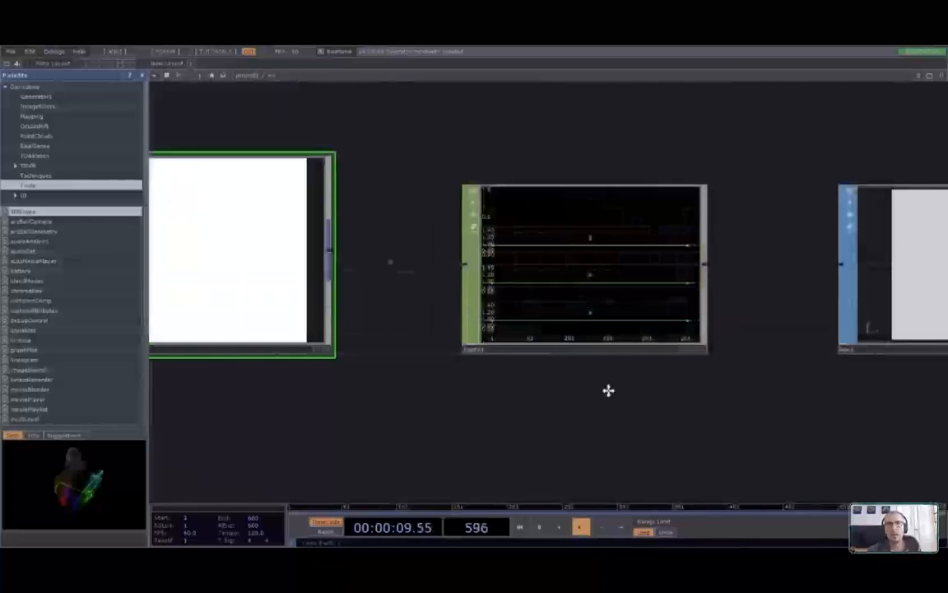
left_click_drag(608, 390, 709, 391)
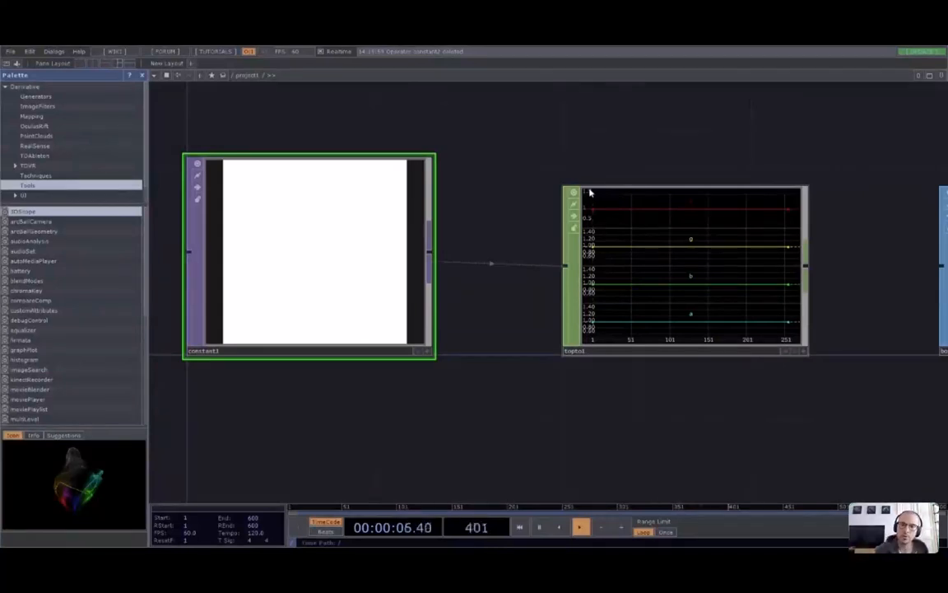
key("p")
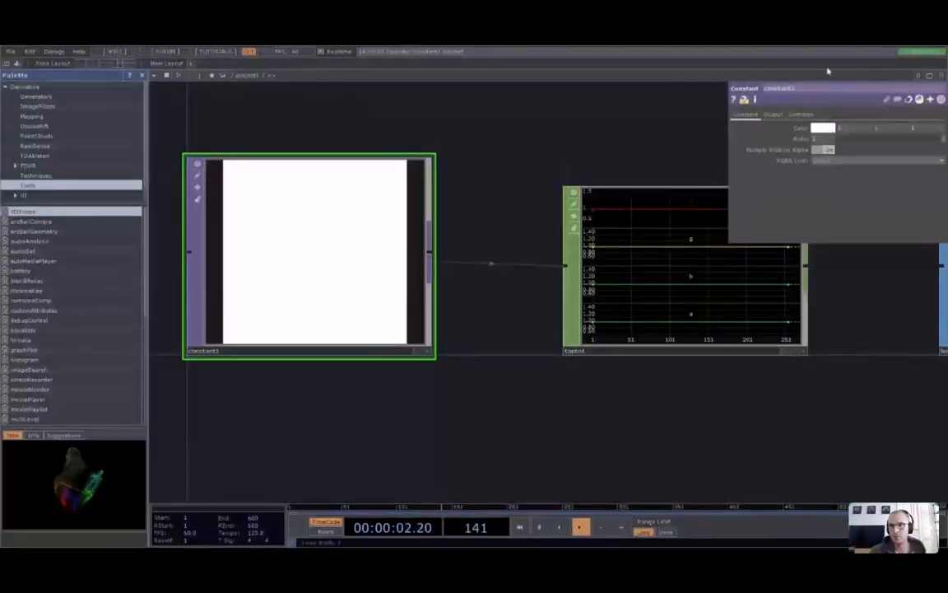
key("ctrl+z")
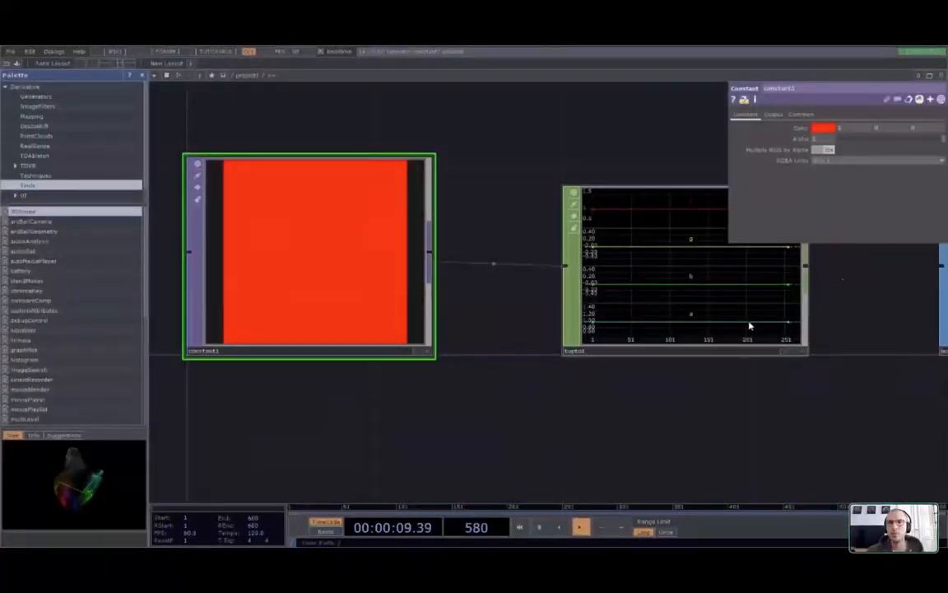
key("p")
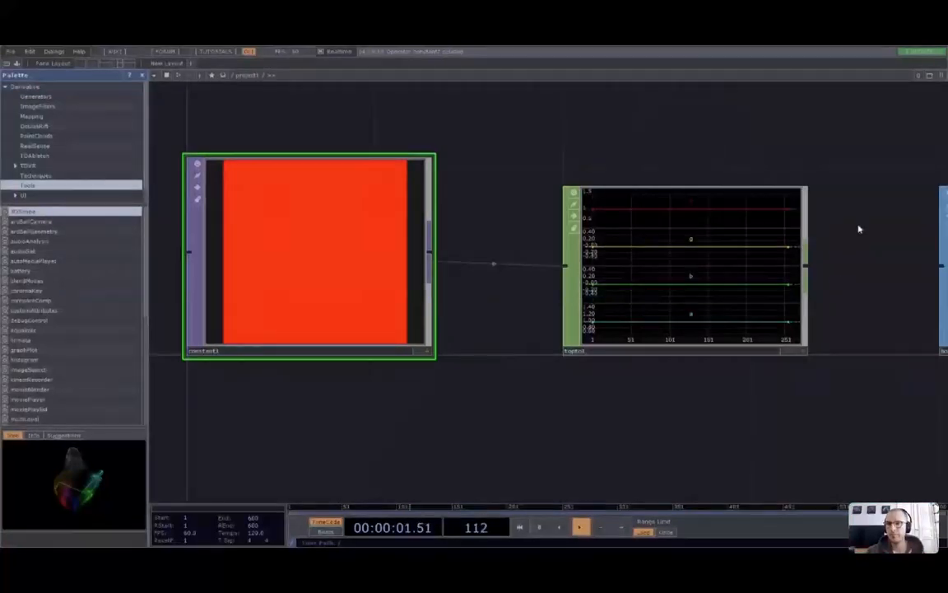
scroll(841, 383, "down", 7)
right_click_drag(859, 411, 647, 350)
left_click_drag(749, 414, 637, 398)
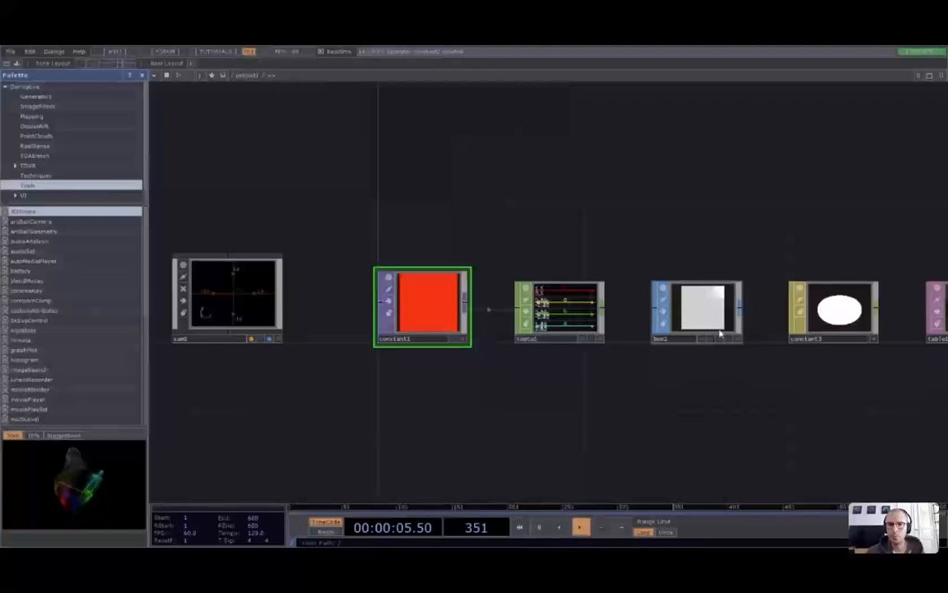
left_click_drag(721, 332, 447, 419)
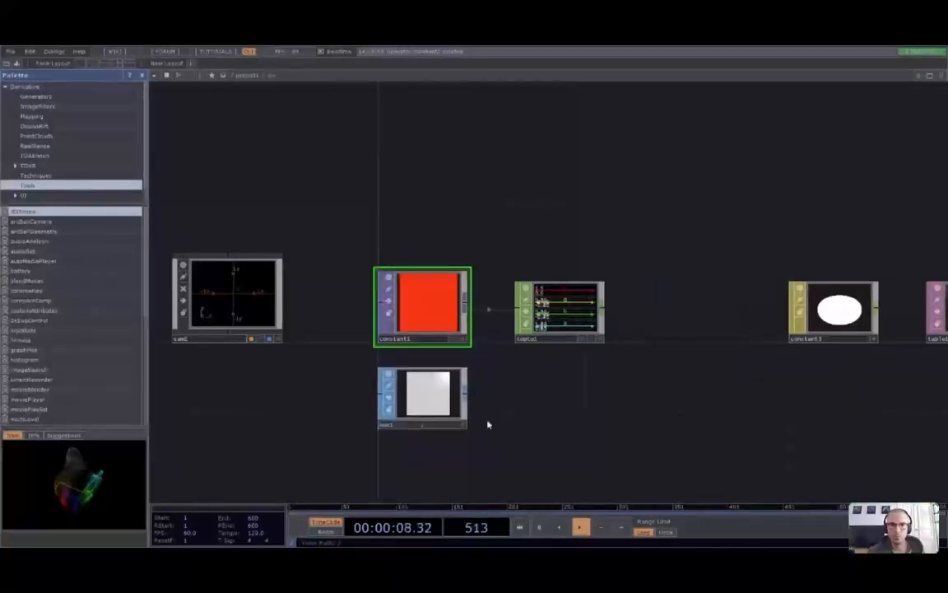
scroll(487, 424, "up", 4)
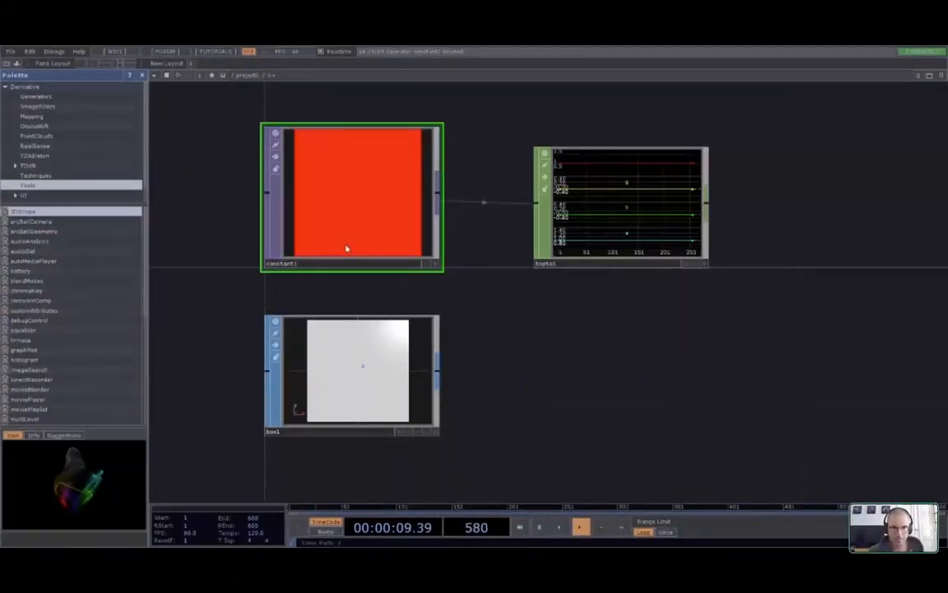
left_click_drag(437, 371, 627, 375)
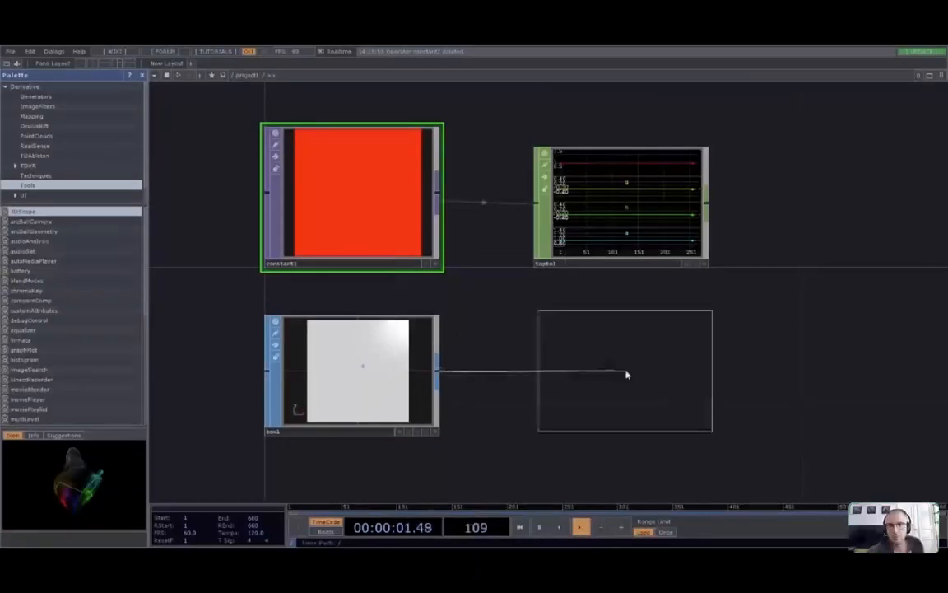
left_click(626, 374)
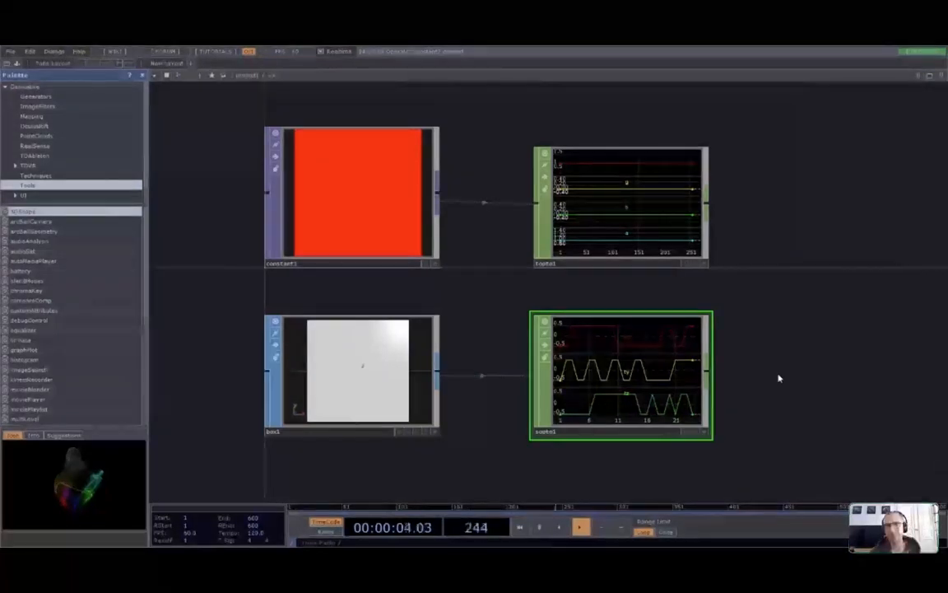
scroll(779, 379, "down", 3)
left_click_drag(836, 428, 773, 409)
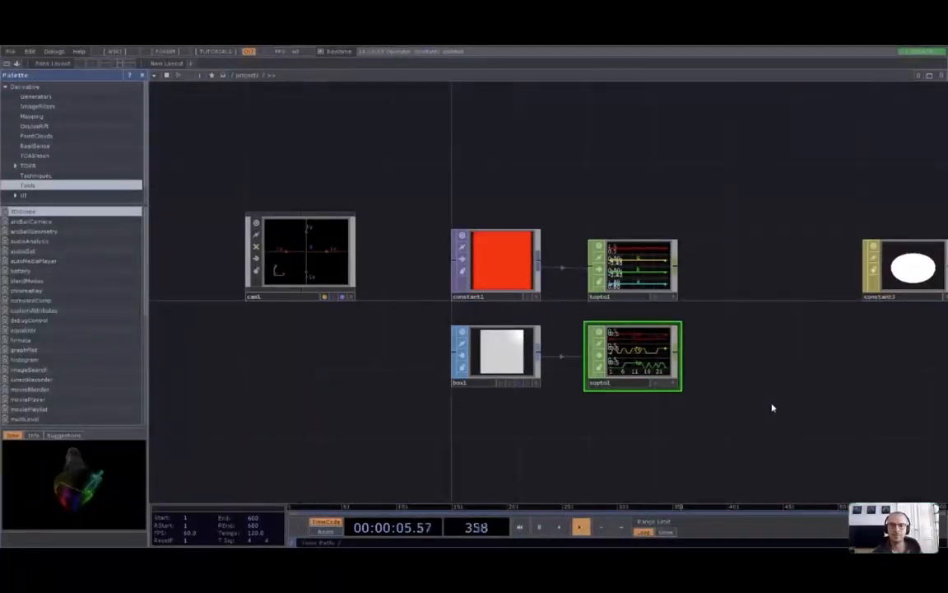
left_click_drag(775, 379, 680, 306)
left_click(819, 206)
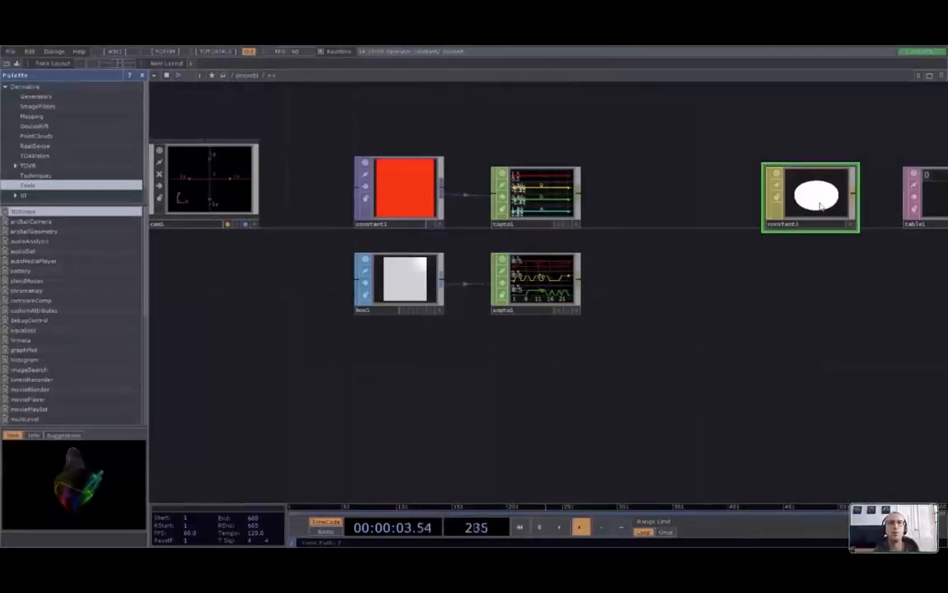
left_click(393, 308)
scroll(393, 308, "up", 3)
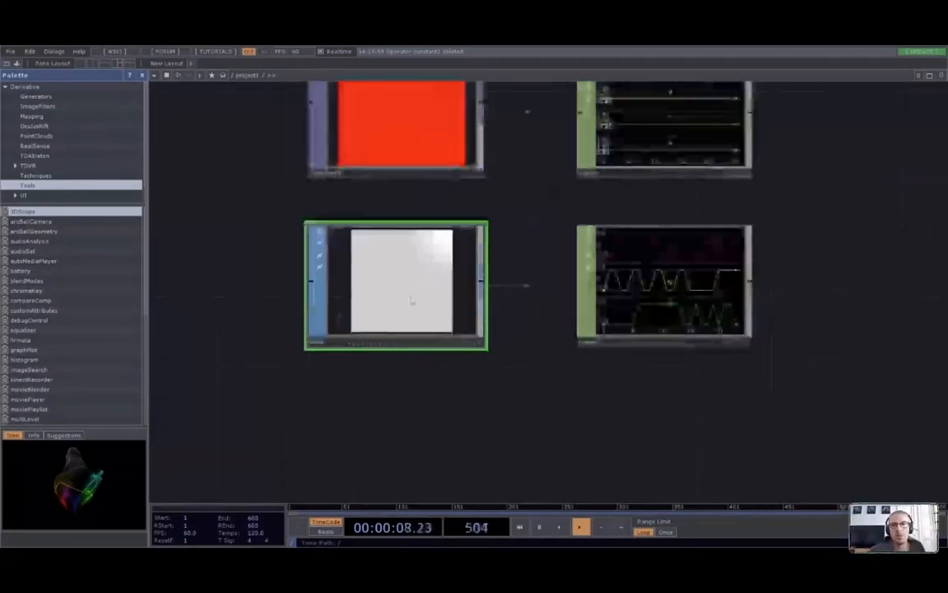
scroll(412, 300, "down", 5)
left_click_drag(726, 385, 626, 372)
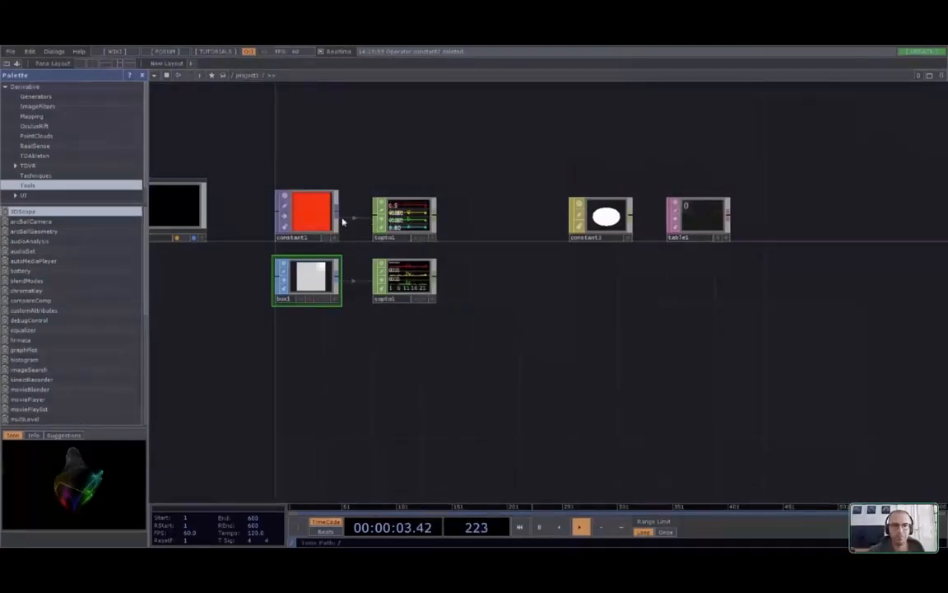
Place a new geo1 Geometry component on empty canvas
key("ctrl+v")
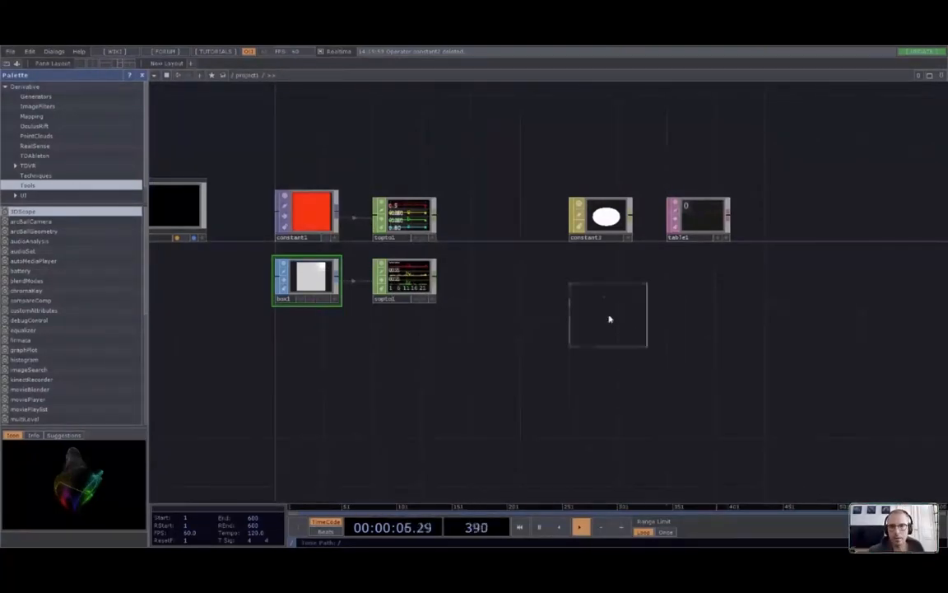
left_click(609, 319)
scroll(496, 393, "up", 2)
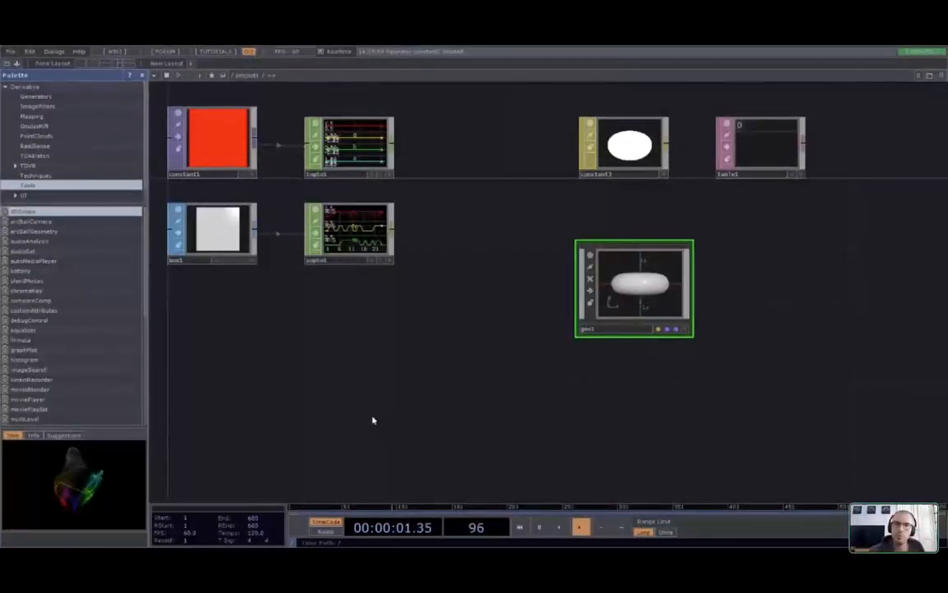
Drop the constant3 material onto geo1 so it previews a white rounded box
left_click_drag(612, 147, 642, 290)
key("p")
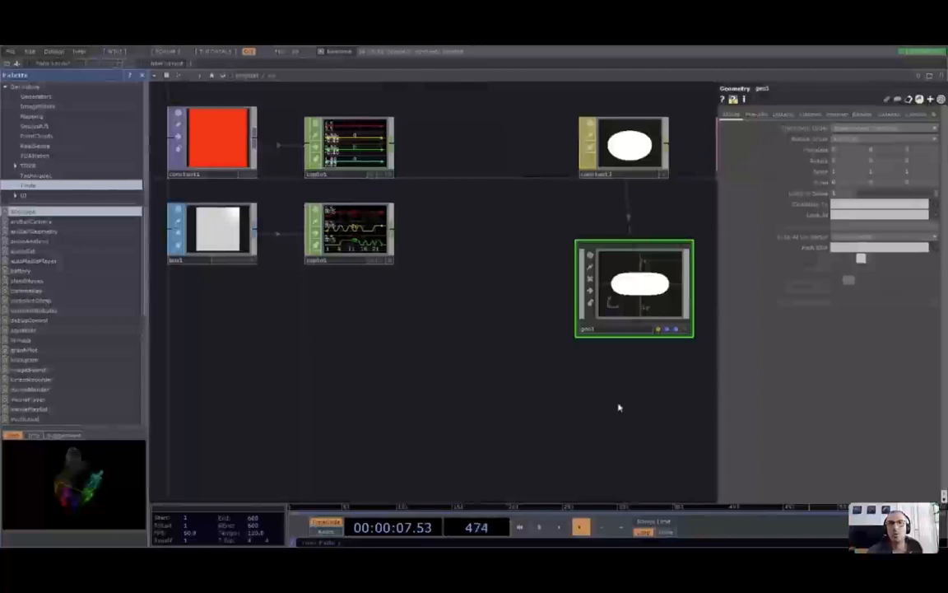
left_click_drag(619, 407, 534, 404)
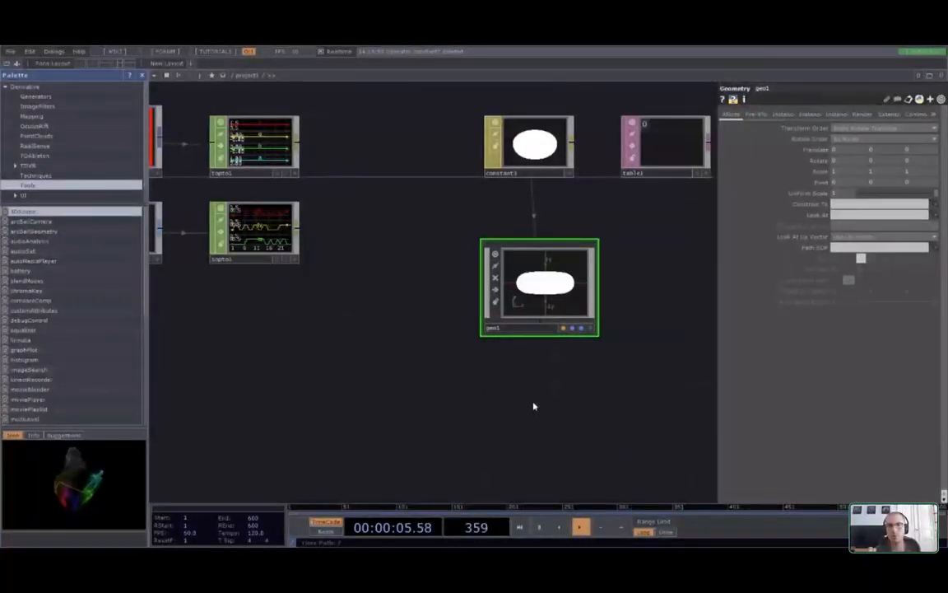
key("p")
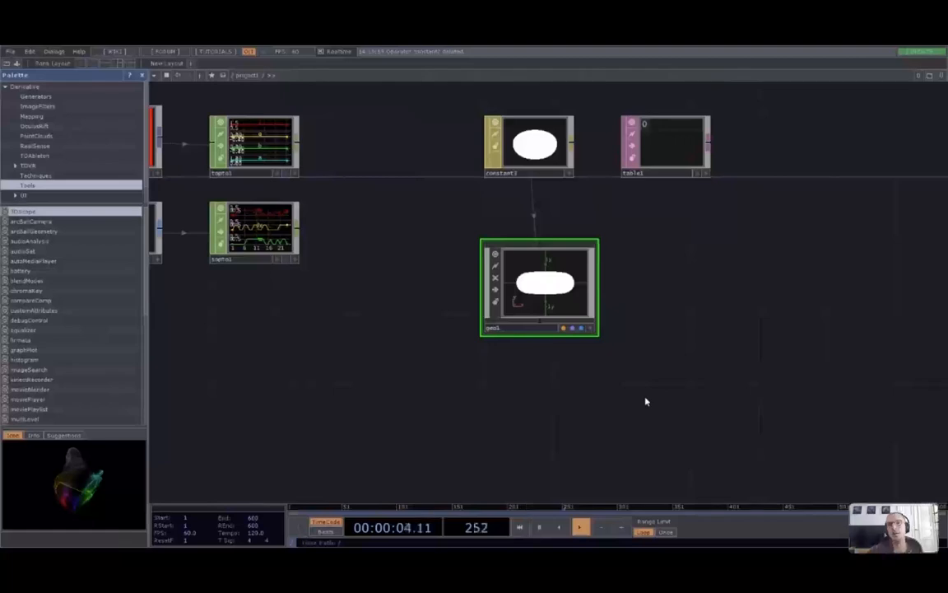
left_click_drag(407, 392, 500, 405)
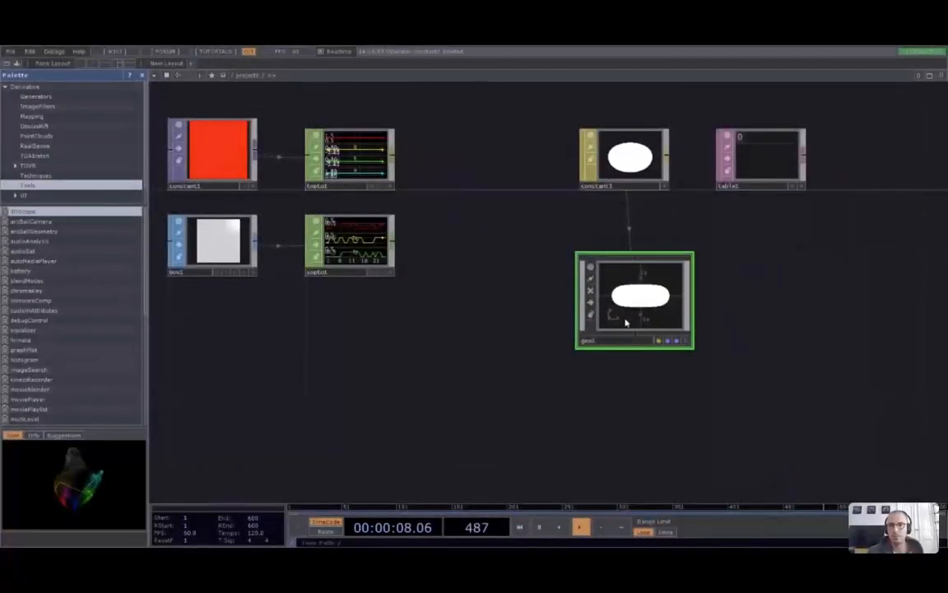
Go inside geo1 and delete its default torus1 SOP
double_click(678, 303)
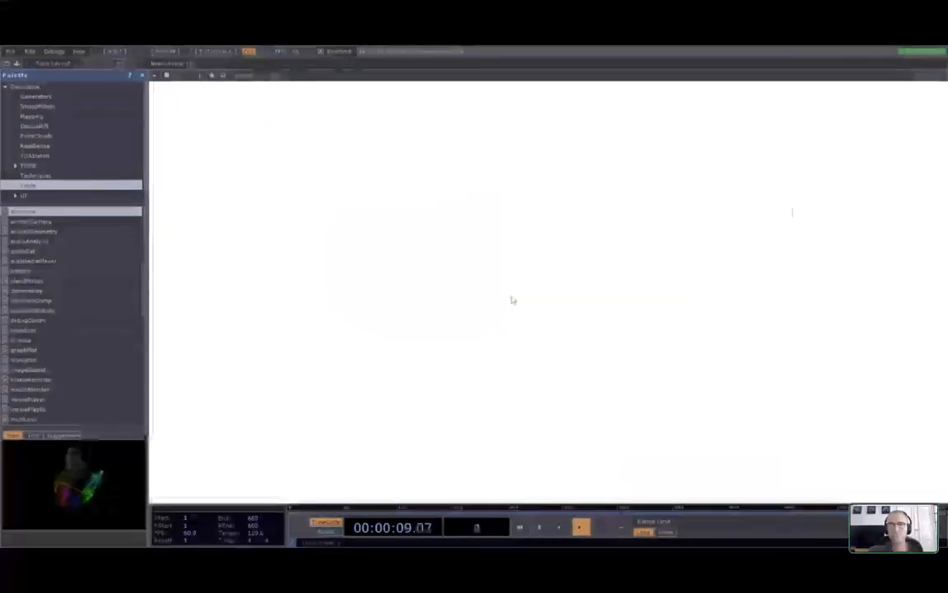
scroll(583, 262, "down", 8)
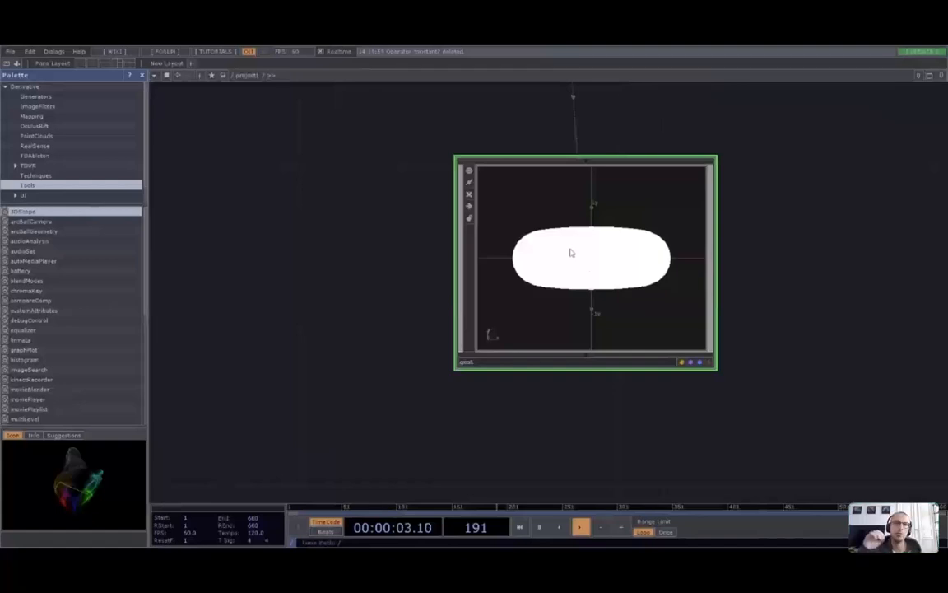
scroll(572, 253, "up", 5)
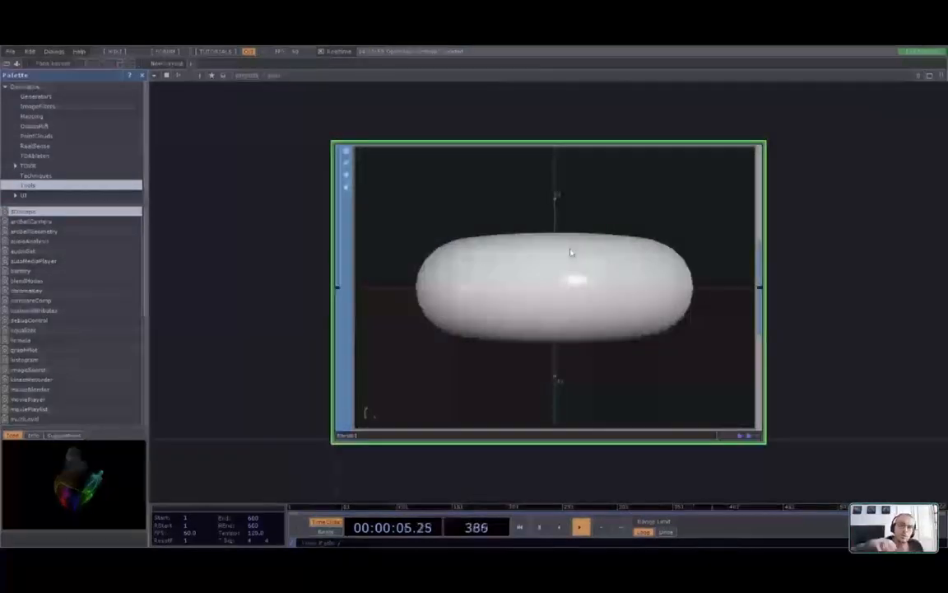
left_click(306, 75)
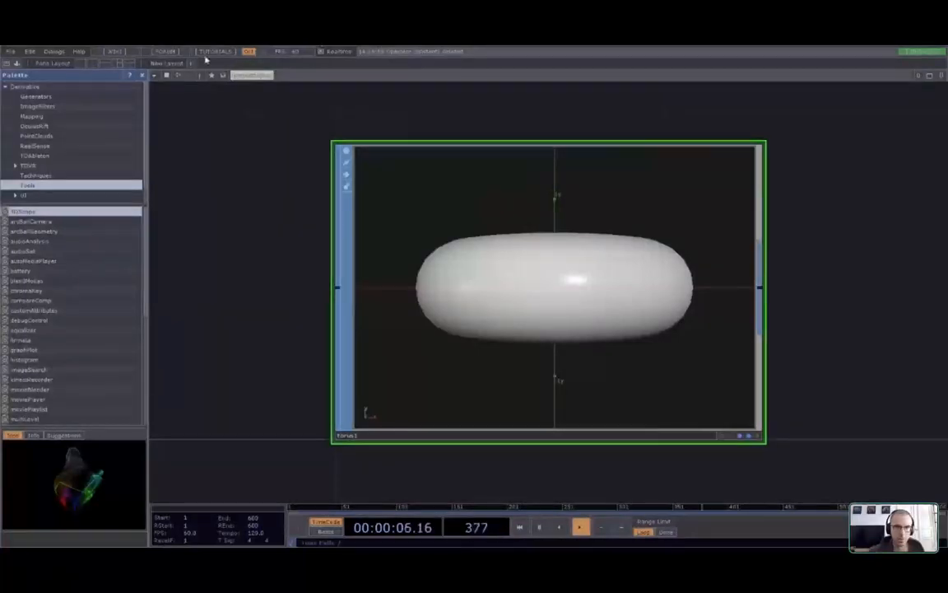
left_click(274, 62)
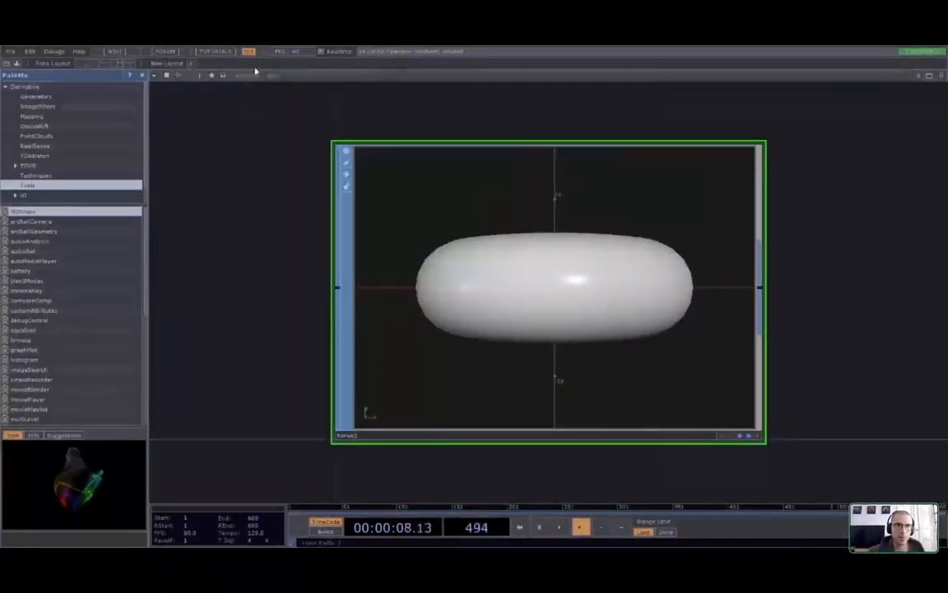
left_click(286, 80)
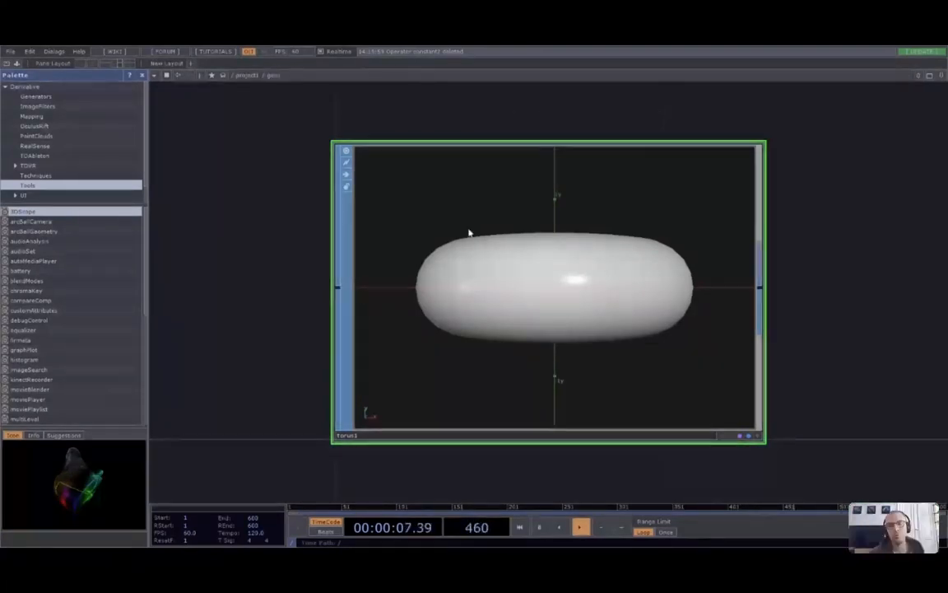
left_click(251, 76)
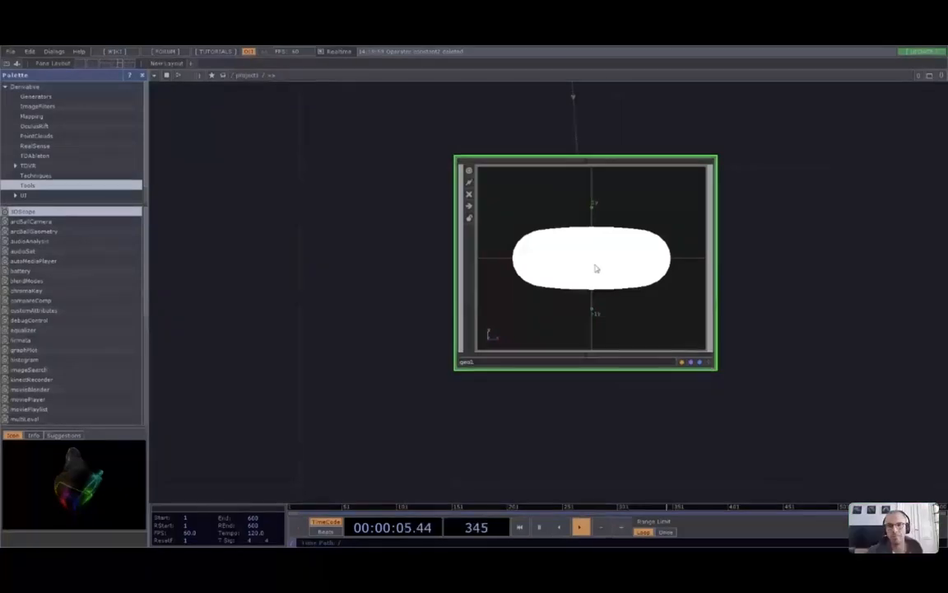
key("i")
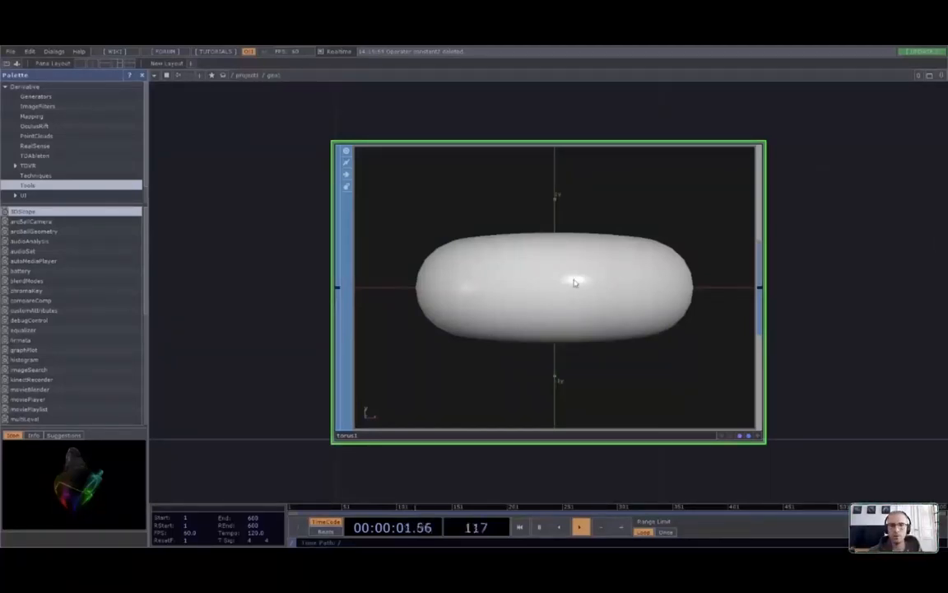
key("Delete")
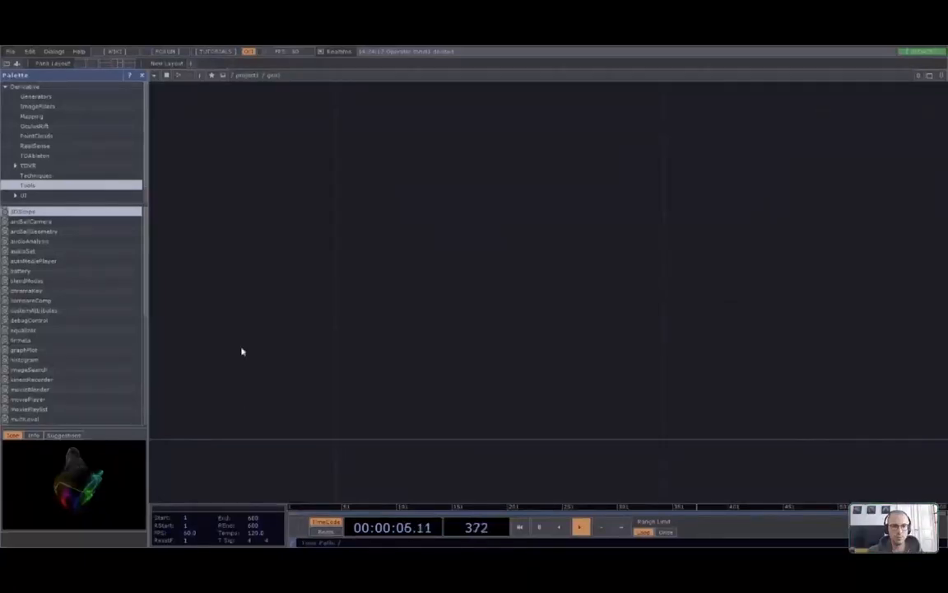
Paste the copied box1 SOP inside geo1 and zoom in on it
key("ctrl+v")
left_click(554, 296)
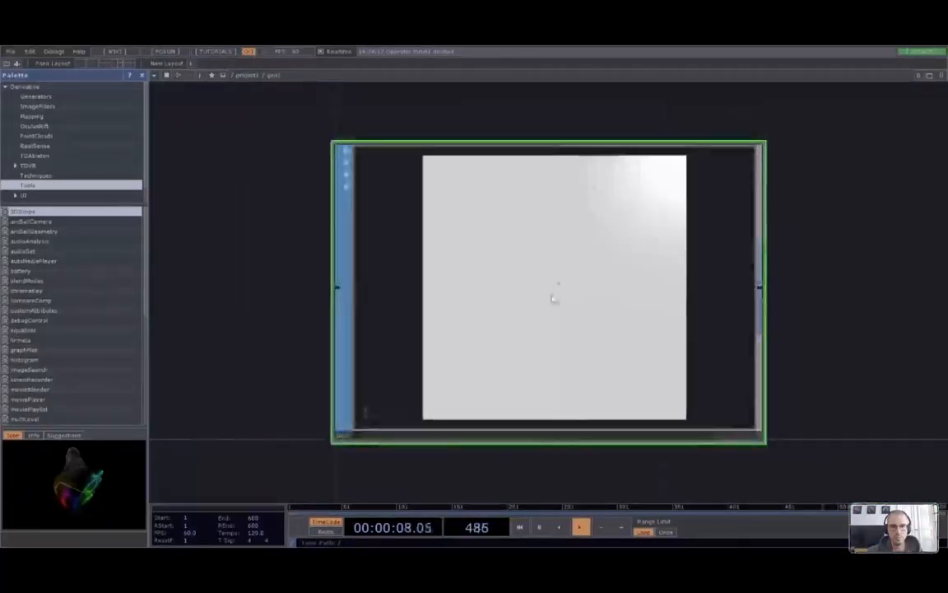
left_click(246, 75)
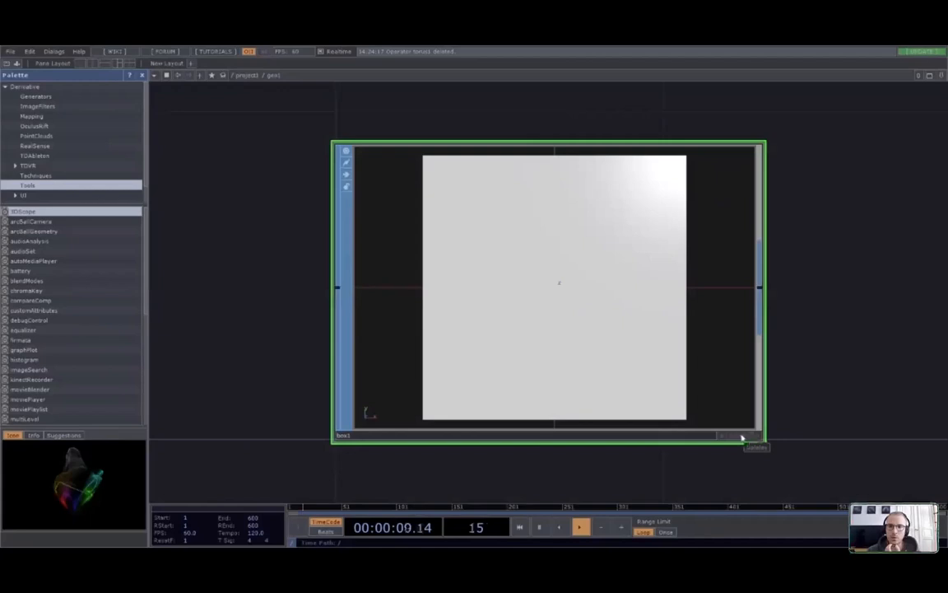
scroll(820, 467, "up", 5)
scroll(708, 429, "up", 3)
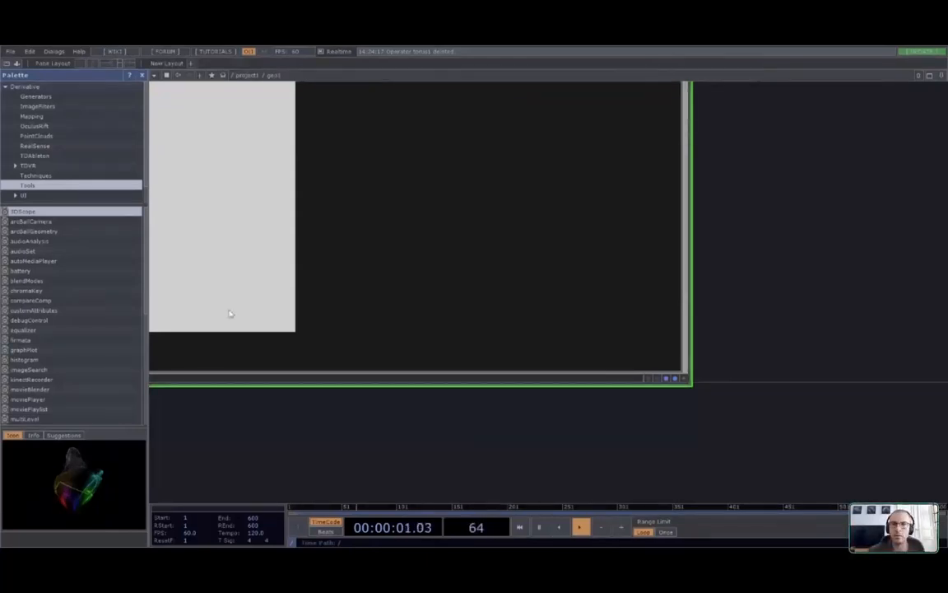
Return to /project1 and move constant3 clear of geo1
left_click(248, 74)
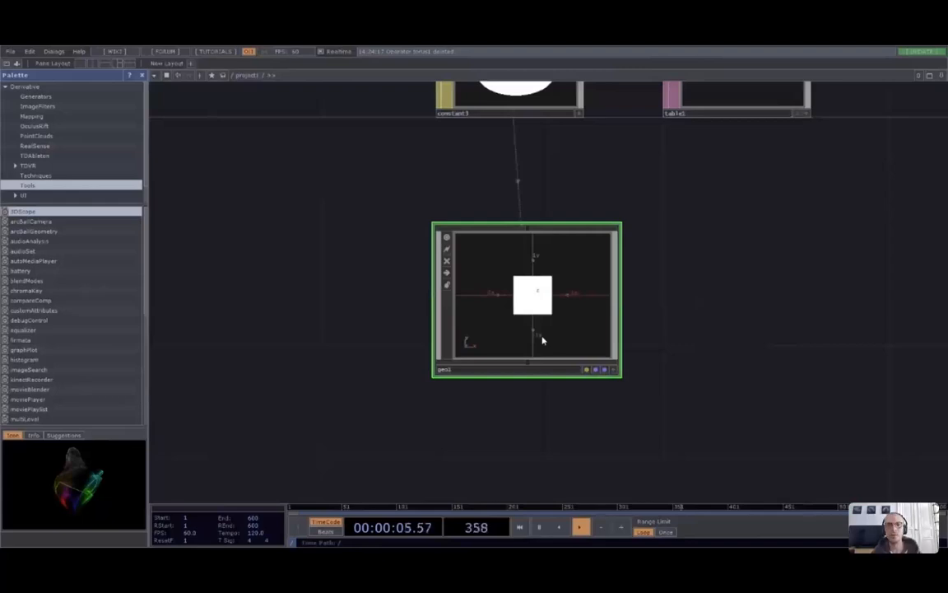
left_click_drag(695, 221, 684, 265)
left_click_drag(479, 157, 477, 500)
left_click_drag(713, 322, 712, 233)
left_click_drag(469, 356, 469, 413)
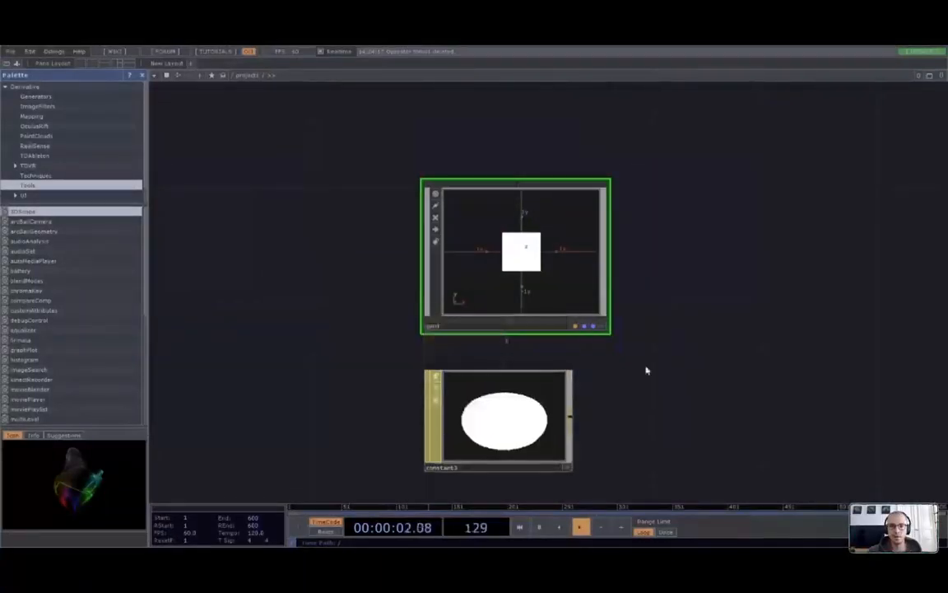
Delete constant3 and place a new phong1 material just below geo1
left_click(472, 407)
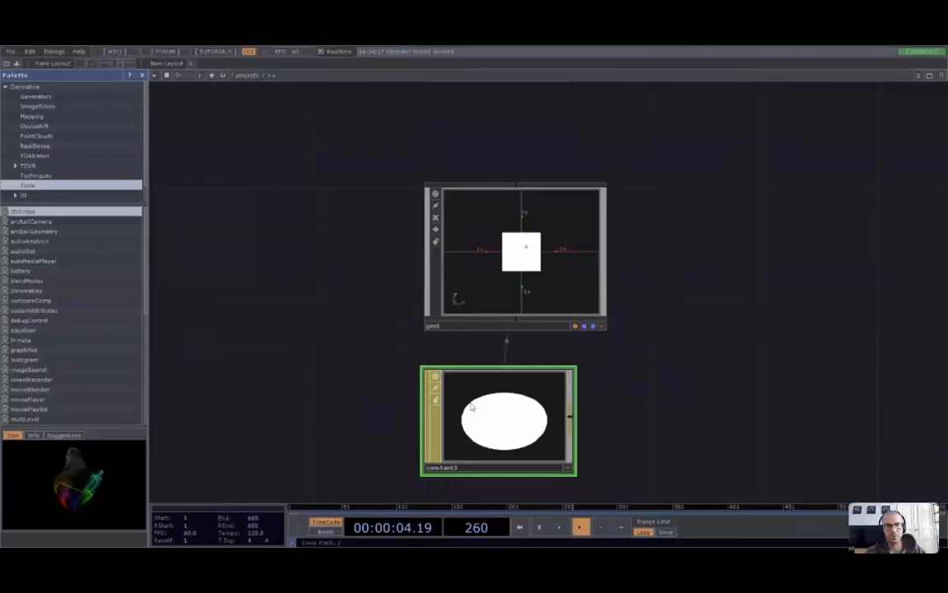
key("Delete")
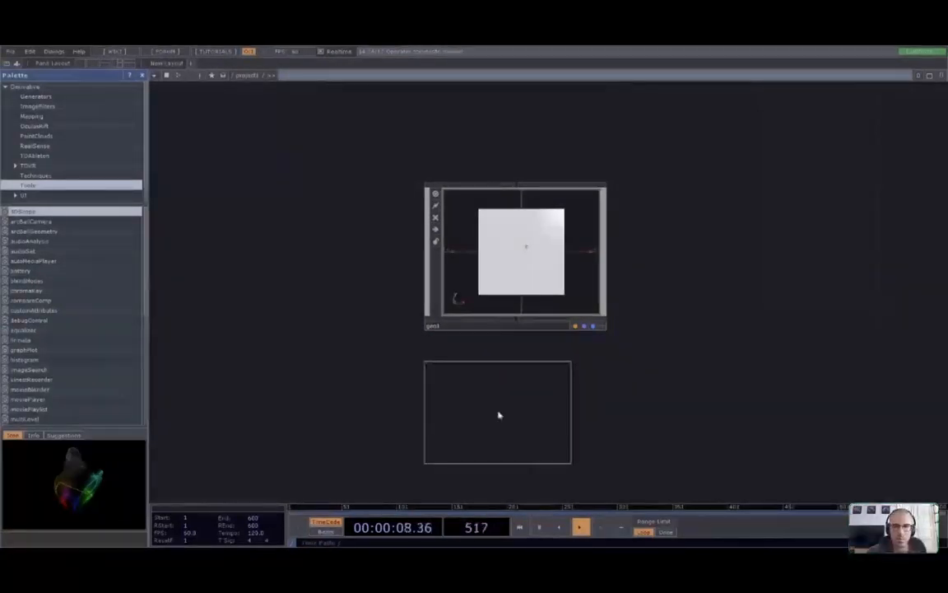
left_click(500, 414)
left_click_drag(524, 422, 531, 260)
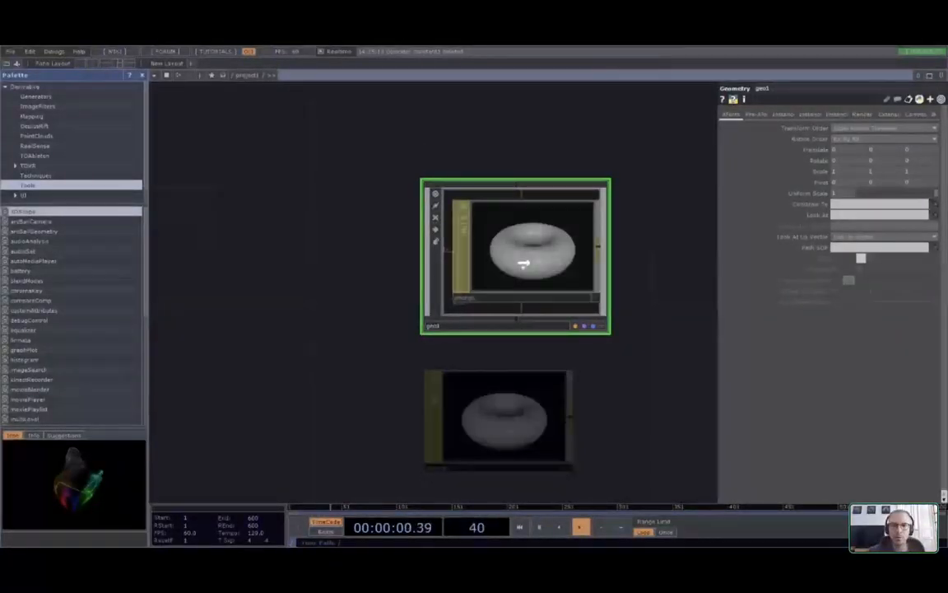
Apply phong1 to geo1, tumble the viewer to the cube, and set phong1's diffuse to red
left_click_drag(523, 263, 525, 261)
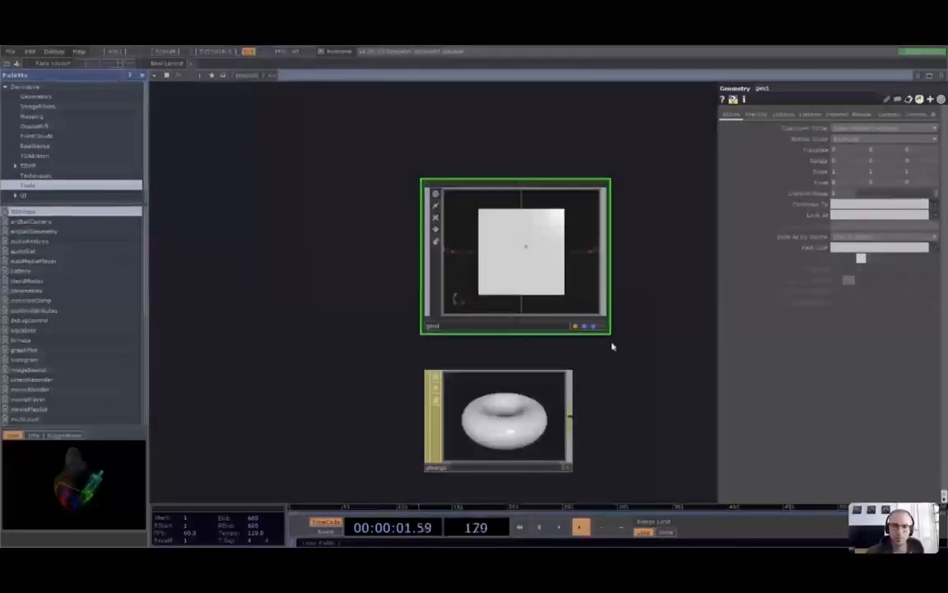
left_click_drag(481, 407, 530, 260)
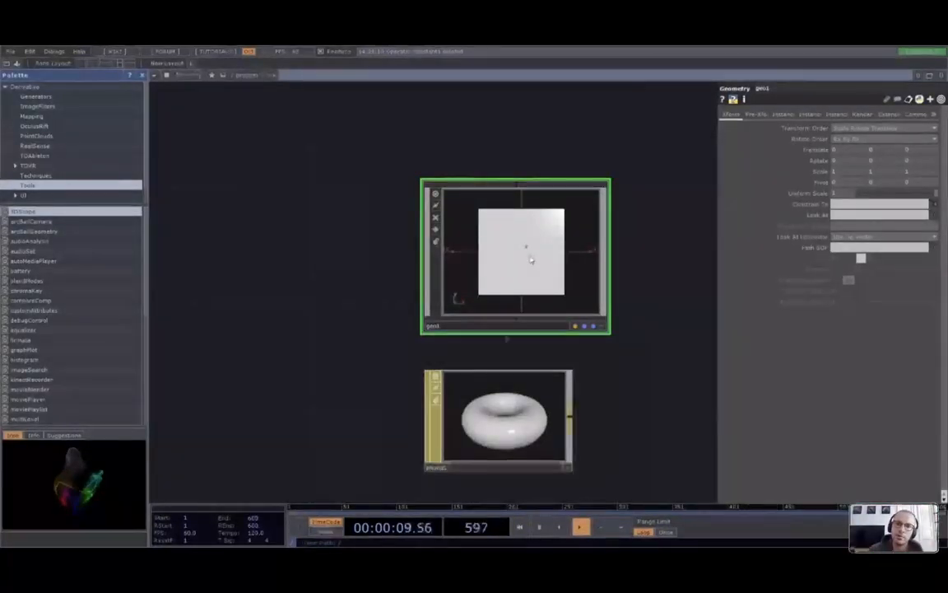
left_click(604, 327)
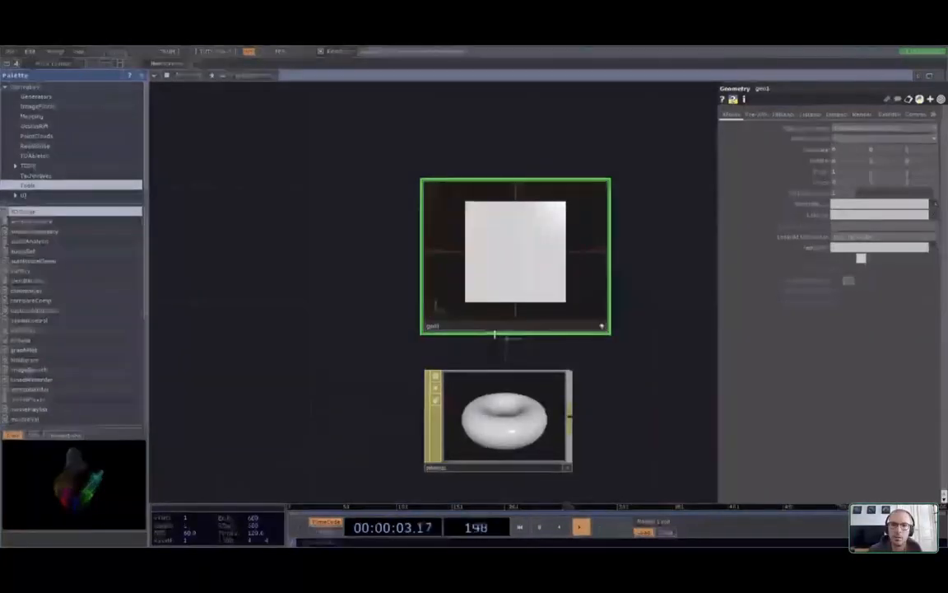
left_click(603, 328)
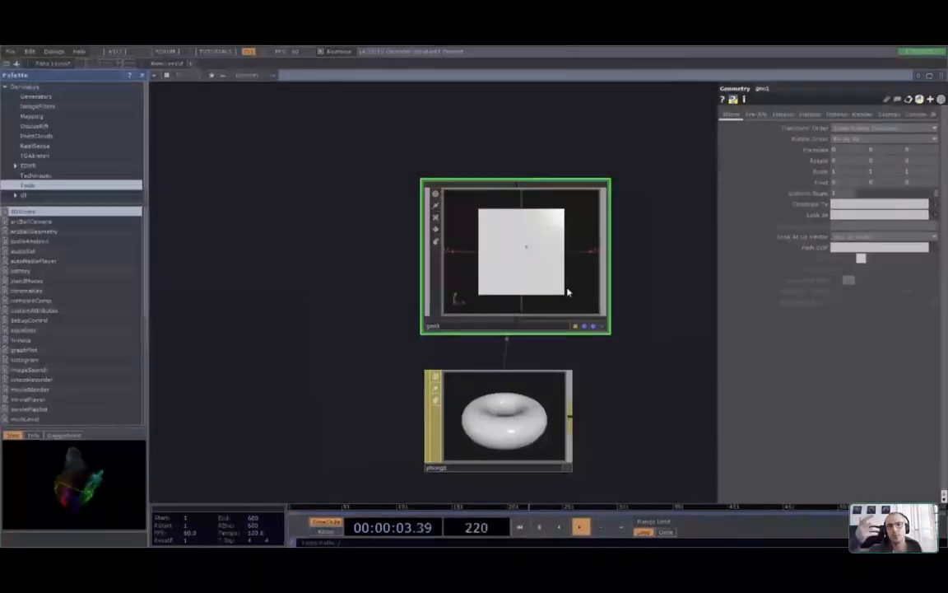
left_click(603, 328)
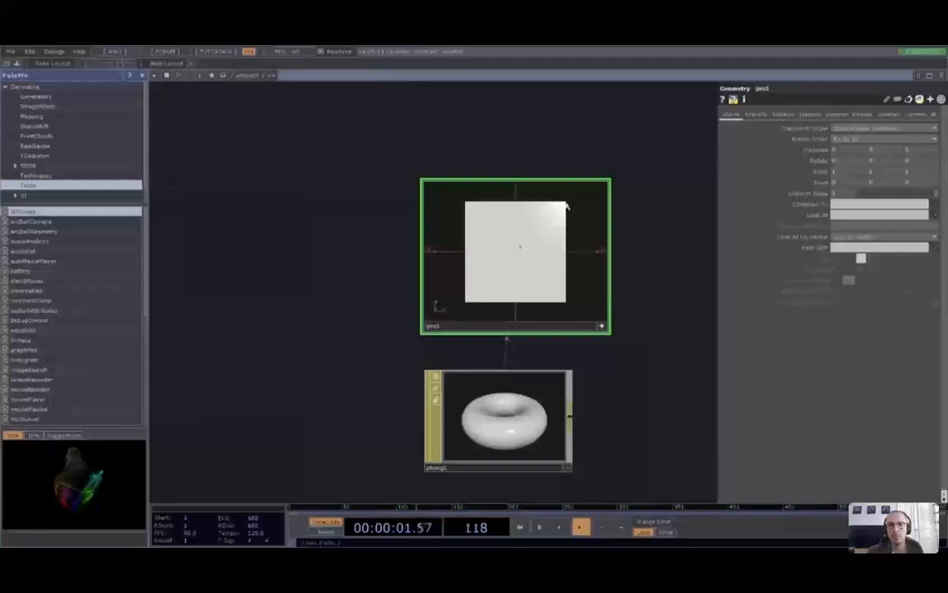
left_click_drag(567, 206, 540, 228)
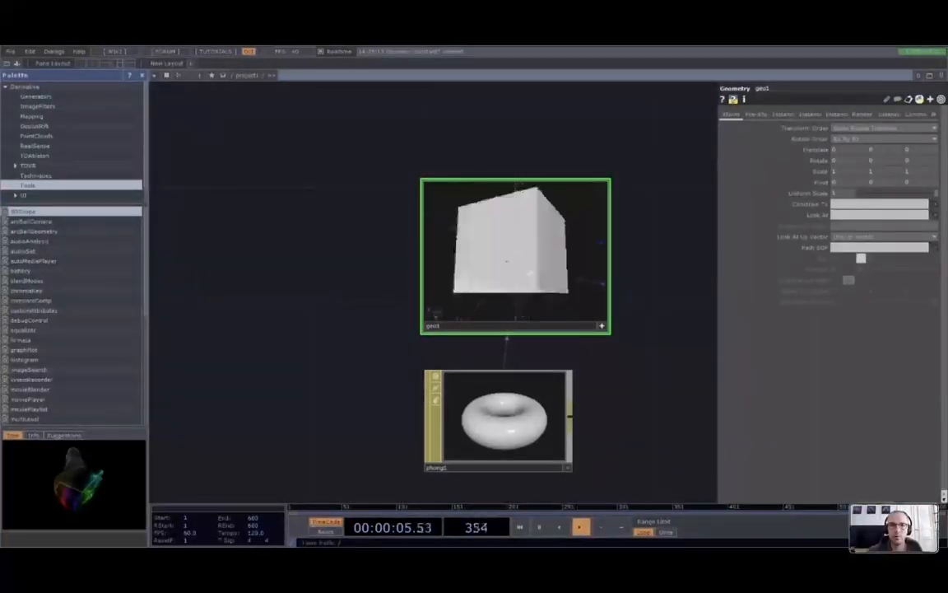
left_click(512, 427)
mouse_move(841, 140)
left_mouse_down()
mouse_move(827, 86)
mouse_move(884, 70)
left_mouse_up()
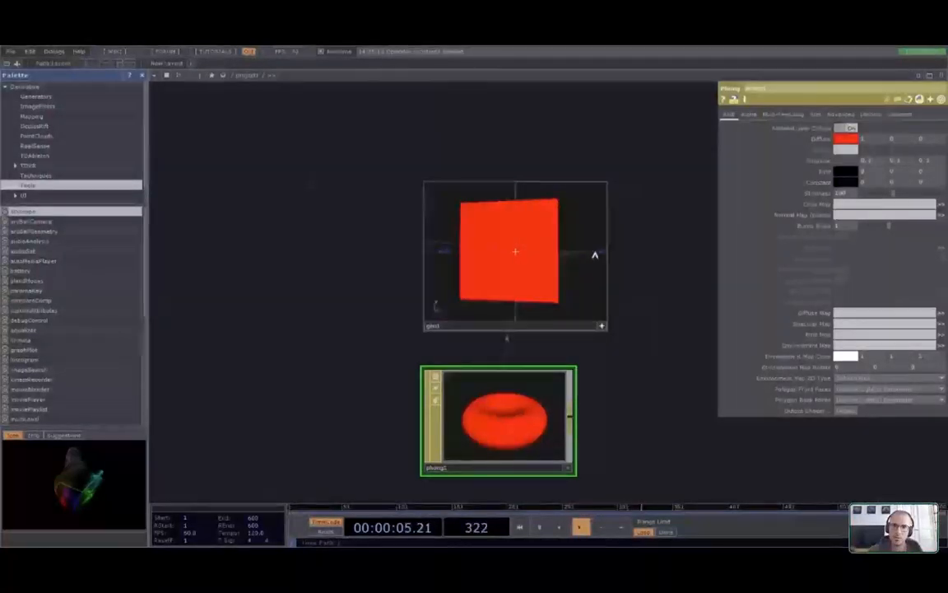
Bring the constant and box chains into view and select constant1, showing its 1, 0, 0 colour
scroll(626, 362, "down", 4)
left_click_drag(644, 427, 665, 389)
left_click_drag(357, 346, 384, 346)
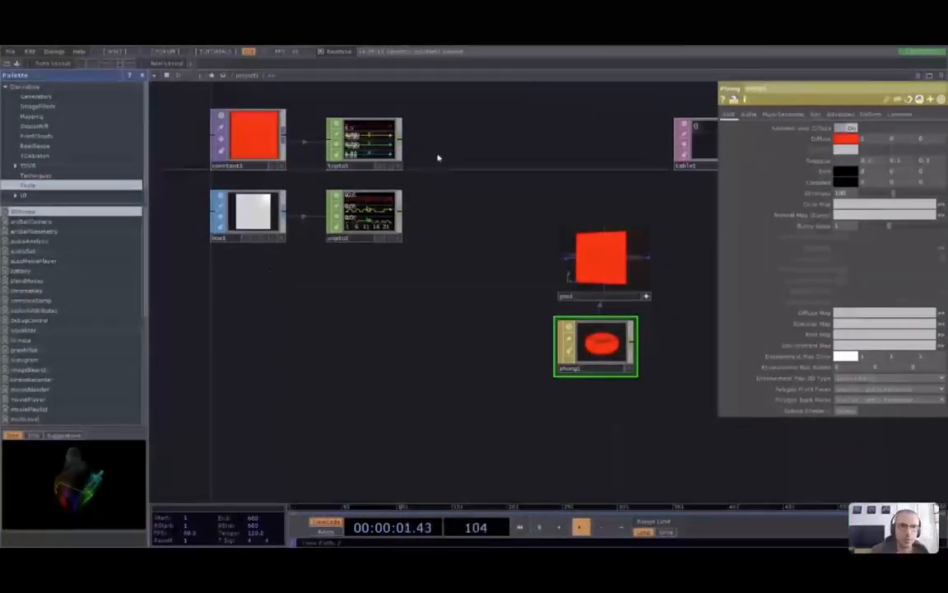
left_click_drag(277, 335, 310, 423)
scroll(421, 335, "up", 1)
scroll(422, 336, "down", 1)
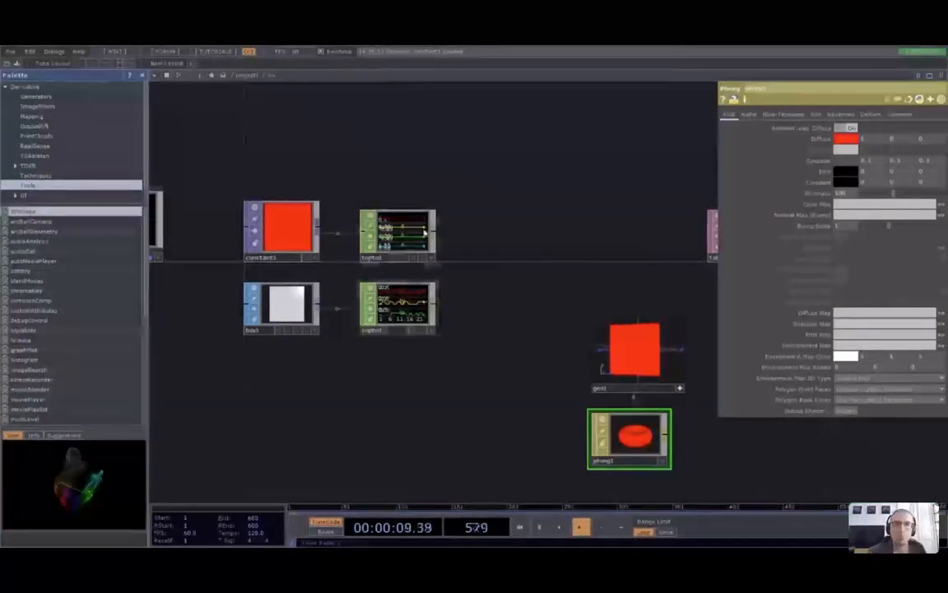
left_click(284, 230)
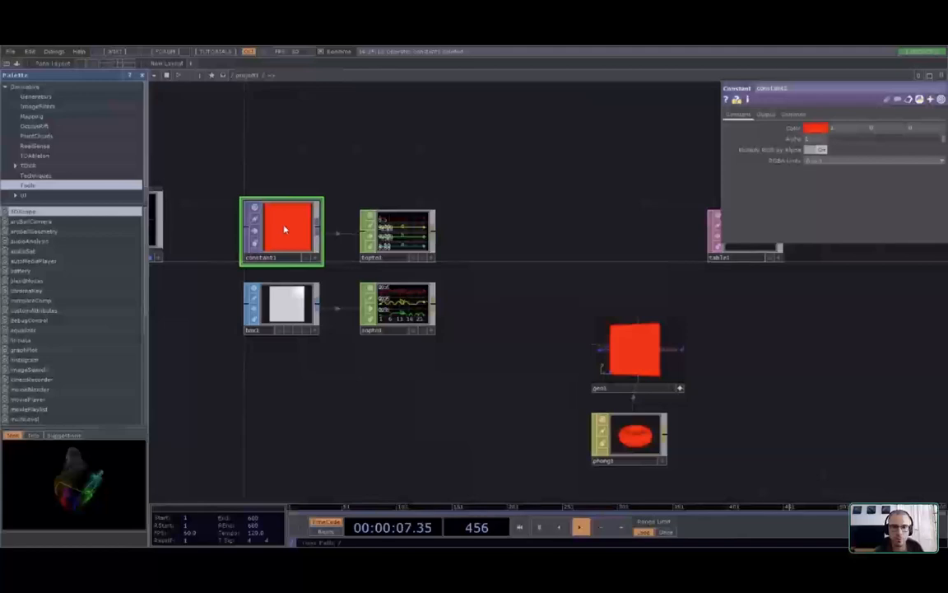
Place a new CHOP To DAT to the right of topto1, listing its channel values 1, 0, 0, 1
scroll(473, 236, "up", 3)
right_click_drag(487, 255, 577, 267)
right_click(661, 395)
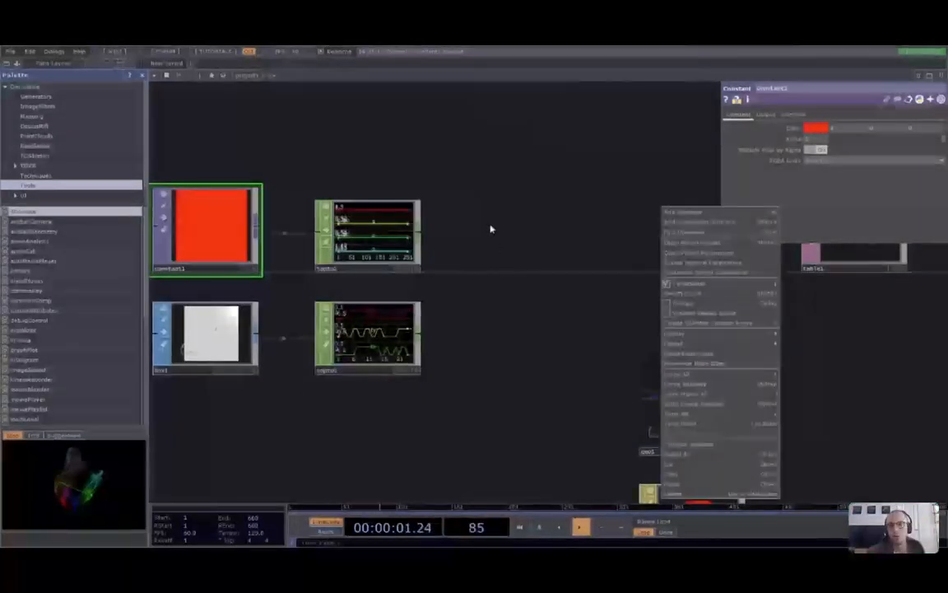
left_click(491, 229)
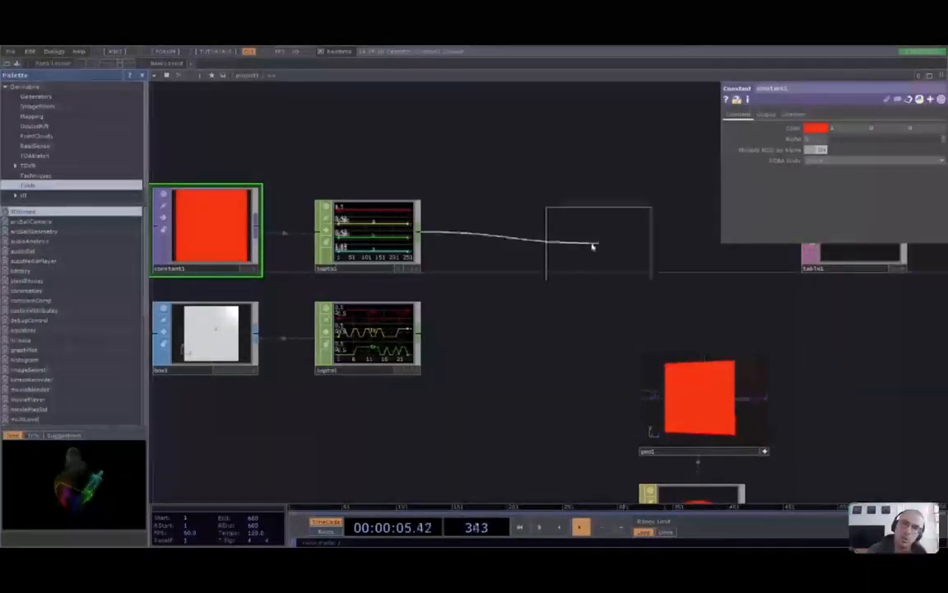
left_click(520, 238)
scroll(495, 251, "up", 5)
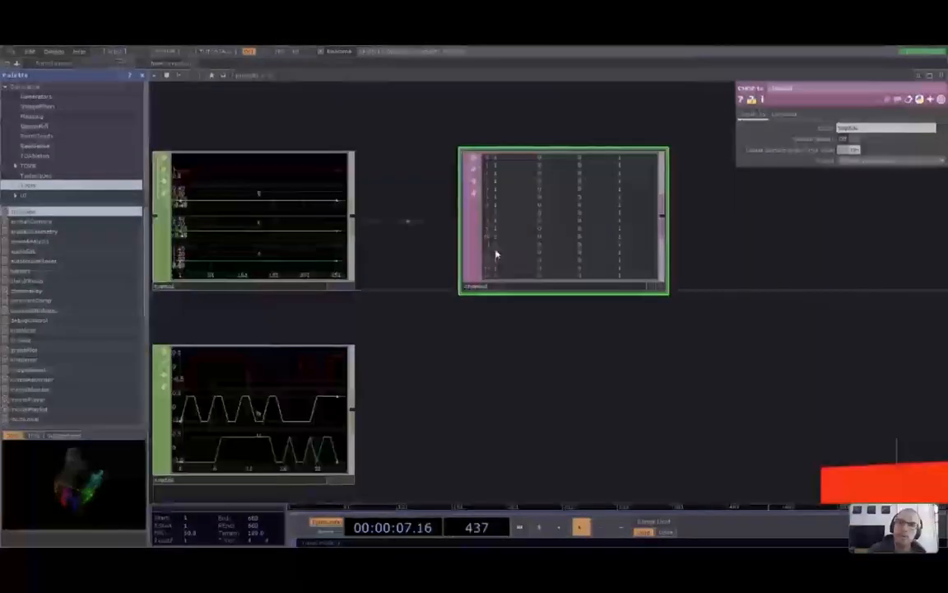
right_click_drag(683, 366, 613, 403)
scroll(651, 391, "down", 2)
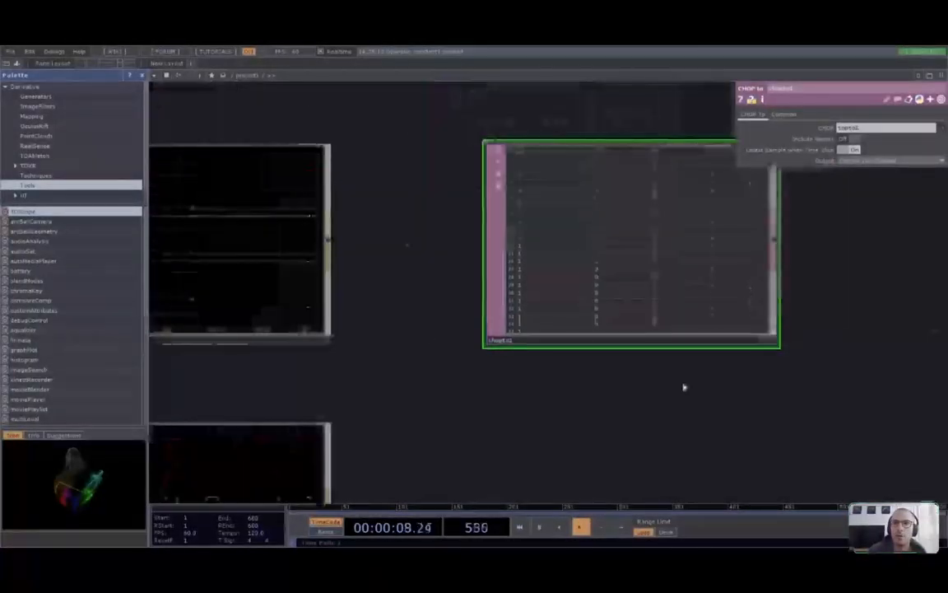
scroll(592, 387, "down", 2)
right_click_drag(511, 386, 588, 387)
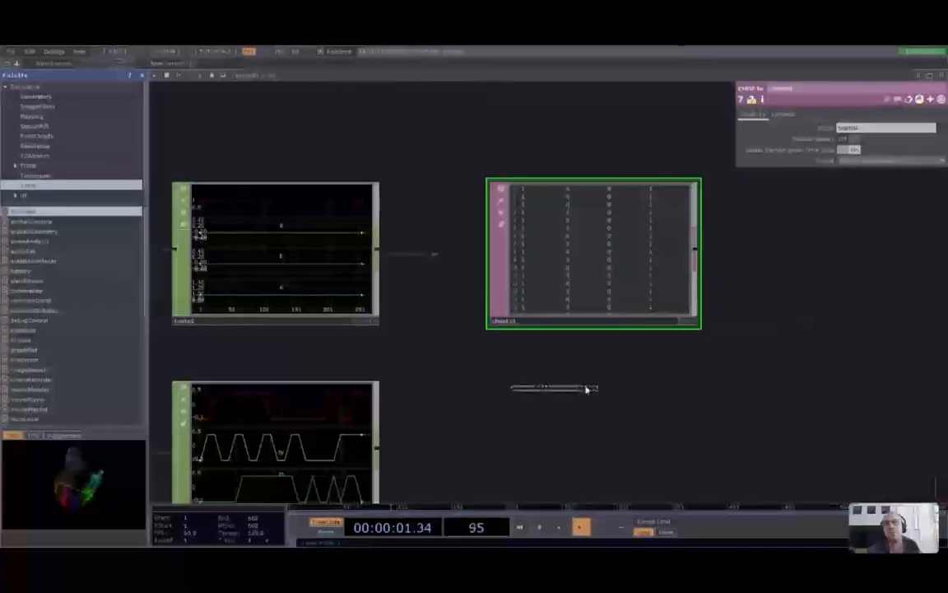
left_click_drag(469, 397, 524, 394)
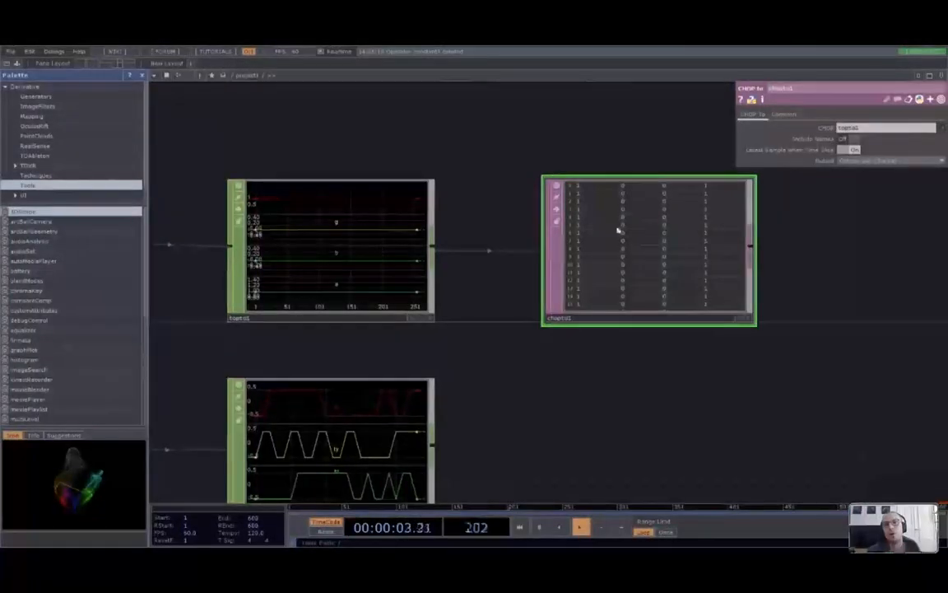
left_click(317, 254)
scroll(563, 400, "down", 3)
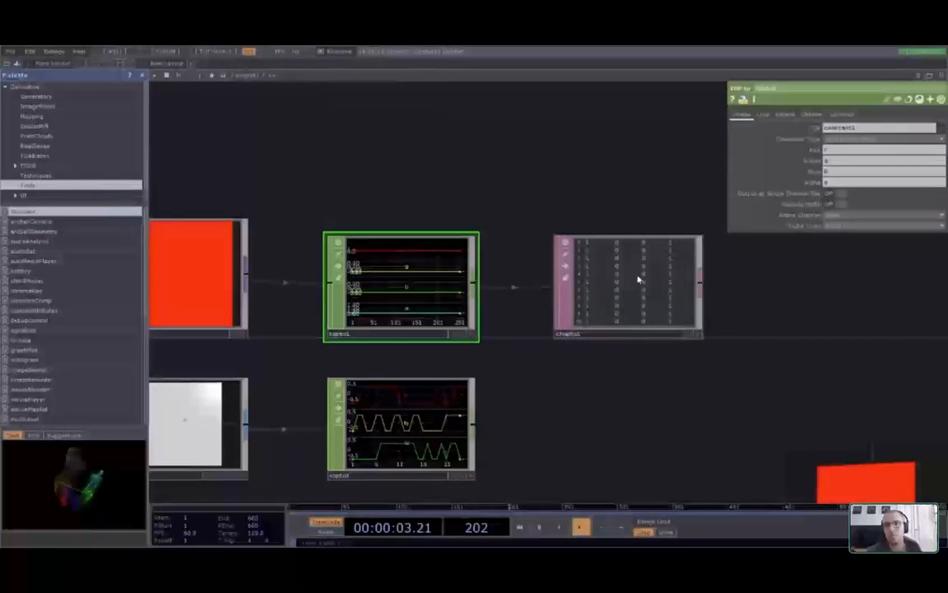
left_click(580, 292)
scroll(542, 360, "up", 2)
scroll(541, 359, "down", 2)
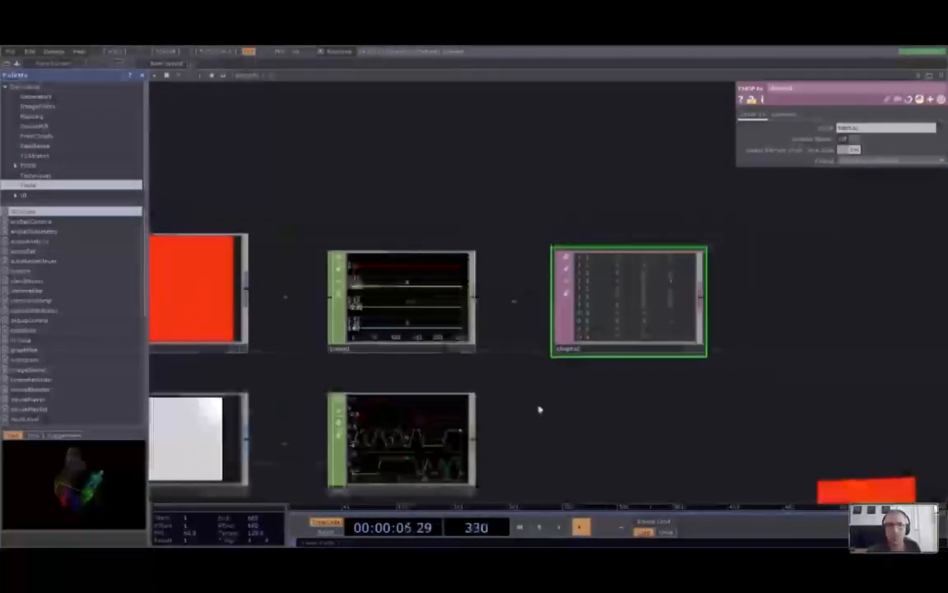
scroll(360, 350, "up", 3)
left_click_drag(282, 379, 391, 368)
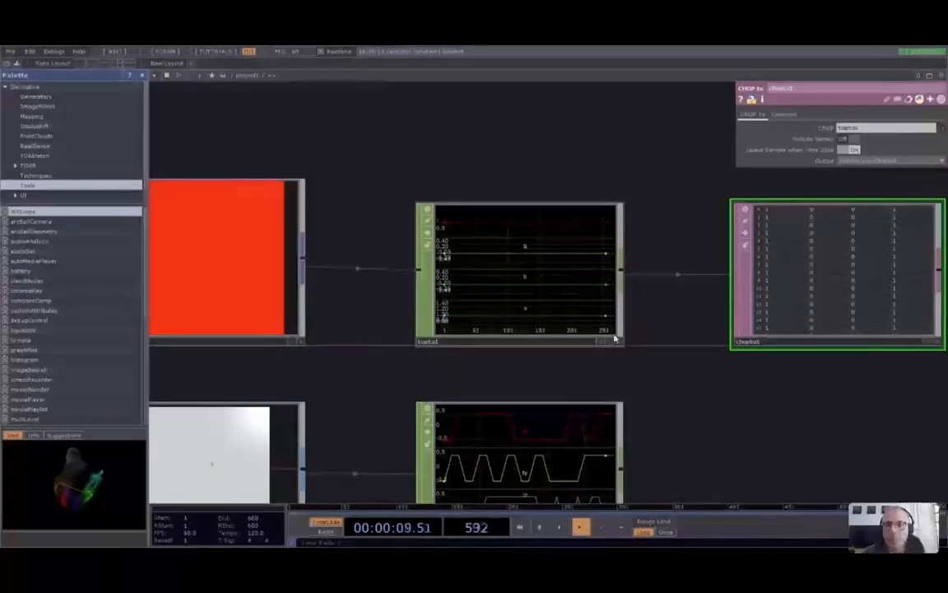
left_click(529, 285)
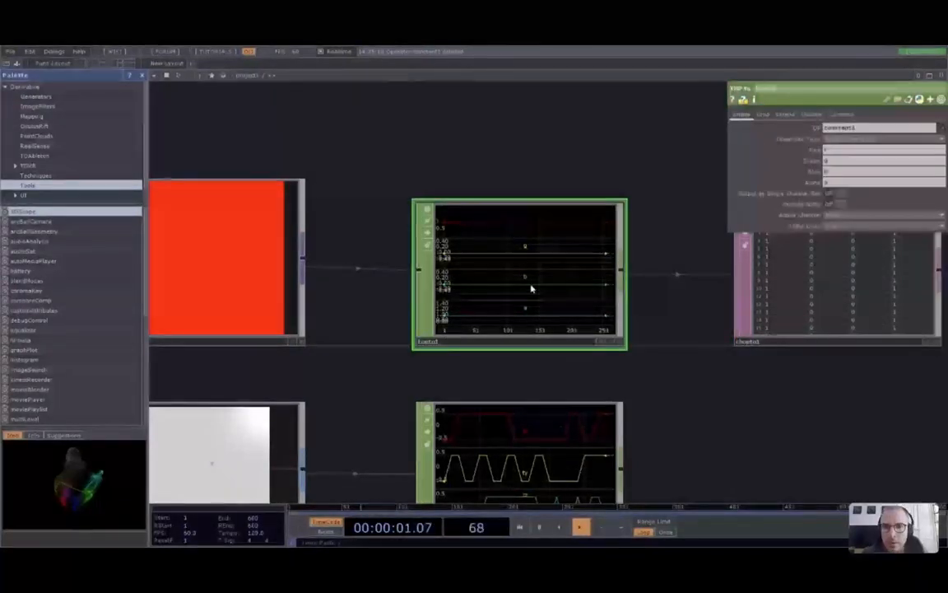
scroll(536, 281, "up", 2)
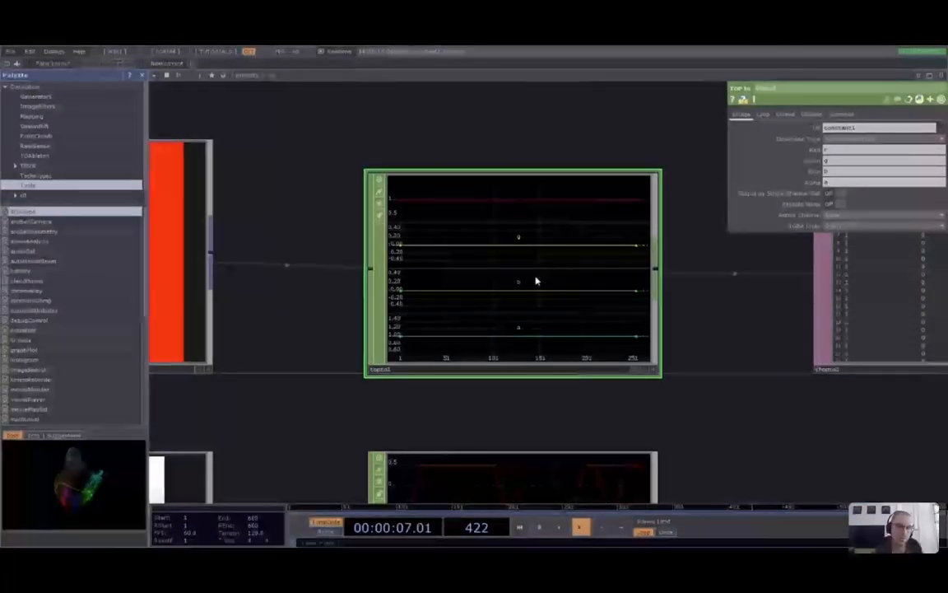
left_click_drag(312, 120, 444, 124)
left_click(250, 228)
left_click_drag(413, 155, 513, 176)
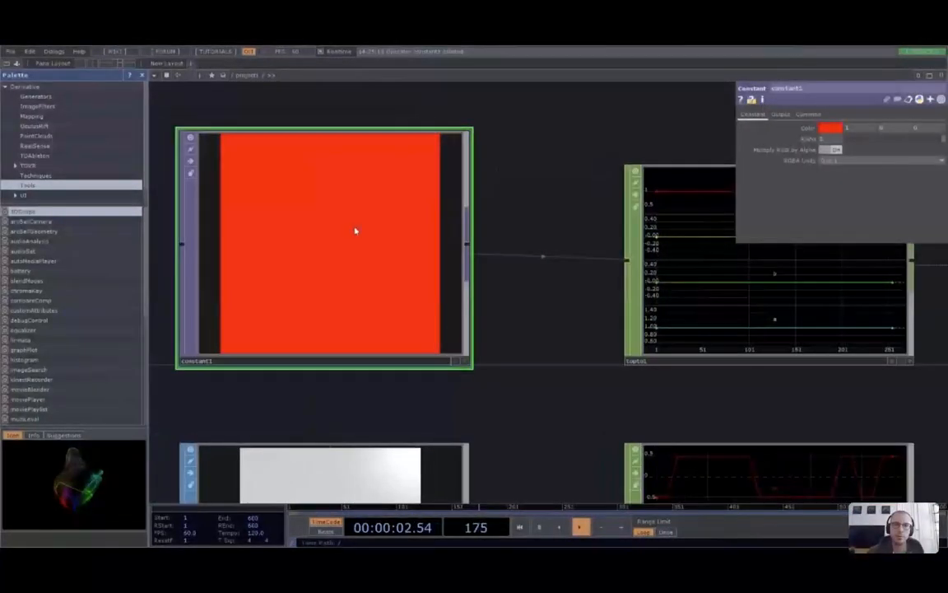
left_click(829, 115)
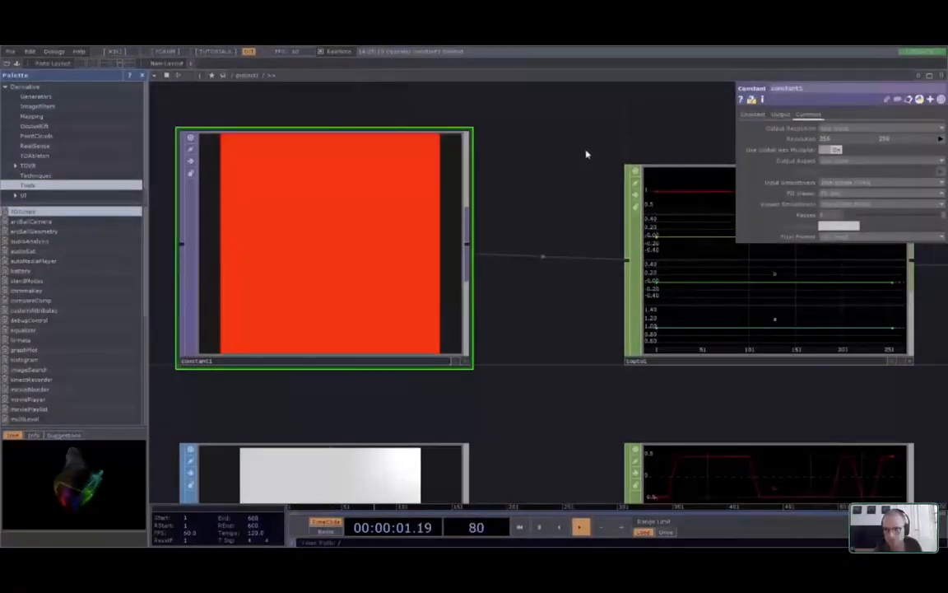
left_click_drag(798, 383, 692, 376)
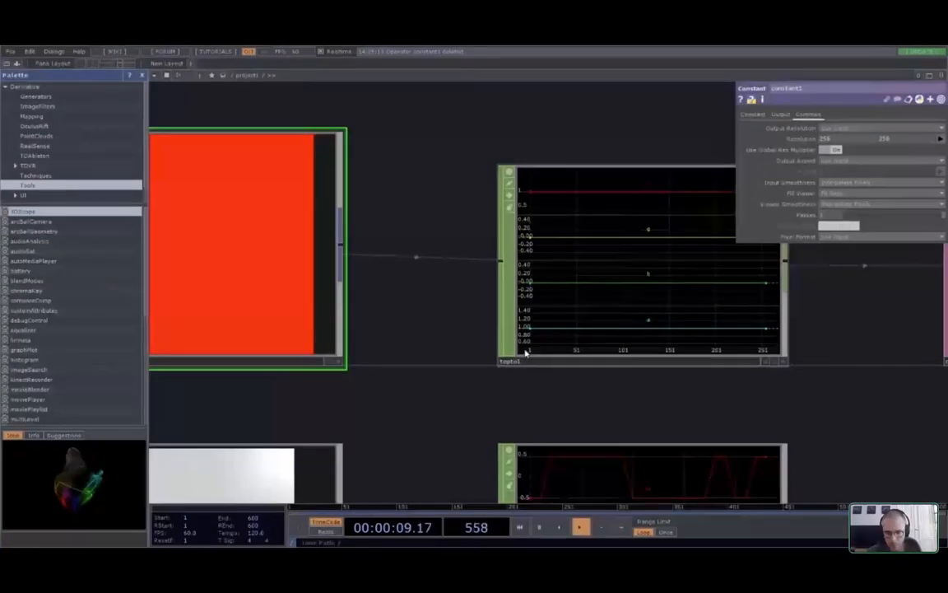
left_click(690, 293)
left_click_drag(816, 399, 392, 410)
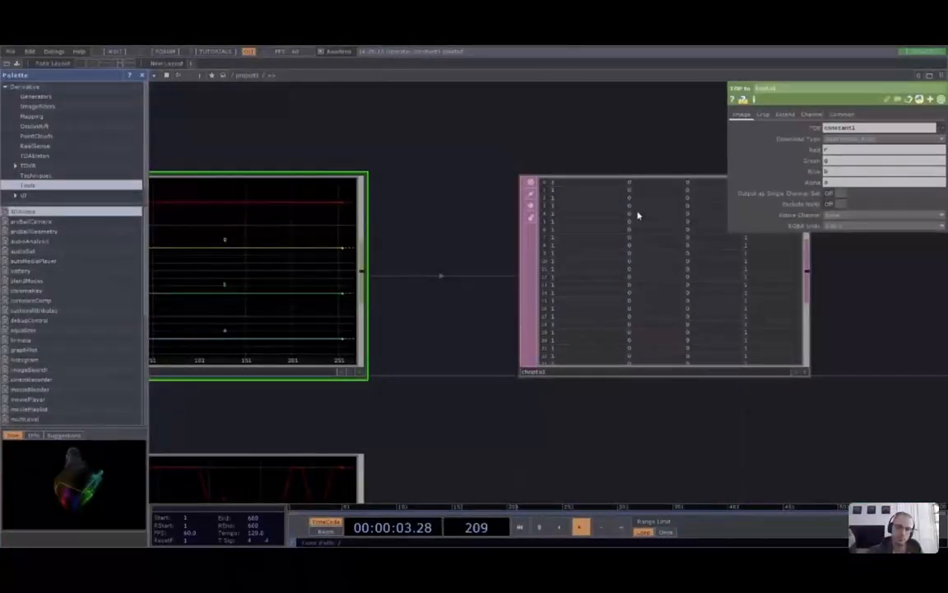
scroll(638, 215, "down", 5)
left_click_drag(687, 316, 680, 286)
scroll(677, 393, "down", 1)
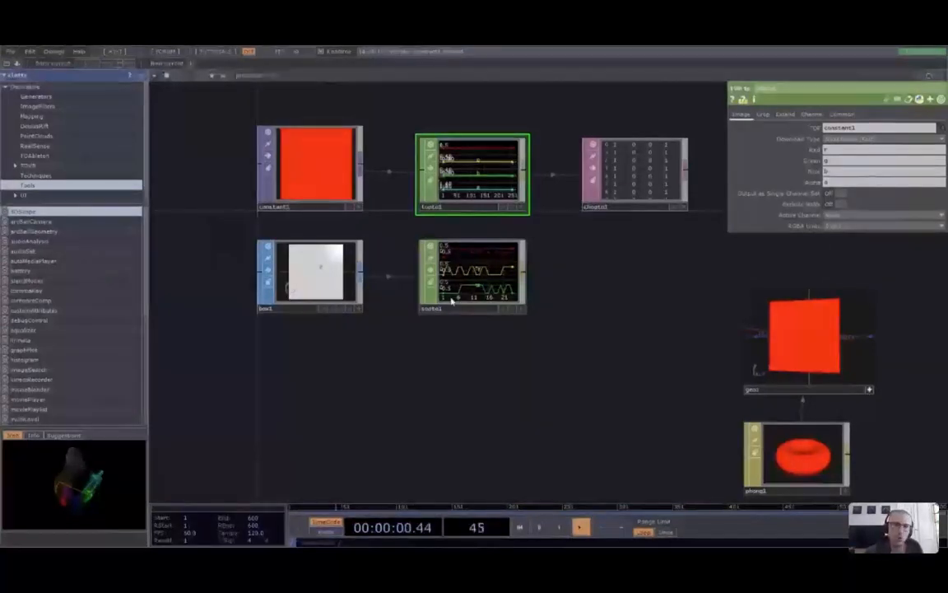
Select sopto1 and place a new chopto2 CHOP To DAT to its right
left_click(452, 302)
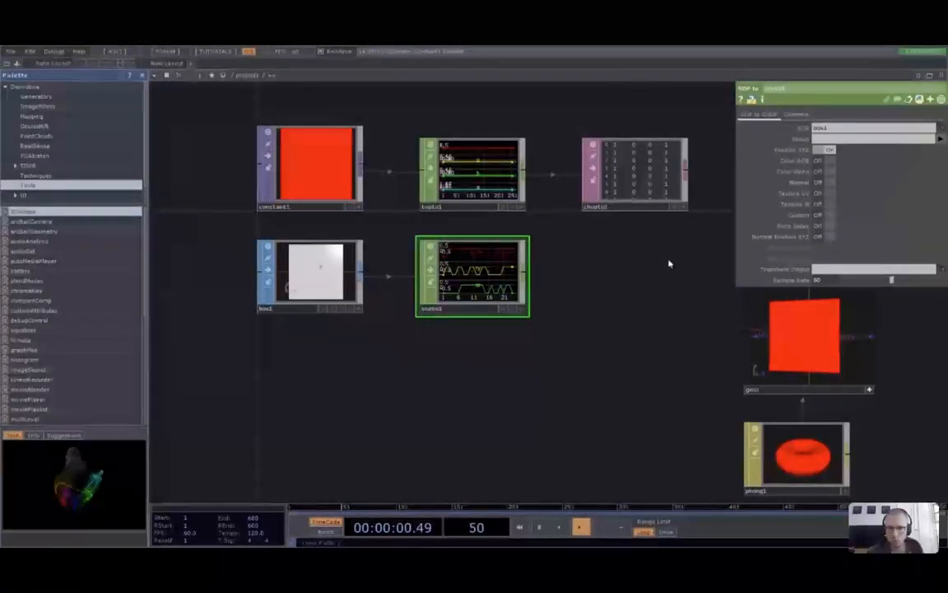
left_click(502, 159)
left_click(637, 279)
scroll(636, 270, "up", 5)
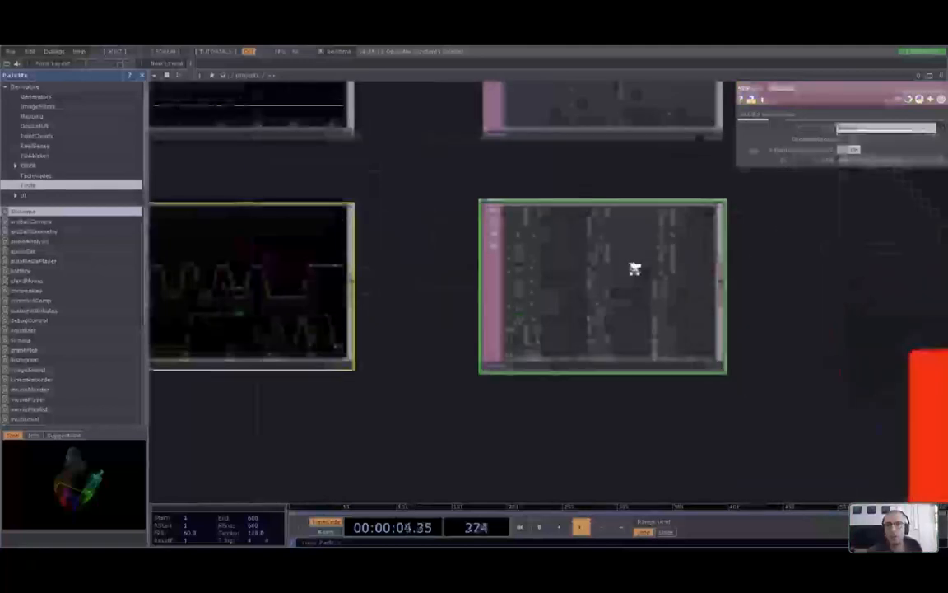
scroll(635, 270, "down", 2)
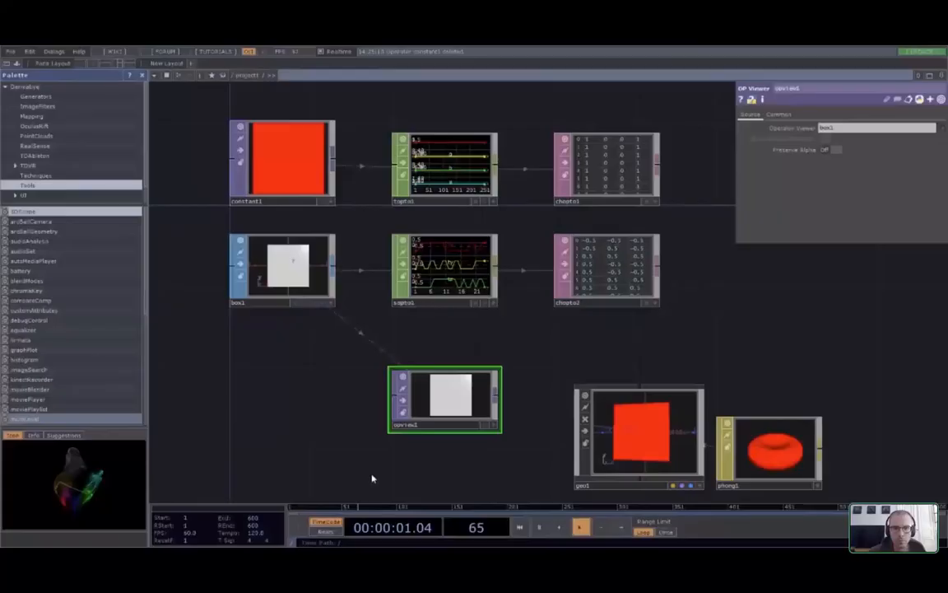
scroll(359, 413, "up", 3)
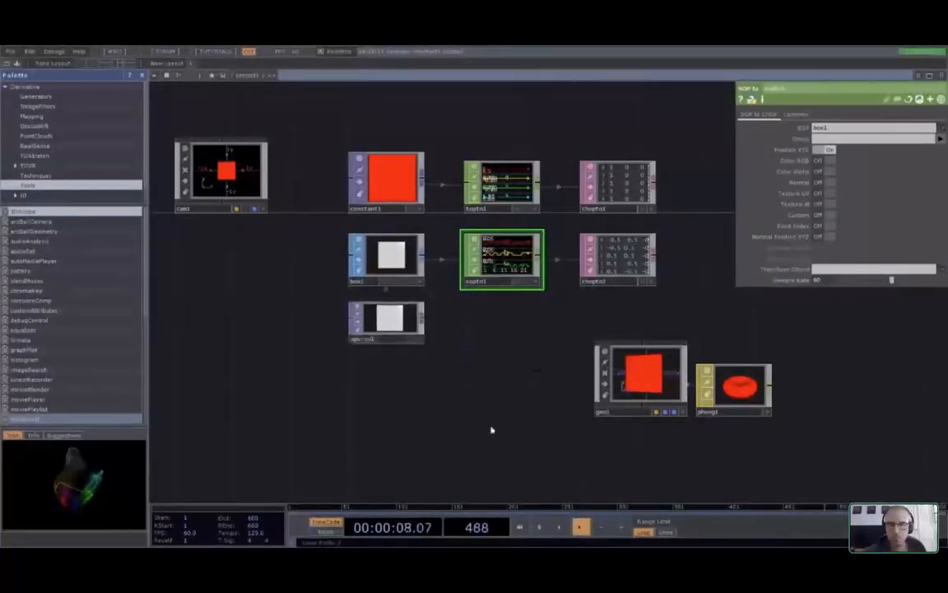
scroll(514, 422, "down", 2)
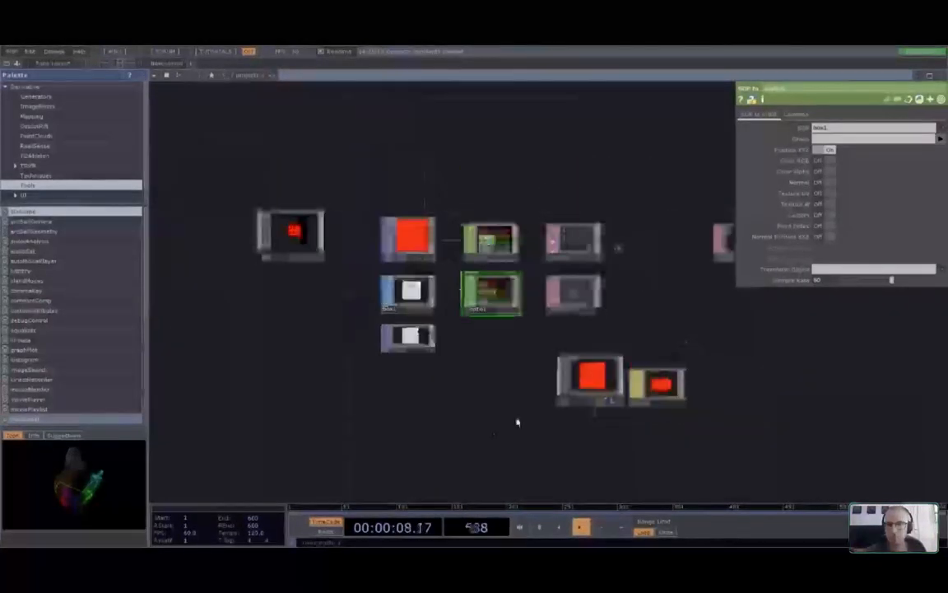
Zoom out of the network editor to see all the operators
scroll(470, 412, "down", 2)
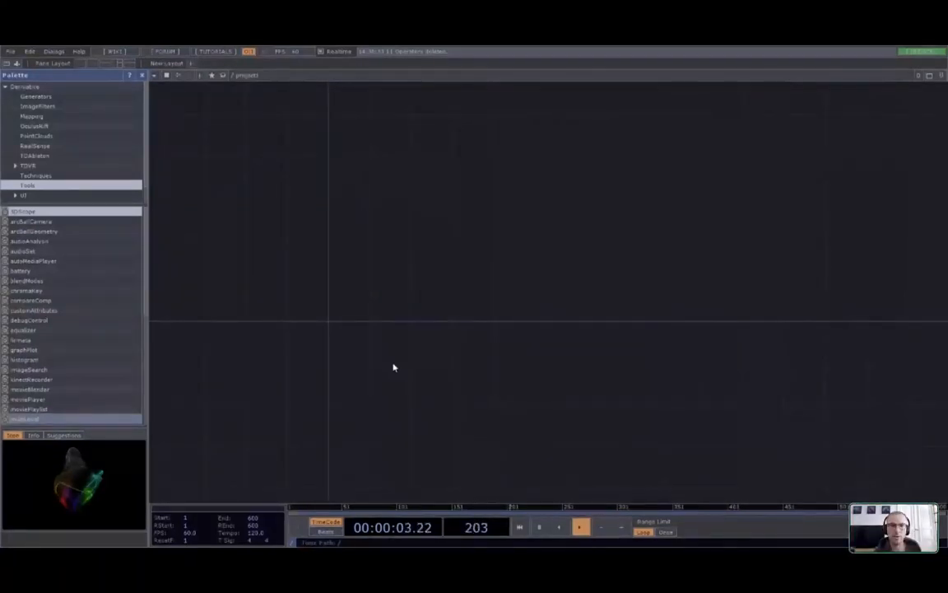
Paste a sphere1 SOP into the empty network and wire its output into null1
left_click_drag(379, 352, 361, 342)
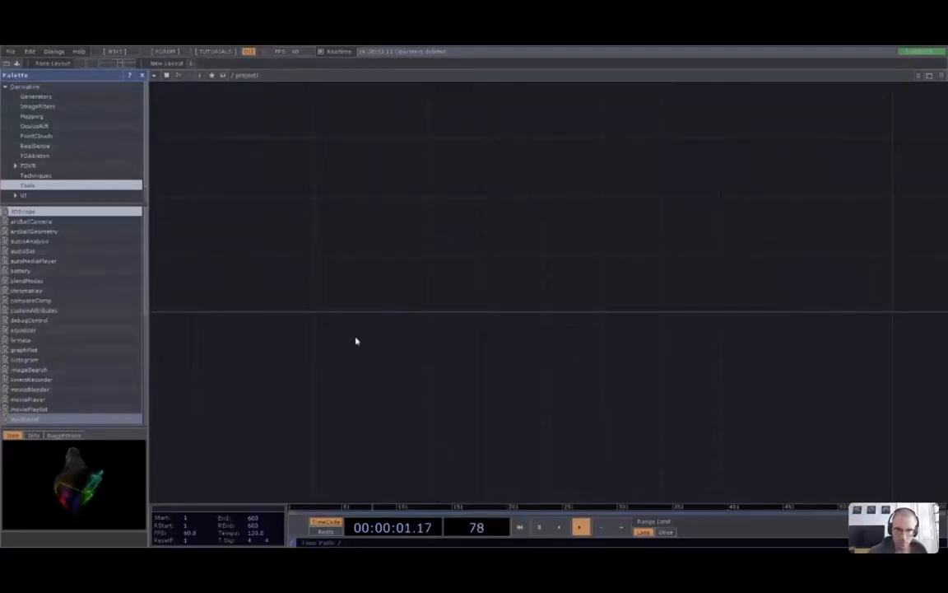
key("ctrl+v")
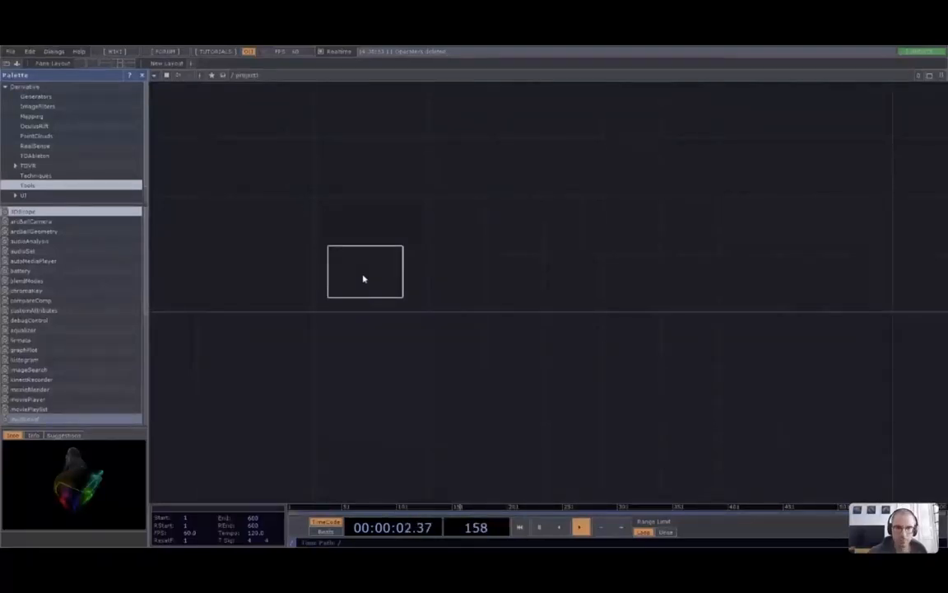
left_click(349, 293)
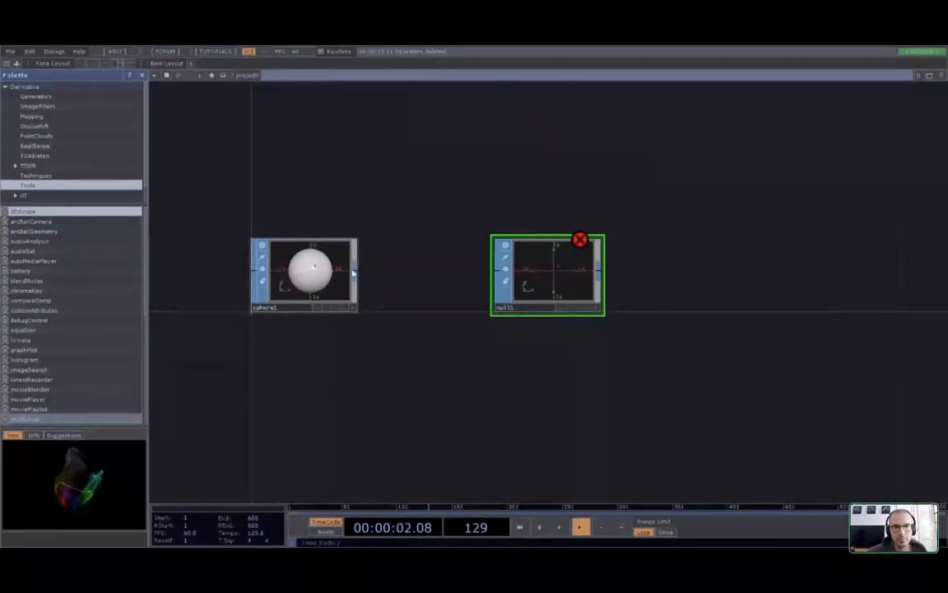
left_click_drag(353, 273, 495, 270)
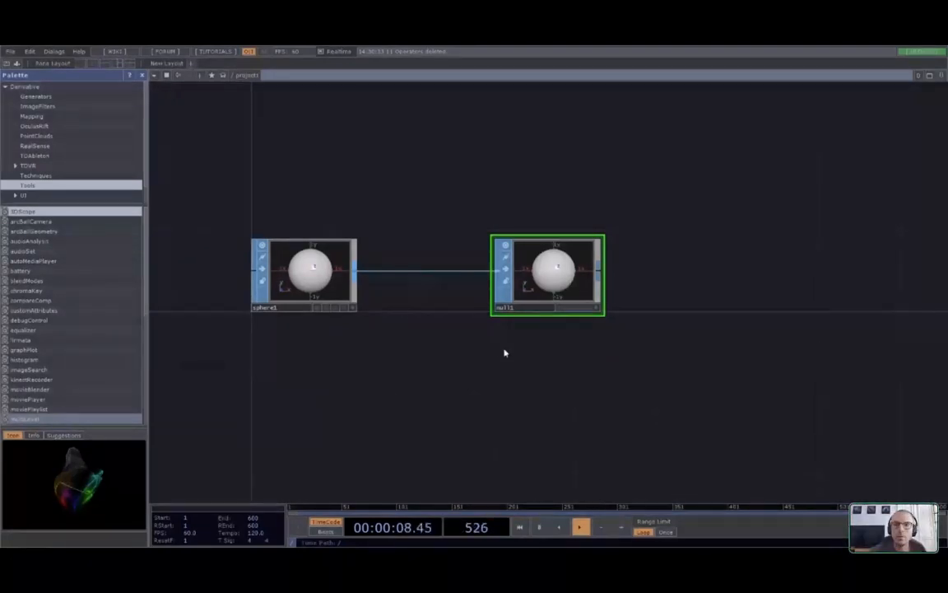
Move sphere1 farther left of null_geo and bring up options for their connecting wire
scroll(497, 310, "up", 2)
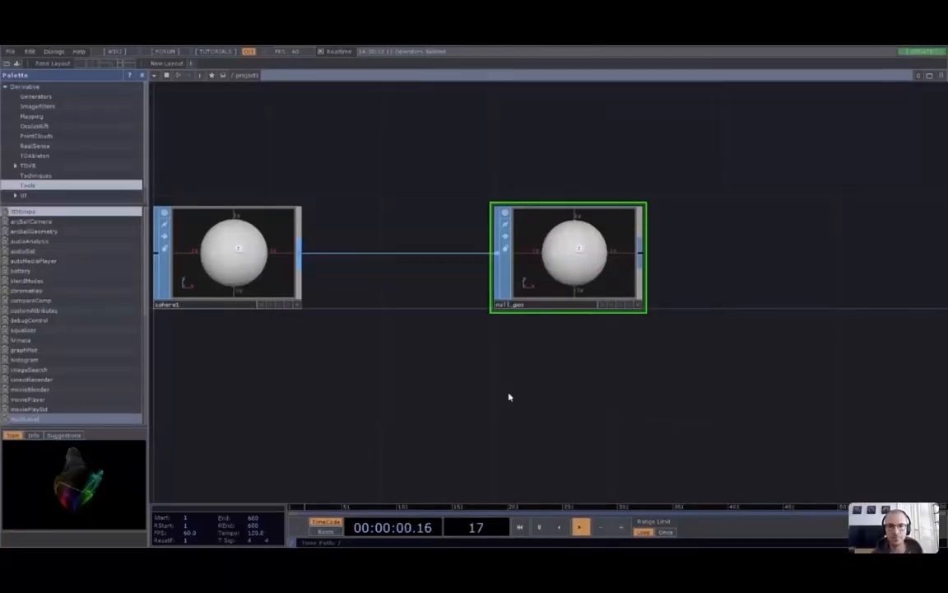
scroll(508, 395, "down", 1)
scroll(499, 411, "down", 2)
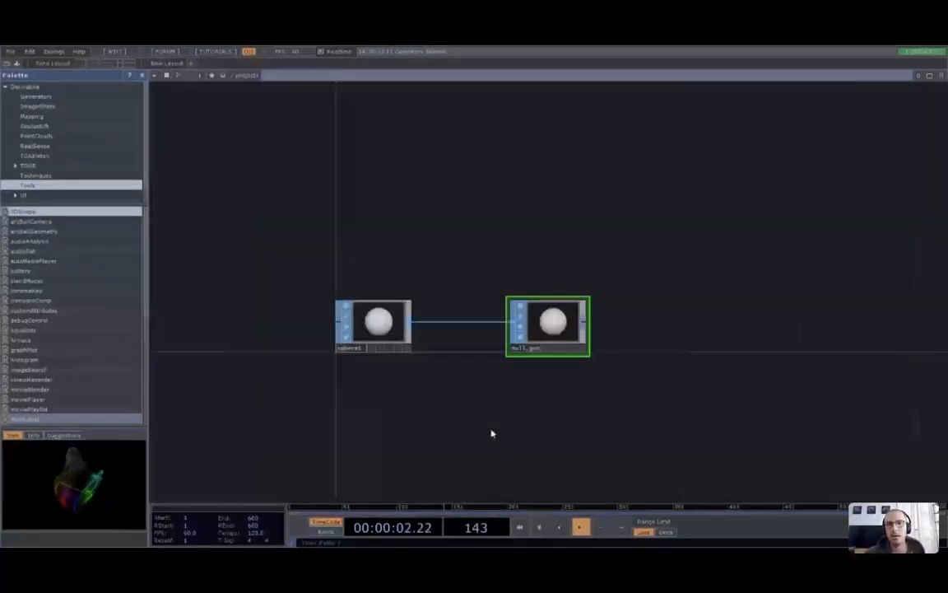
left_click_drag(382, 331, 209, 331)
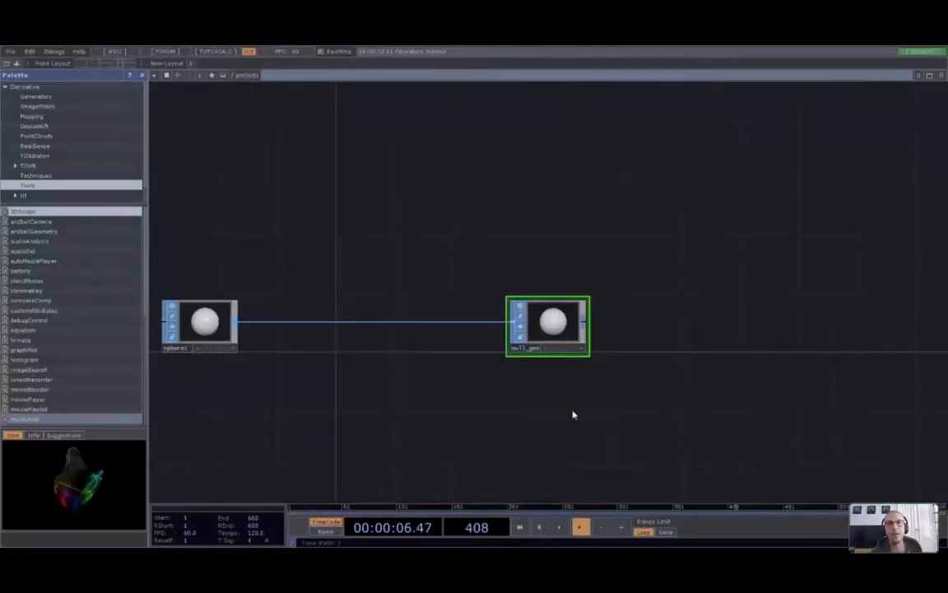
left_click_drag(589, 413, 430, 412)
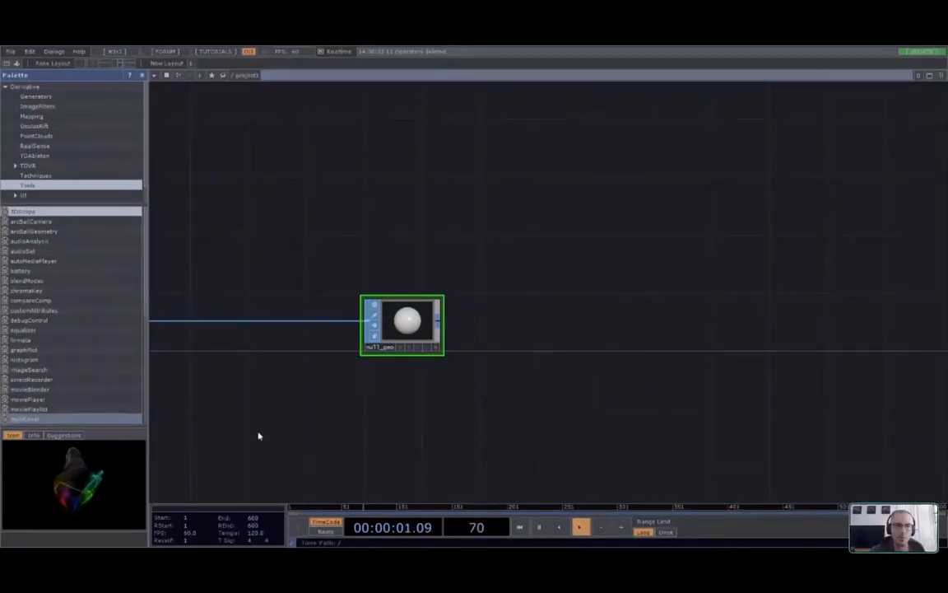
left_click_drag(317, 434, 502, 437)
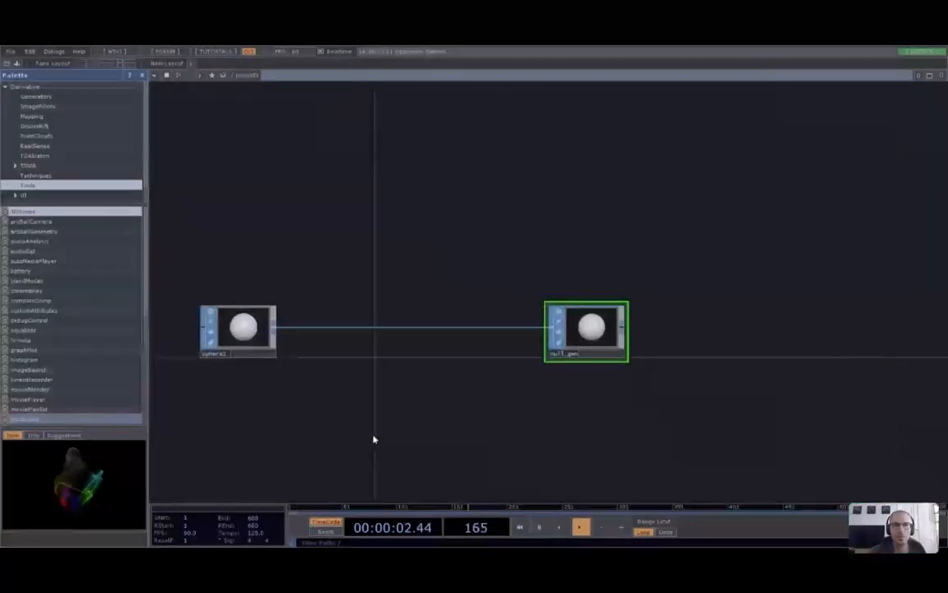
scroll(335, 329, "up", 3)
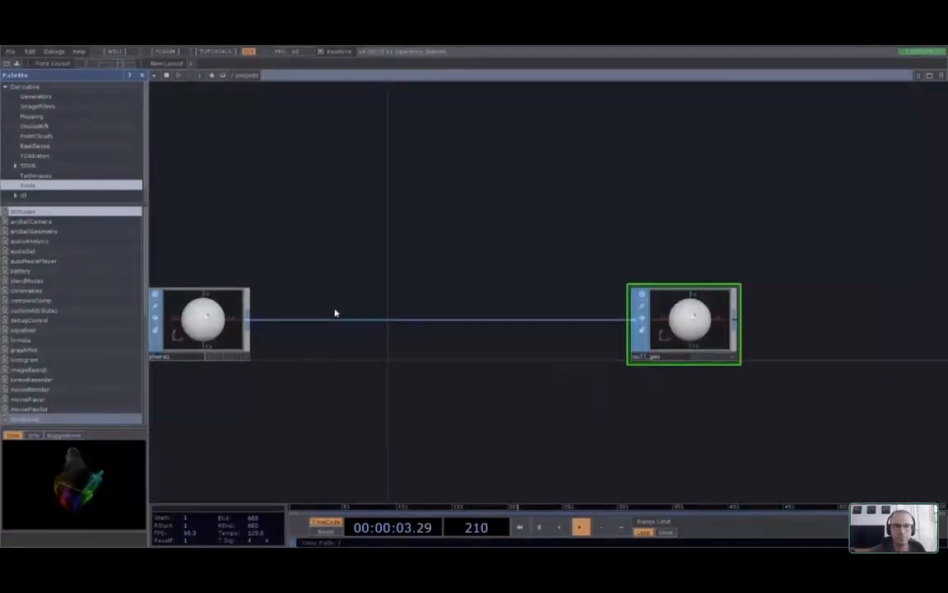
right_click(344, 318)
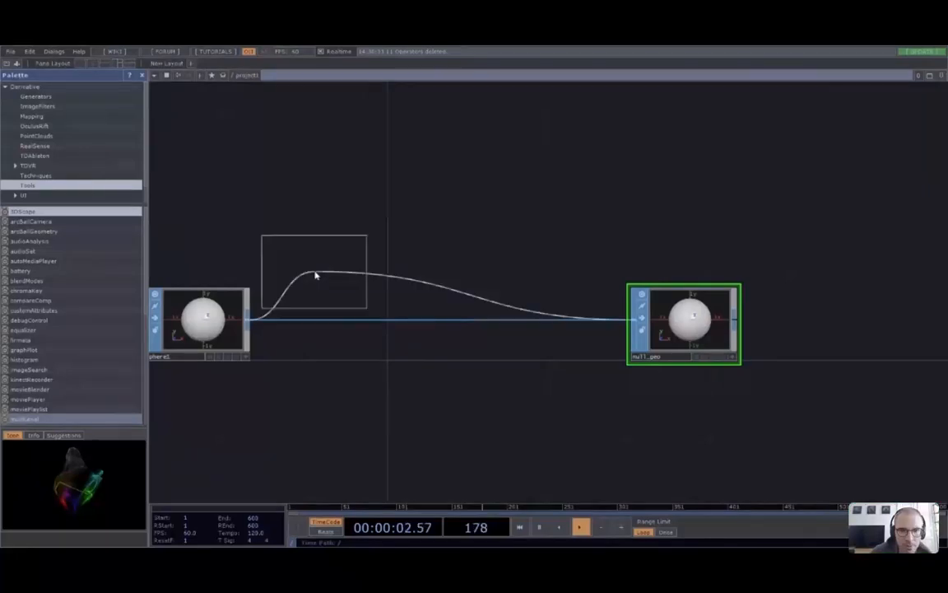
Insert a Noise SOP onto the wire between sphere1 and null_geo
left_click(440, 323)
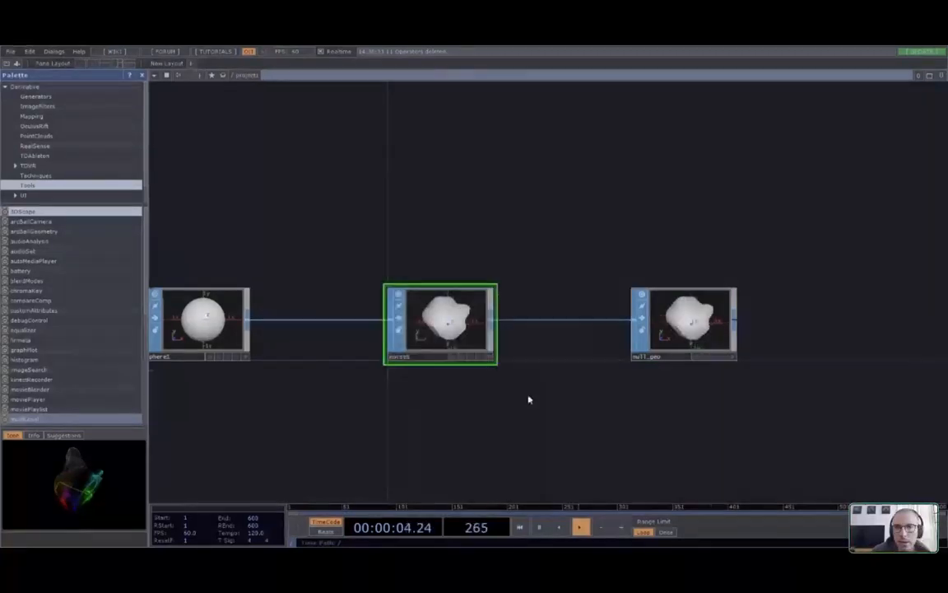
scroll(565, 318, "up", 3)
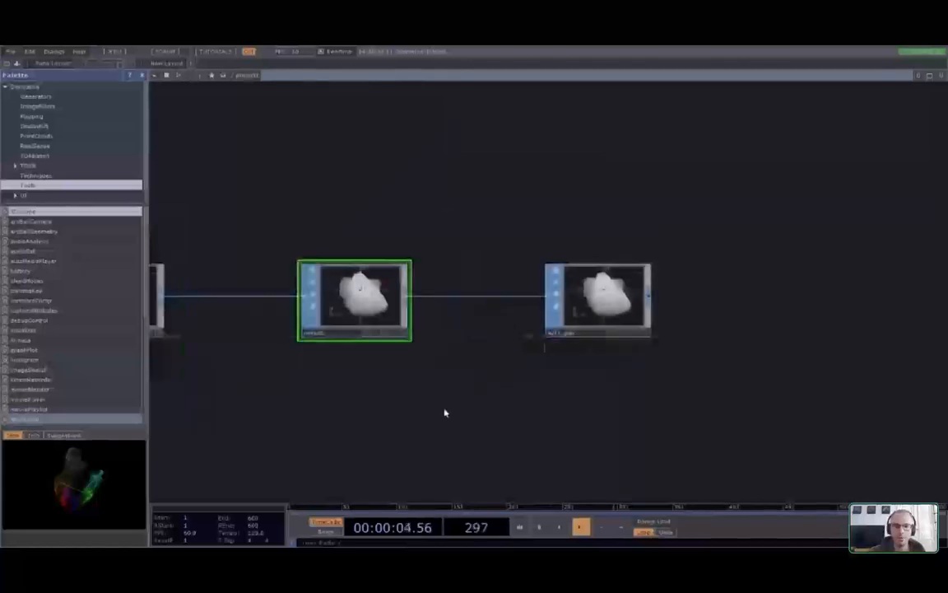
left_click_drag(445, 413, 460, 412)
Delete the noise node so sphere1 connects straight into null_geo again
key("Delete")
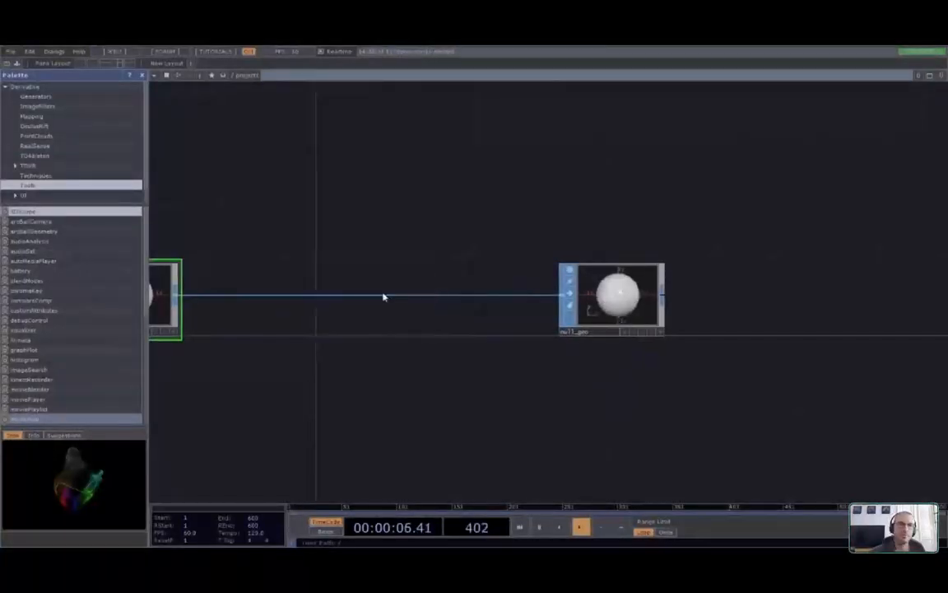
left_click_drag(604, 414, 541, 424)
middle_click_drag(541, 423, 464, 400)
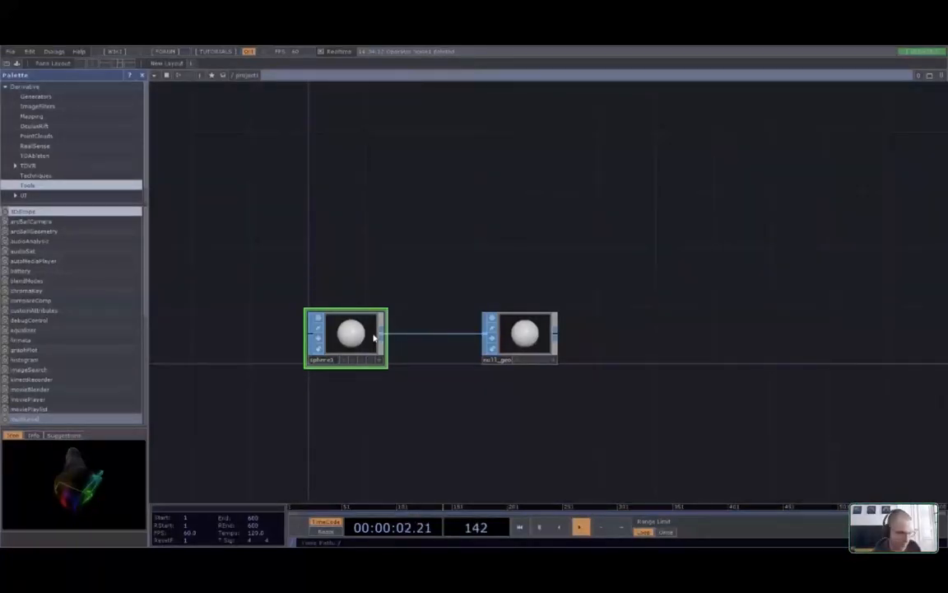
scroll(375, 337, "up", 2)
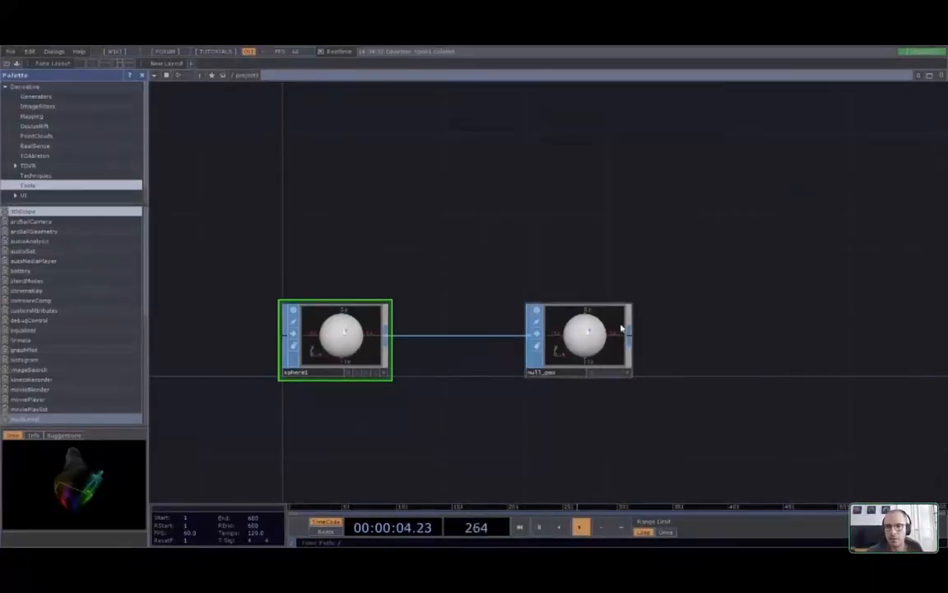
key("space")
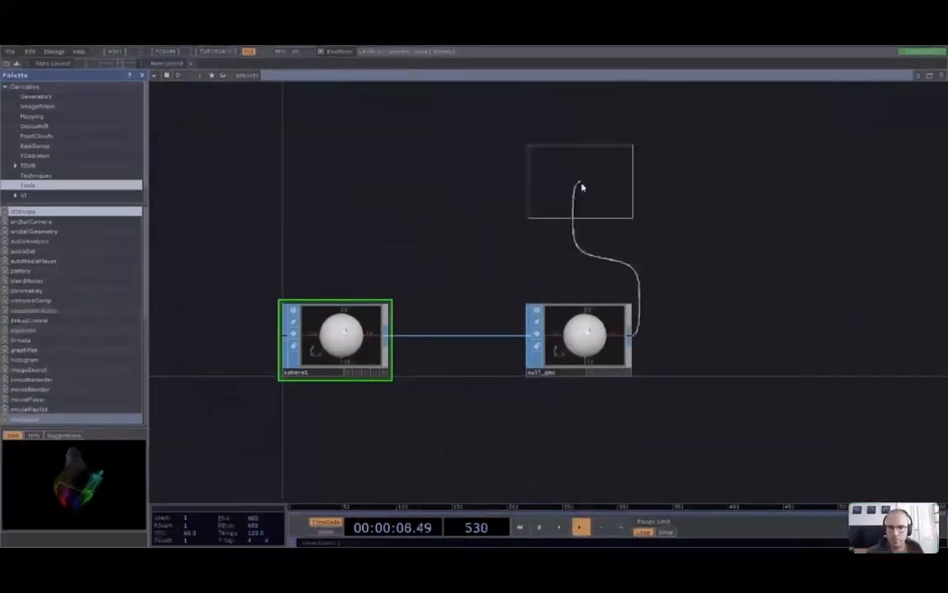
left_click(578, 260)
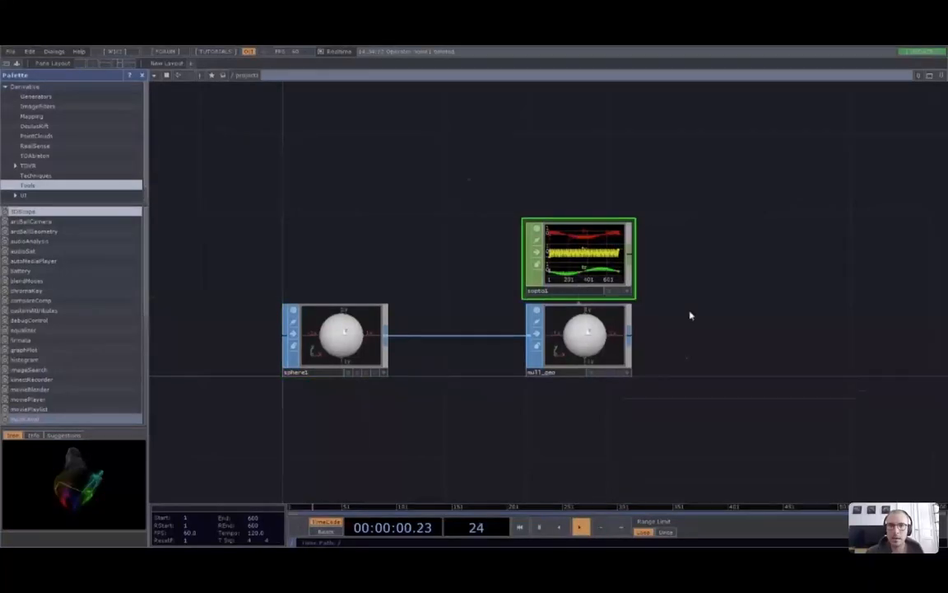
scroll(690, 315, "up", 2)
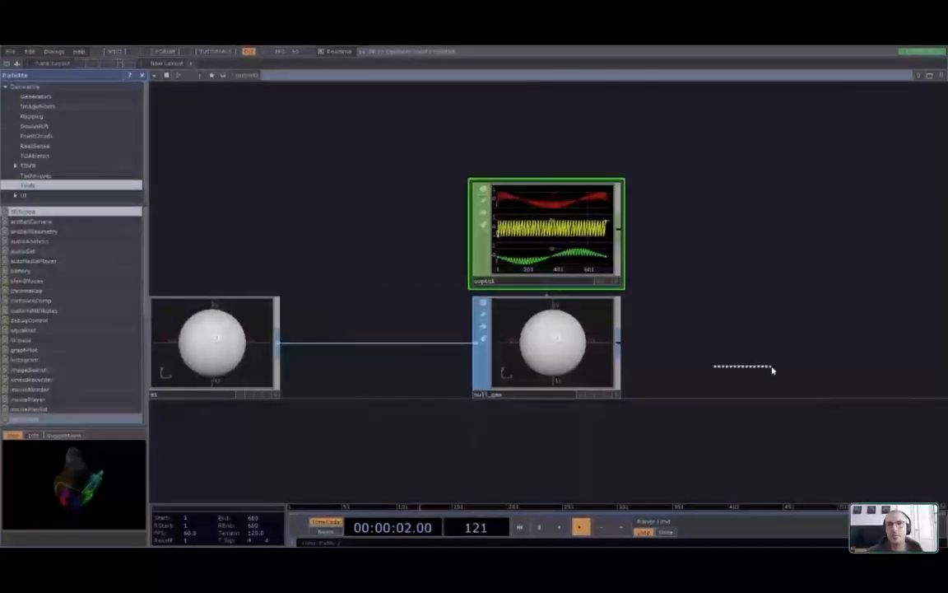
middle_click_drag(772, 371, 856, 368)
left_click_drag(544, 95, 863, 193)
middle_click_drag(867, 195, 881, 198)
left_click_drag(887, 150, 794, 224)
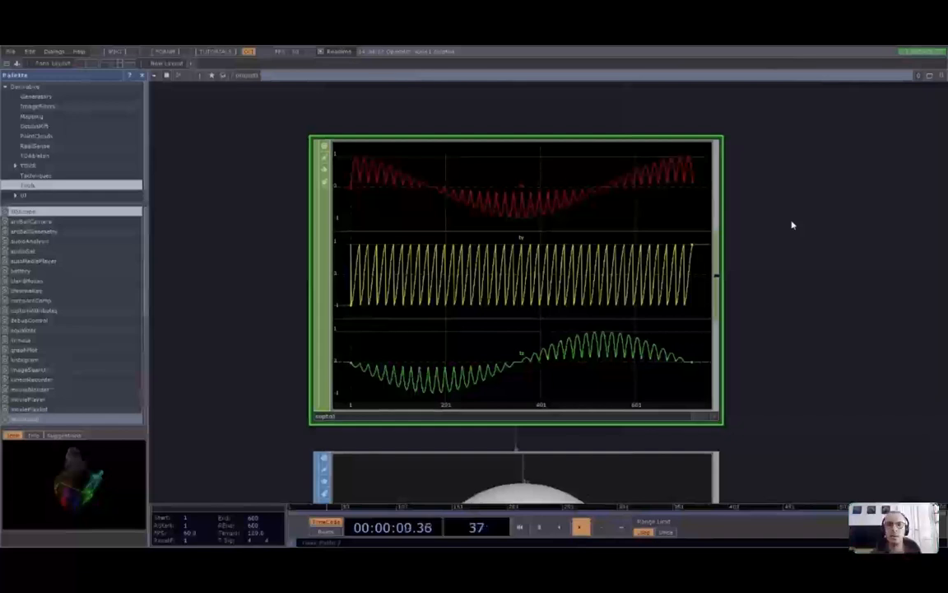
scroll(792, 223, "down", 3)
scroll(792, 222, "down", 3)
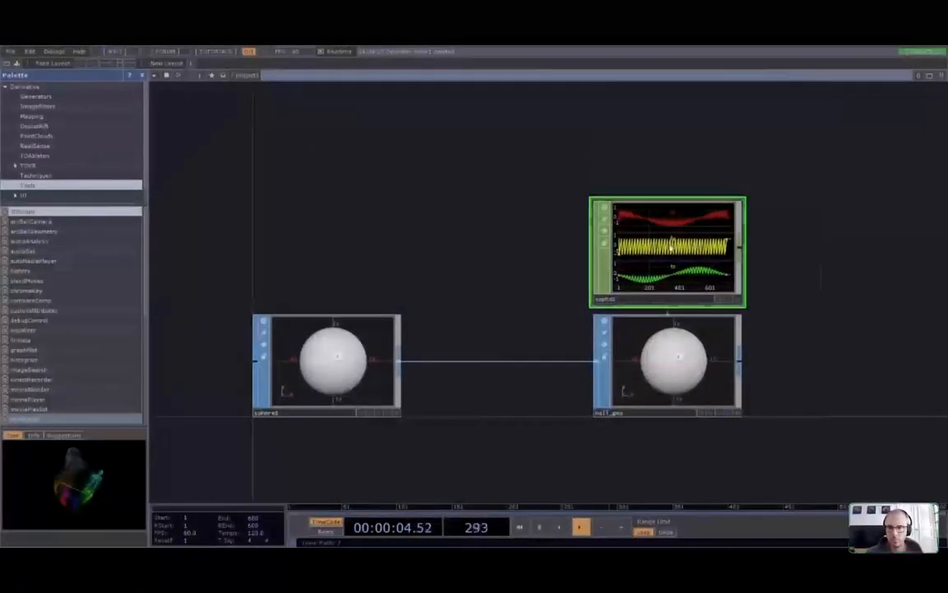
right_click(658, 221)
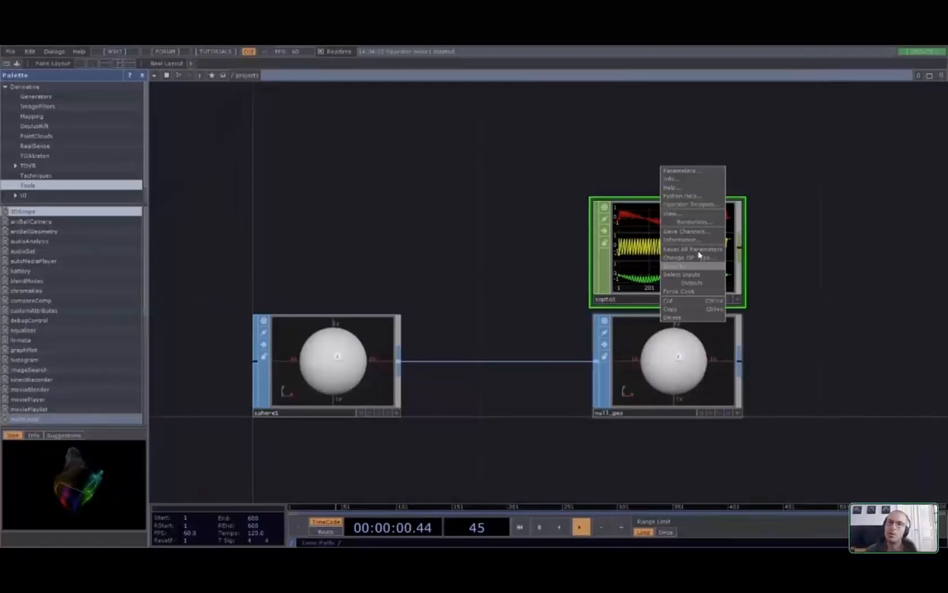
left_click(693, 178)
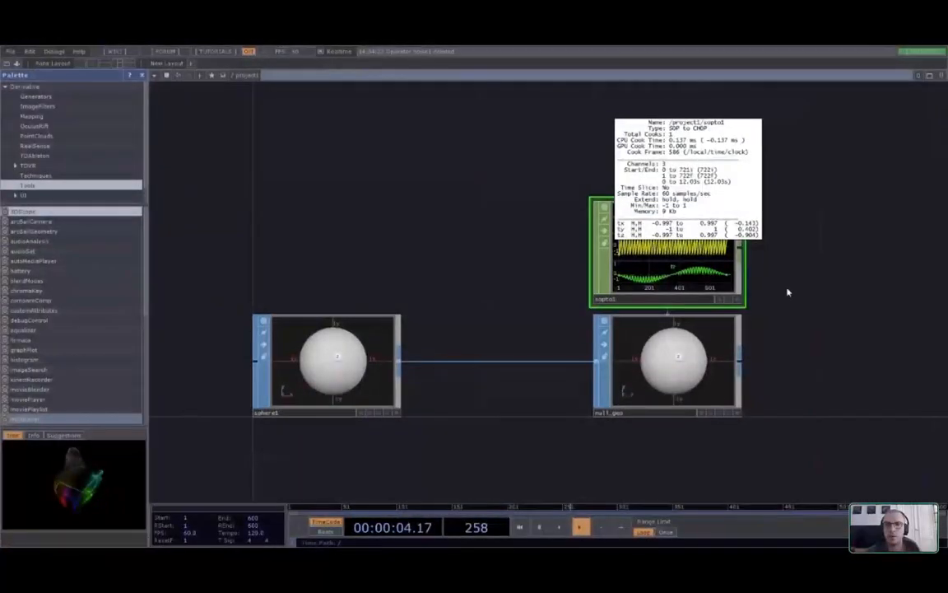
scroll(766, 255, "up", 7)
scroll(671, 305, "down", 2)
left_click_drag(771, 299, 792, 259)
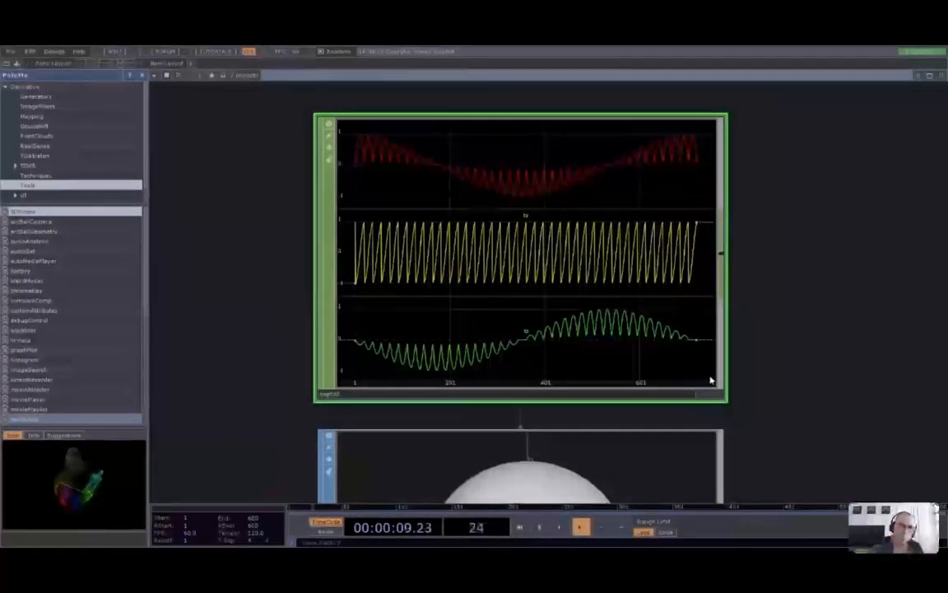
scroll(819, 329, "down", 4)
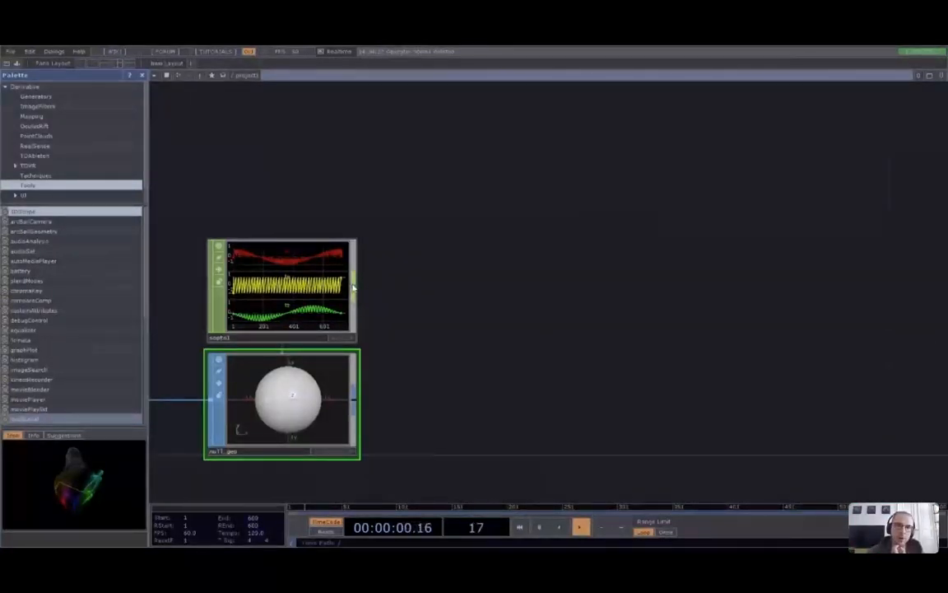
Branch a Null CHOP off sopto1's output, place it to the right, and name it null_data
right_click(356, 284)
left_click(472, 305)
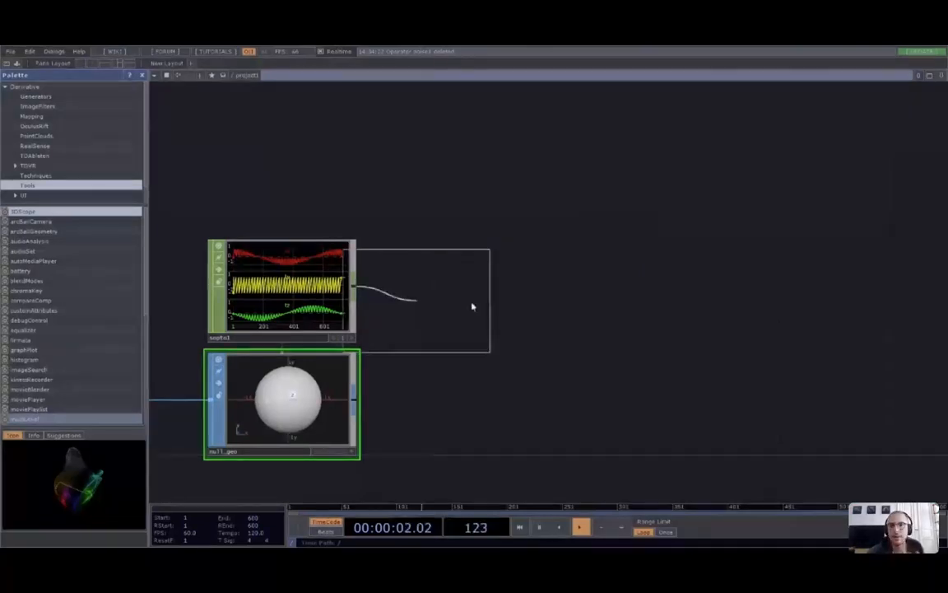
left_click(851, 315)
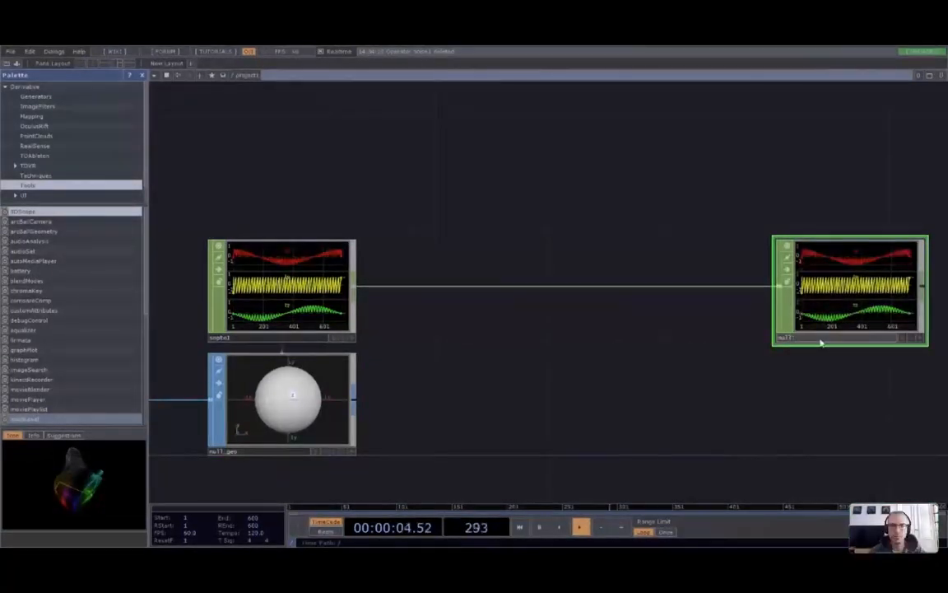
type("_data")
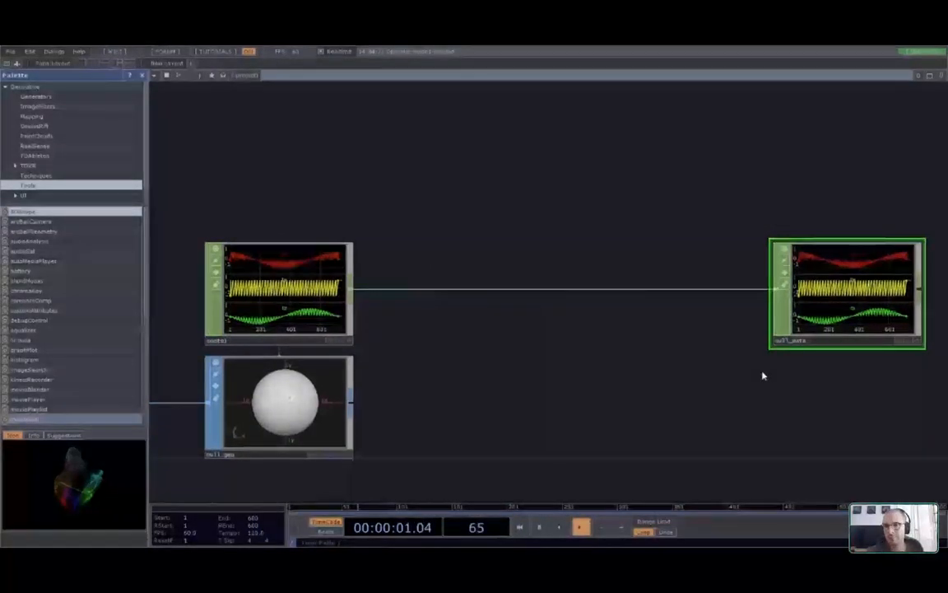
left_click_drag(763, 375, 640, 346)
scroll(504, 404, "down", 3)
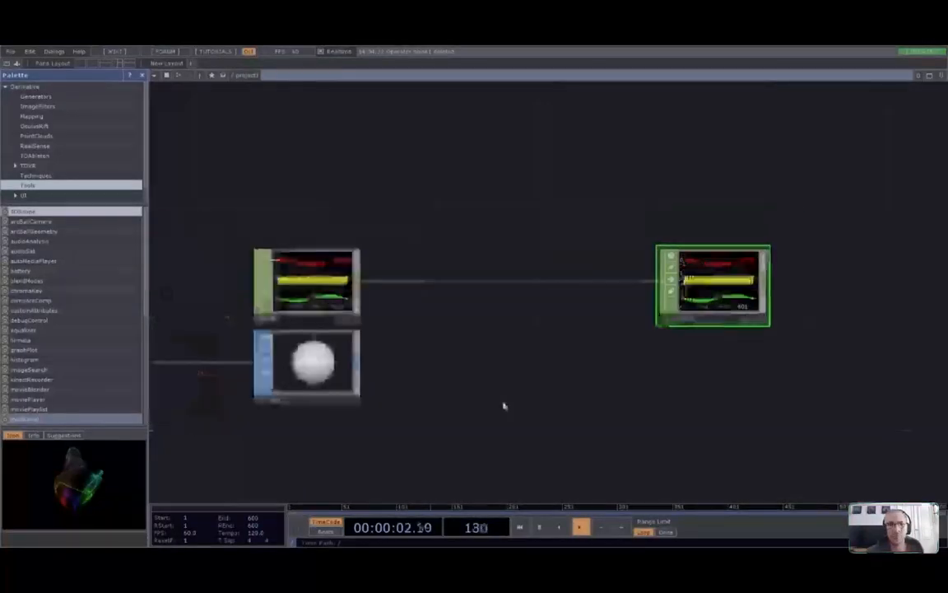
left_click_drag(474, 409, 485, 406)
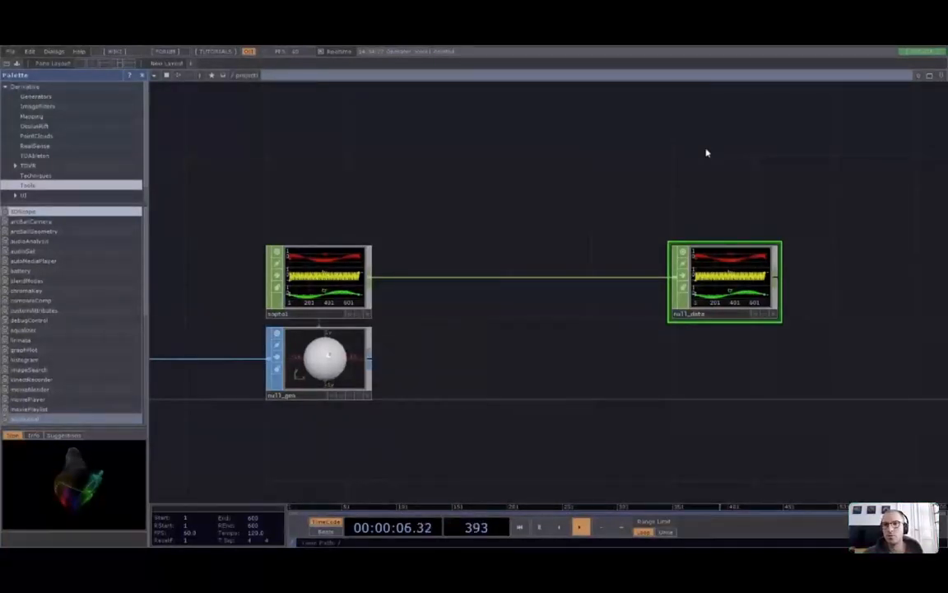
Add a CHOP To SOP node, chopto1, below null_data, fed by null_data's output
left_click_drag(779, 284, 727, 372)
left_click(727, 372)
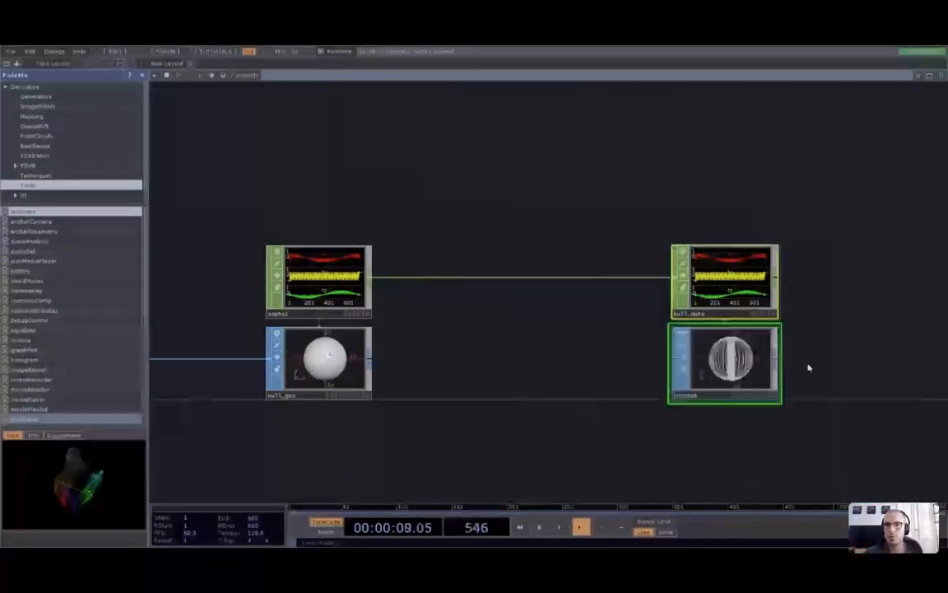
scroll(809, 368, "up", 3)
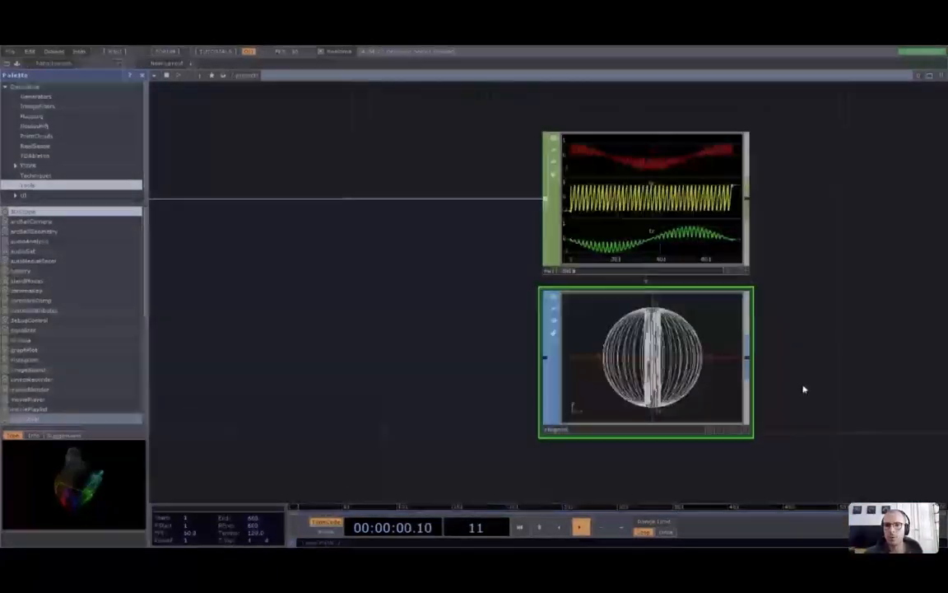
scroll(676, 376, "up", 4)
scroll(682, 377, "down", 1)
left_click_drag(878, 395, 845, 335)
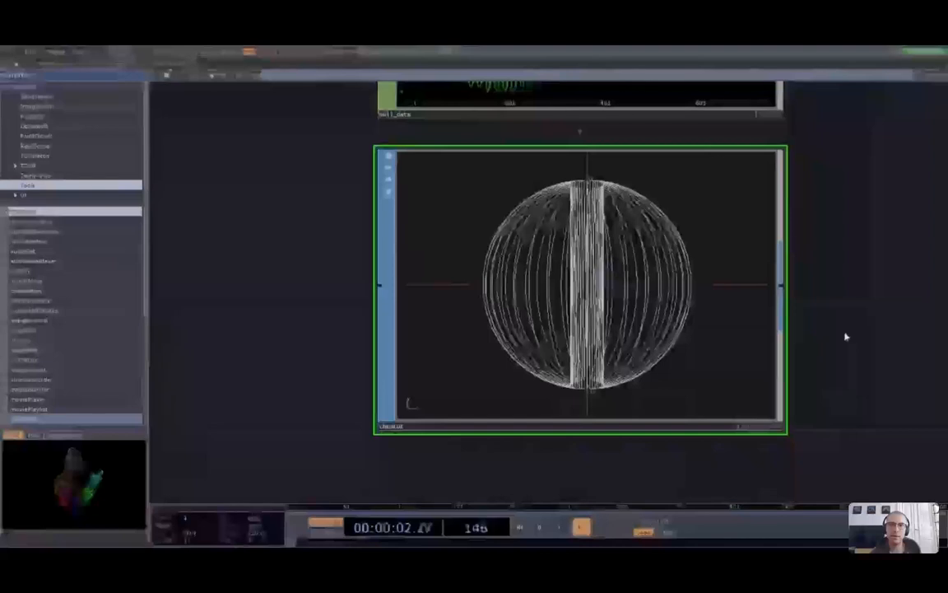
scroll(845, 336, "down", 3)
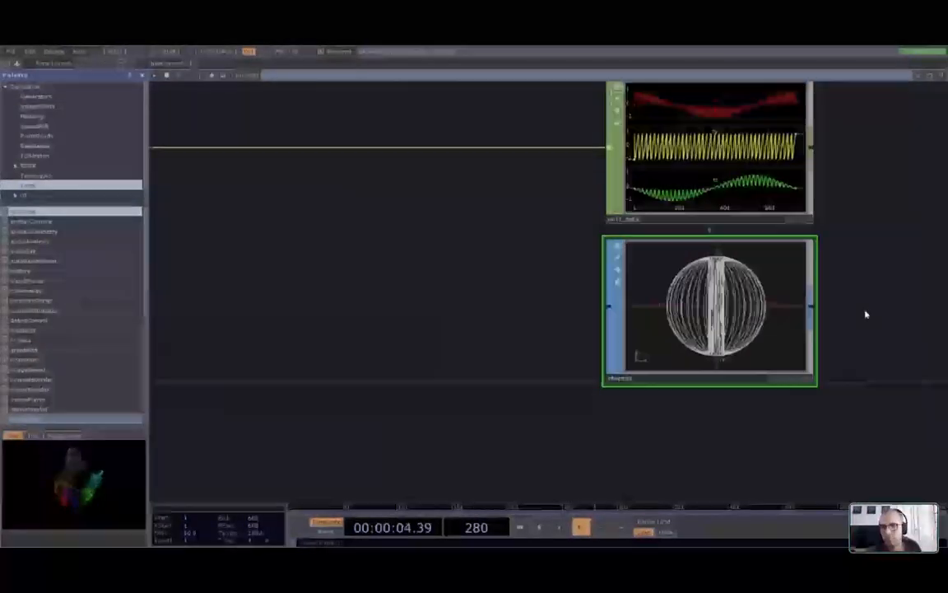
scroll(861, 346, "down", 2)
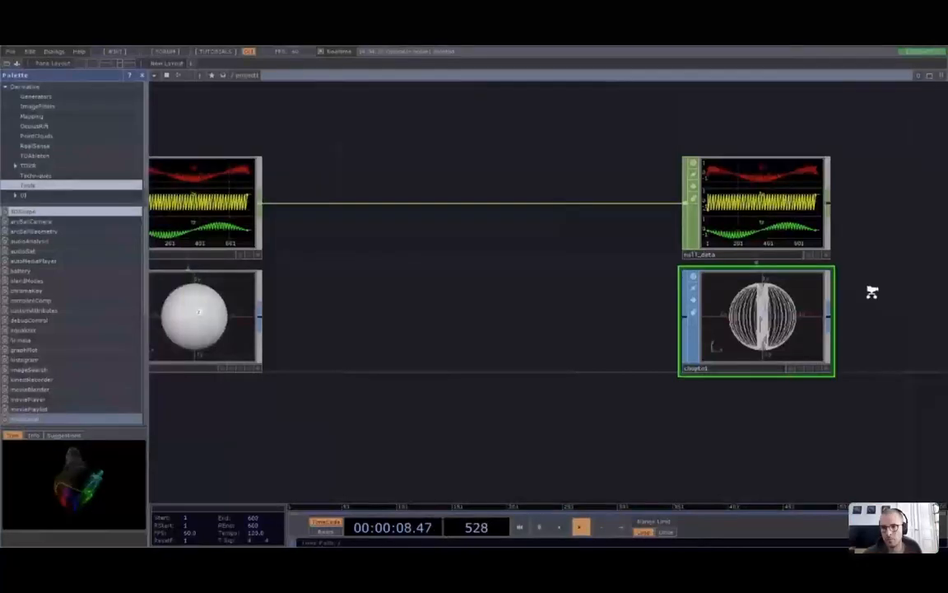
middle_click_drag(873, 292, 607, 402)
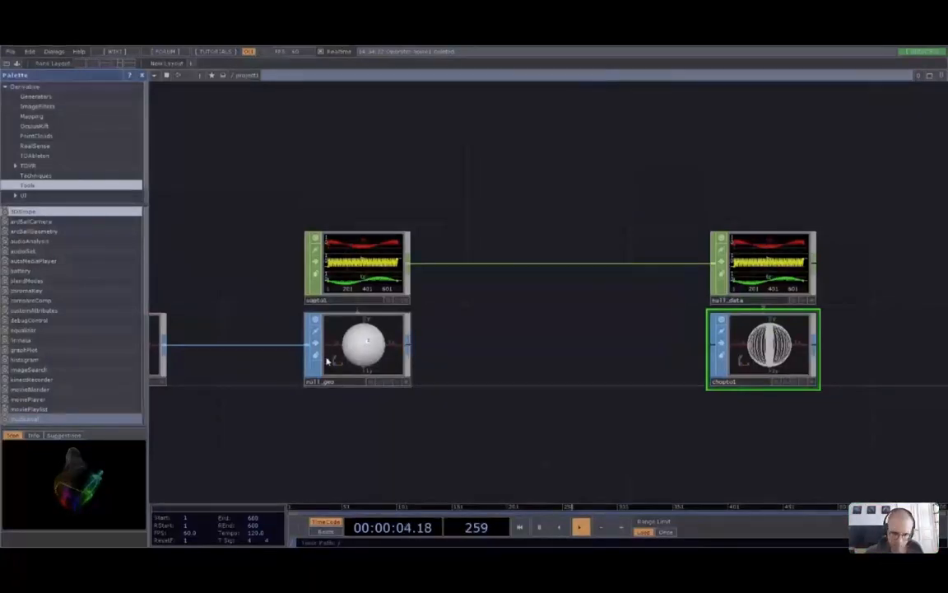
Wire null_geo's output into chopto1 and reframe the view to check the rebuilt sphere
left_click_drag(409, 344, 715, 349)
left_click_drag(817, 375, 672, 376)
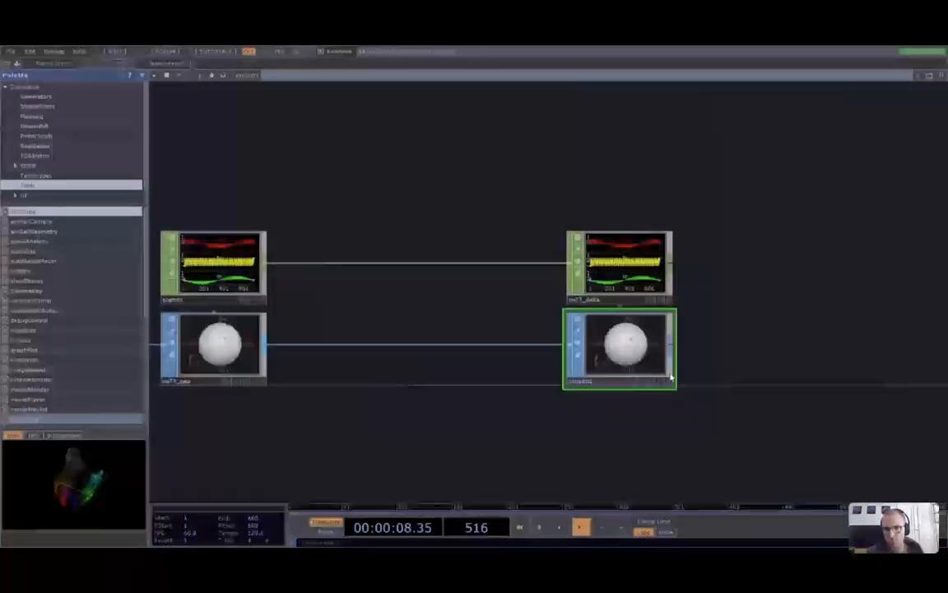
scroll(658, 369, "up", 3)
scroll(626, 367, "up", 3)
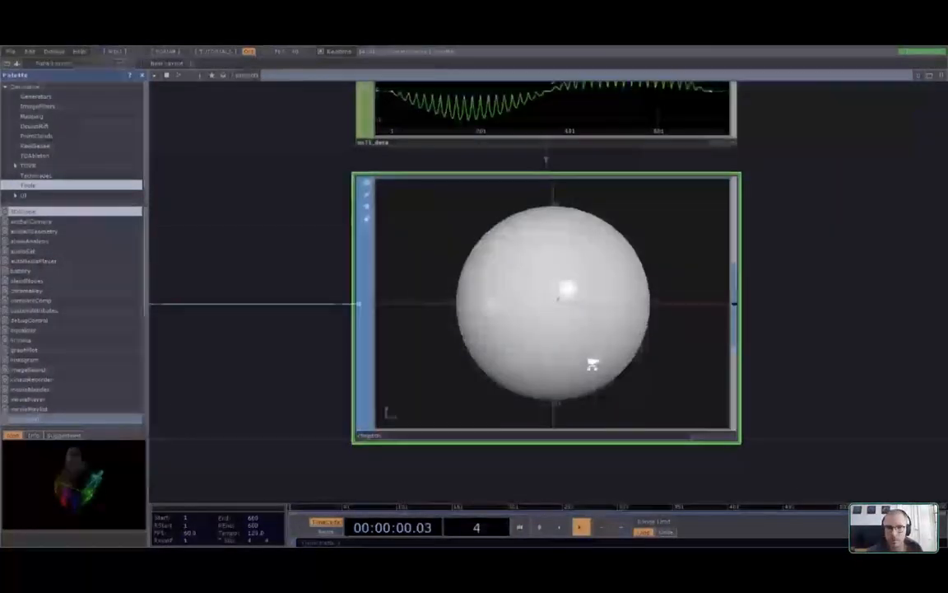
scroll(593, 364, "down", 5)
scroll(585, 429, "down", 2)
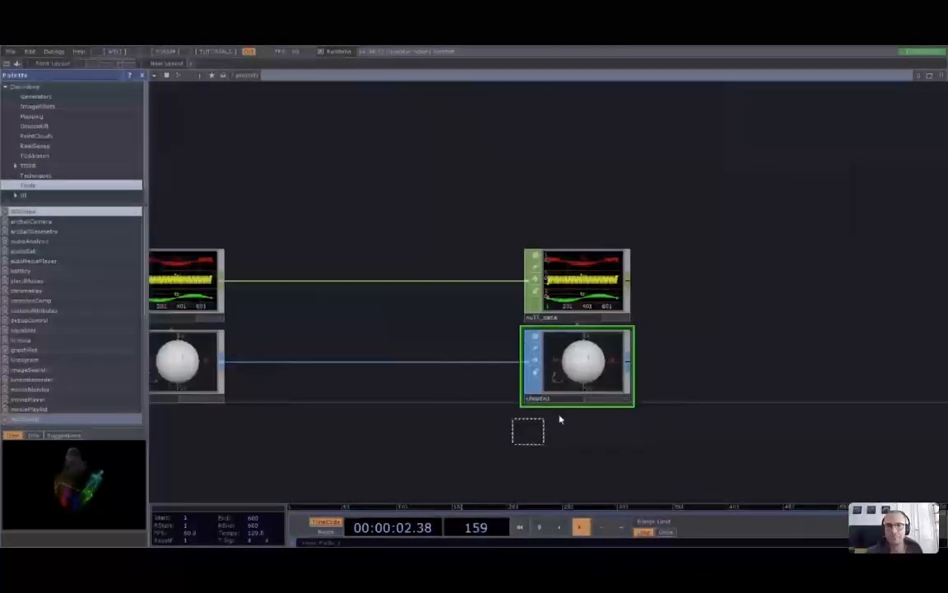
left_click_drag(307, 455, 486, 445)
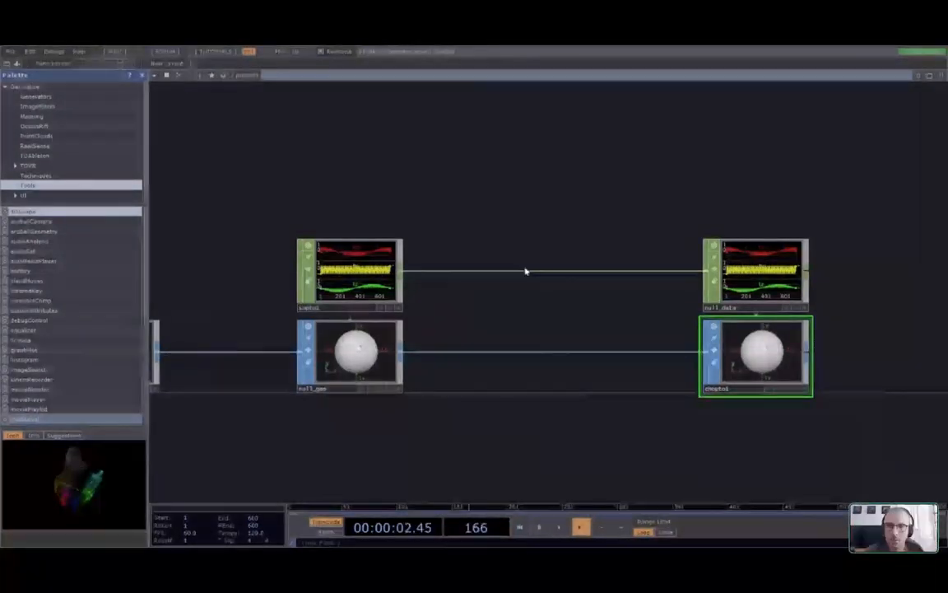
right_click(524, 272)
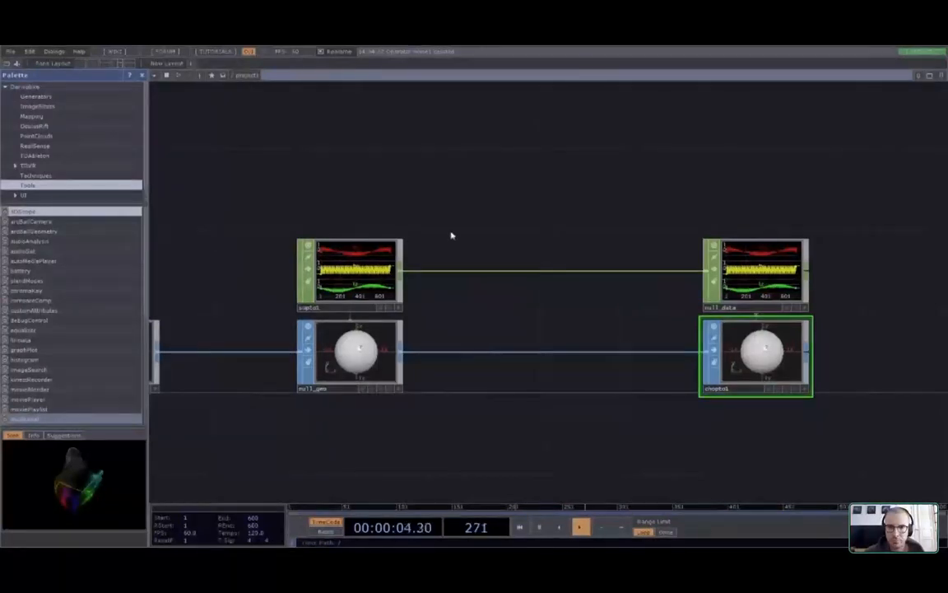
Insert a merge1 CHOP on the wire between sopto1 and null_data
left_click(566, 198)
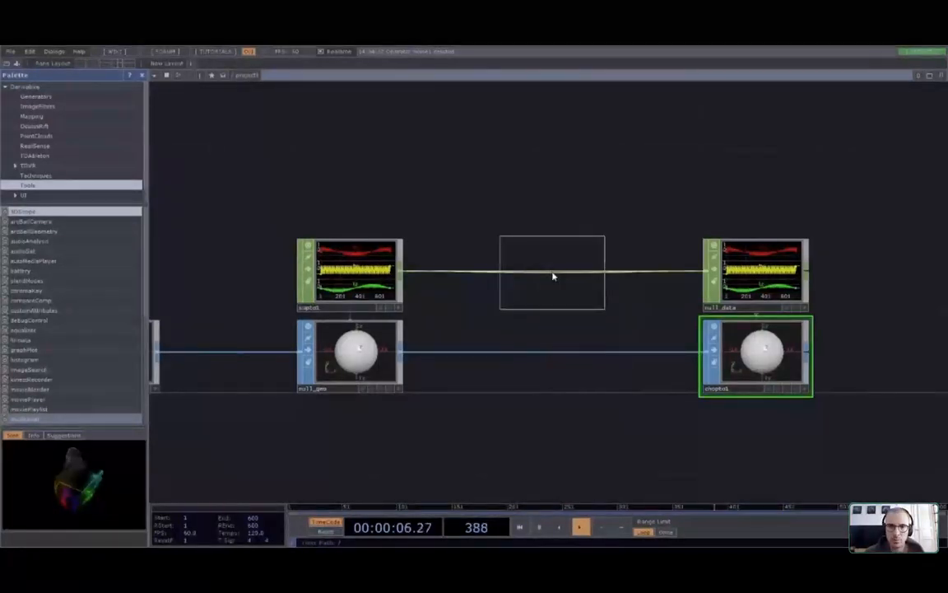
left_click(548, 277)
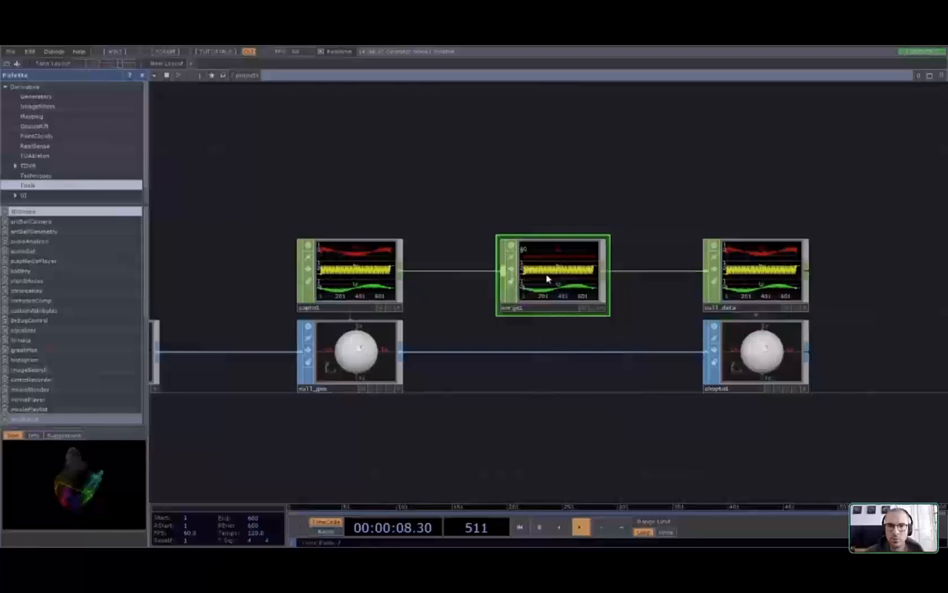
scroll(560, 290, "down", 3)
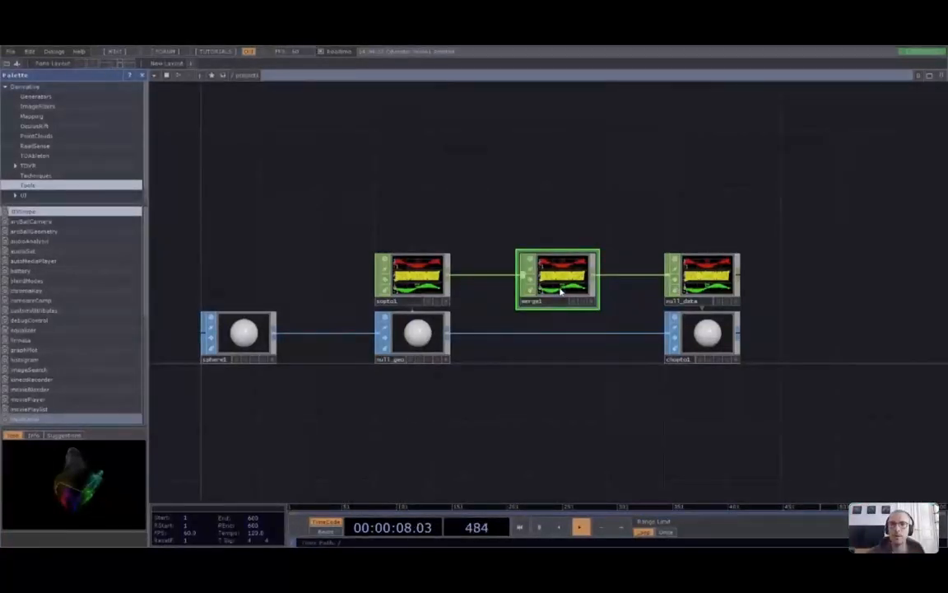
scroll(451, 248, "up", 3)
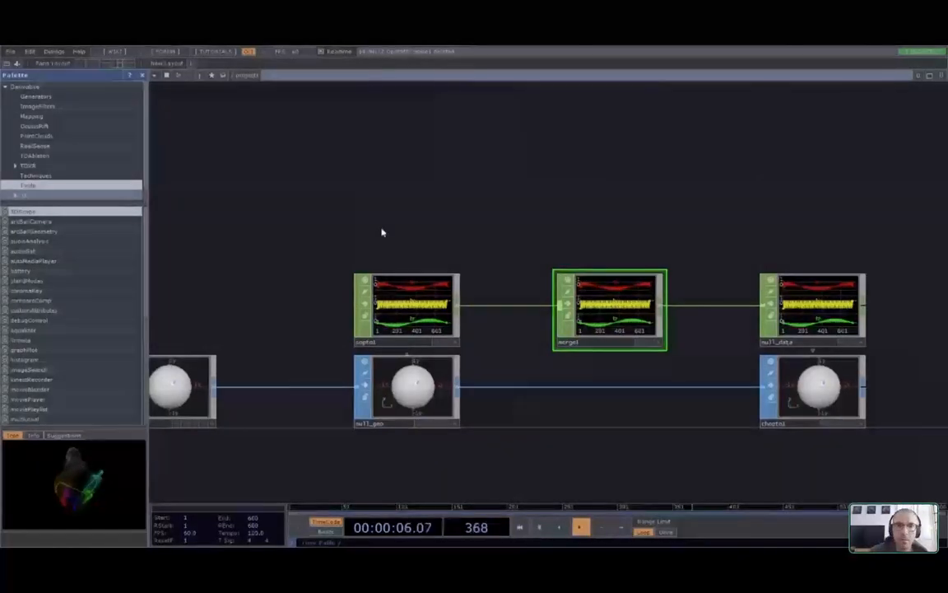
key("ctrl+v")
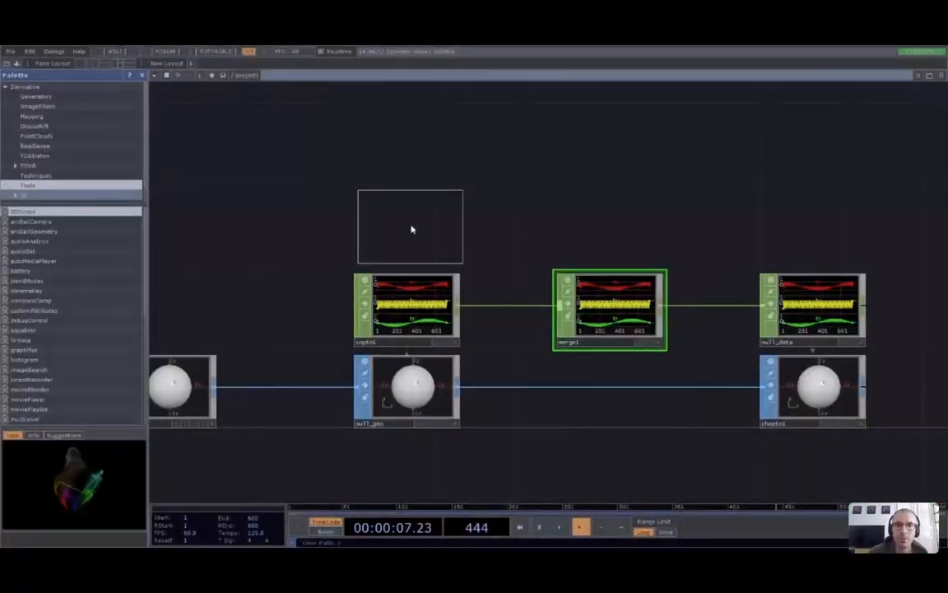
Place the noise1 CHOP above sopto1 and show its parameter window
left_click(412, 230)
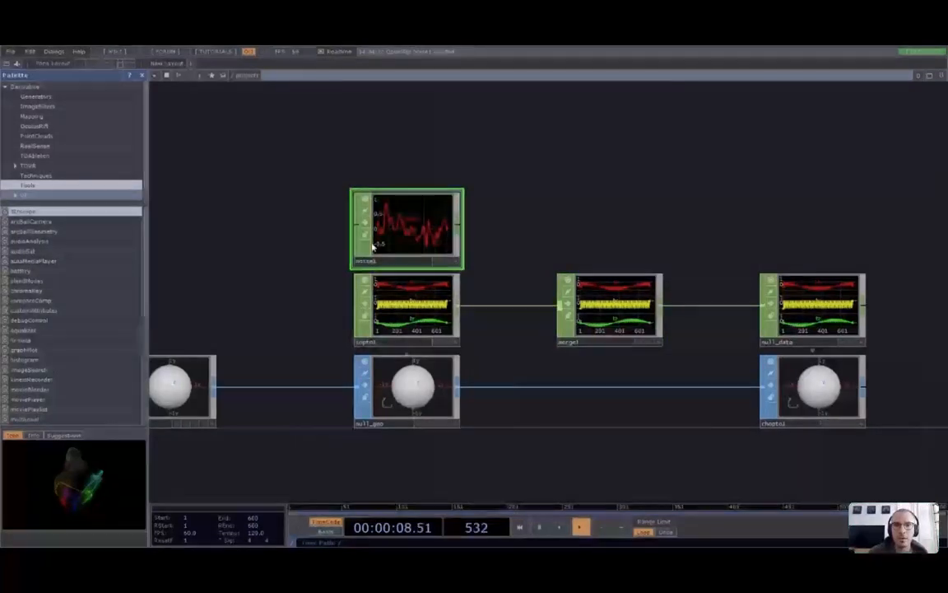
scroll(373, 247, "up", 3)
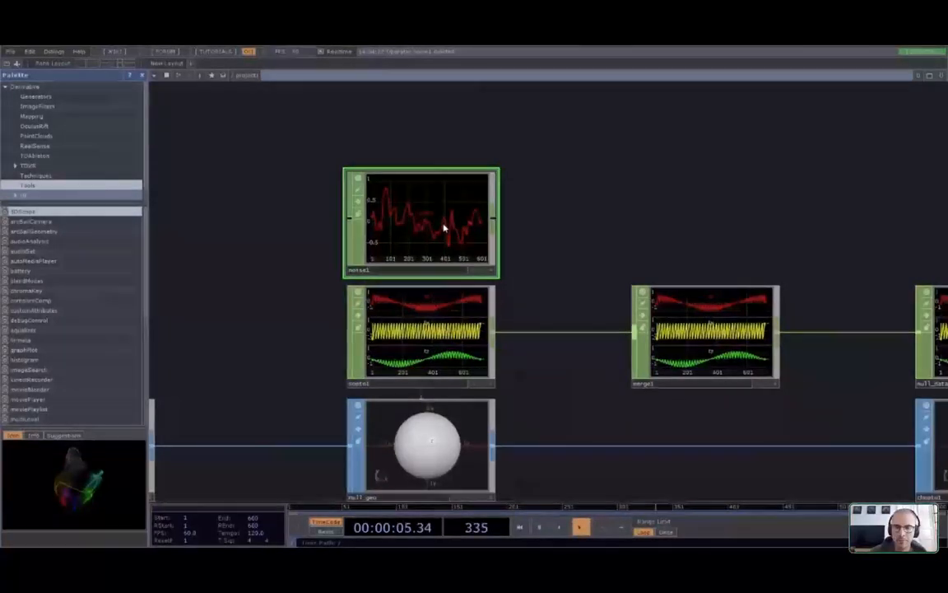
key("p")
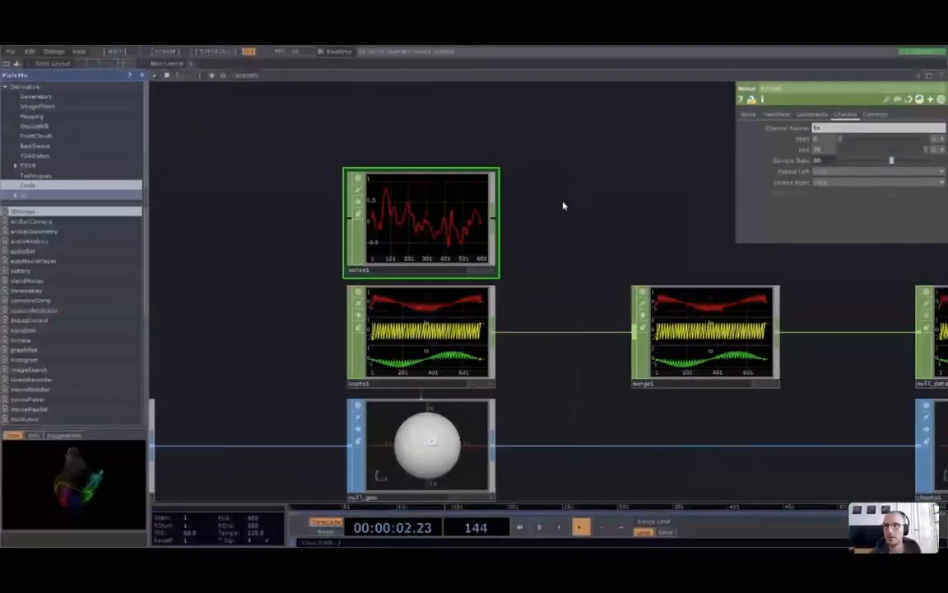
scroll(388, 350, "up", 3)
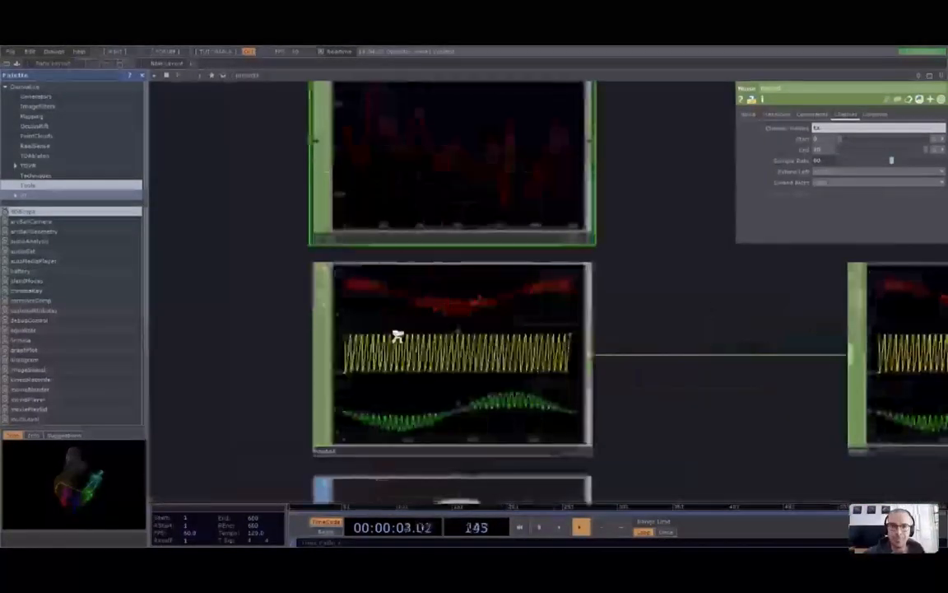
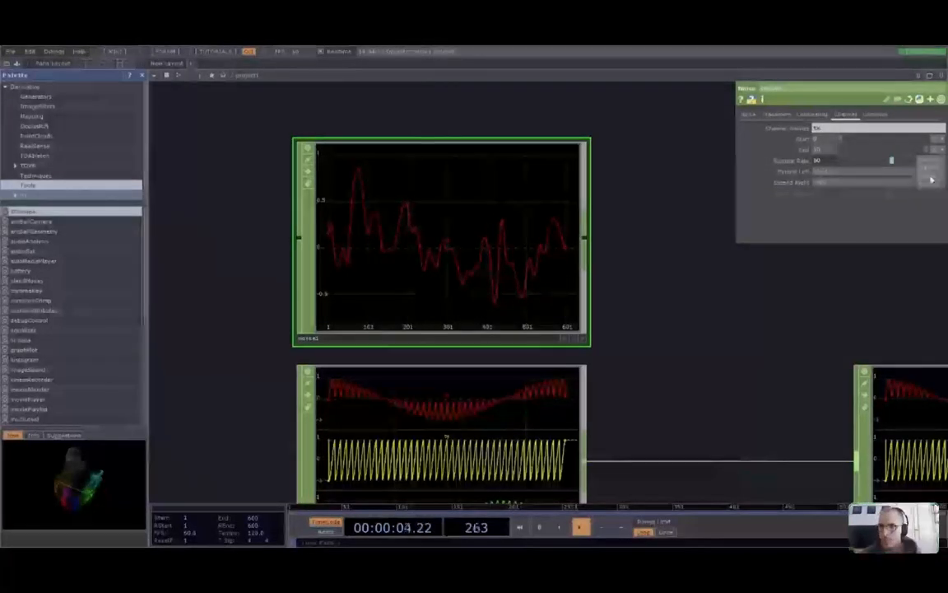
Leave noise1's End setting as is and wire noise1's output into merge1
left_click(723, 171)
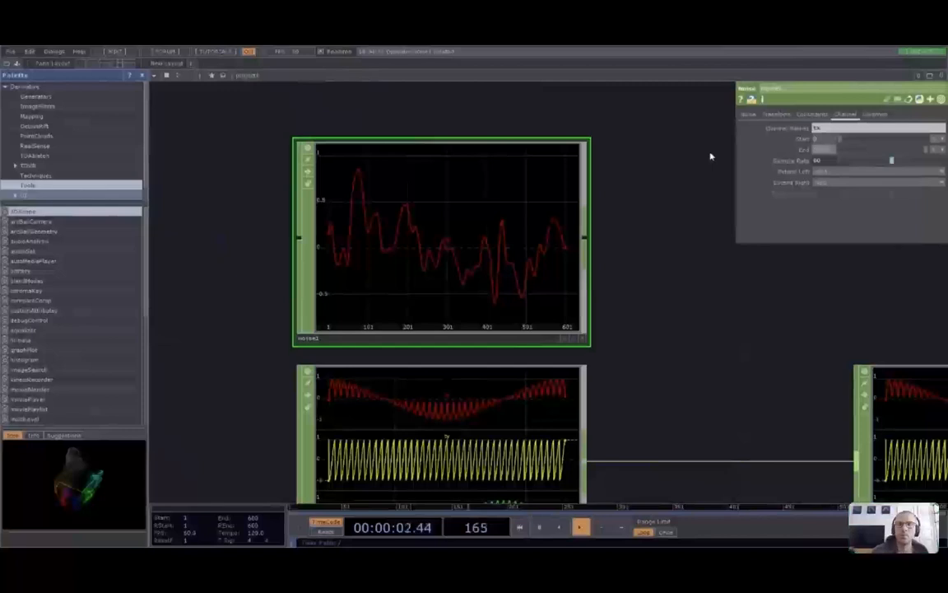
scroll(711, 344, "down", 5)
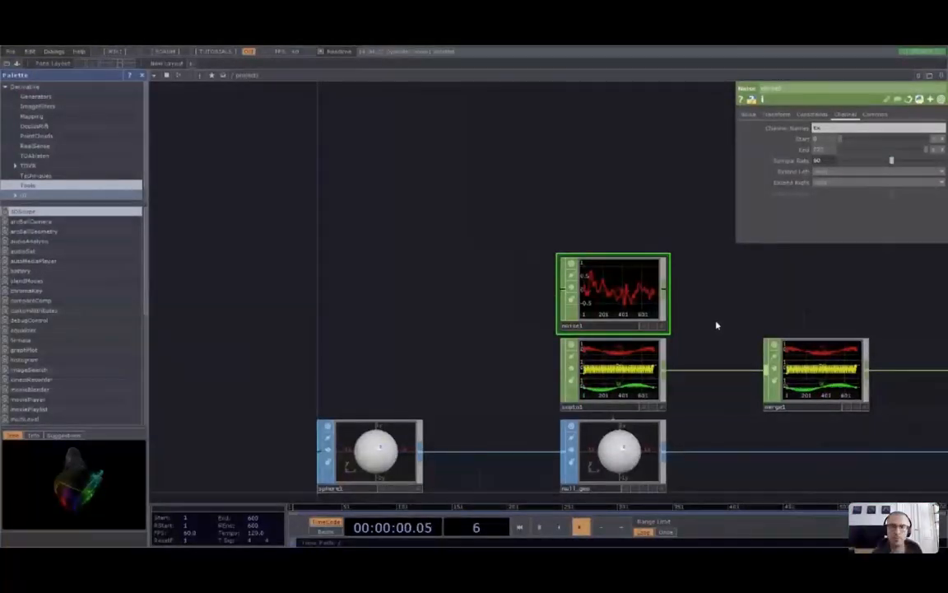
left_click_drag(729, 289, 551, 256)
scroll(758, 302, "up", 2)
left_click_drag(758, 316, 602, 280)
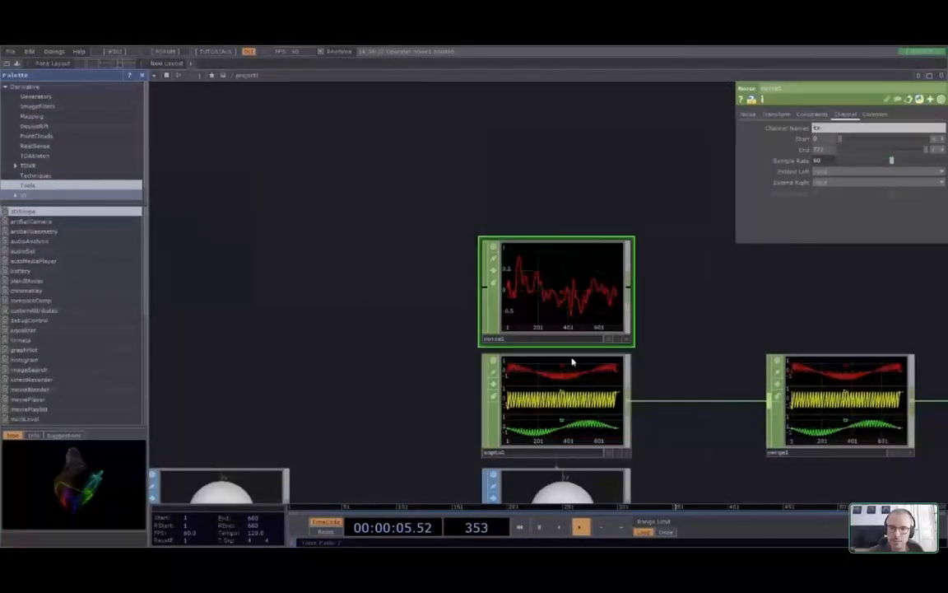
left_click_drag(630, 288, 771, 402)
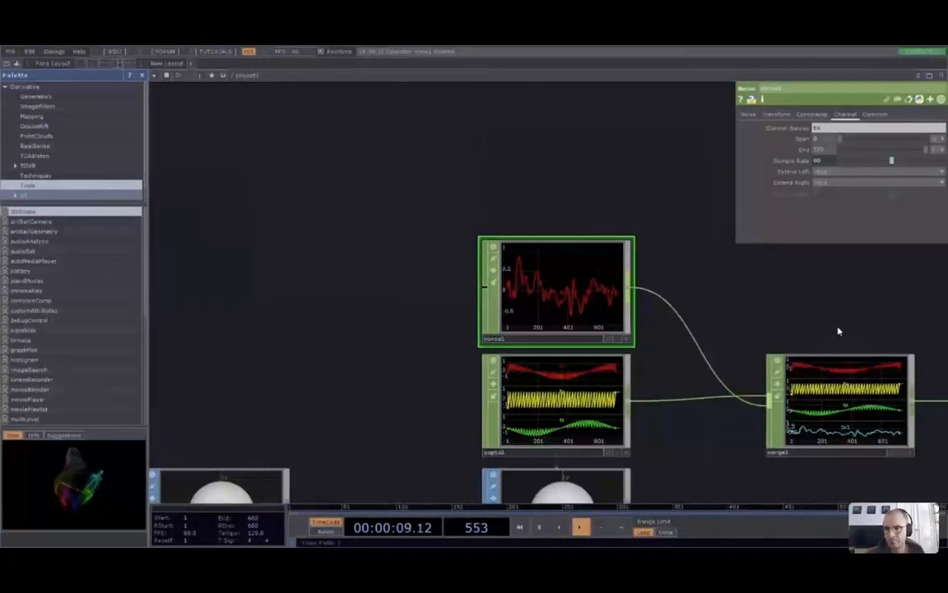
Check merge1's Duplicate Names and Align settings, then delete merge1 so sopto1 feeds the null
left_click(830, 393)
left_click(833, 140)
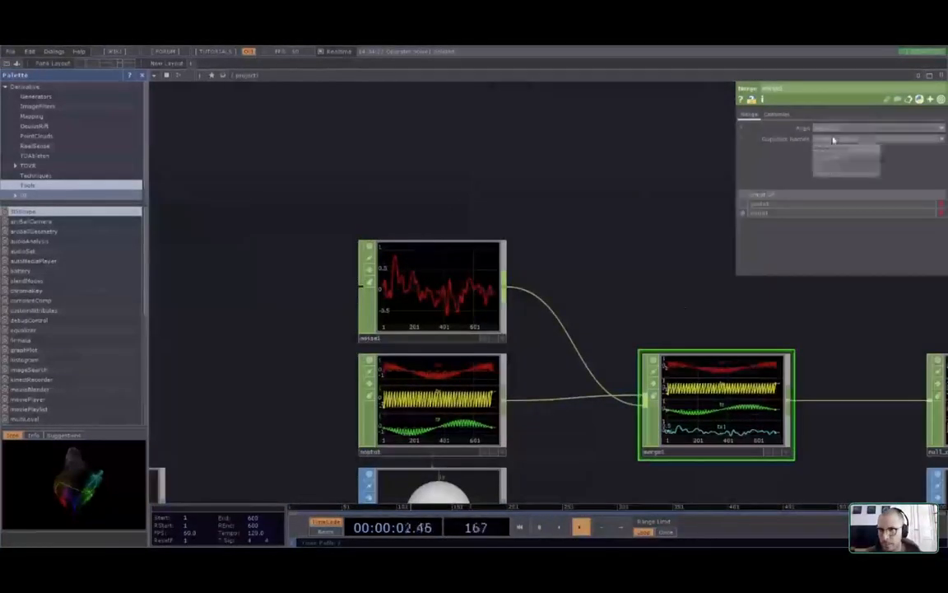
left_click(838, 129)
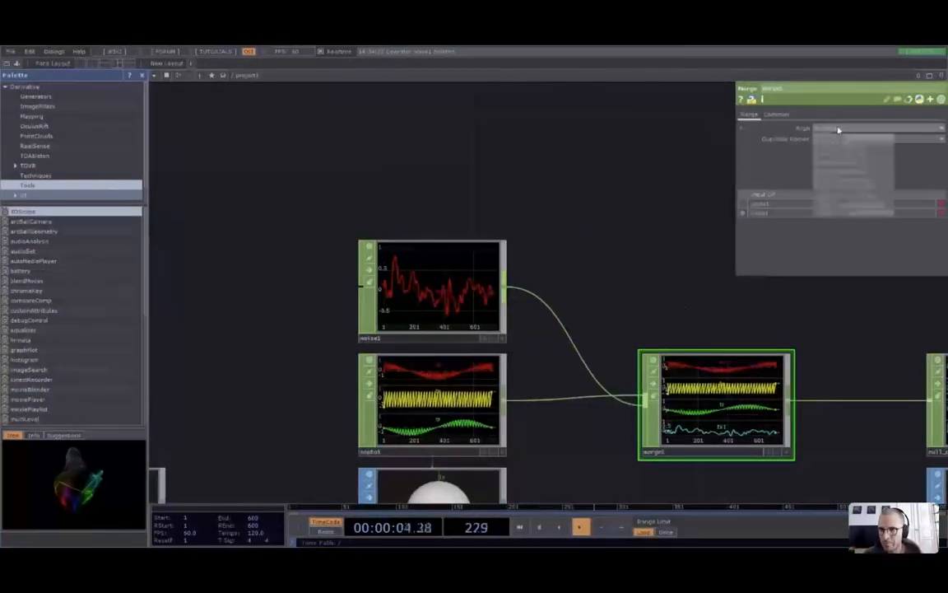
left_click(840, 131)
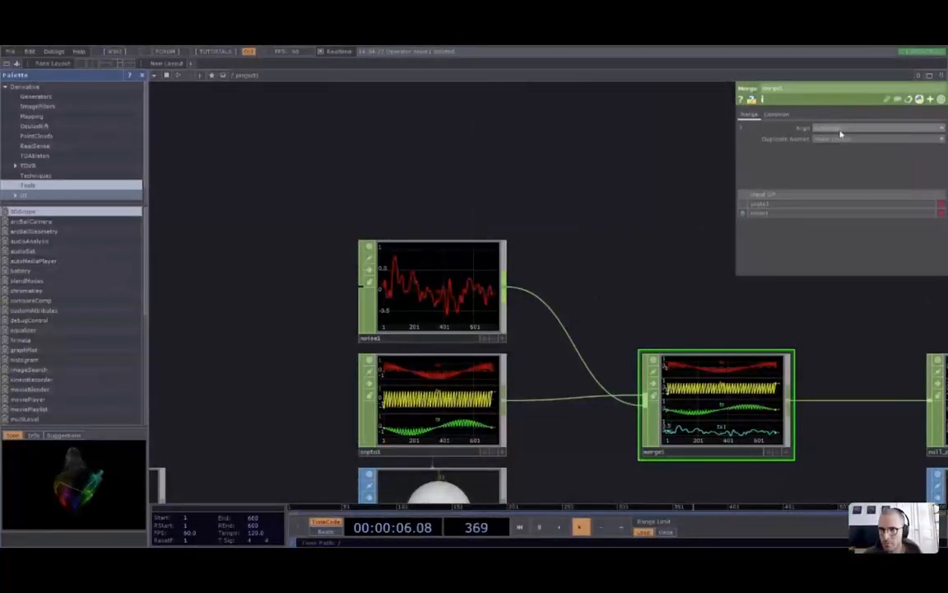
left_click(852, 131)
left_click(856, 131)
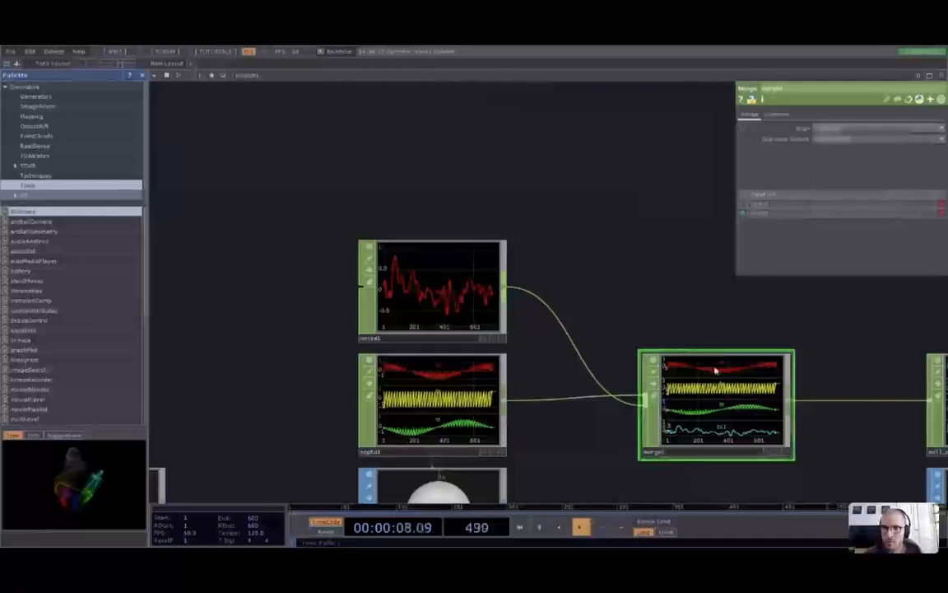
key("Delete")
right_click(691, 402)
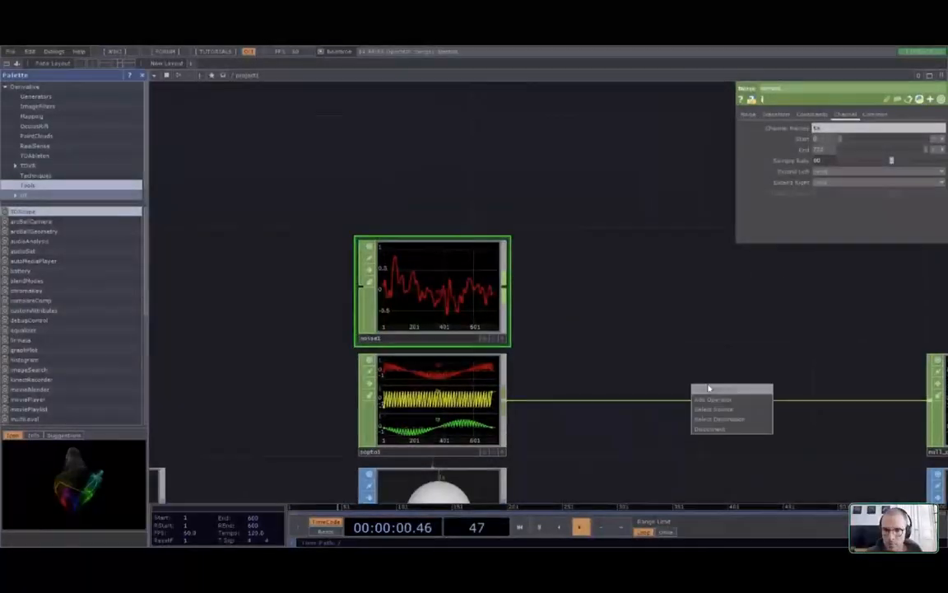
Drop a Math CHOP onto the sopto1-to-null wire and connect noise1 as math1's second input
left_click(709, 388)
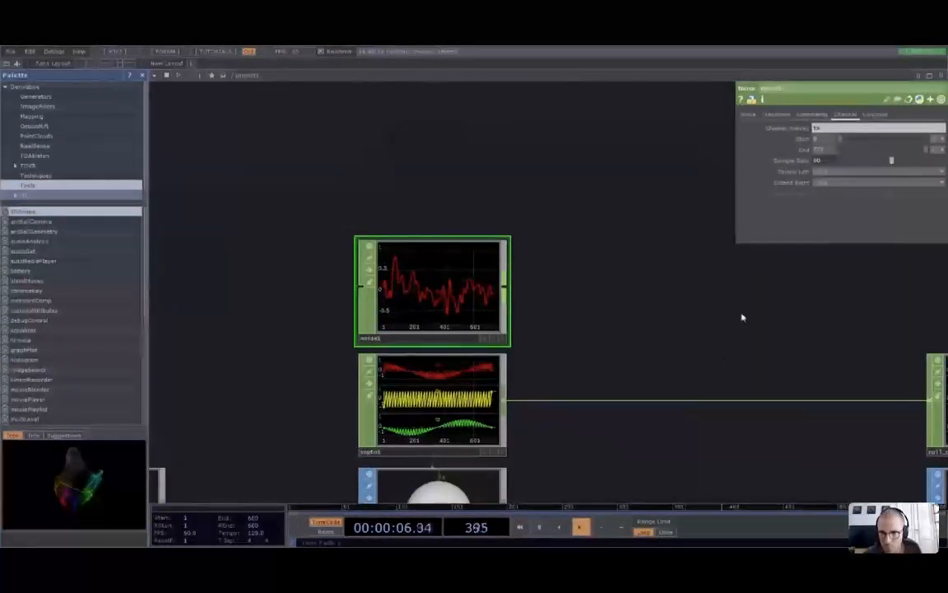
left_click(774, 403)
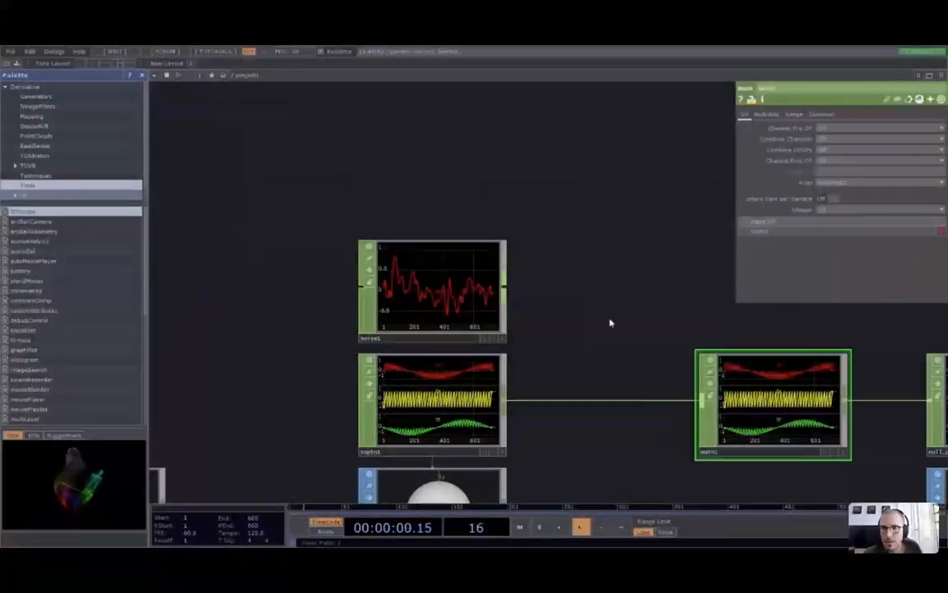
left_click_drag(611, 323, 582, 311)
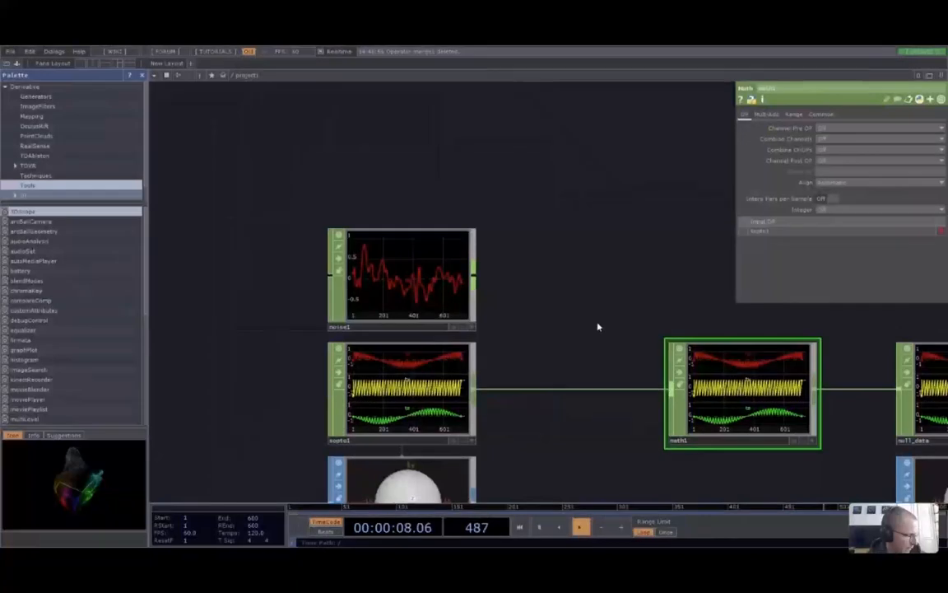
left_click_drag(597, 324, 588, 262)
left_click_drag(552, 319, 533, 260)
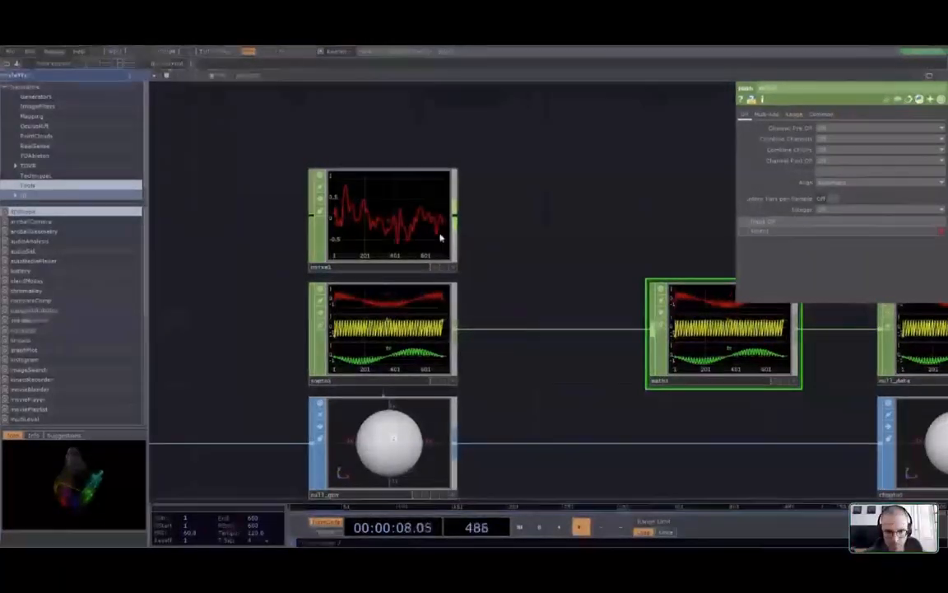
left_click_drag(456, 216, 650, 329)
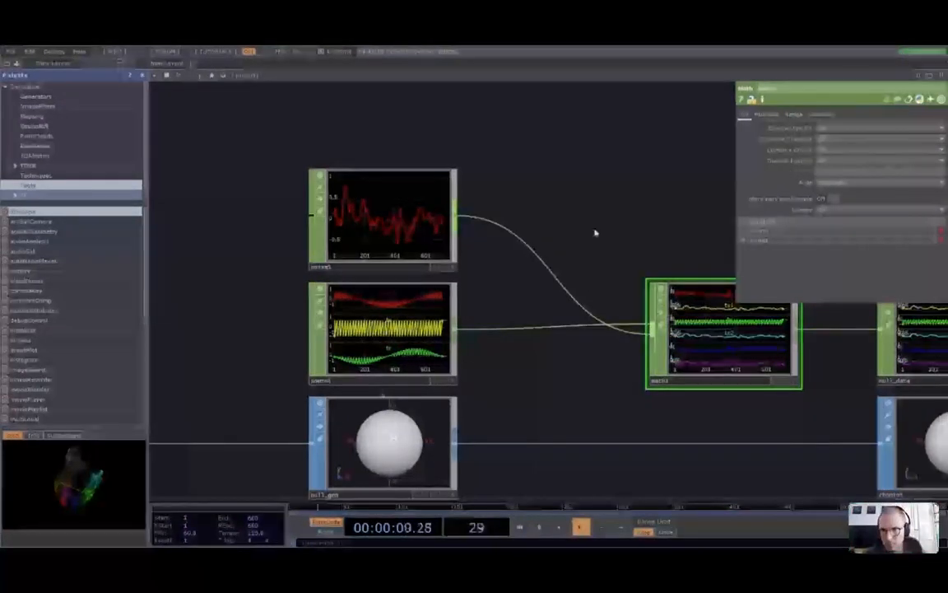
Try math1's Combine Channels and Channel Post OP options, turning channel combining back off
scroll(610, 314, "up", 4)
scroll(610, 313, "up", 2)
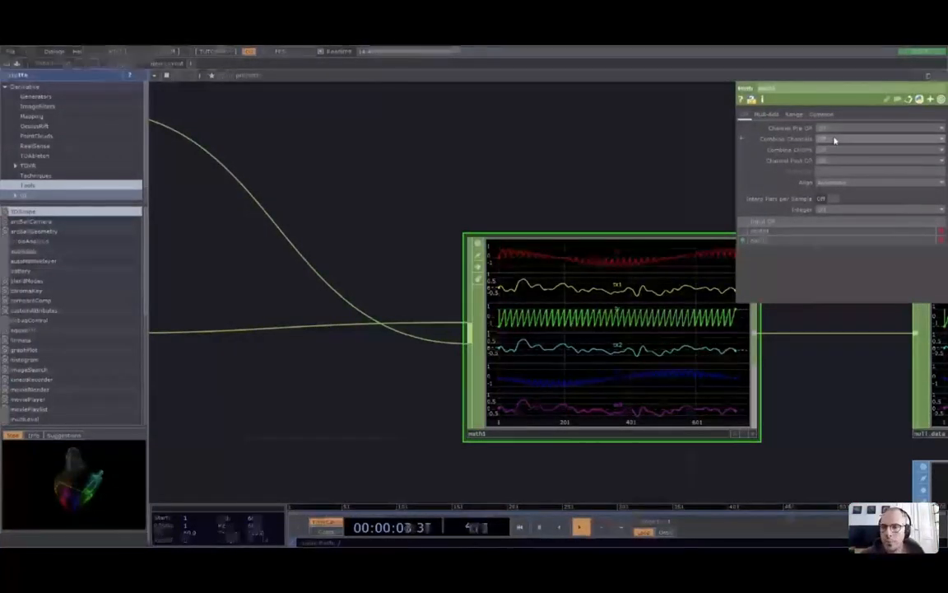
left_click(872, 139)
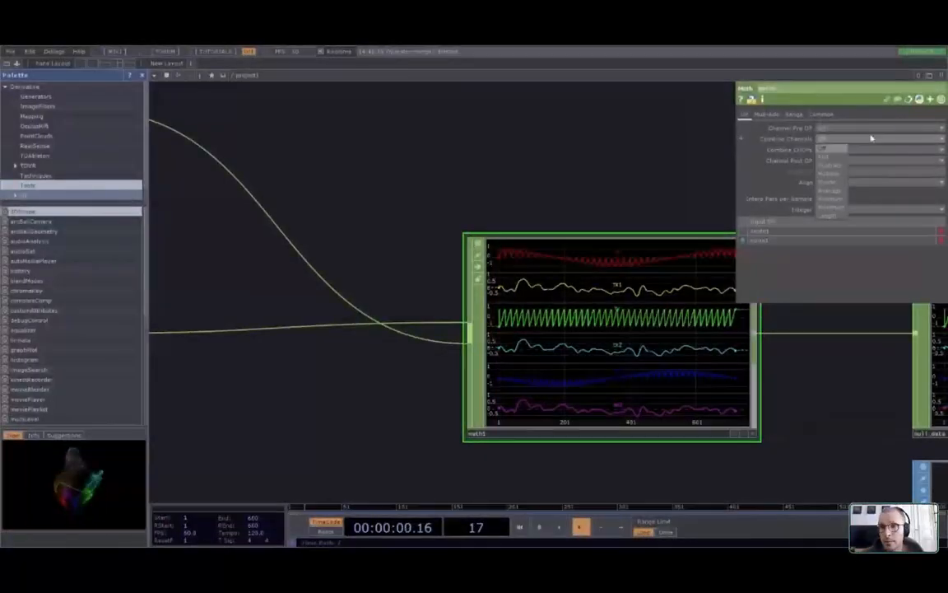
left_click(831, 158)
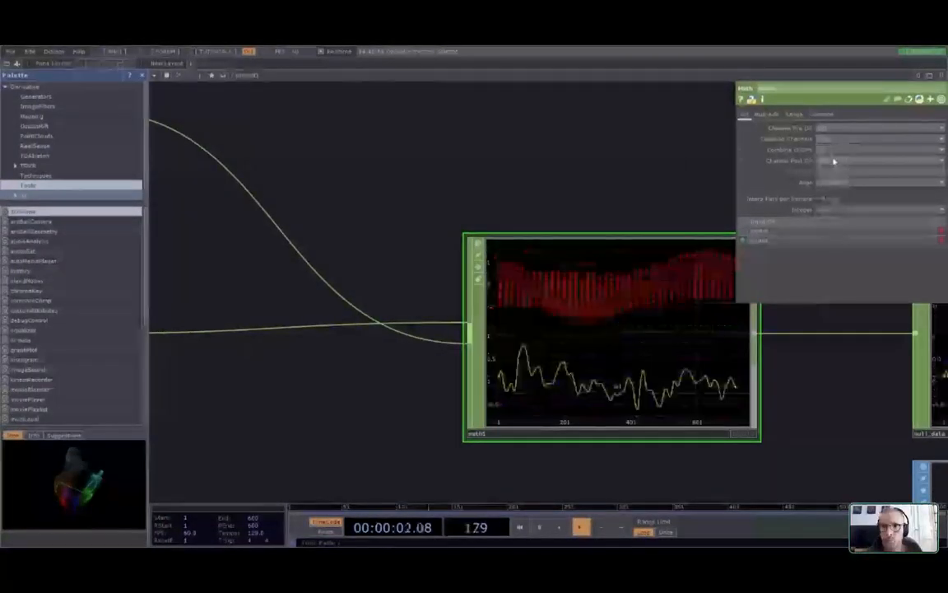
left_click(839, 140)
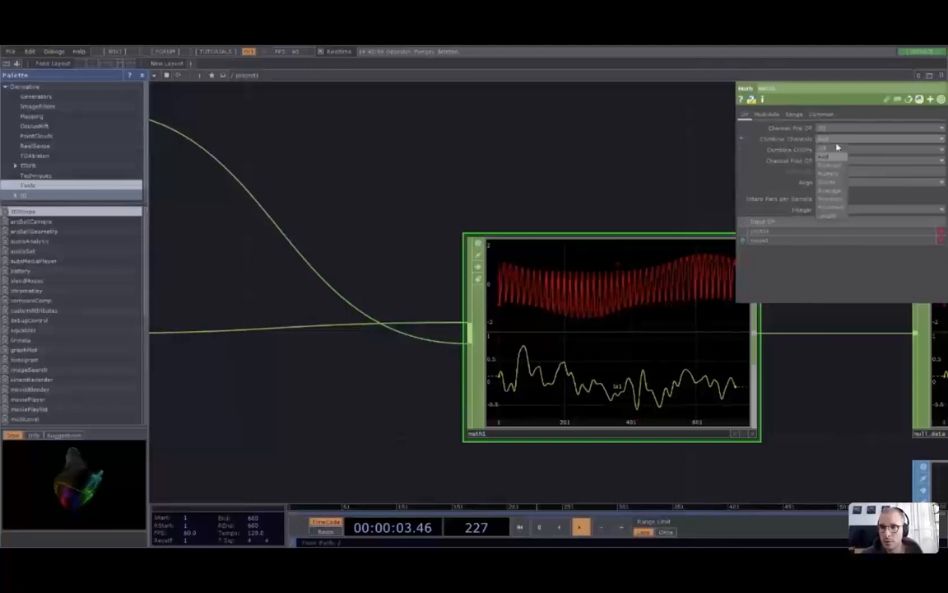
left_click(831, 148)
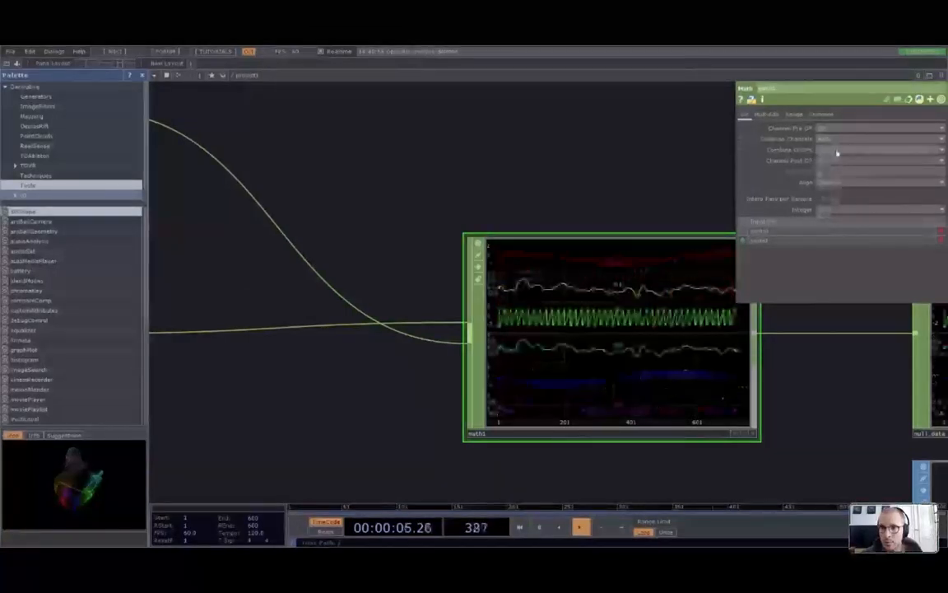
left_click(827, 161)
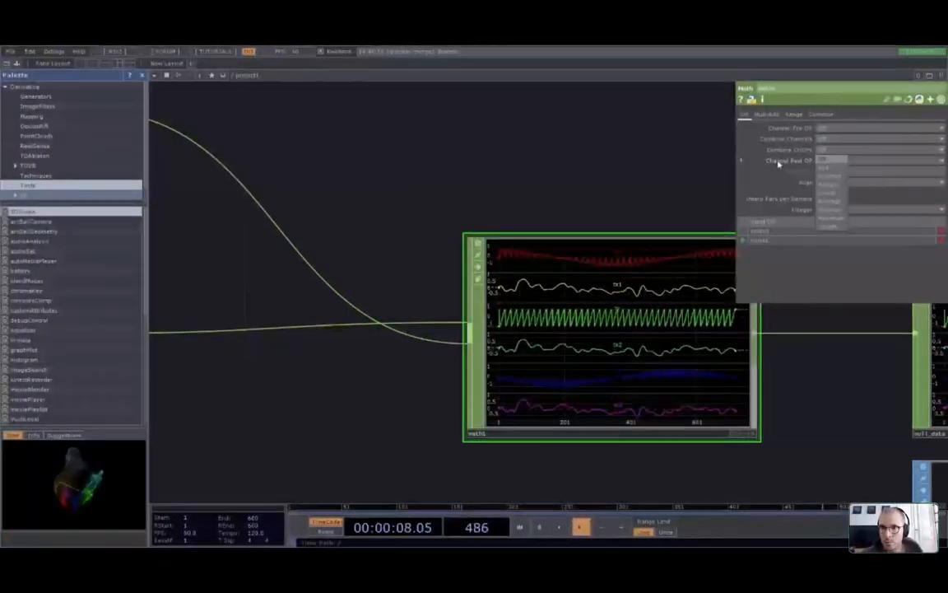
left_click(827, 175)
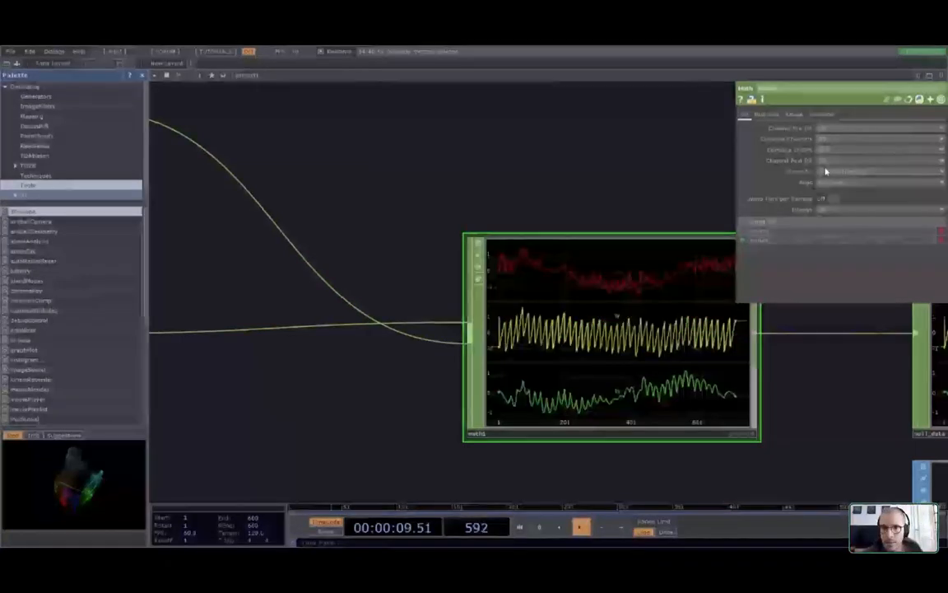
Set math1's Combine CHOPs to Add with Channel Post OP Off, then view the deformed geometry
left_click(827, 151)
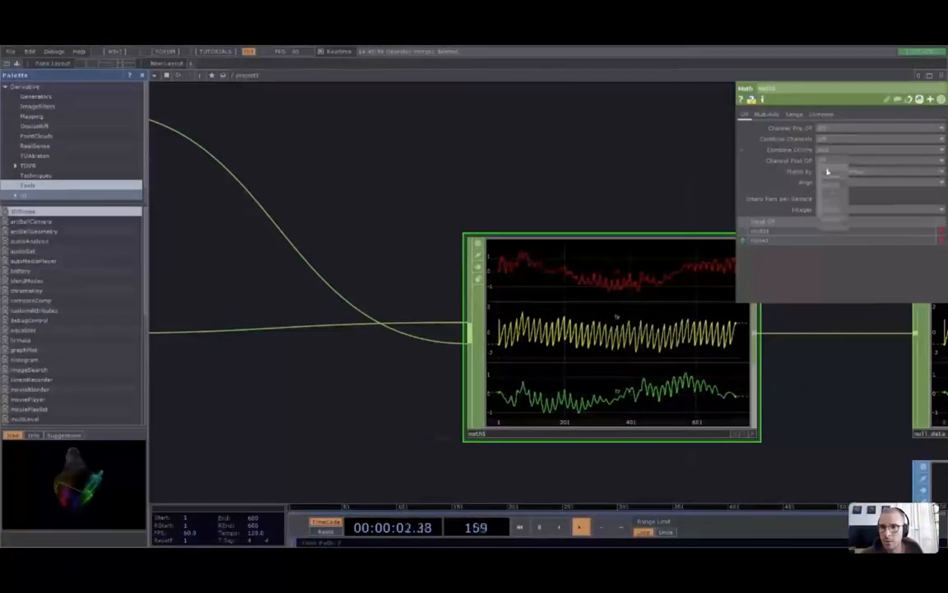
left_click(830, 185)
left_click(833, 162)
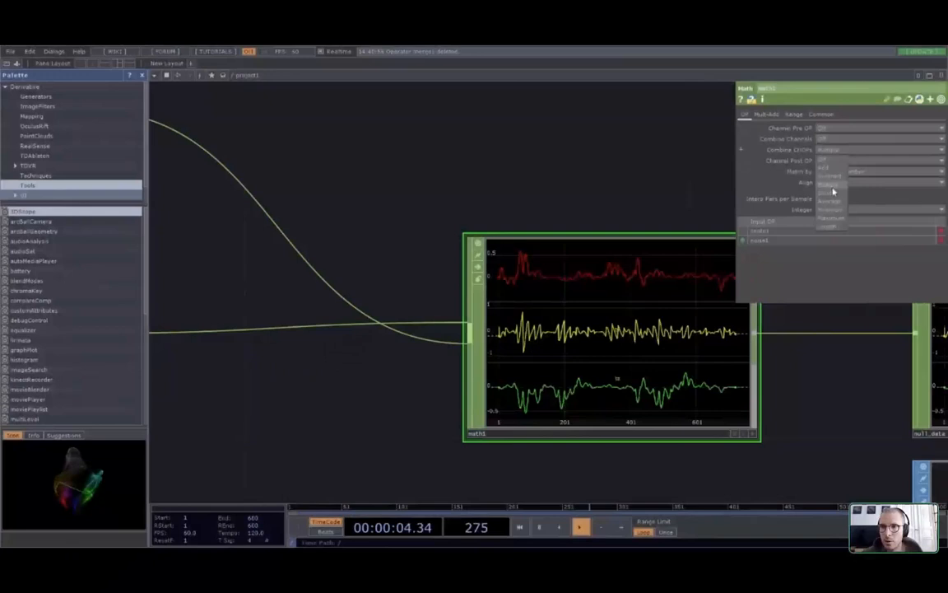
left_click(833, 191)
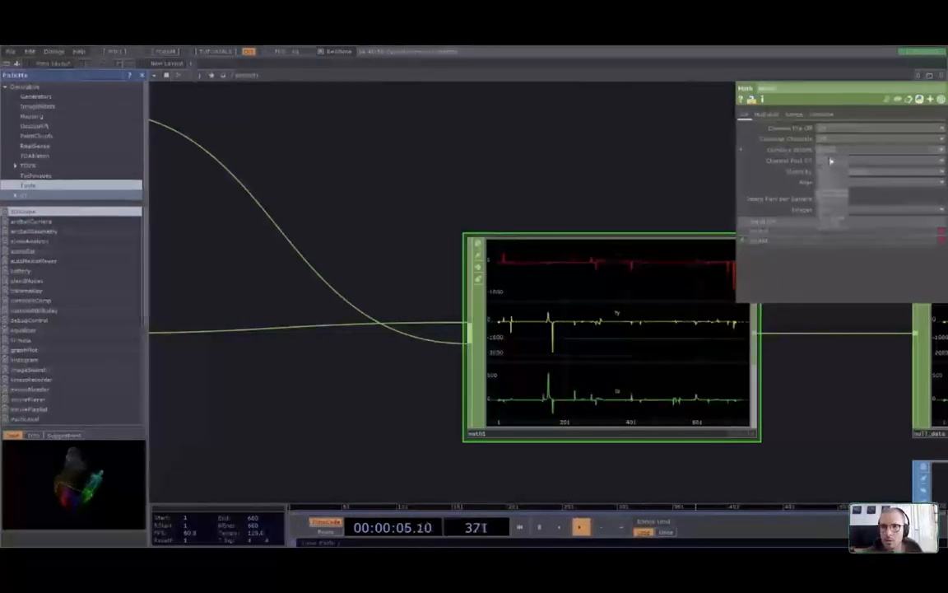
left_click(829, 160)
left_click(828, 151)
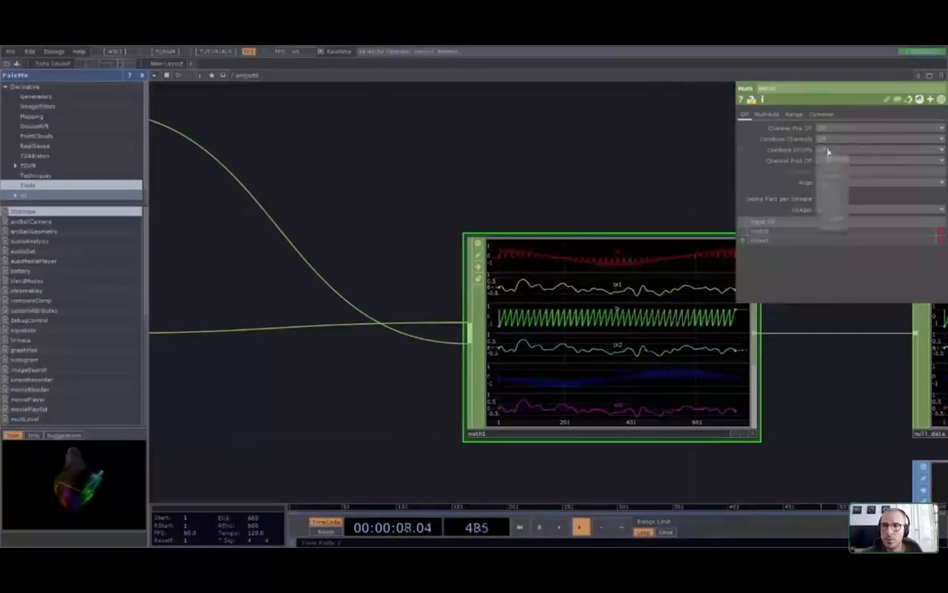
left_click(829, 169)
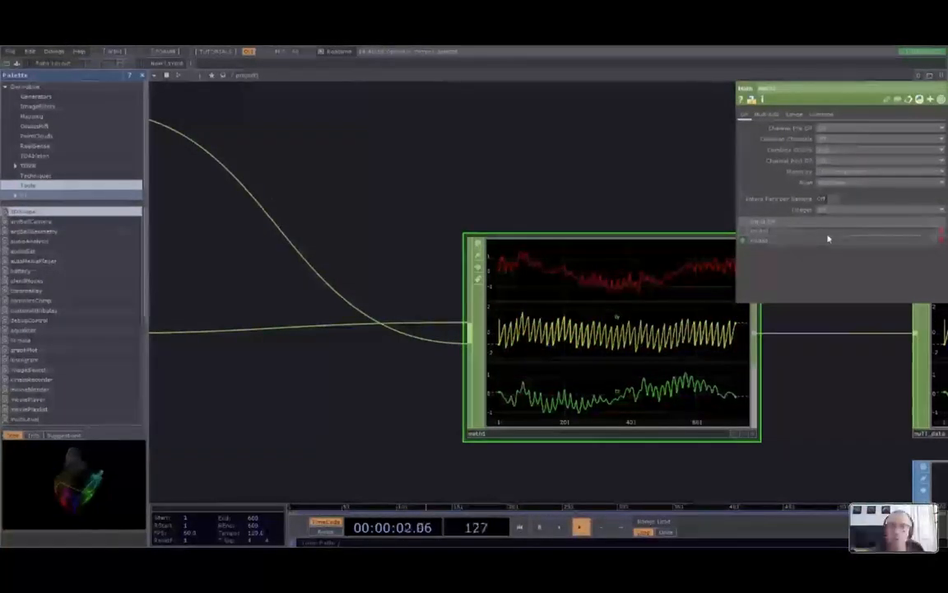
scroll(579, 339, "down", 2)
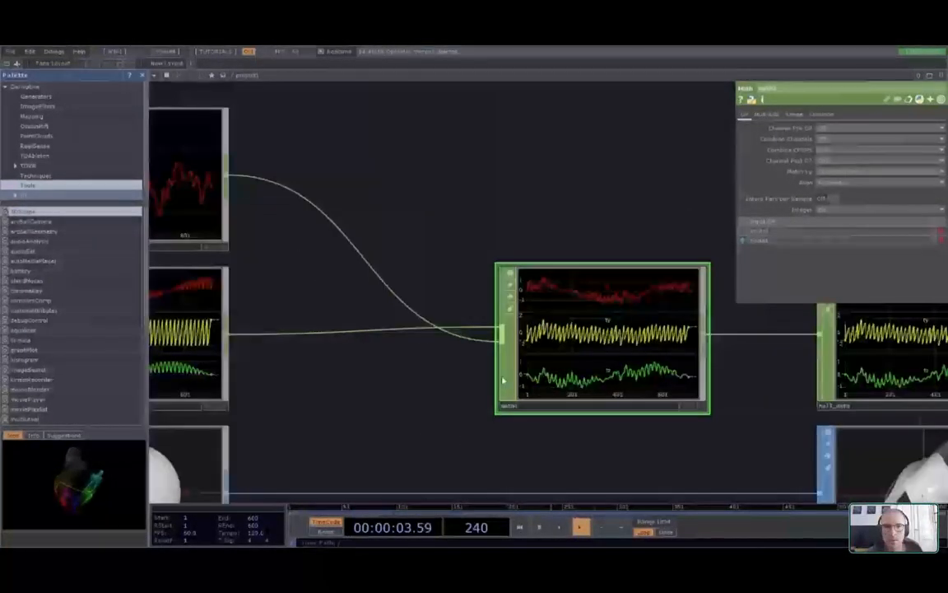
middle_click_drag(412, 373, 334, 314)
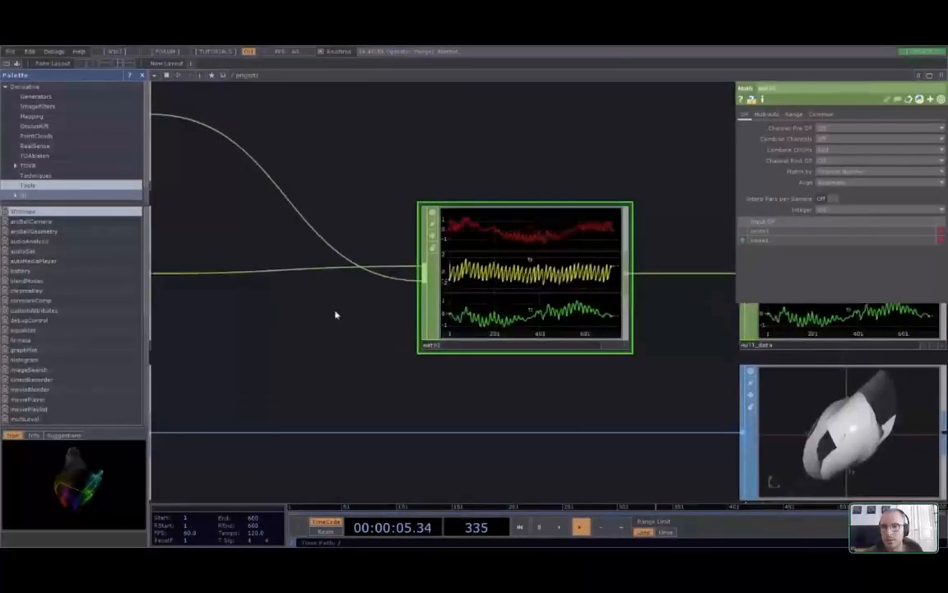
left_click_drag(336, 315, 200, 268)
scroll(840, 428, "up", 3)
left_click_drag(842, 428, 792, 345)
Switch math1's Combine CHOPs to another operation and orbit the viewer to see the spiky shards
left_click(721, 405)
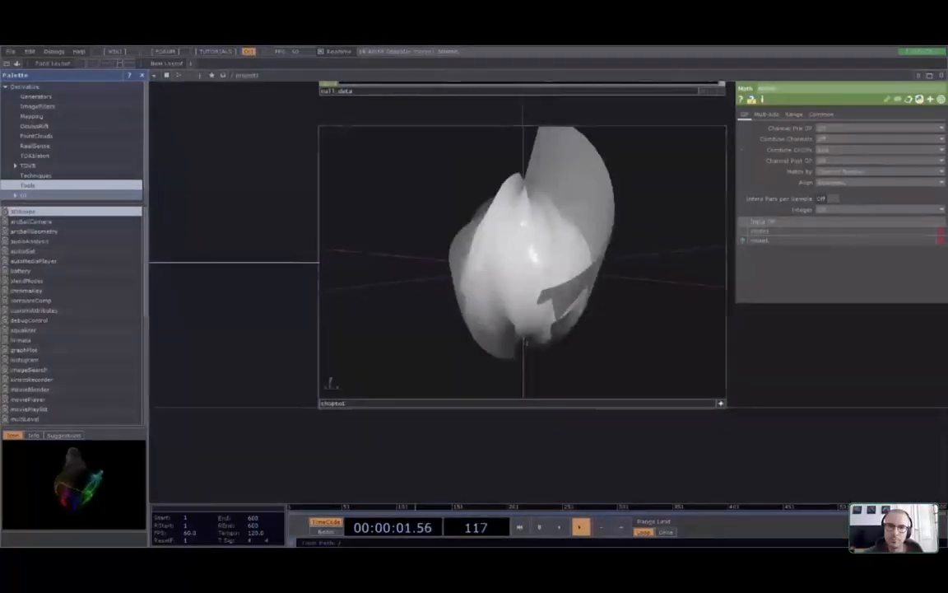
left_click(839, 150)
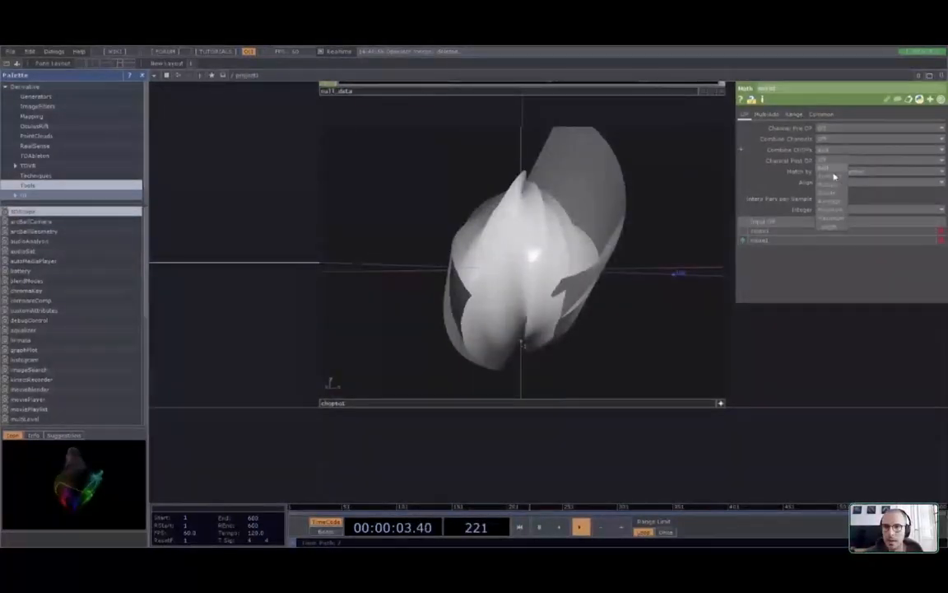
left_click(835, 180)
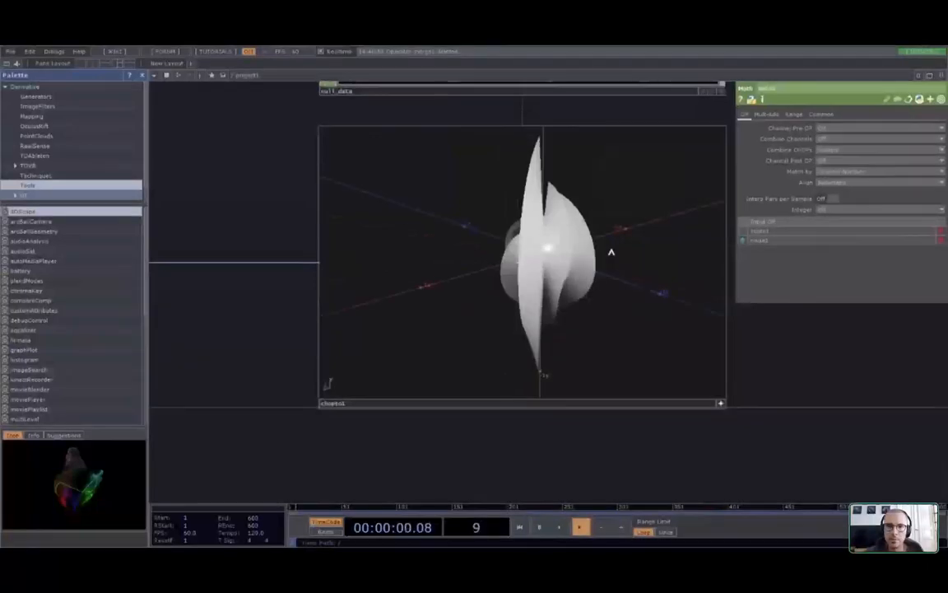
left_click_drag(610, 252, 560, 238)
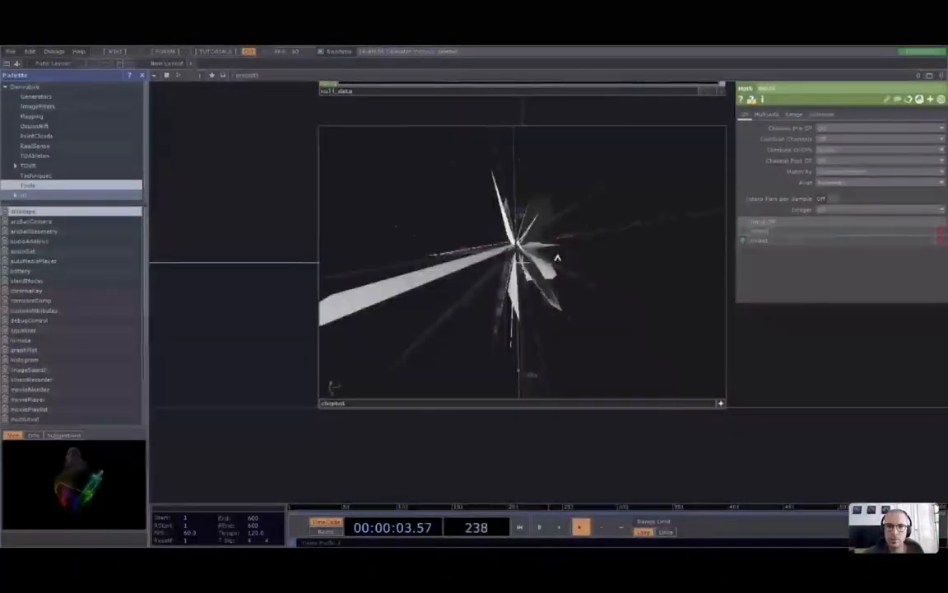
left_click_drag(557, 259, 395, 281)
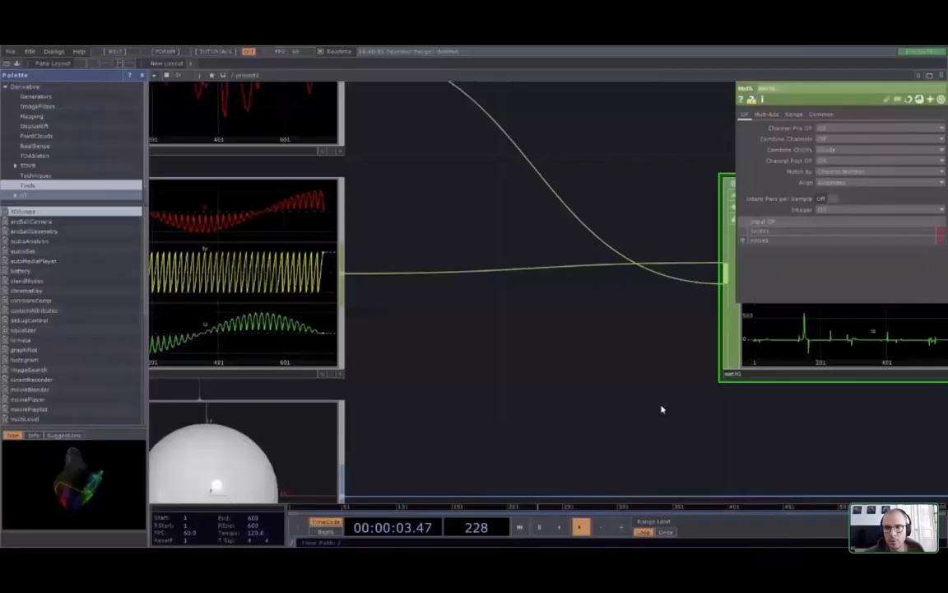
left_click_drag(662, 409, 557, 390)
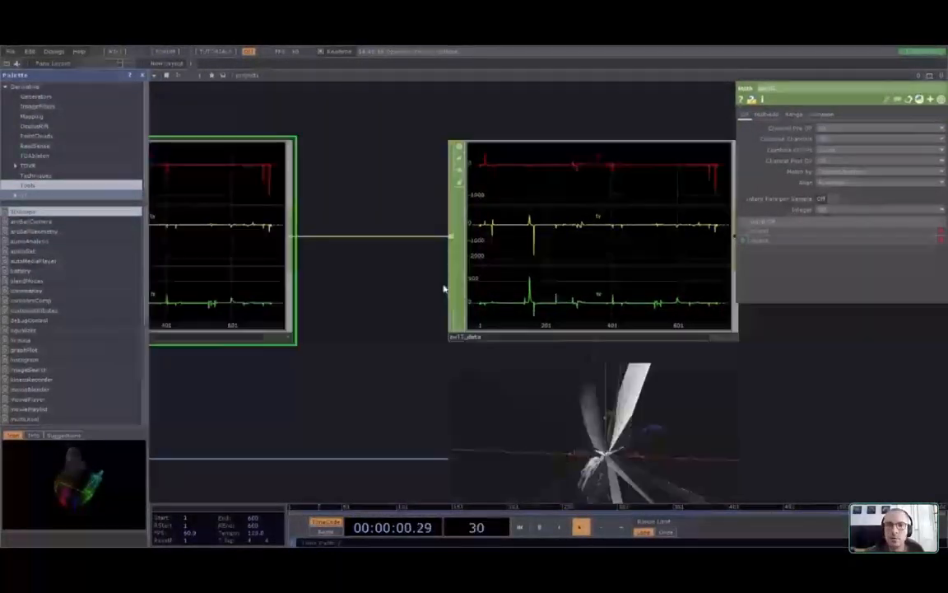
left_click_drag(787, 326, 707, 166)
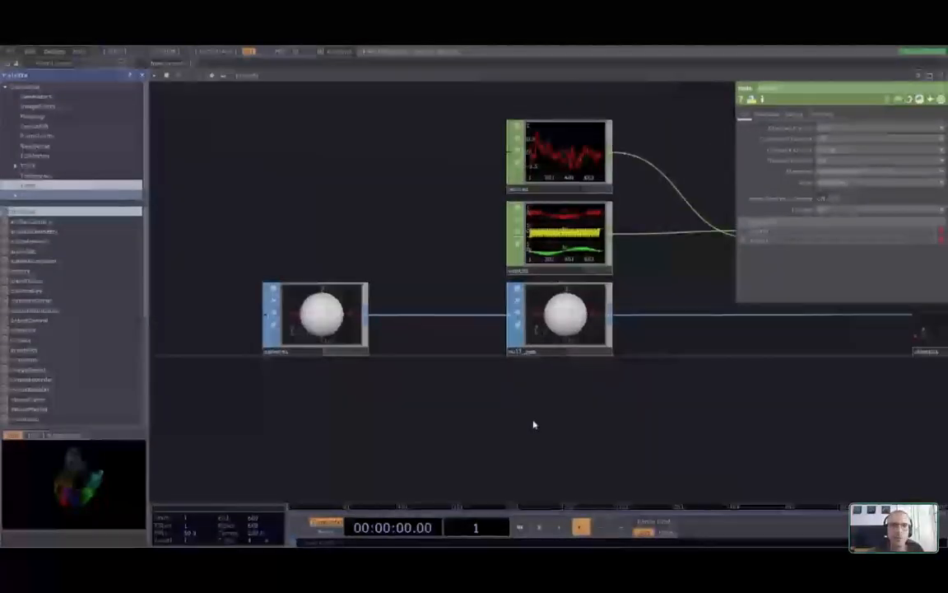
left_click_drag(523, 490, 502, 407)
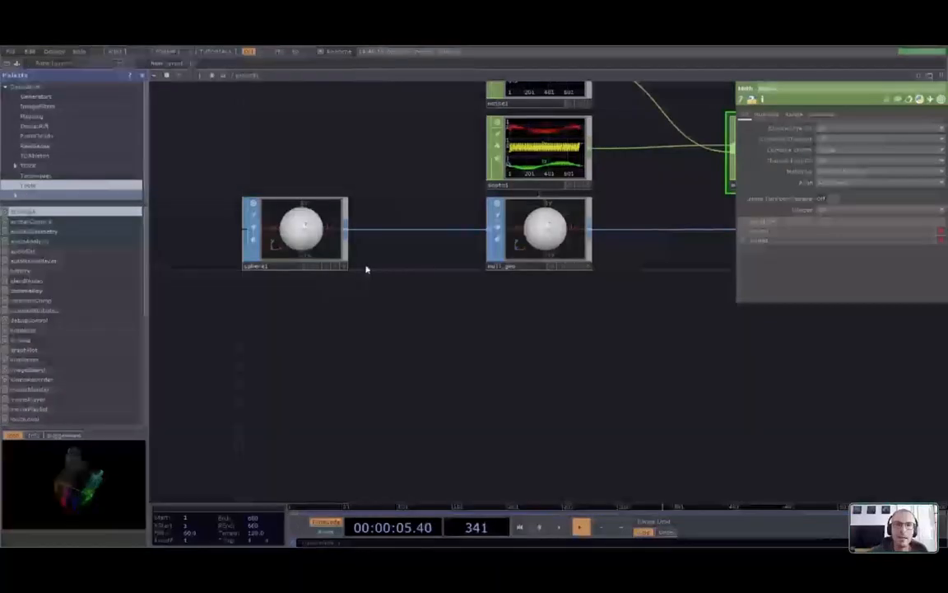
left_click_drag(366, 266, 696, 393)
Insert a Transform SOP, transform1, on the wire between sphere1 and null_geo
left_click_drag(542, 284, 300, 284)
right_click(482, 290)
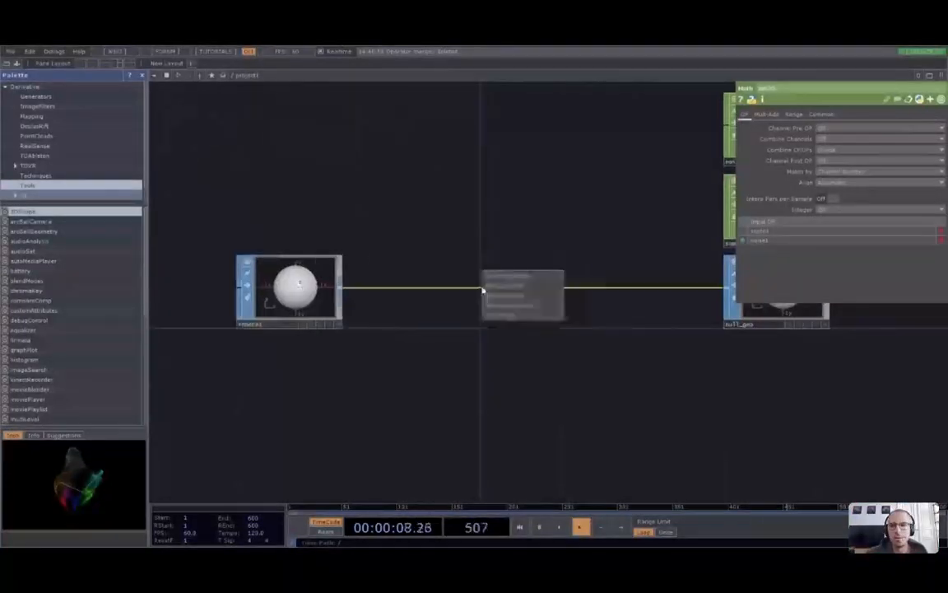
left_click(511, 281)
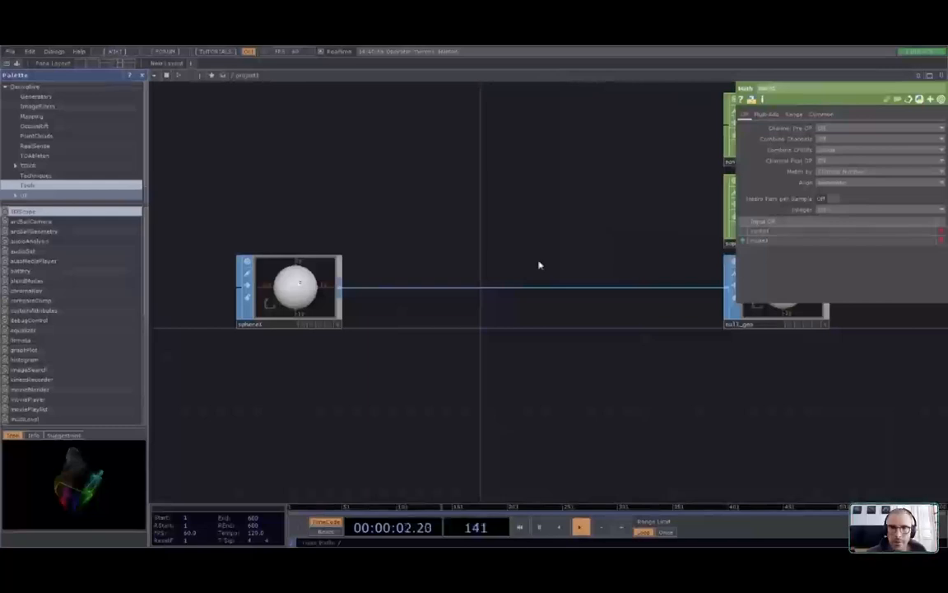
left_click(526, 391)
left_click(457, 298)
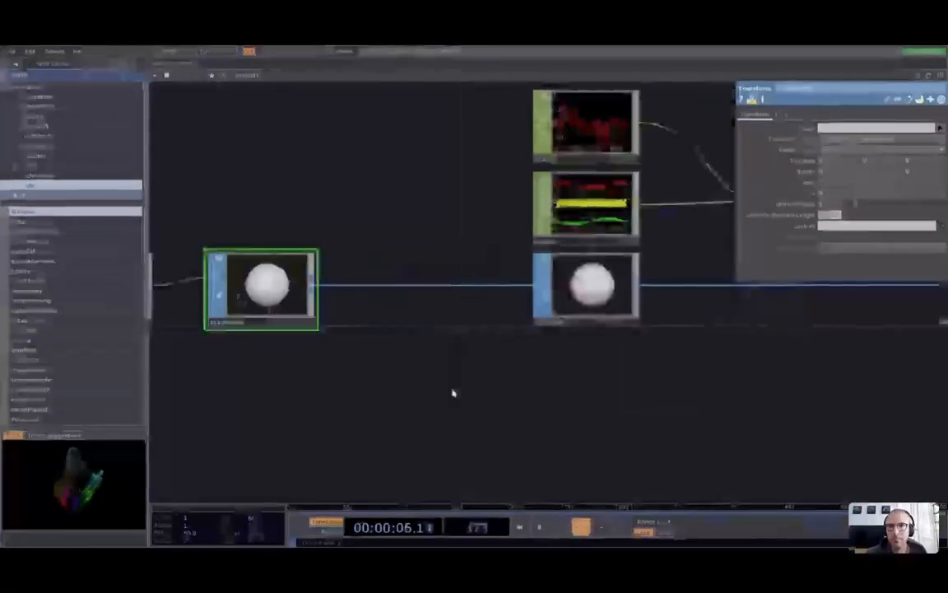
left_click_drag(452, 393, 517, 390)
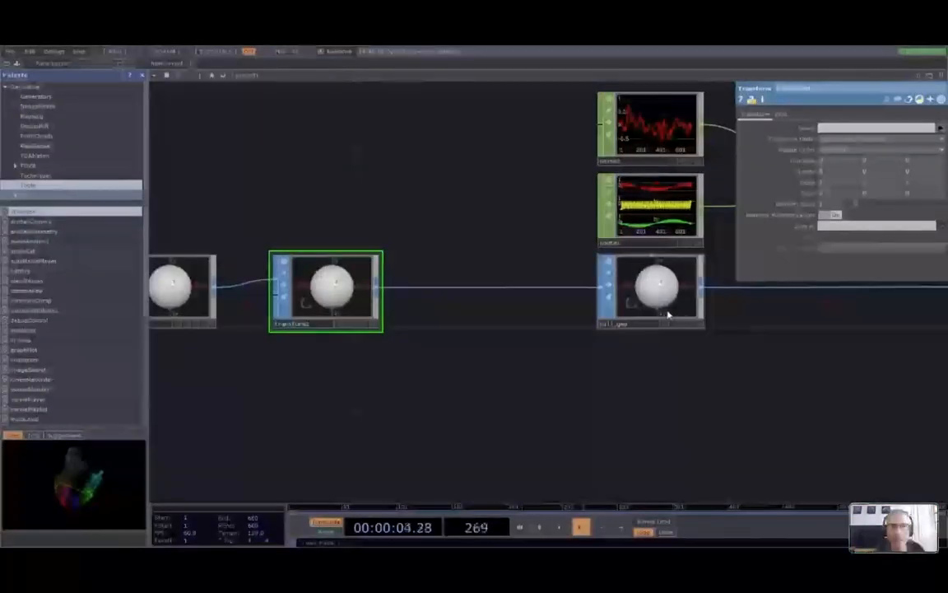
Pan around the network to review transform1, noise1, math1, null_data and the chopto1 viewer
right_click(480, 279)
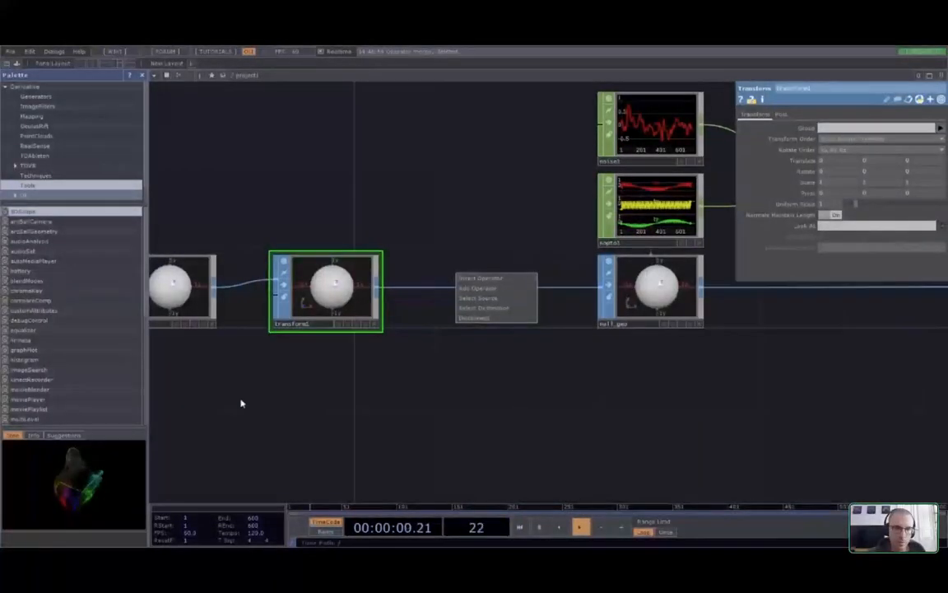
left_click_drag(270, 394, 371, 393)
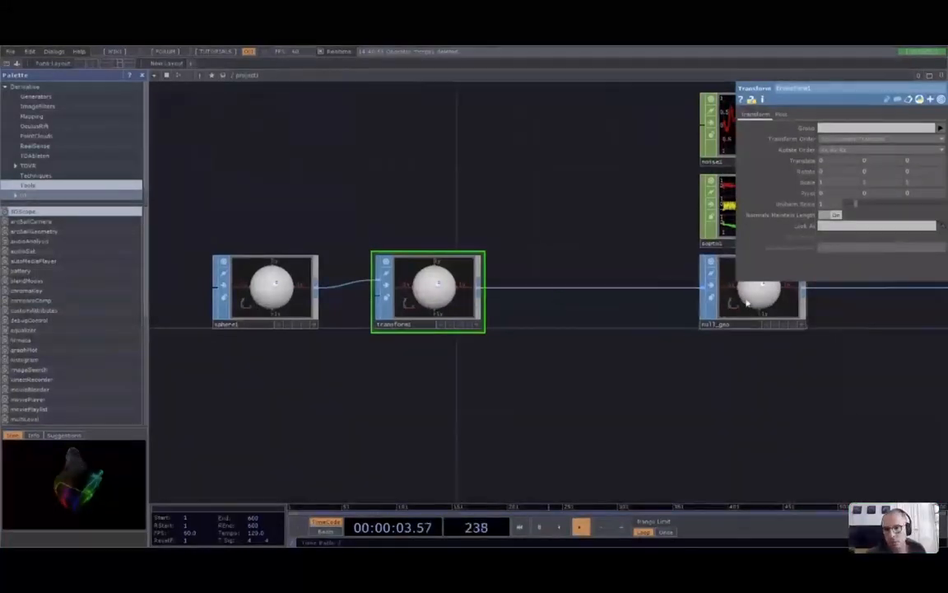
left_click_drag(828, 391, 607, 420)
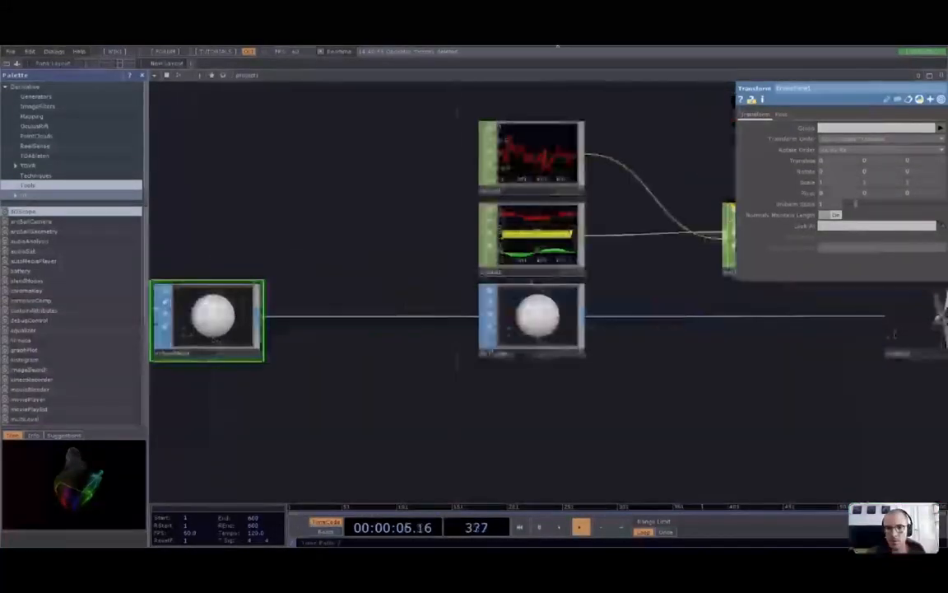
left_click_drag(704, 458, 485, 418)
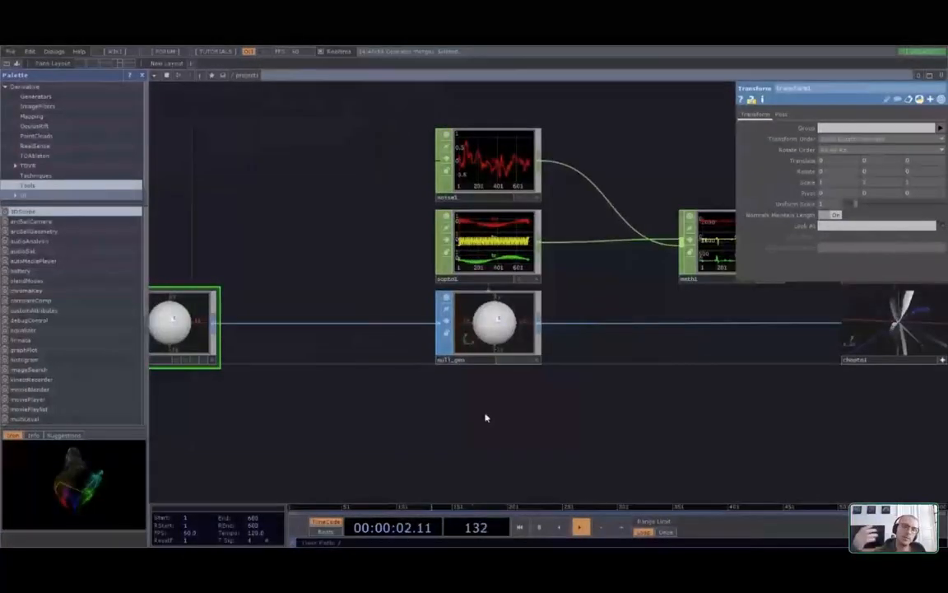
left_click_drag(350, 472, 494, 433)
left_click_drag(666, 376, 556, 397)
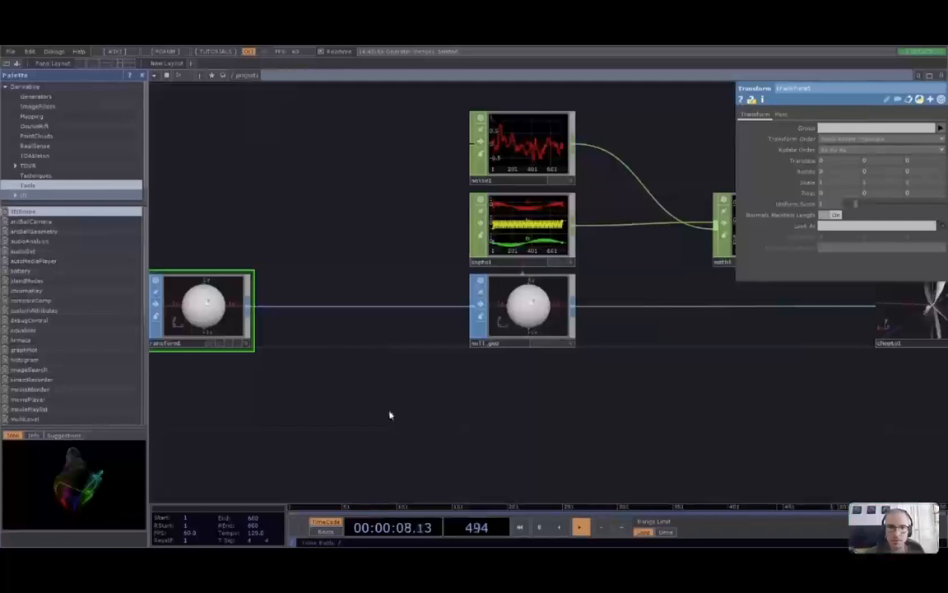
left_click_drag(391, 415, 502, 411)
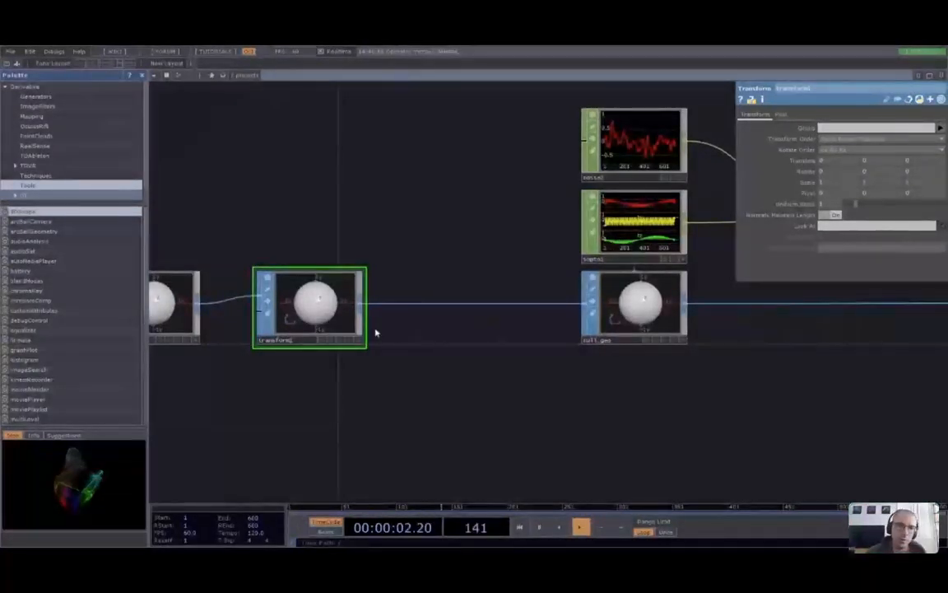
mouse_move(879, 382)
left_mouse_down()
mouse_move(749, 384)
mouse_move(870, 375)
left_mouse_up()
left_click_drag(939, 393, 480, 393)
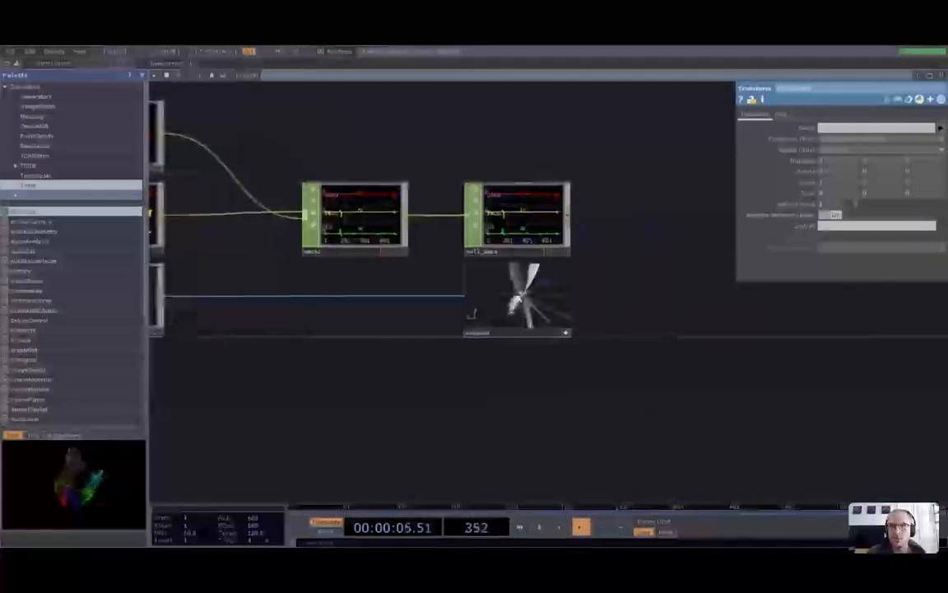
Push transform1's Uniform Scale up toward 10 while zooming and orbiting the viewer to check the spiky geometry
scroll(501, 358, "up", 6)
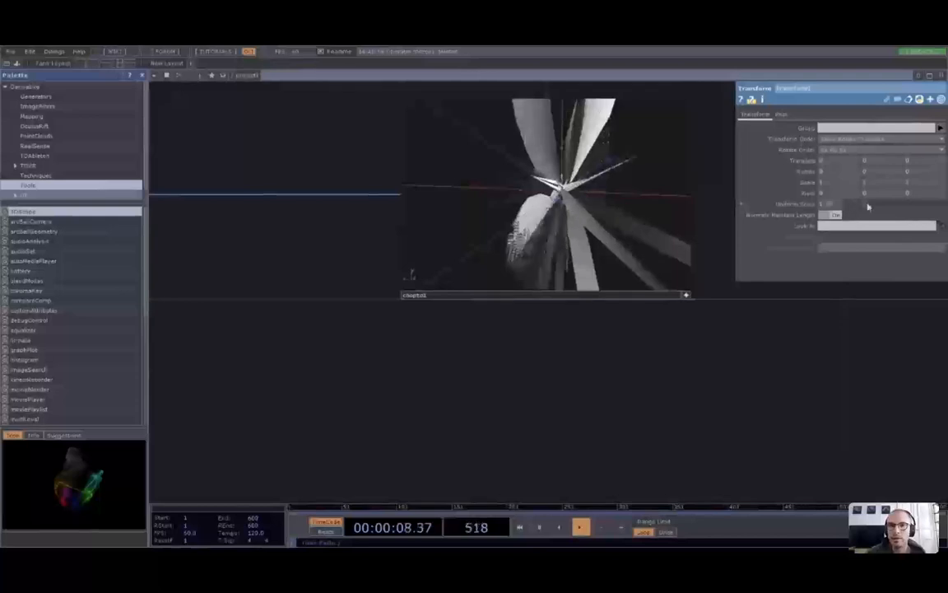
mouse_move(868, 207)
left_mouse_down()
mouse_move(901, 210)
mouse_move(861, 214)
left_mouse_up()
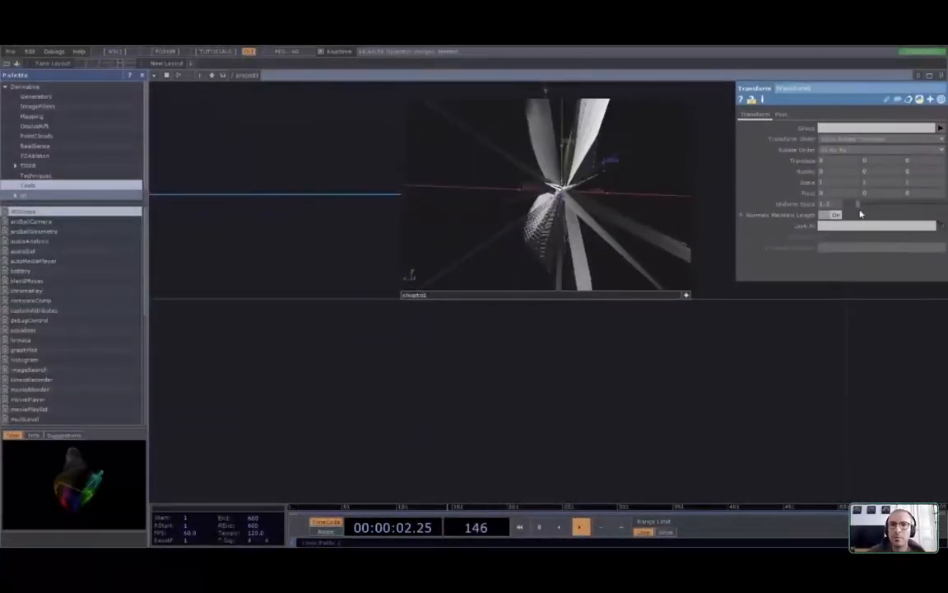
left_click_drag(754, 355, 735, 400)
scroll(601, 232, "up", 4)
left_click_drag(833, 361, 884, 399)
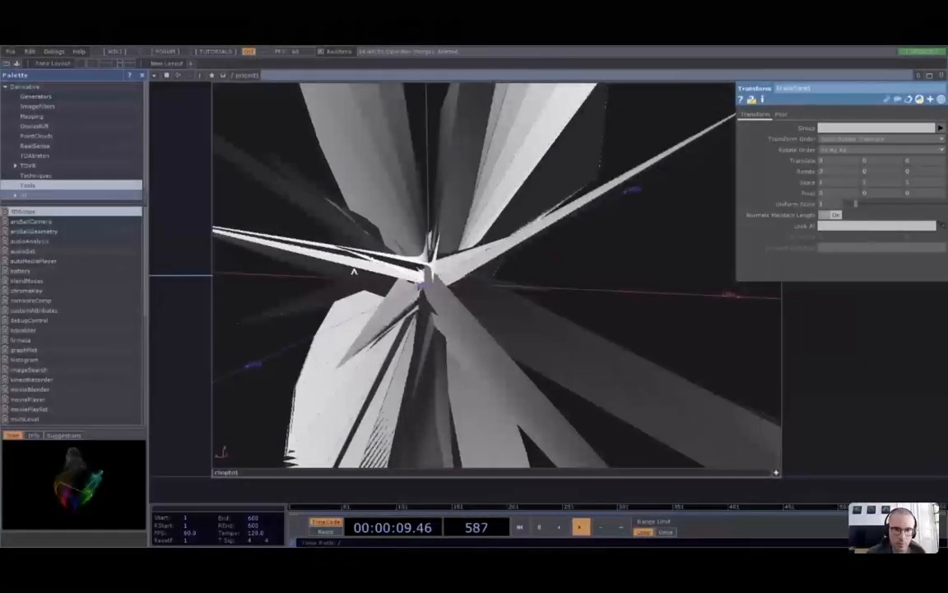
left_click_drag(354, 271, 400, 151)
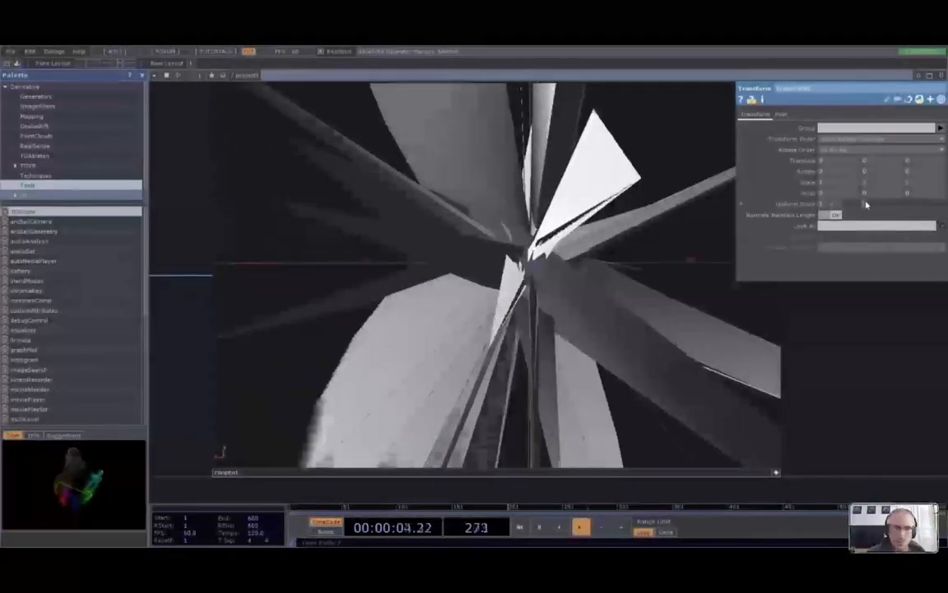
left_click_drag(866, 205, 946, 215)
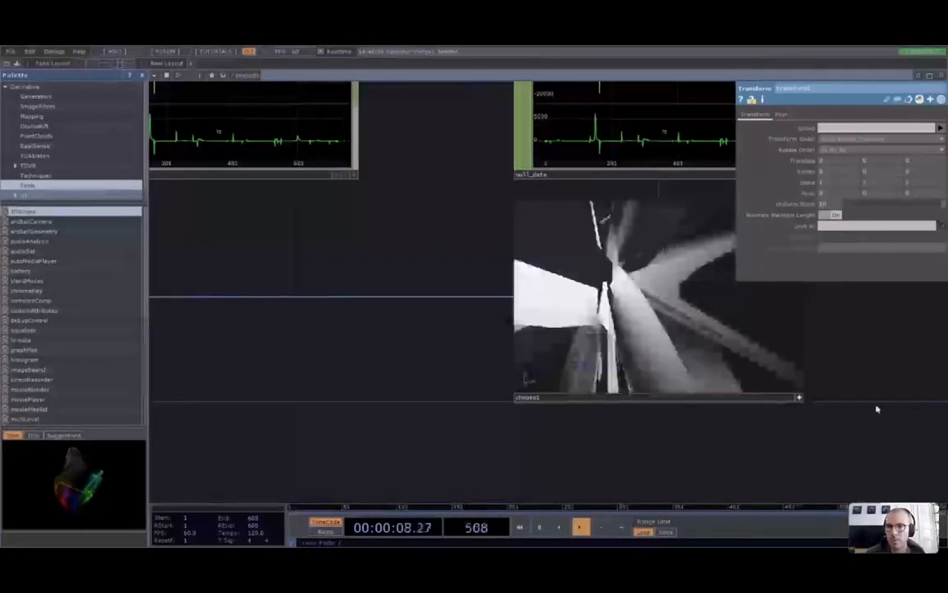
scroll(512, 372, "down", 5)
left_click_drag(587, 376, 473, 365)
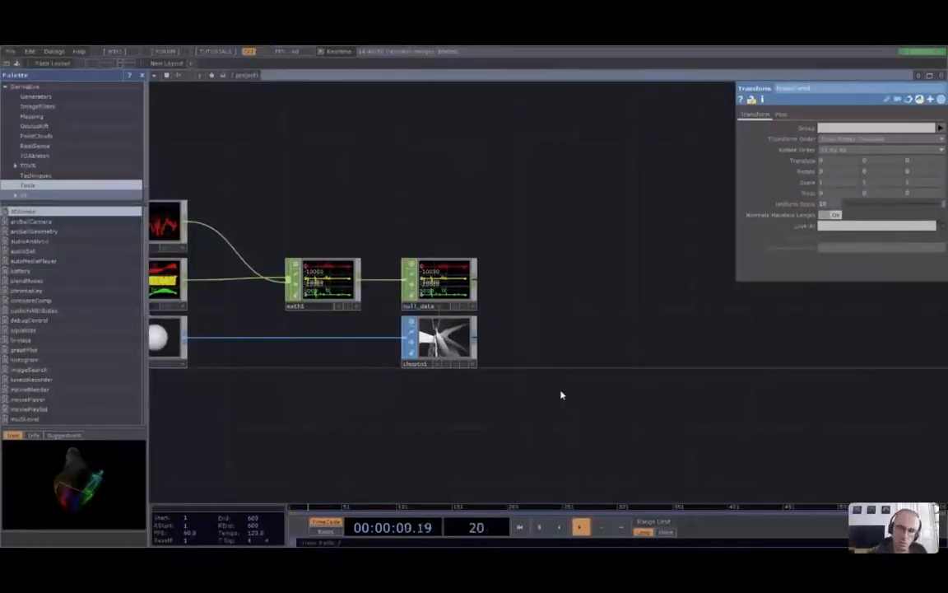
left_click_drag(357, 421, 414, 442)
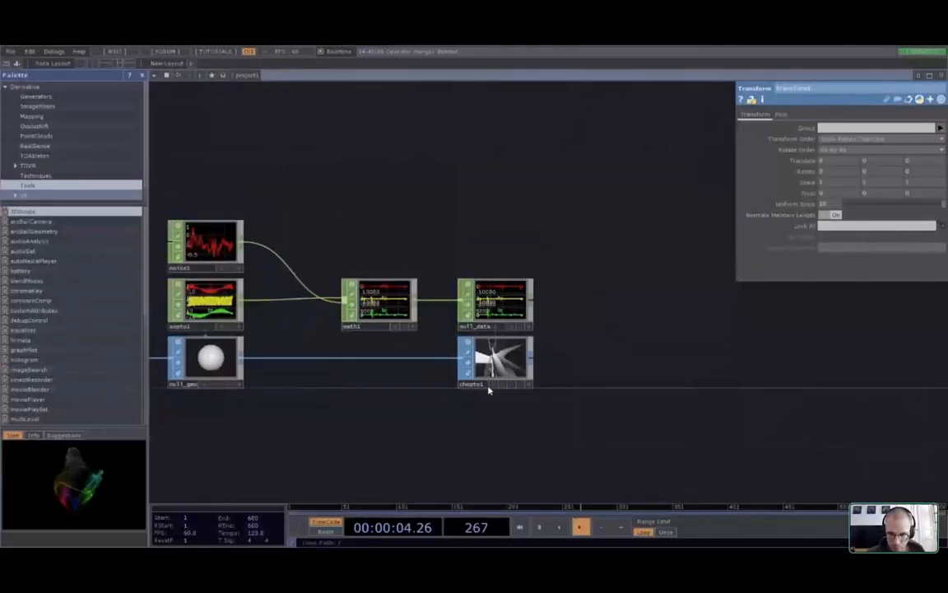
left_click(902, 367)
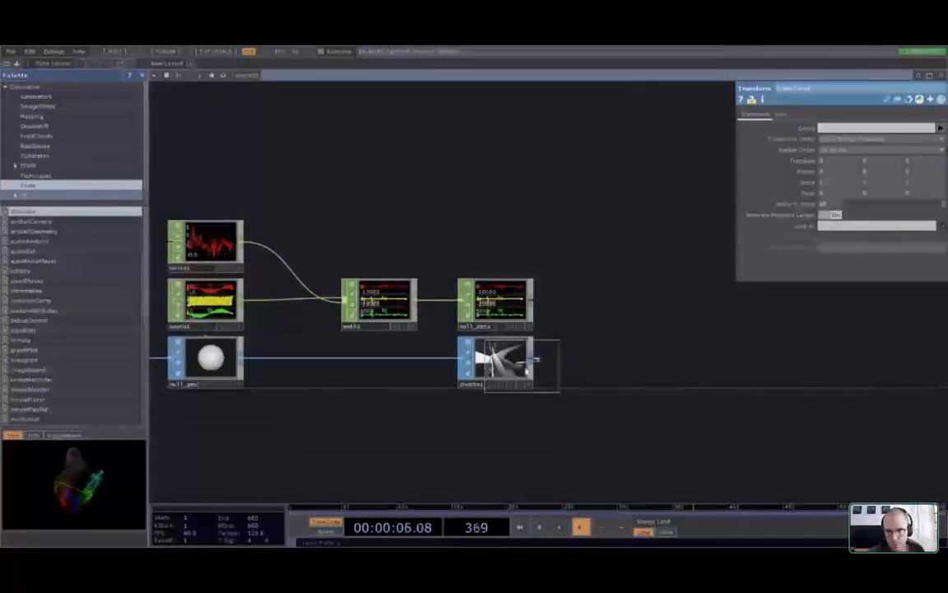
left_click(786, 363)
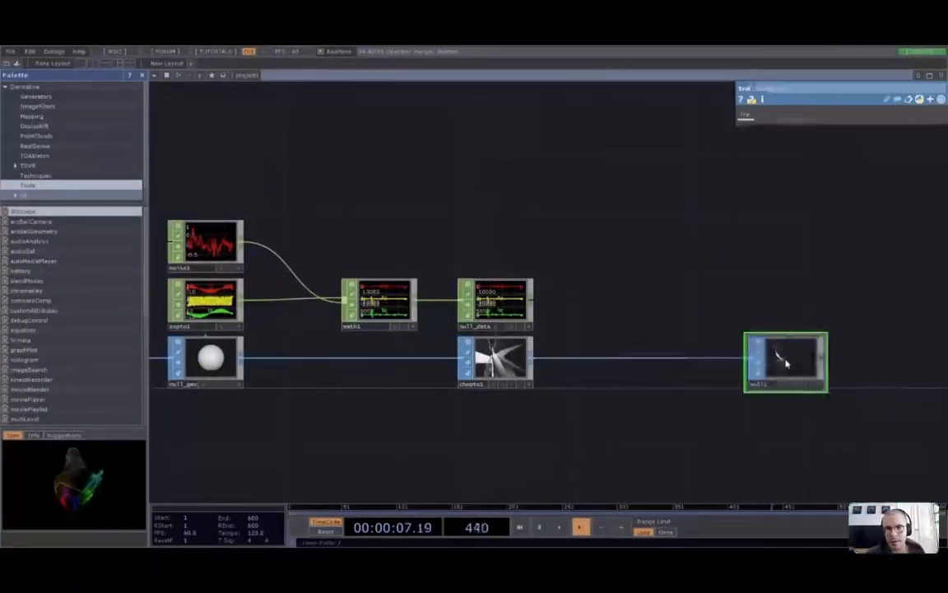
left_click_drag(799, 330, 657, 324)
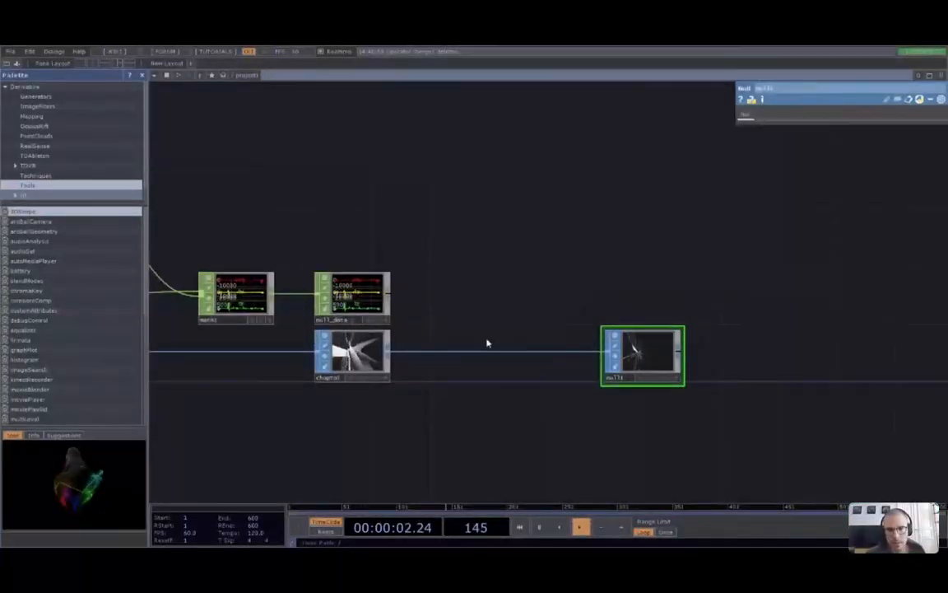
scroll(565, 371, "up", 3)
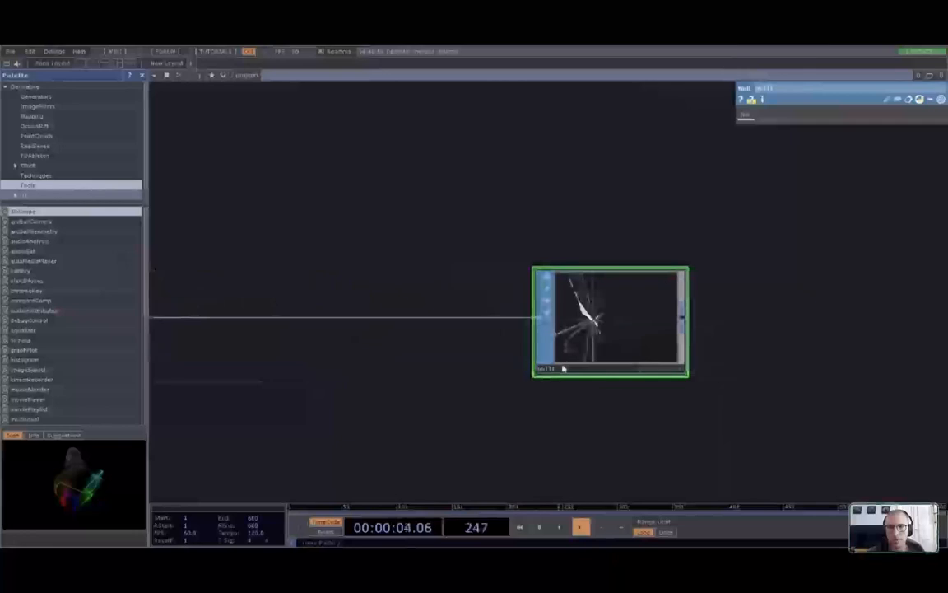
left_click(565, 372)
type("null_mesh")
key("Return")
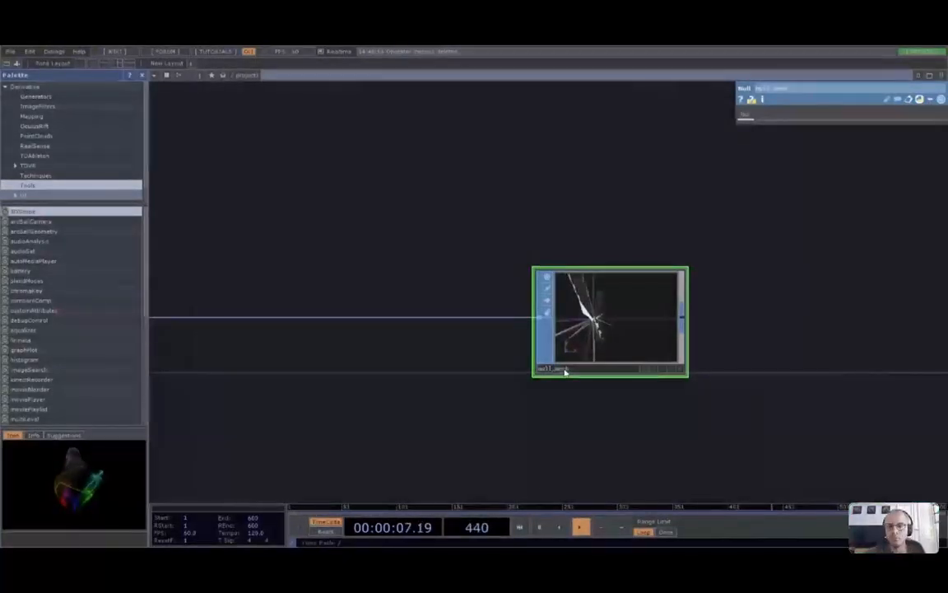
scroll(592, 426, "down", 5)
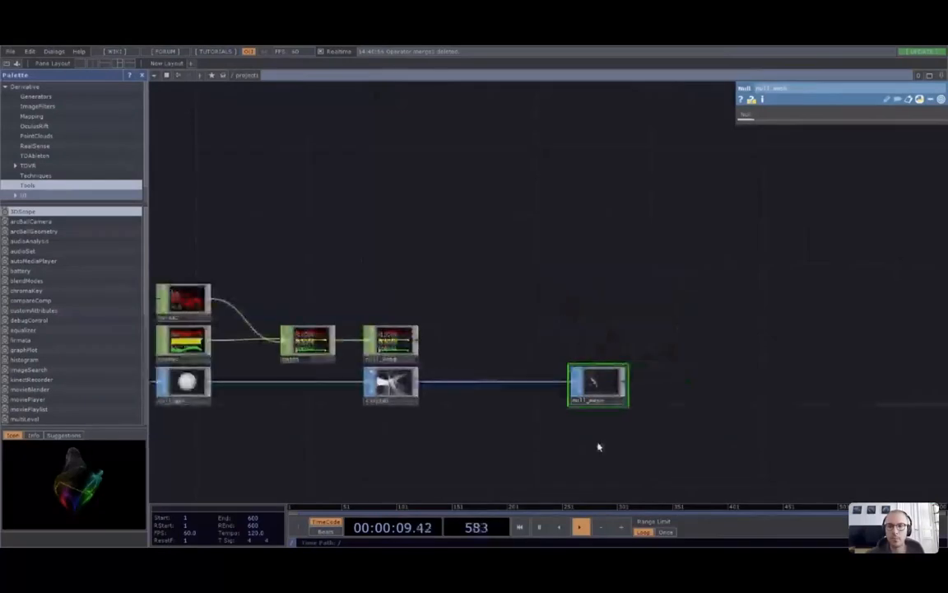
scroll(550, 443, "up", 5)
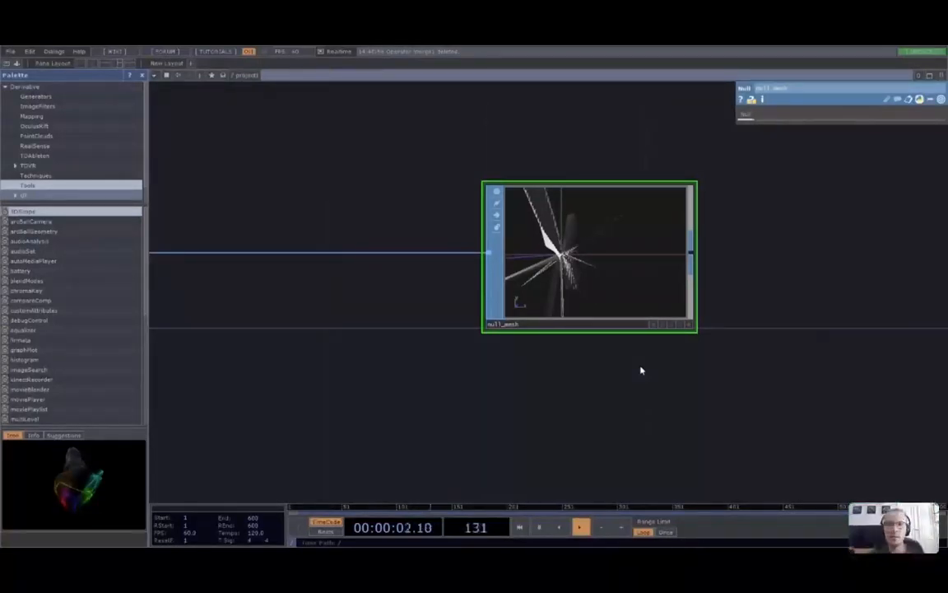
scroll(641, 369, "down", 5)
left_click_drag(623, 378, 605, 395)
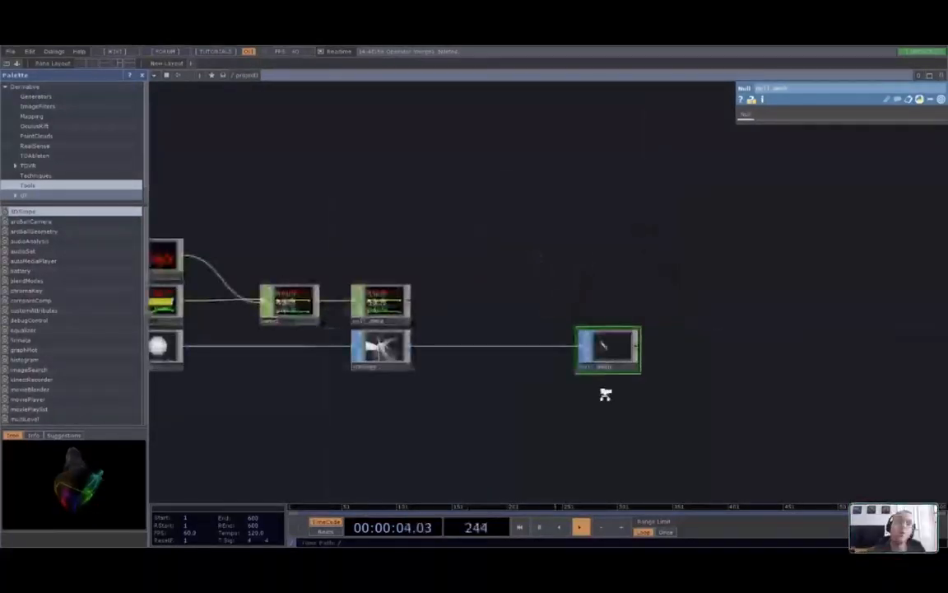
scroll(606, 395, "down", 1)
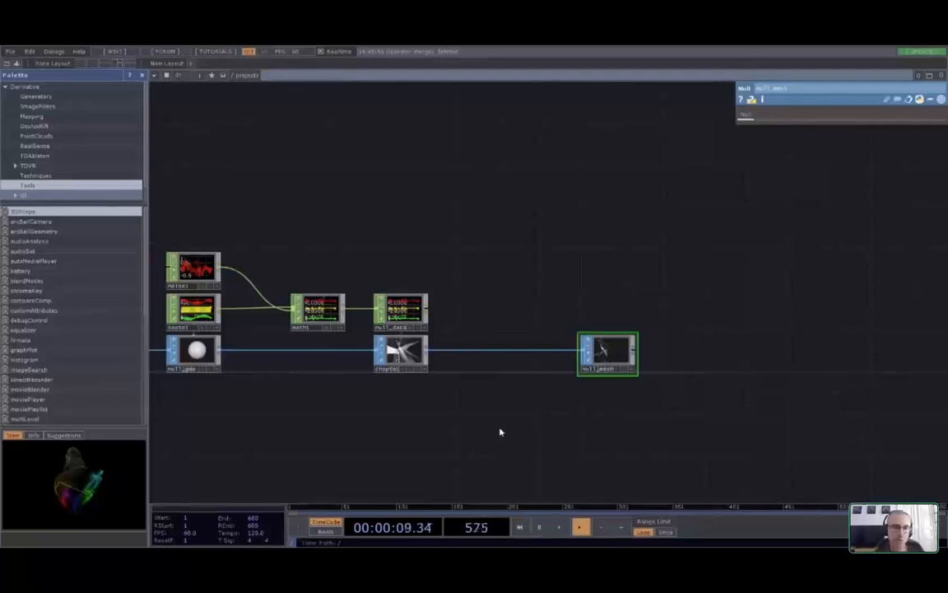
scroll(520, 292, "up", 2)
left_click_drag(649, 431, 645, 436)
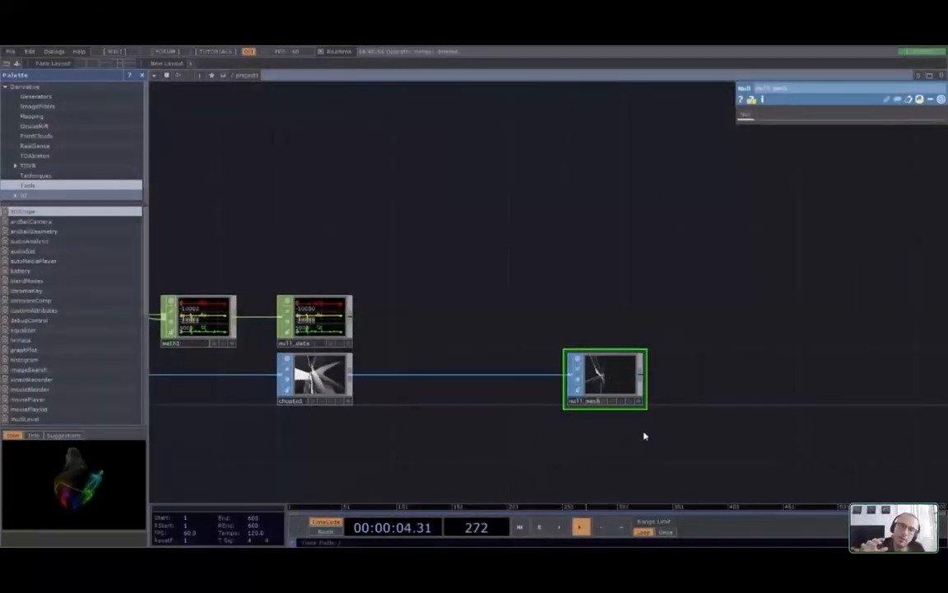
scroll(651, 444, "up", 1)
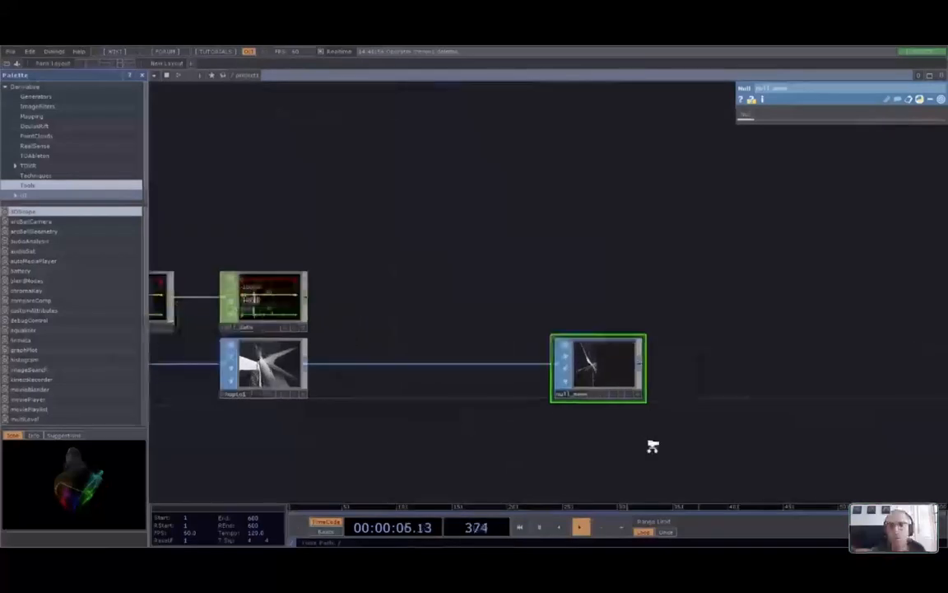
scroll(653, 445, "up", 1)
left_click_drag(653, 445, 472, 416)
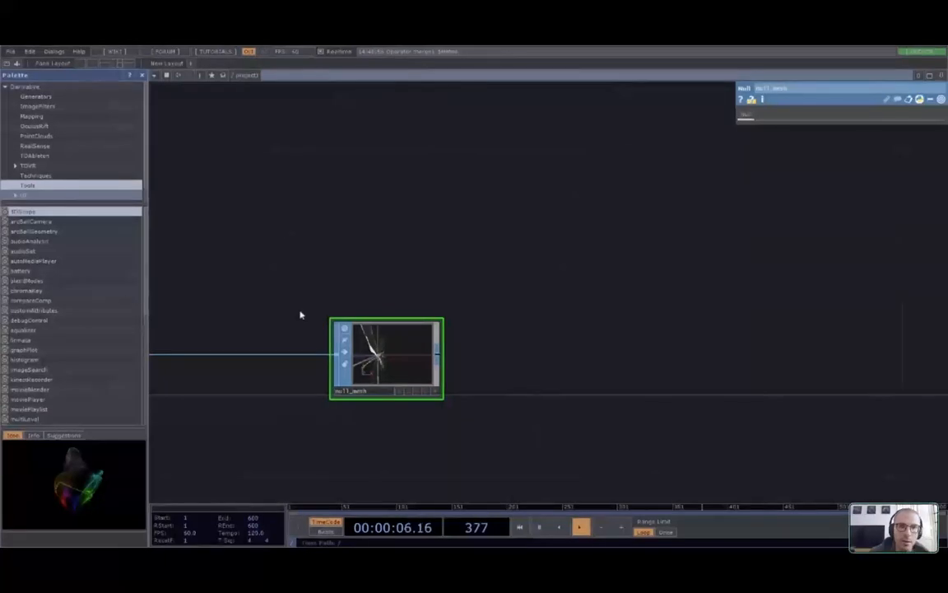
left_click_drag(437, 354, 751, 342)
Place geo1 wired from null_mesh, zoom in and make its viewer interactive to inspect it
left_click(645, 342)
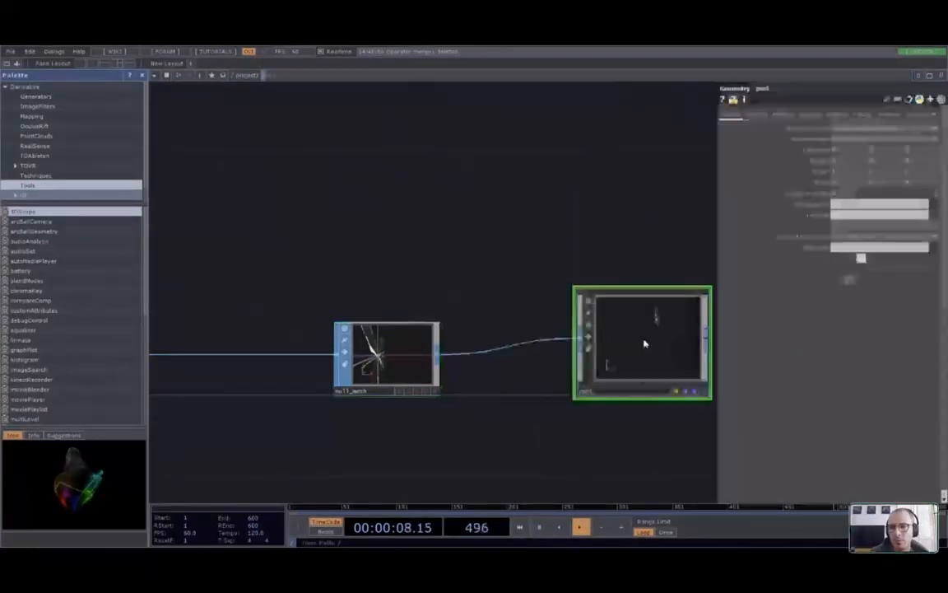
left_click_drag(657, 418, 570, 435)
scroll(544, 366, "up", 5)
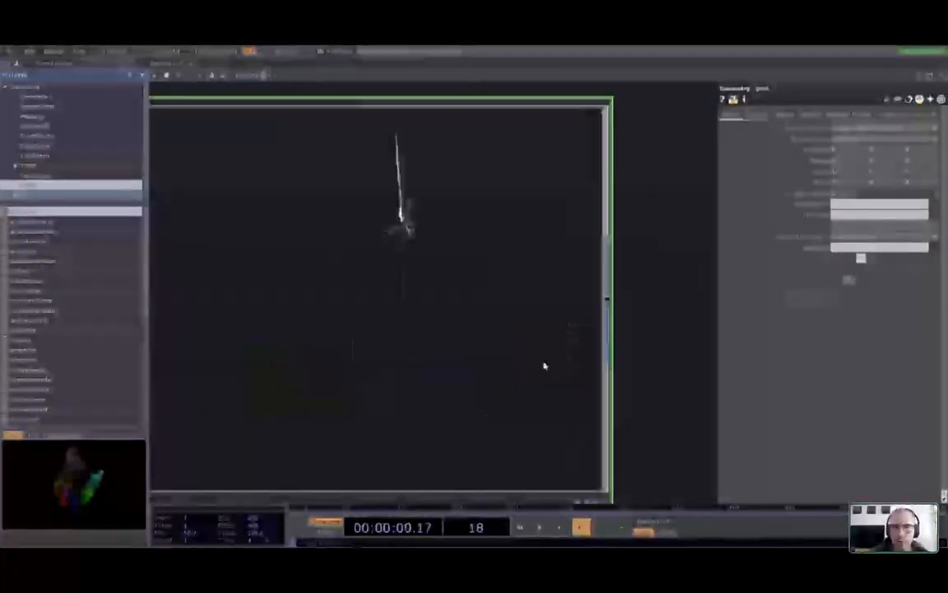
left_click_drag(667, 200, 701, 203)
scroll(702, 209, "down", 2)
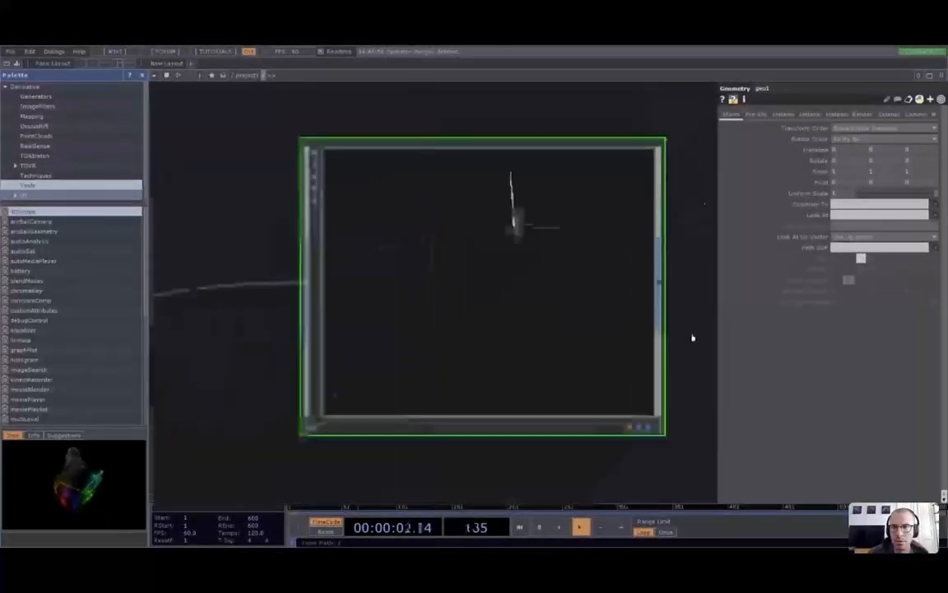
left_click_drag(692, 336, 695, 379)
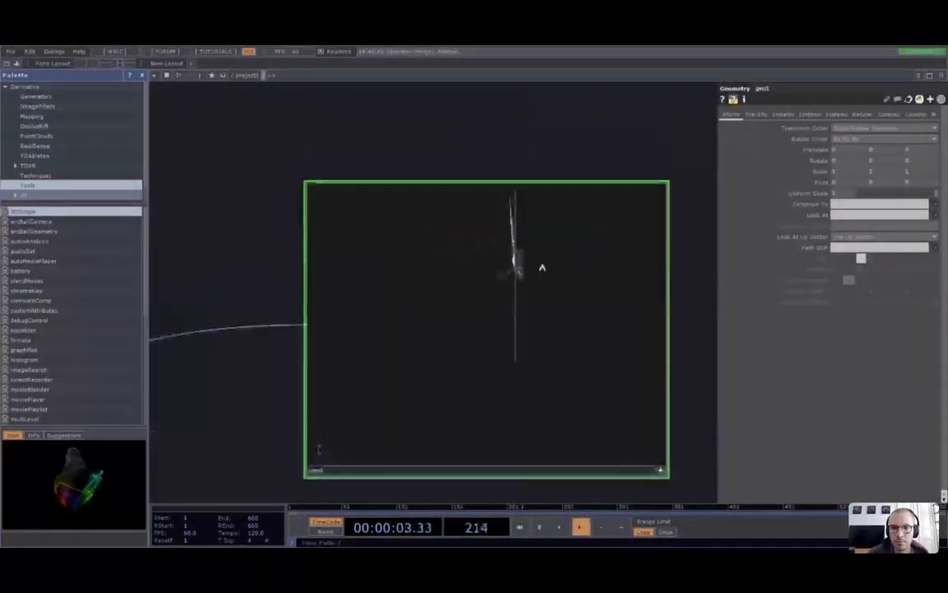
left_click(662, 471)
left_click(661, 470)
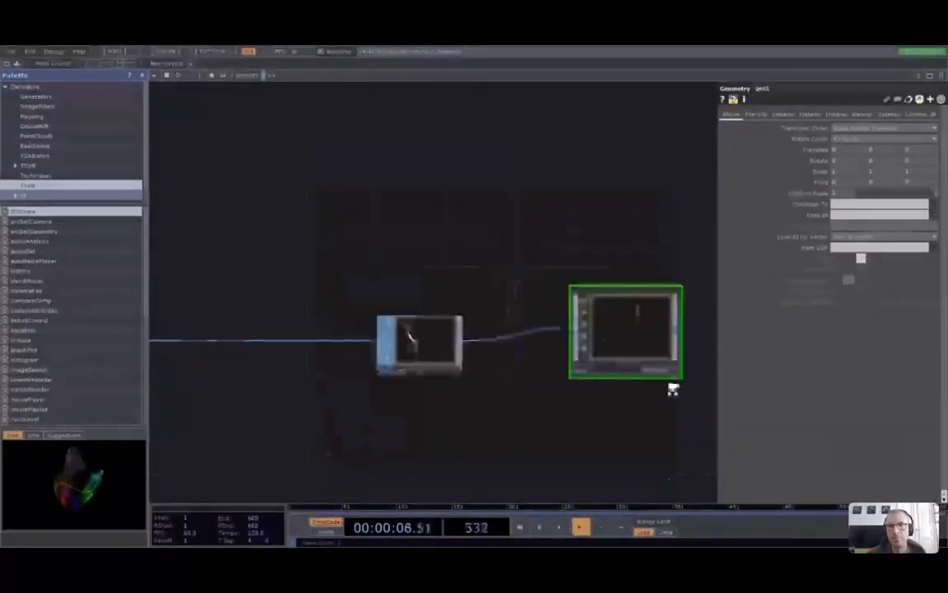
left_click_drag(674, 389, 597, 387)
scroll(586, 430, "down", 1)
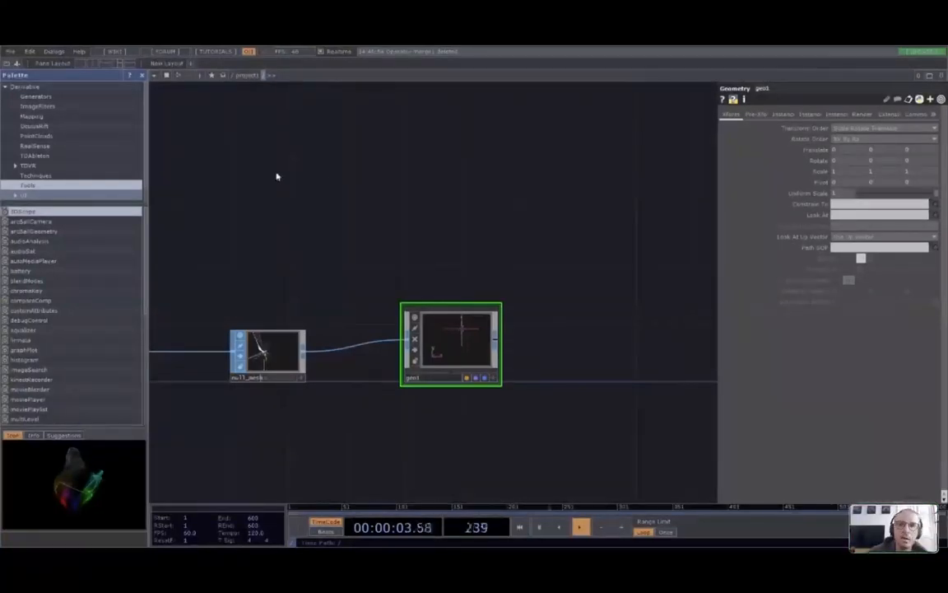
Place cam1 above geo1, light1 below it, and a render1 TOP to its right
left_click(452, 249)
left_click_drag(549, 432, 533, 360)
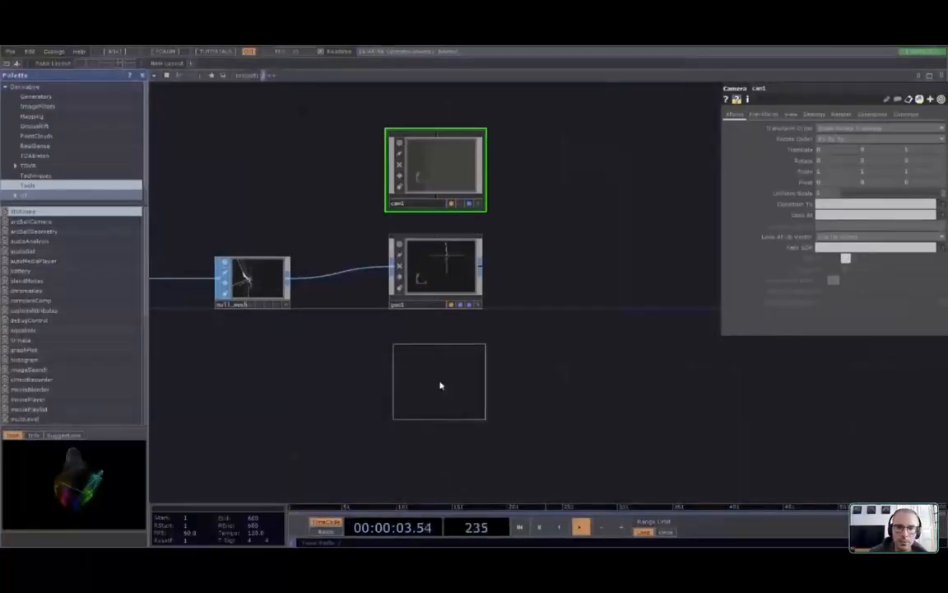
left_click(440, 383)
left_click_drag(556, 372, 513, 376)
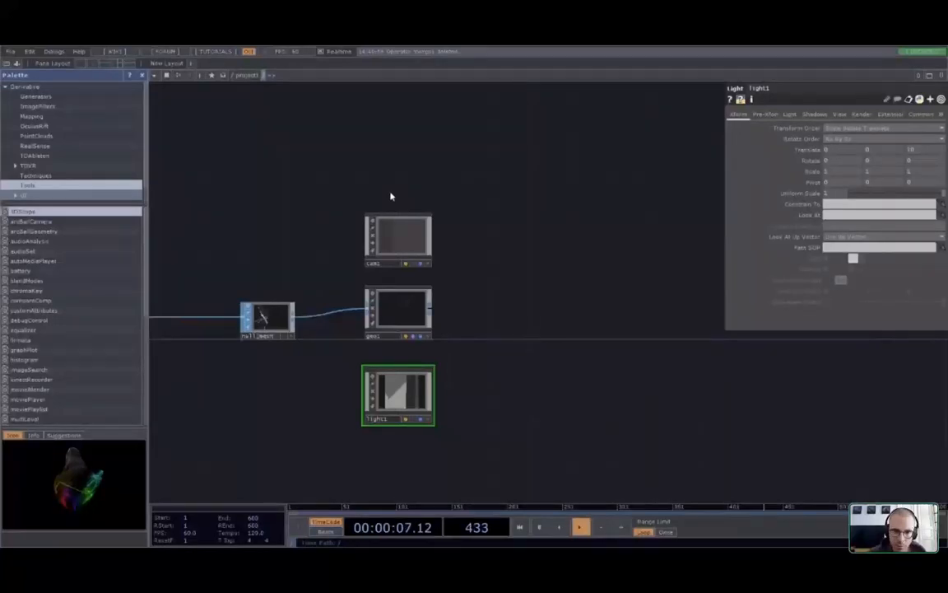
left_click(546, 276)
left_click(516, 321)
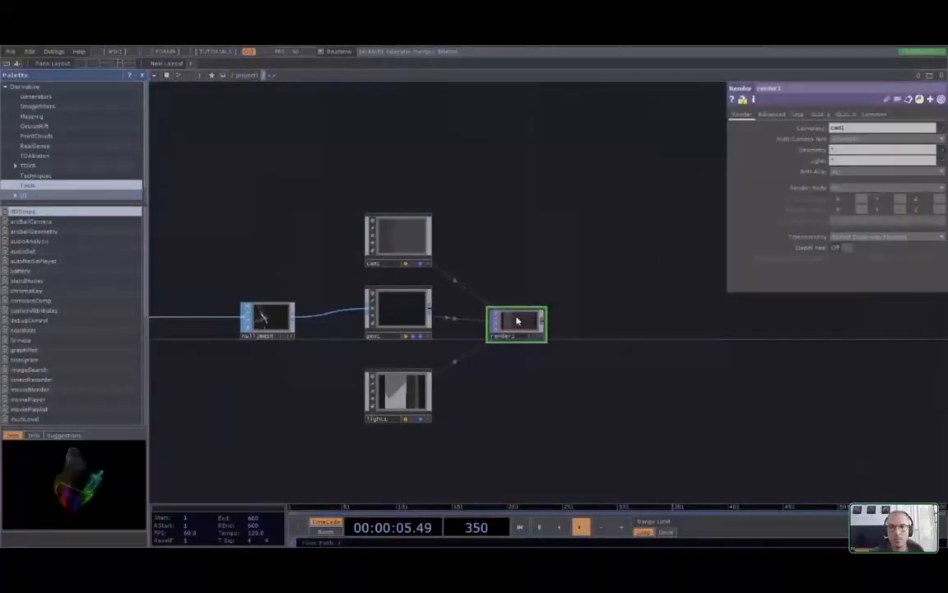
Zoom in on render1's dim grey output, close its parameter panel with P, and zoom back out
scroll(517, 321, "up", 5)
scroll(386, 347, "up", 4)
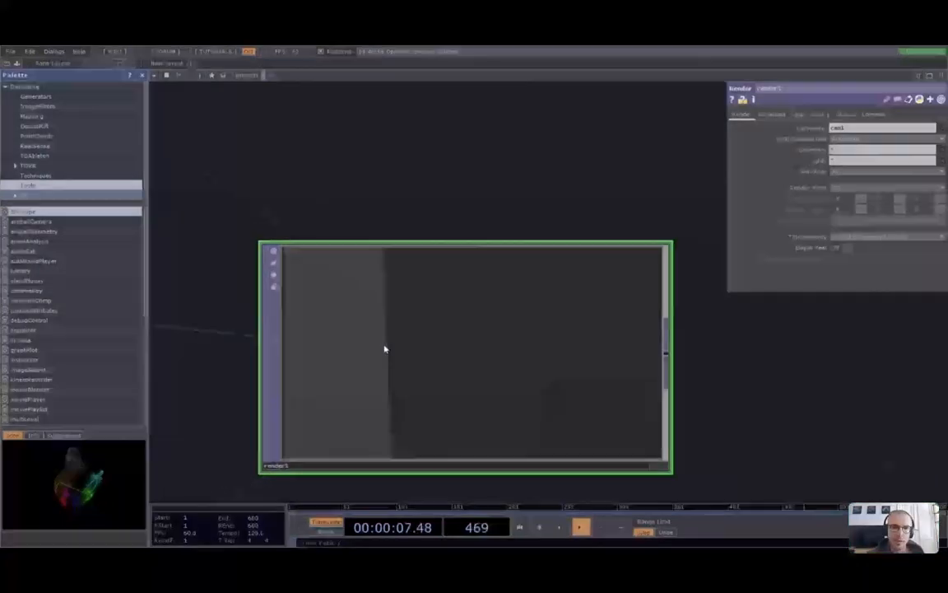
left_click_drag(872, 430, 855, 376)
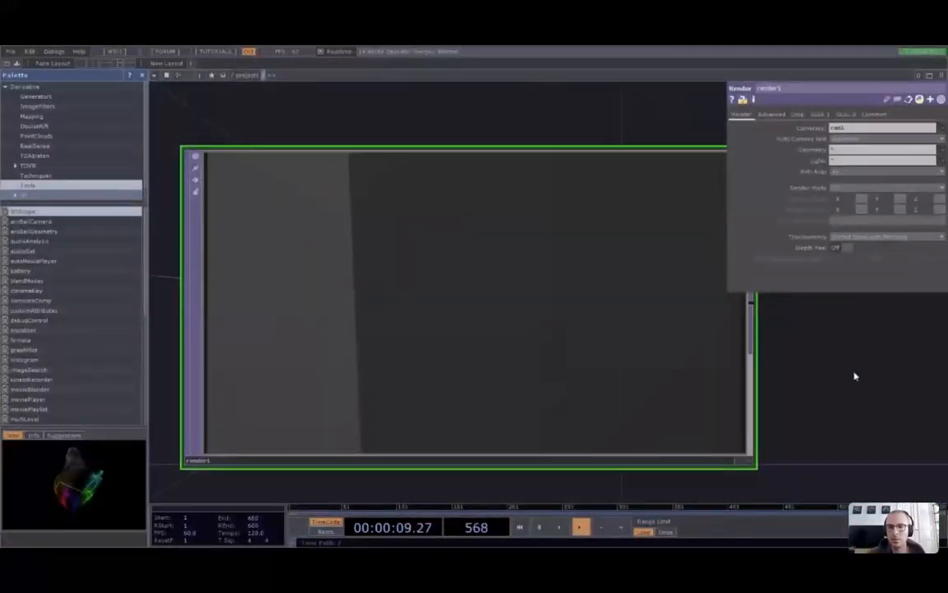
key("p")
scroll(856, 376, "down", 2)
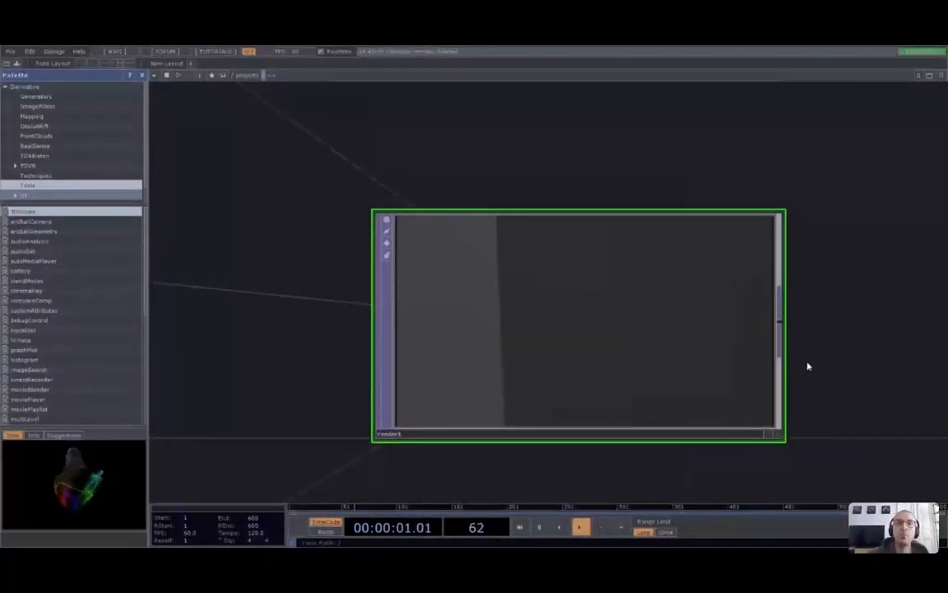
scroll(696, 372, "down", 6)
scroll(696, 372, "down", 5)
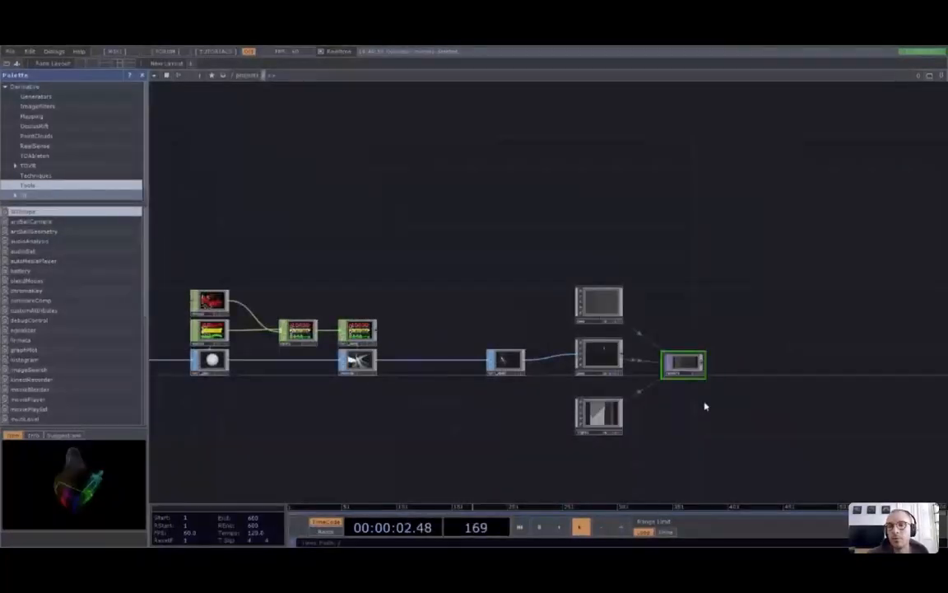
Pan and zoom onto the sphere nodes and open the parameter panel with P
left_click_drag(378, 437, 453, 437)
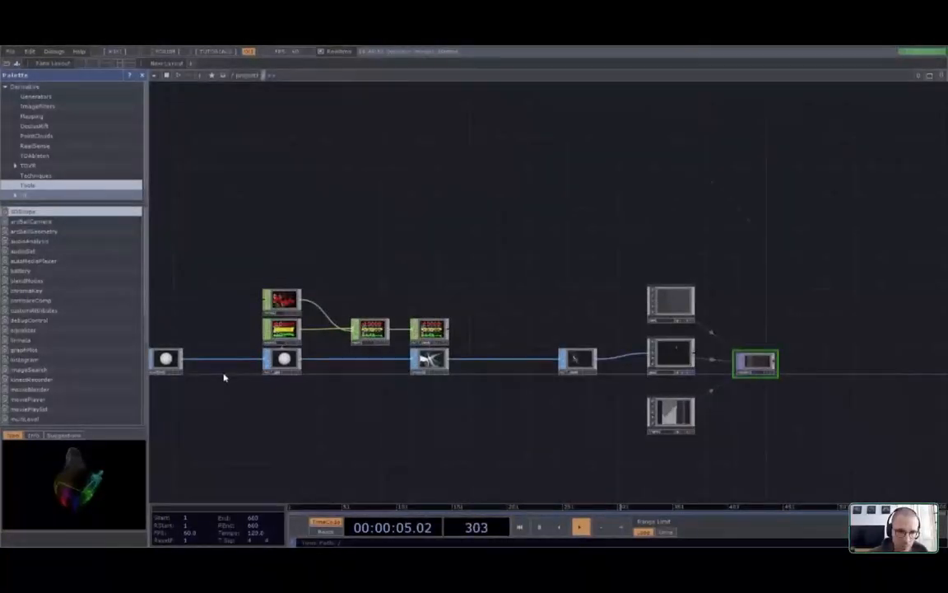
scroll(308, 389, "up", 5)
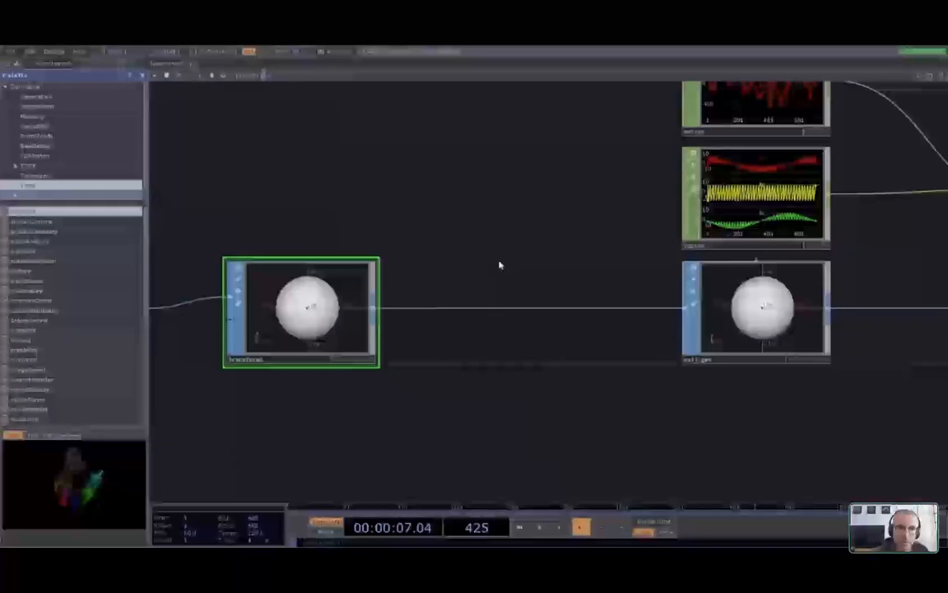
key("p")
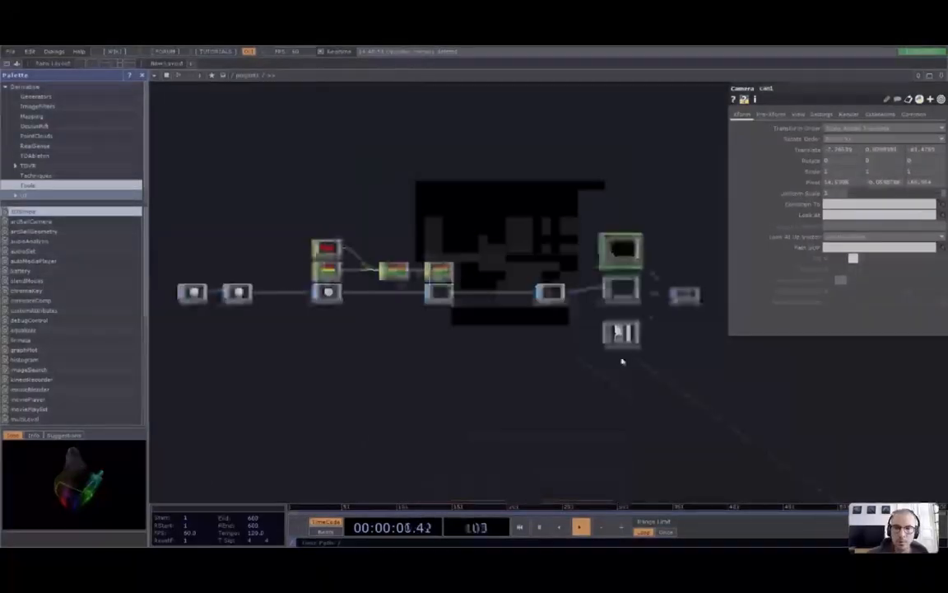
Frame geo1 and cam1 together in the network and select geo1
scroll(683, 203, "up", 5)
left_click_drag(683, 203, 624, 269)
scroll(520, 423, "up", 5)
left_click_drag(520, 423, 619, 333)
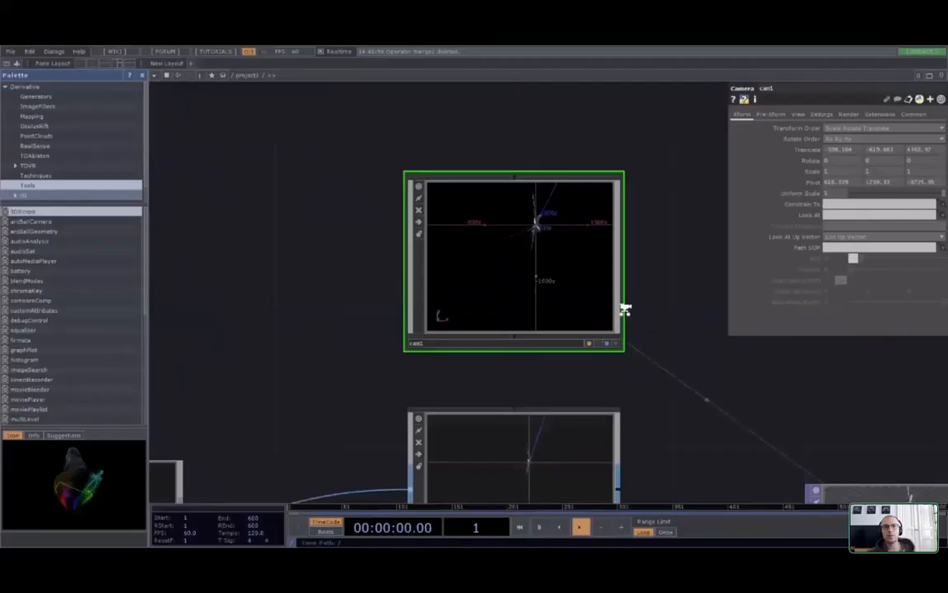
scroll(624, 309, "down", 1)
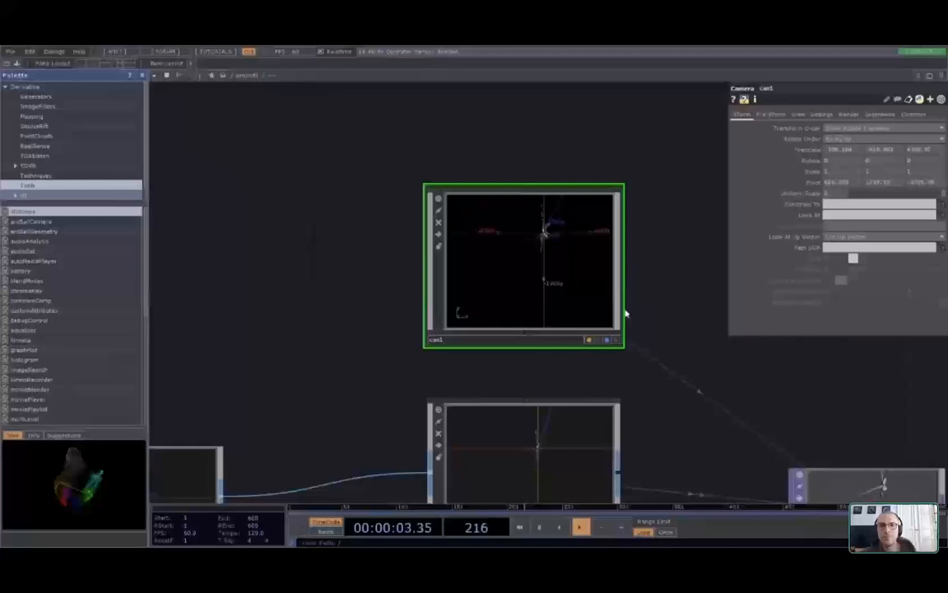
scroll(626, 314, "down", 4)
scroll(590, 375, "up", 1)
left_click_drag(591, 374, 559, 278)
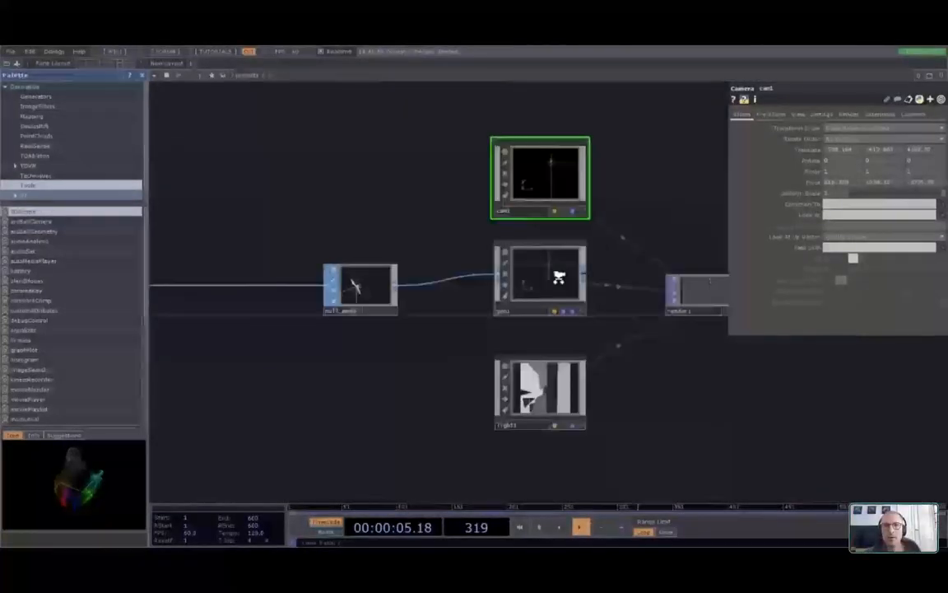
left_click(559, 278)
scroll(559, 280, "up", 3)
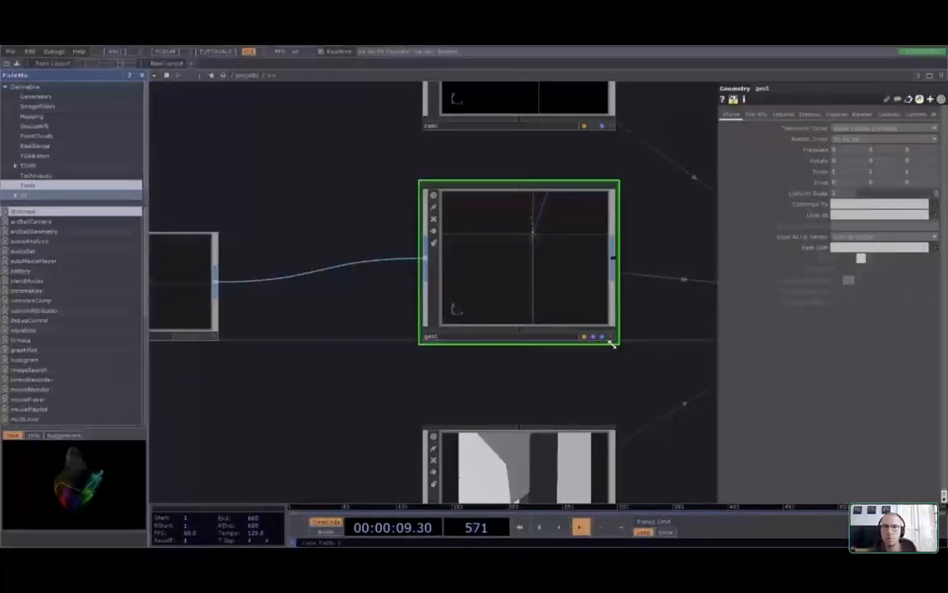
Orbit the mesh in geo1's viewer, then select cam1 and tumble its camera viewer
left_click(610, 337)
left_click_drag(518, 262, 542, 250)
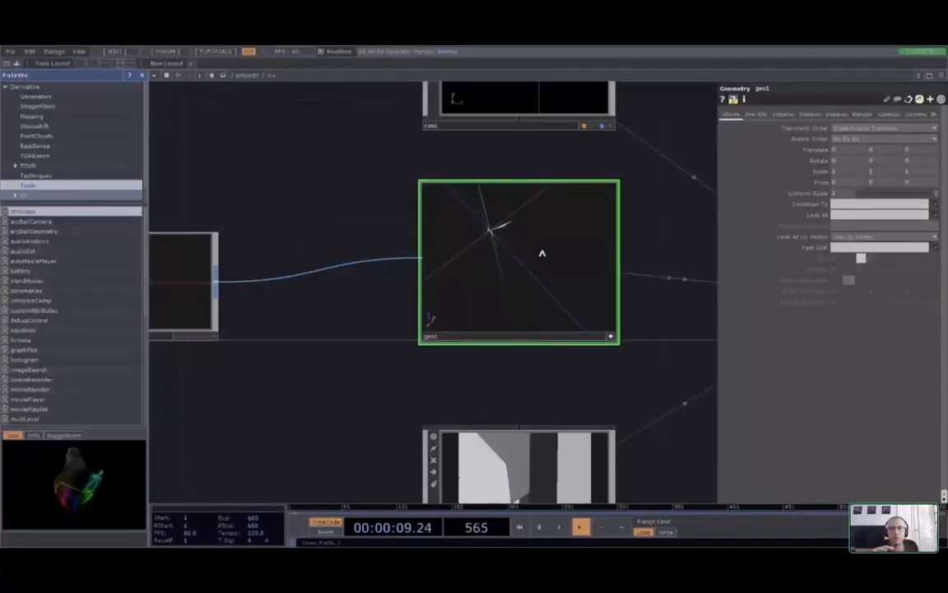
left_click_drag(584, 139, 544, 315)
scroll(564, 264, "up", 4)
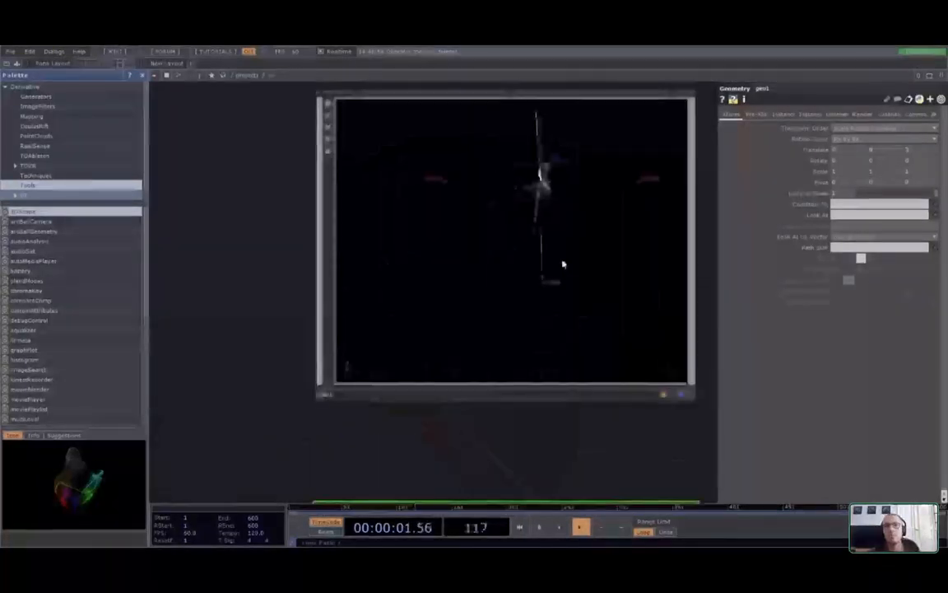
left_click(690, 399)
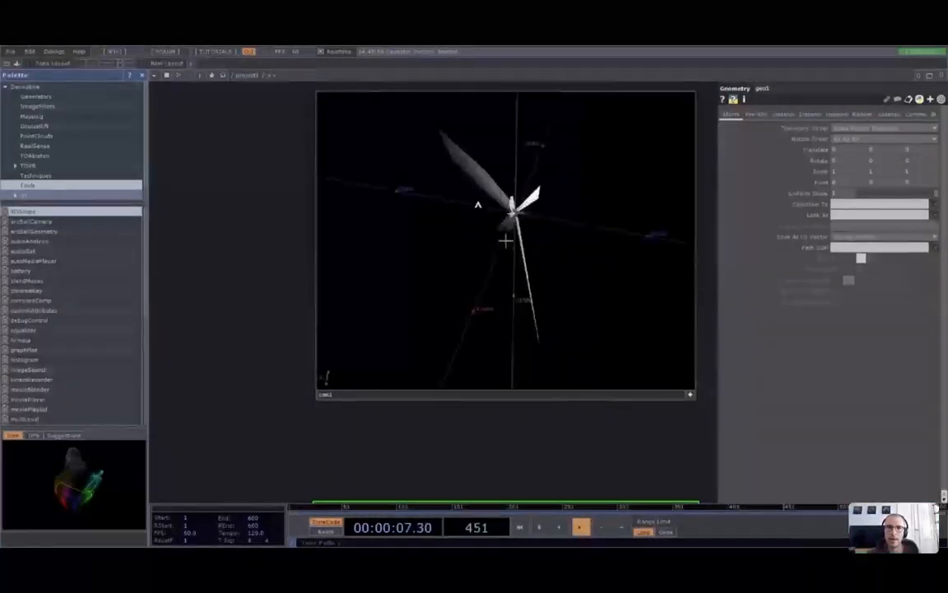
left_click_drag(645, 426, 432, 339)
scroll(431, 339, "down", 5)
left_click_drag(552, 303, 538, 243)
scroll(599, 380, "up", 2)
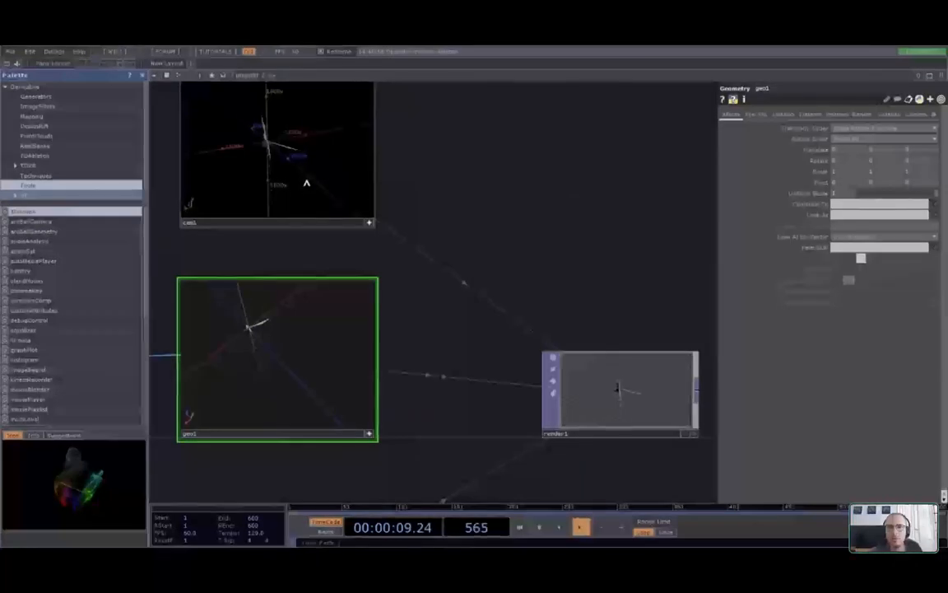
left_click_drag(304, 127, 280, 169)
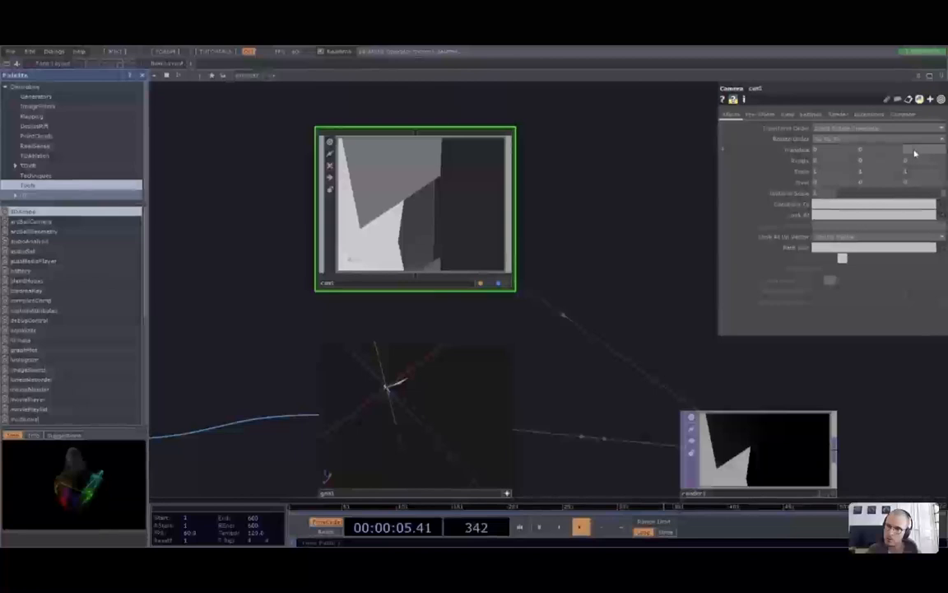
Use the value ladder on cam1's Translate Z to push it back to 240.7
middle_click(914, 153)
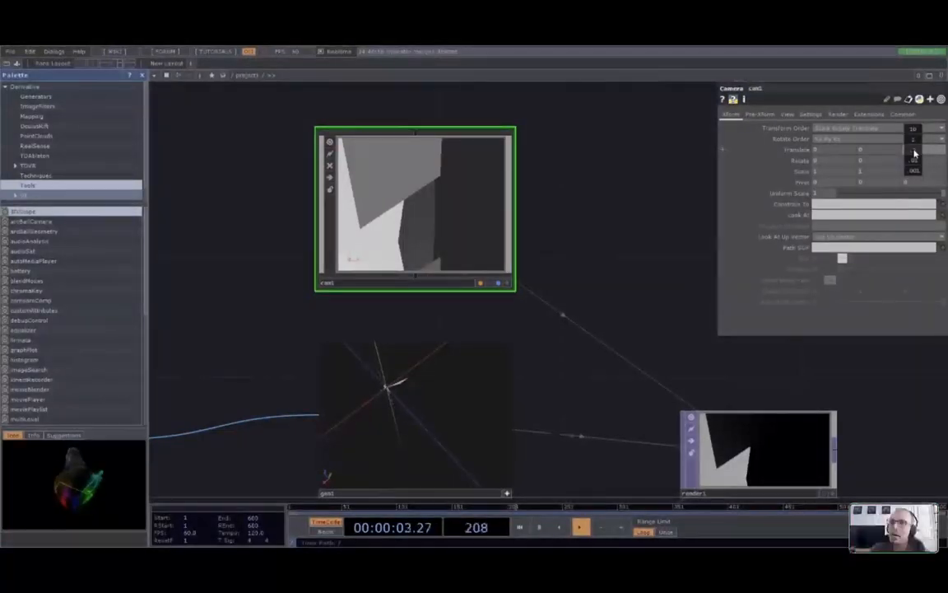
left_click_drag(919, 154, 920, 138)
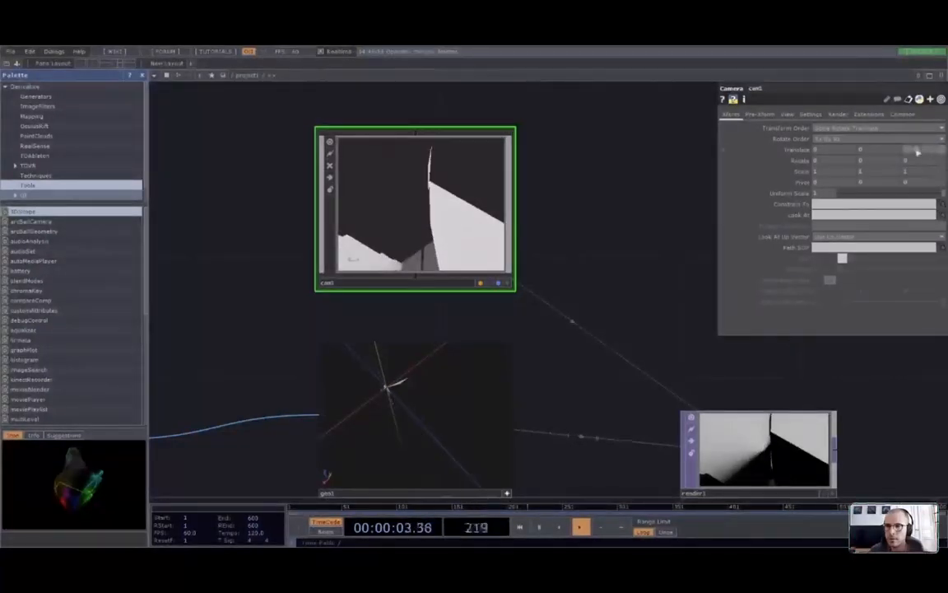
middle_click_drag(917, 151, 935, 144)
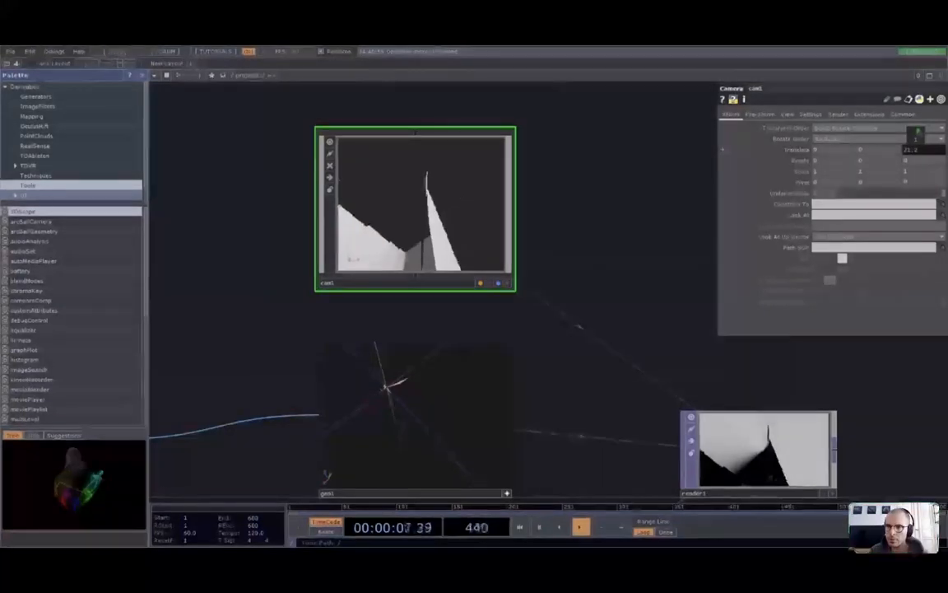
middle_click_drag(919, 137, 915, 136)
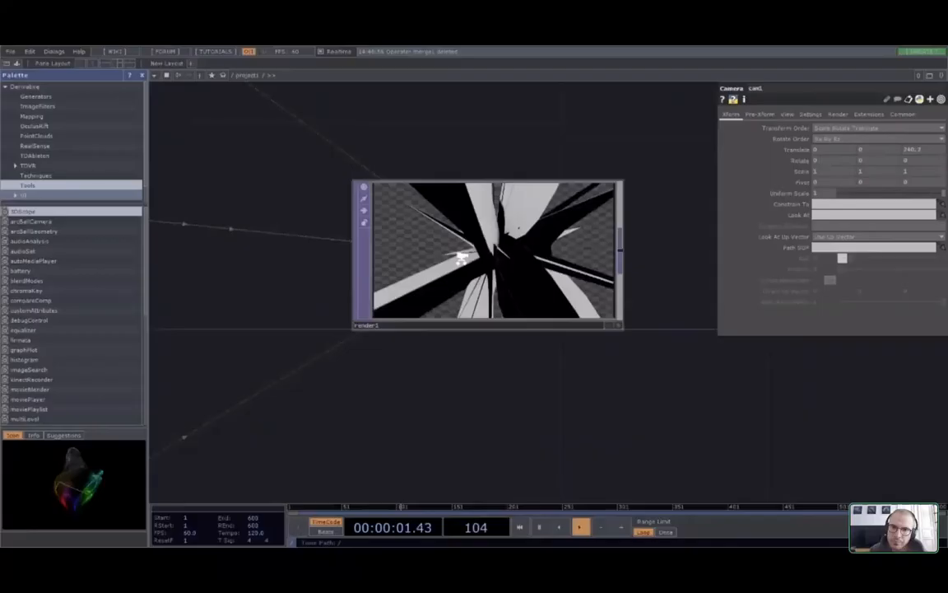
scroll(461, 257, "down", 5)
left_click_drag(615, 311, 598, 395)
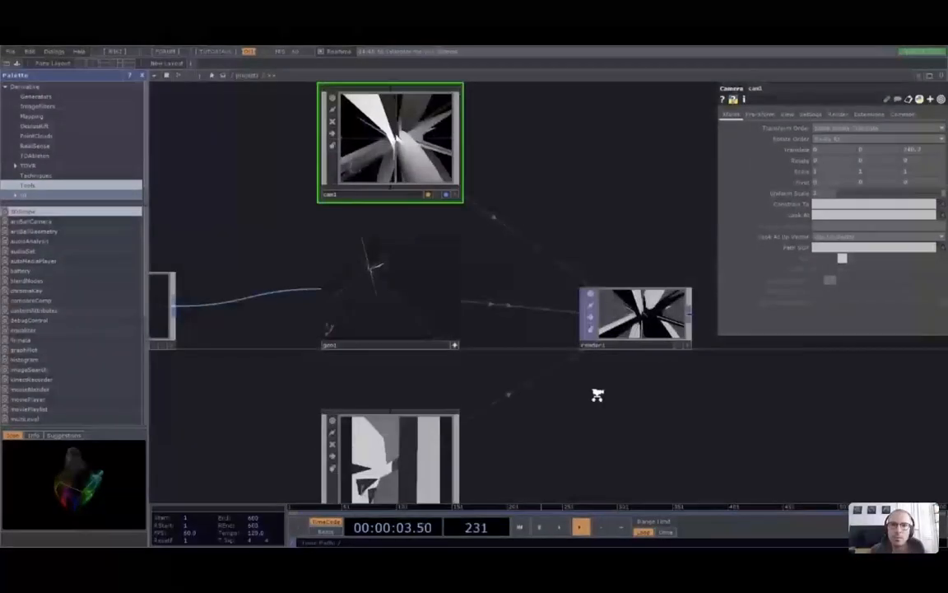
scroll(598, 395, "down", 2)
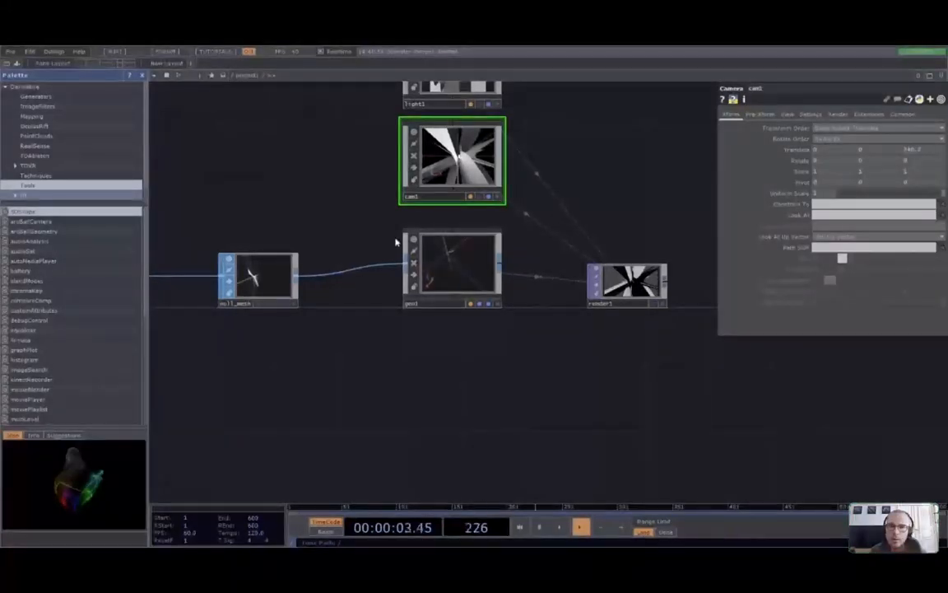
Create a phong1 material with red diffuse and drop it onto geo1
left_click(441, 368)
left_click_drag(443, 361, 466, 259)
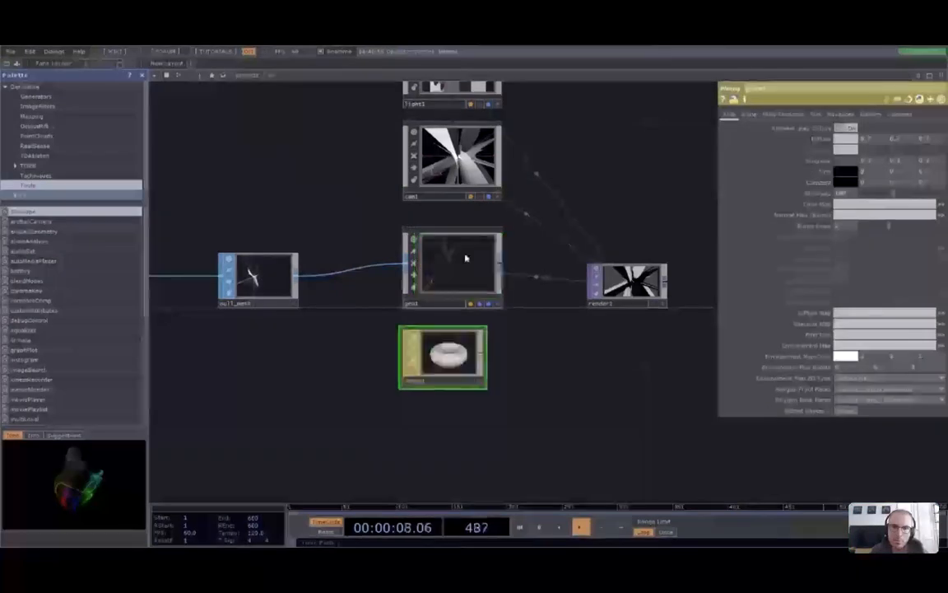
scroll(458, 353, "up", 5)
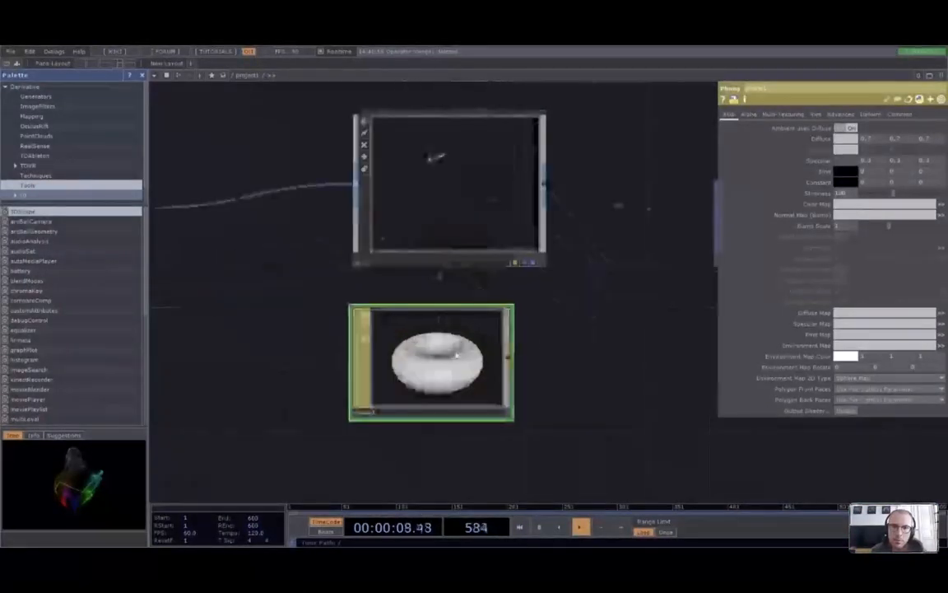
left_click_drag(533, 361, 275, 370)
scroll(565, 251, "up", 5)
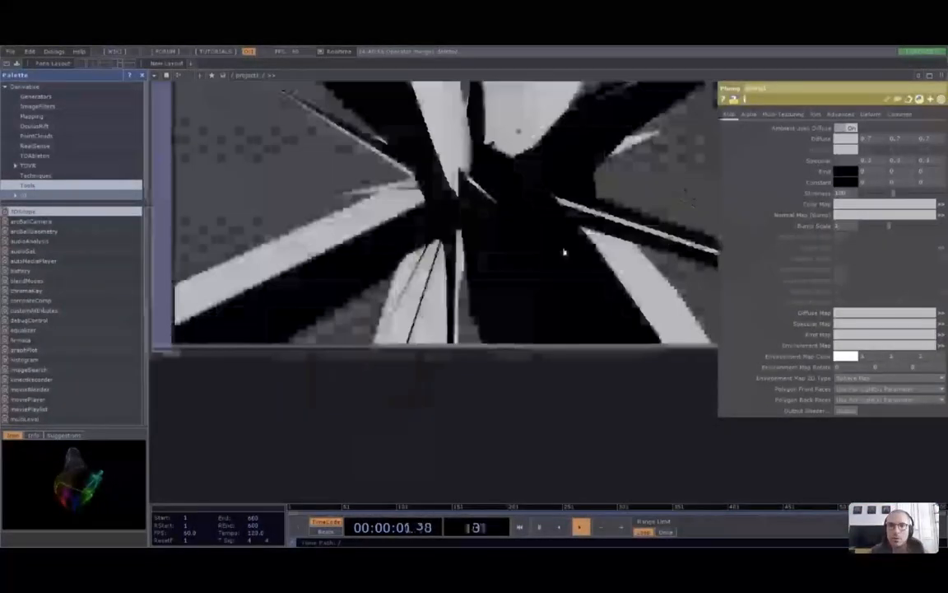
scroll(565, 252, "down", 6)
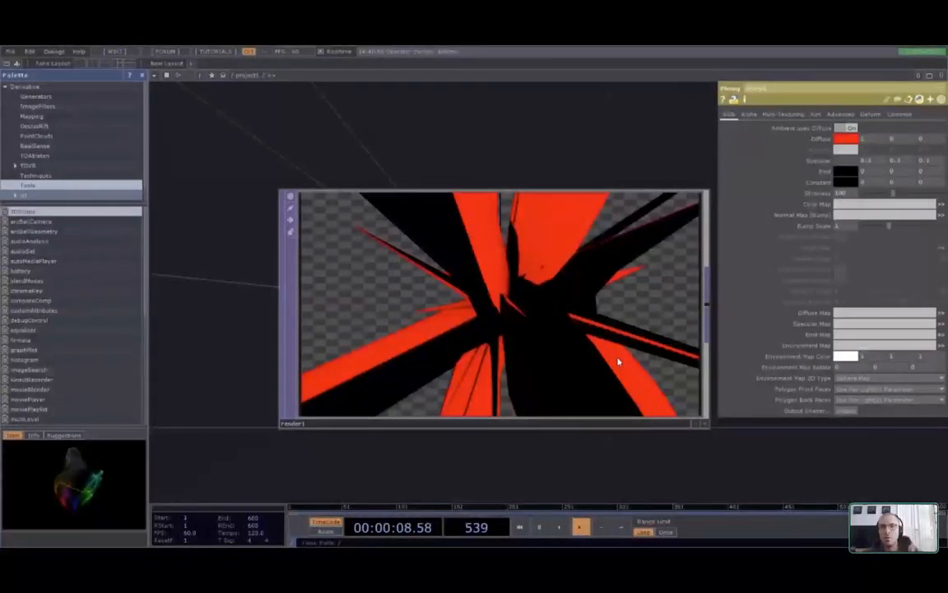
Check render1's preview of the red-and-black shards, then fit the whole network
scroll(618, 361, "down", 2)
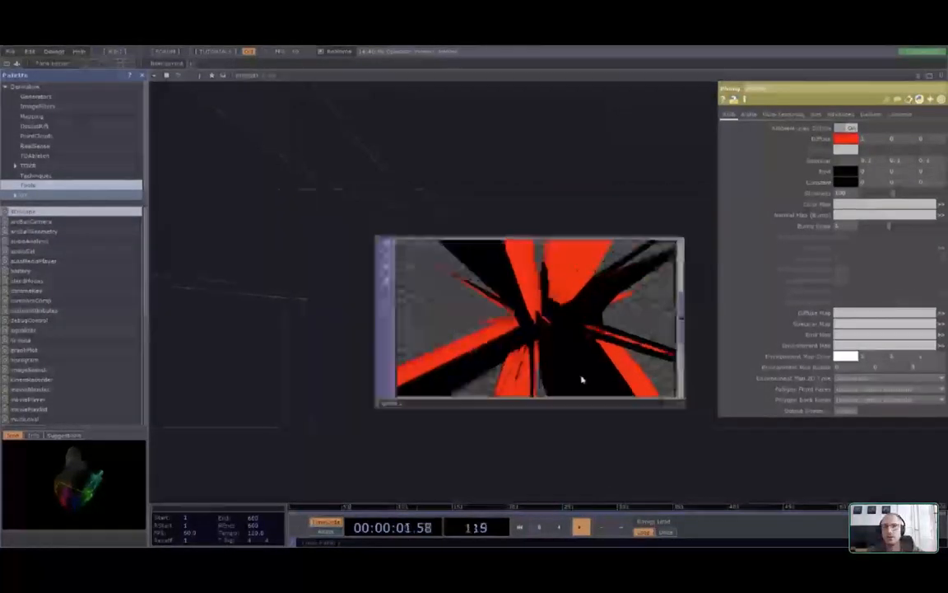
scroll(582, 378, "down", 6)
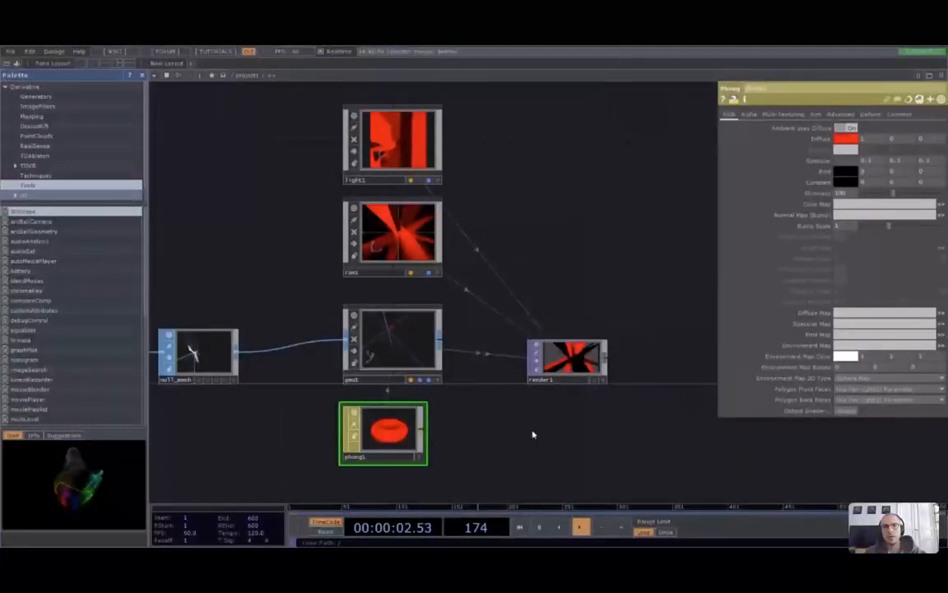
key("h")
scroll(377, 332, "up", 5)
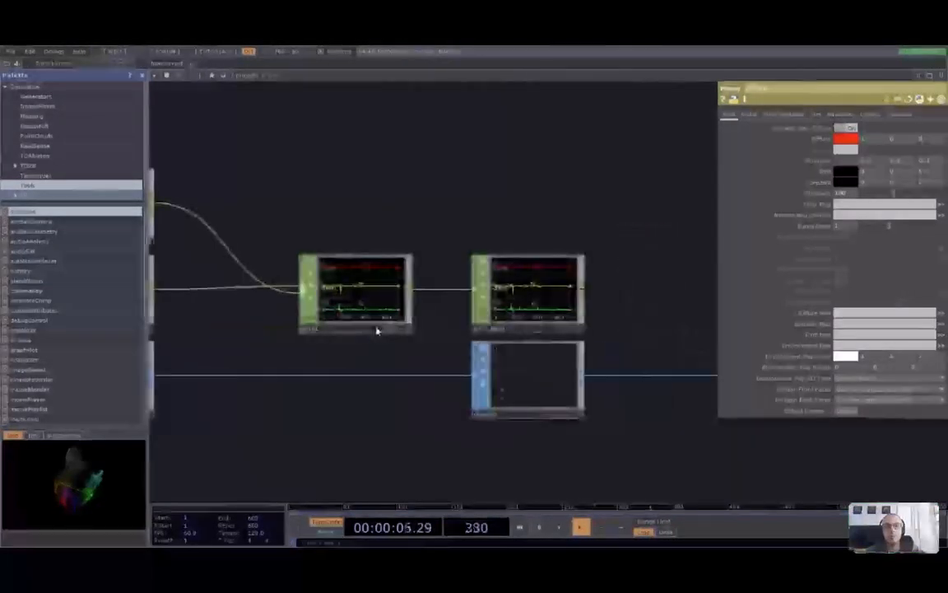
scroll(406, 404, "down", 3)
left_click_drag(600, 430, 432, 404)
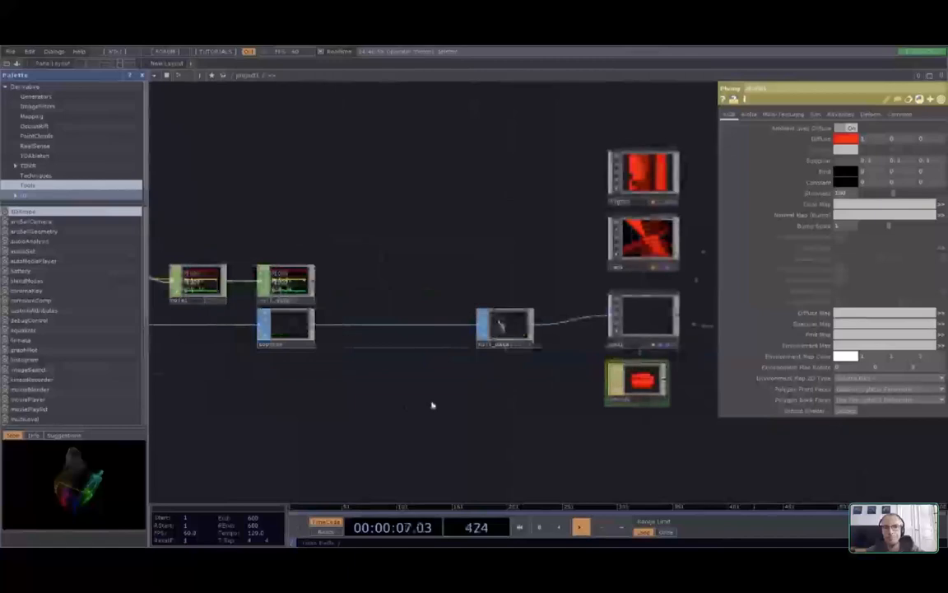
left_click_drag(634, 387, 516, 380)
scroll(671, 328, "up", 5)
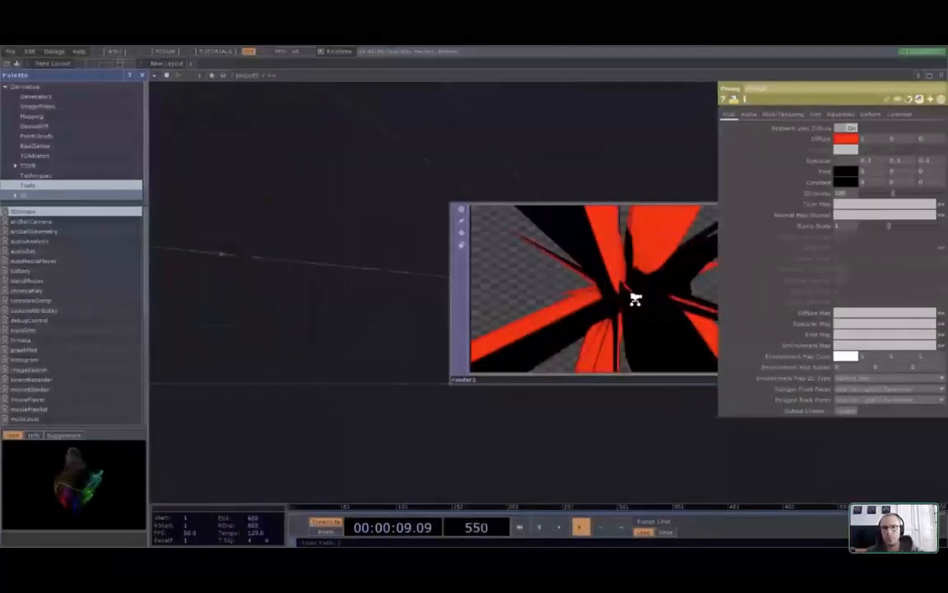
key("h")
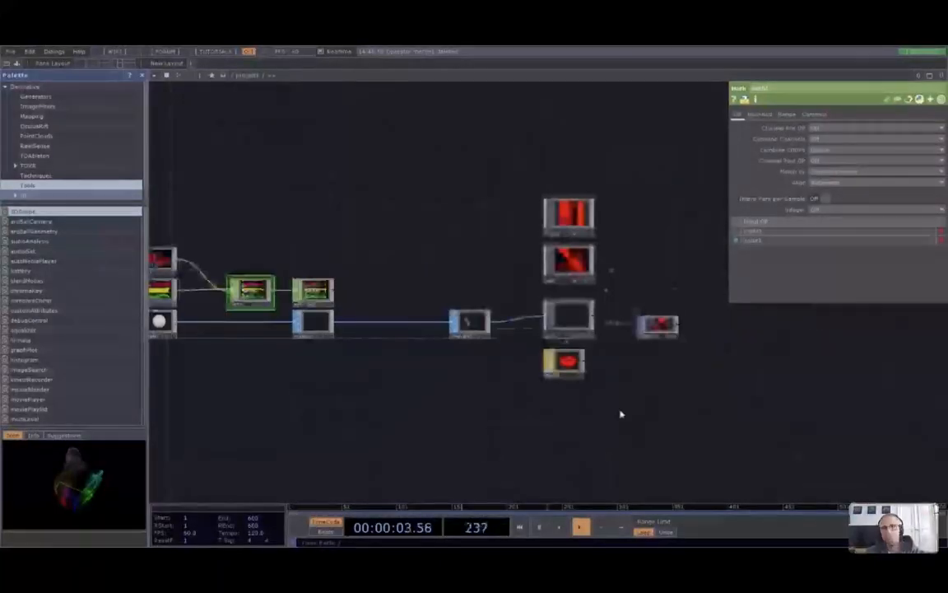
Change math1's Combine CHOPs option to a different combining method
scroll(693, 360, "up", 2)
scroll(659, 333, "up", 3)
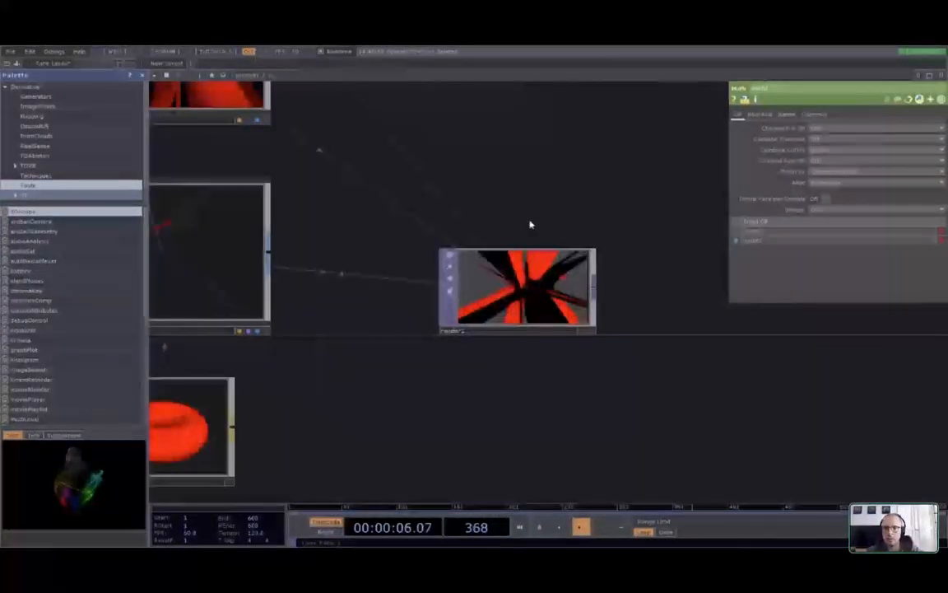
scroll(529, 222, "up", 1)
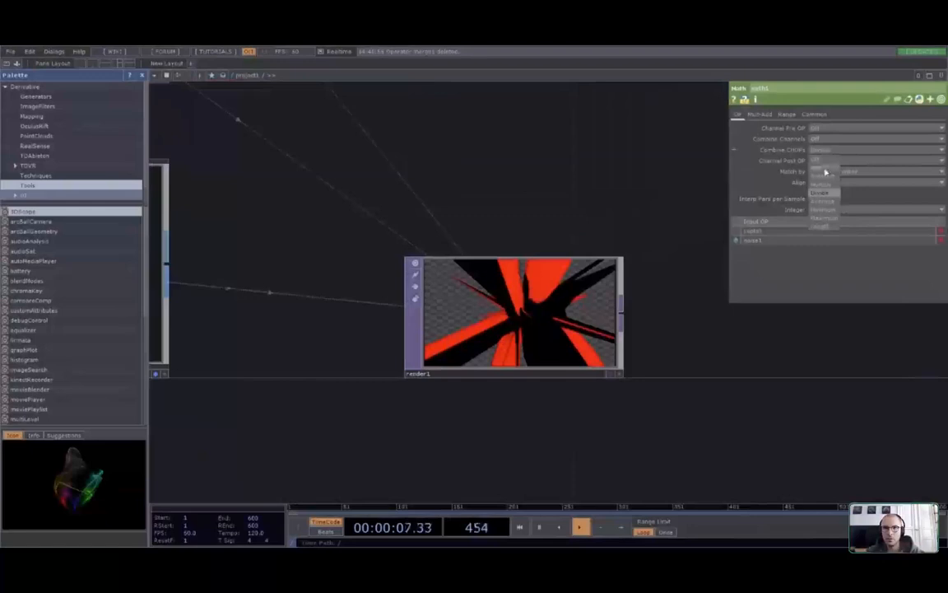
left_click(825, 171)
scroll(512, 316, "up", 5)
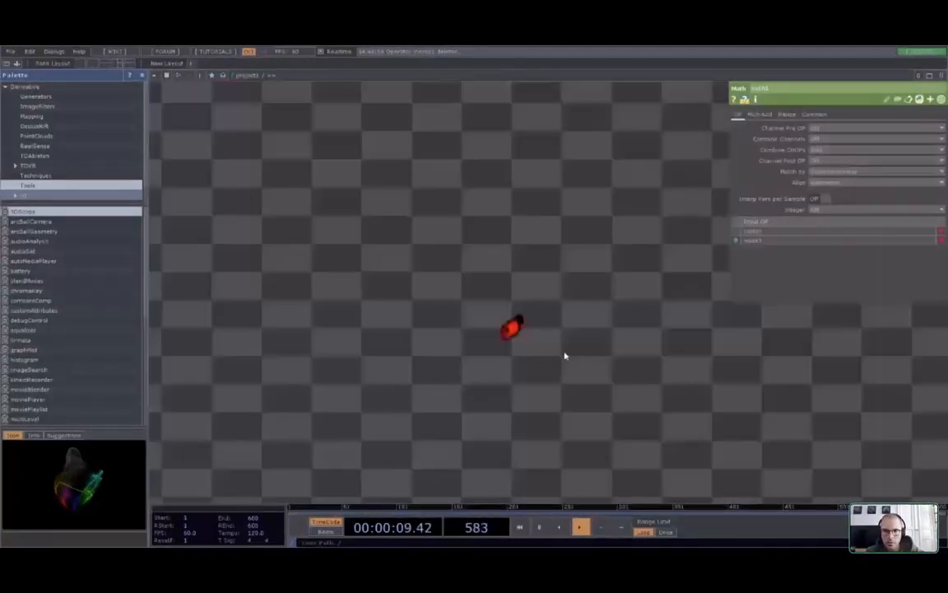
scroll(565, 355, "down", 5)
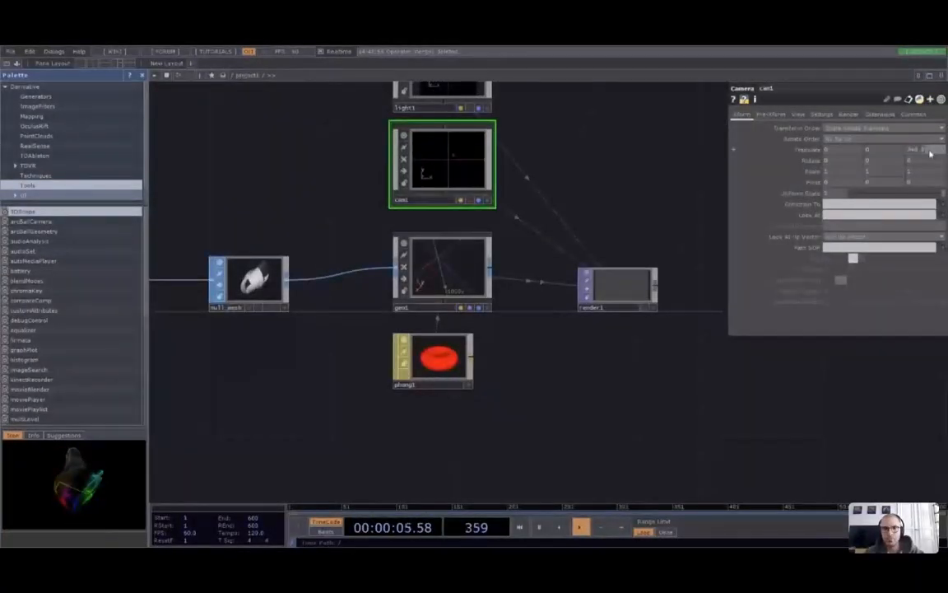
Set cam1's Translate Z to 5 so the red mesh fills render1
type("5")
key("Return")
scroll(576, 258, "up", 2)
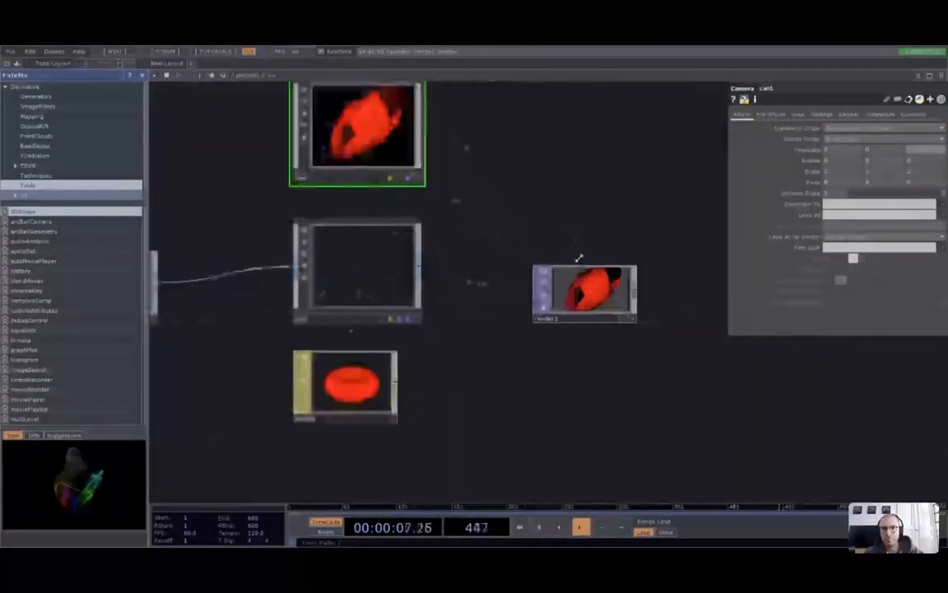
scroll(572, 279, "up", 5)
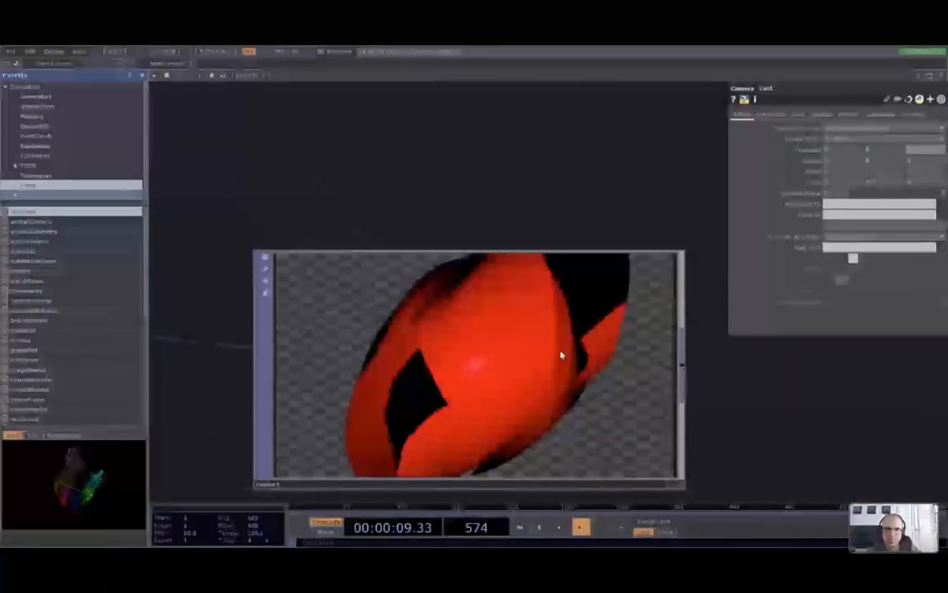
scroll(560, 355, "down", 6)
scroll(561, 355, "down", 4)
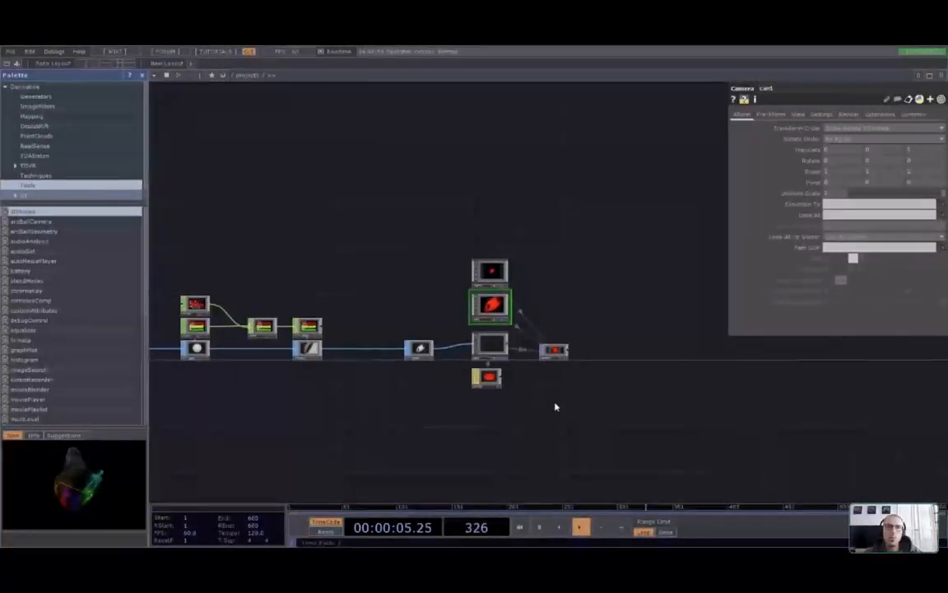
scroll(556, 404, "up", 5)
scroll(541, 386, "up", 2)
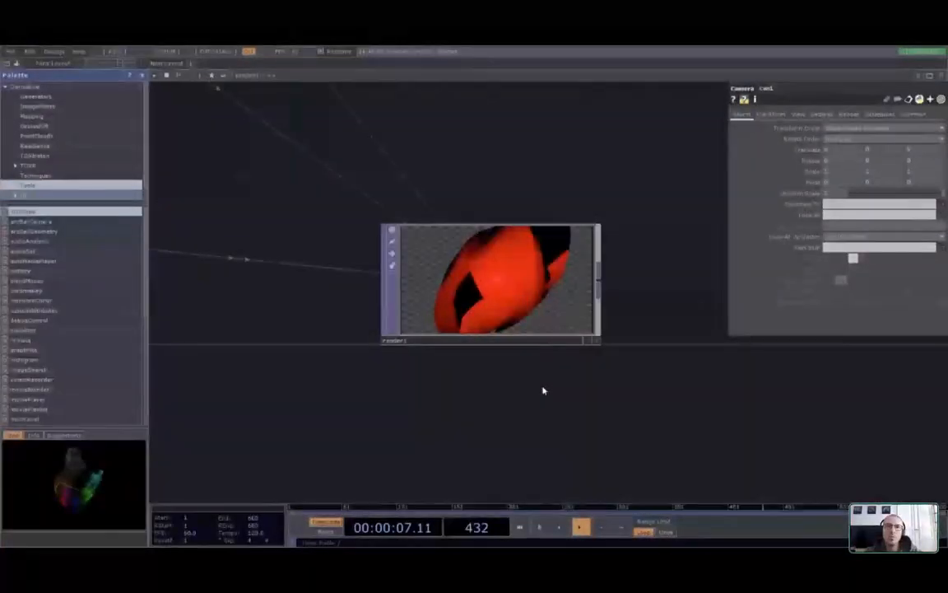
scroll(540, 390, "down", 4)
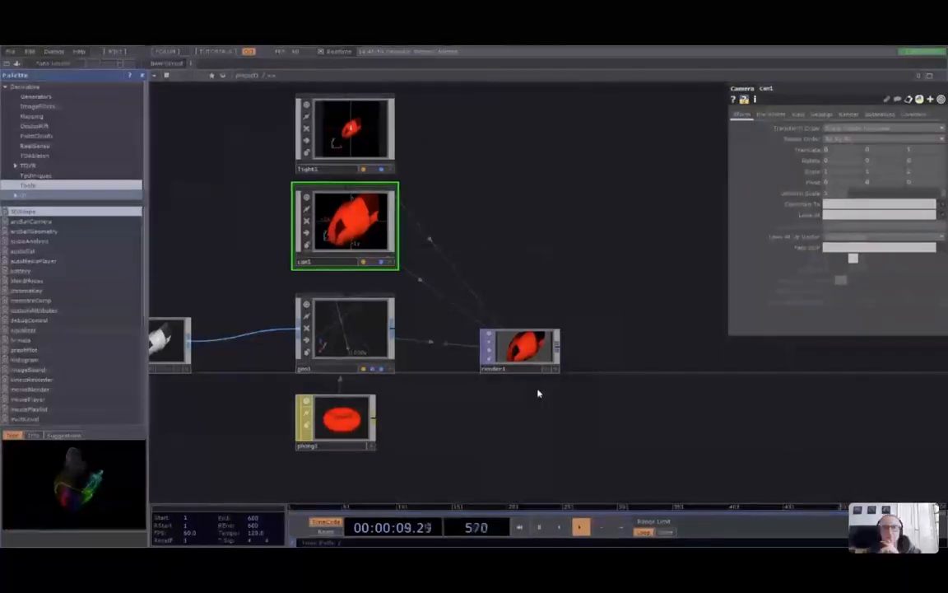
left_click(336, 419)
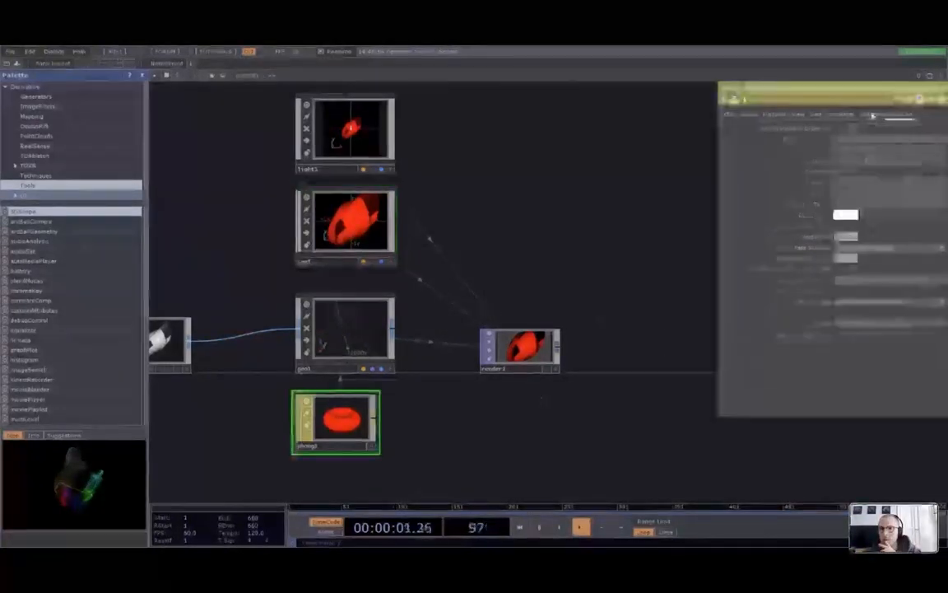
left_click(874, 326)
left_click(874, 326)
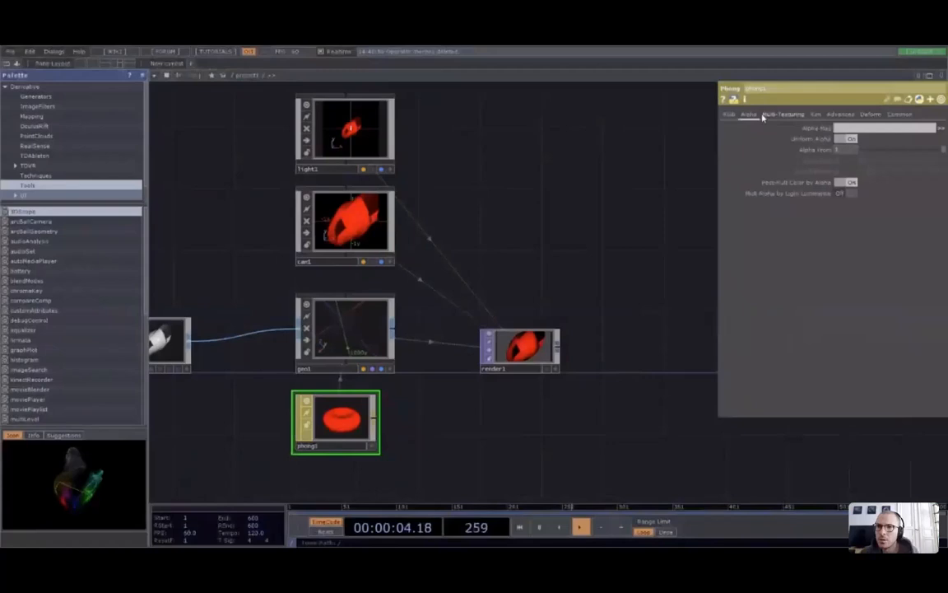
left_click(730, 115)
scroll(625, 382, "down", 8)
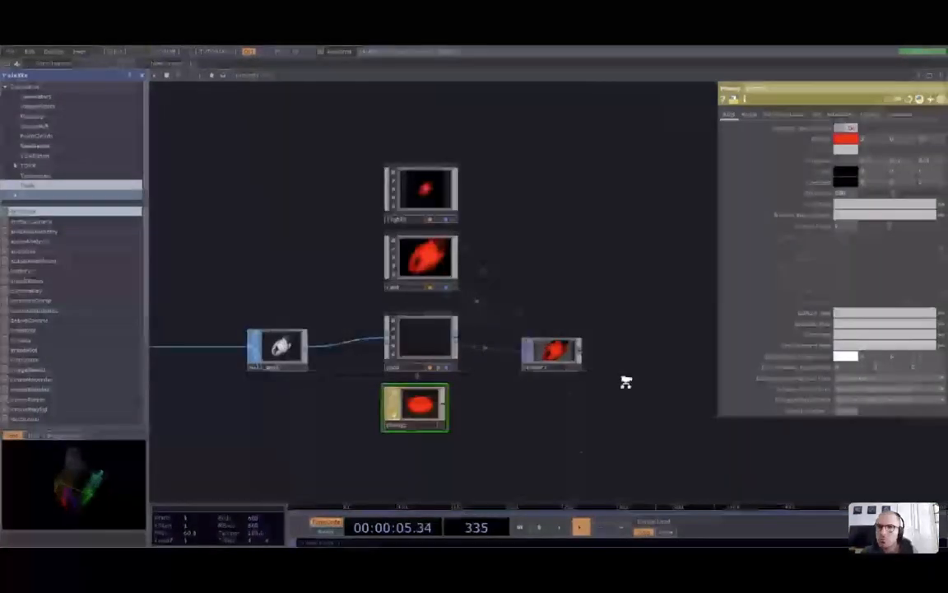
scroll(451, 395, "up", 4)
scroll(451, 395, "up", 3)
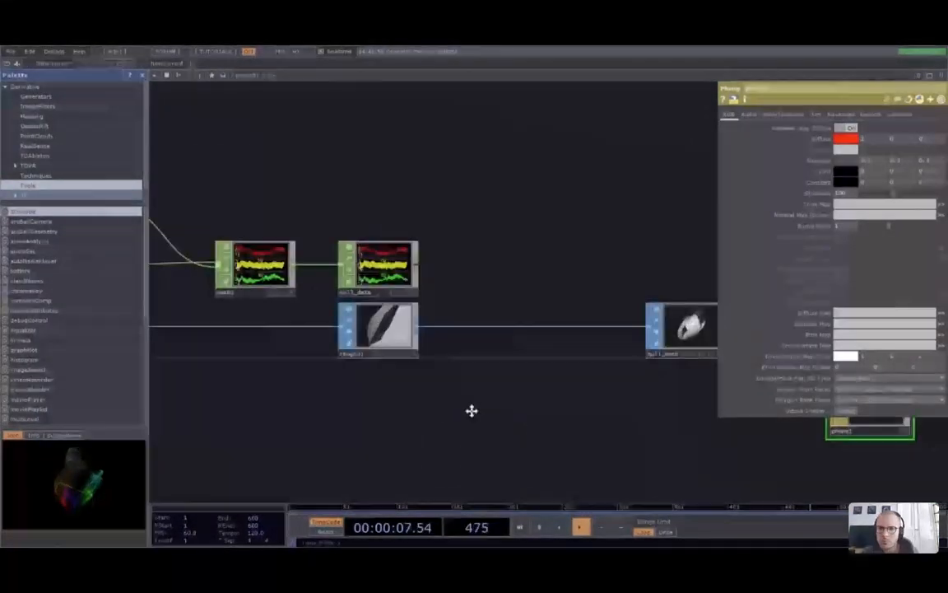
left_click_drag(472, 410, 422, 406)
left_click(880, 400)
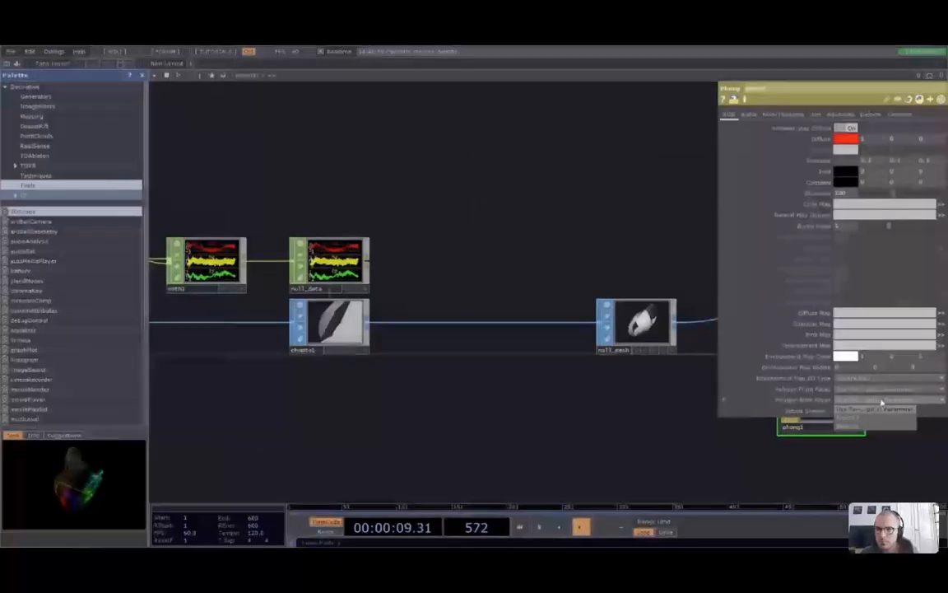
left_click(866, 412)
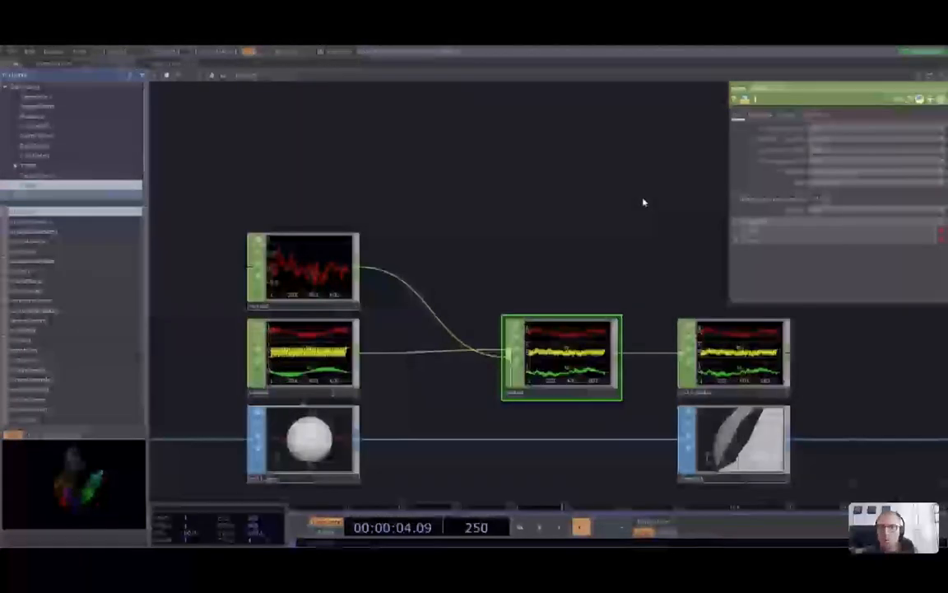
left_click(824, 150)
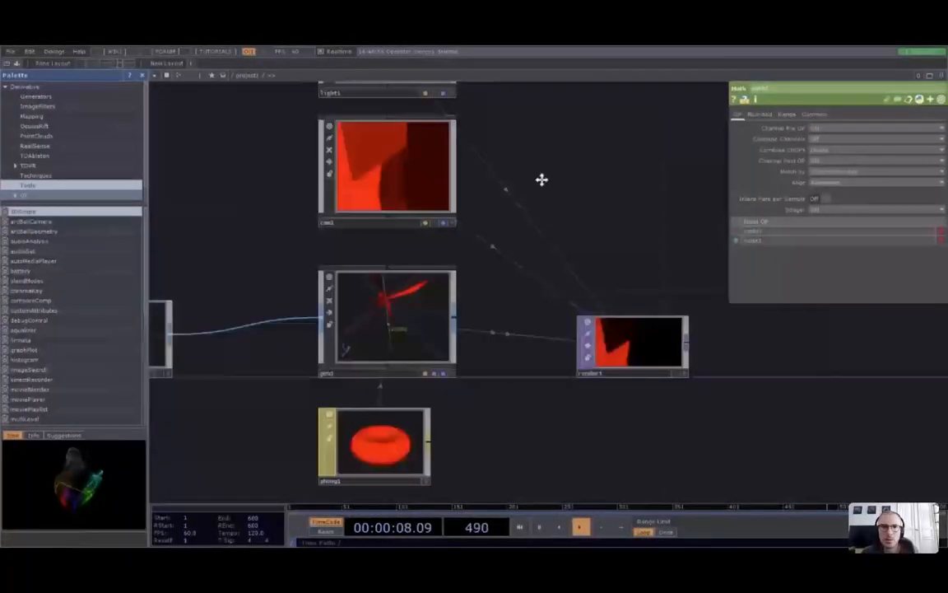
left_click_drag(542, 179, 571, 307)
left_click(419, 169)
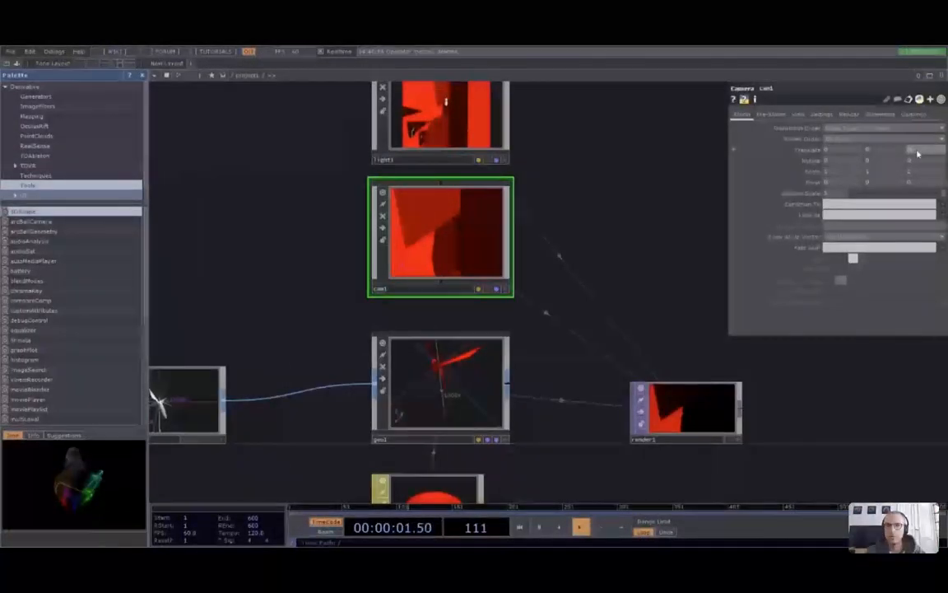
scroll(779, 444, "up", 5)
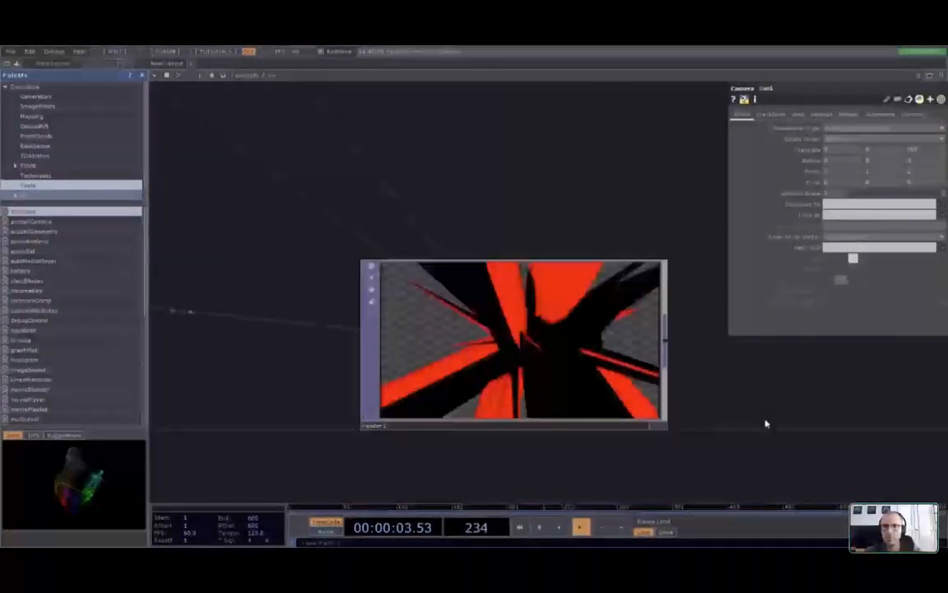
left_click_drag(766, 421, 777, 381)
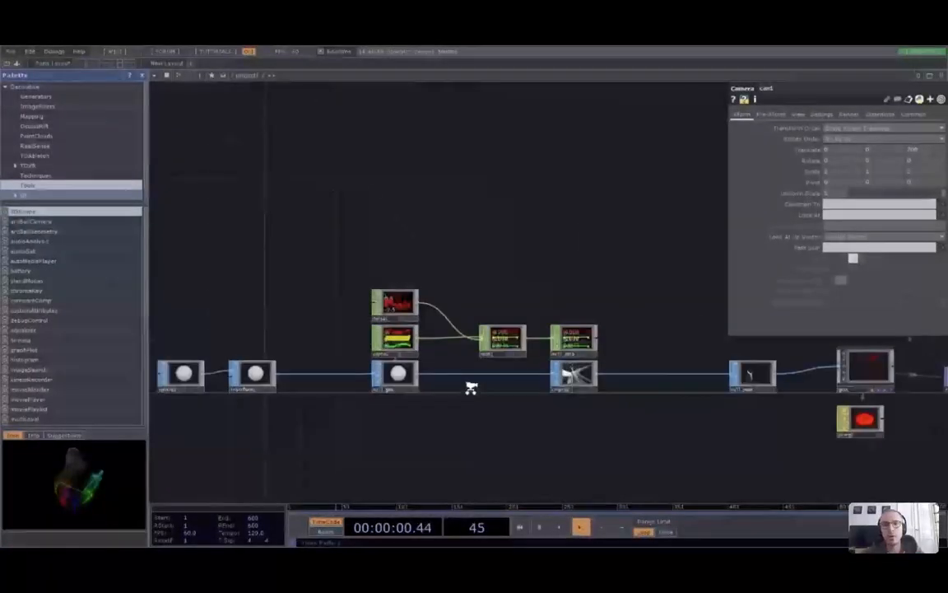
Try noise1's offset, then lengthen its Period to about 5.5 for a smoother curve
scroll(477, 394, "up", 5)
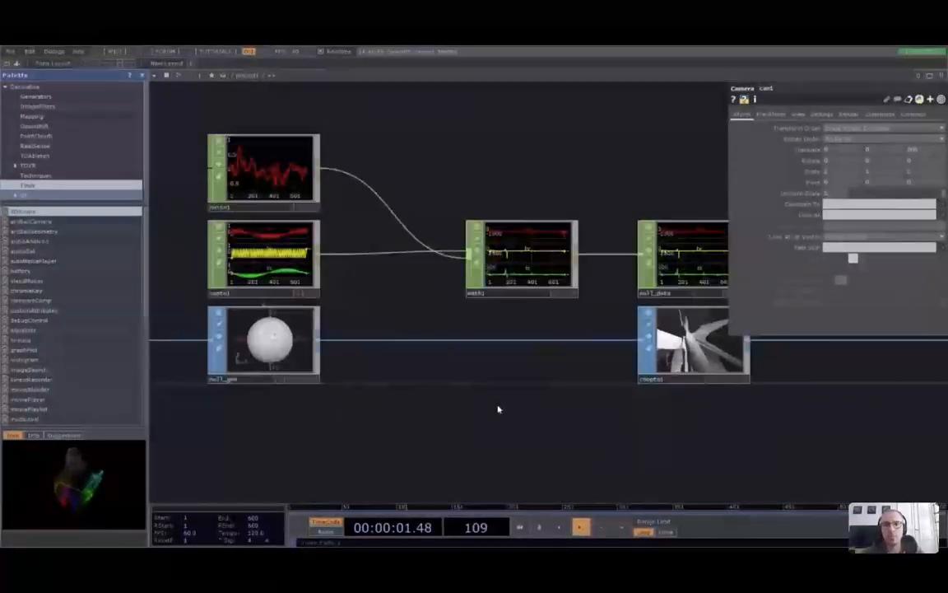
scroll(497, 409, "down", 5)
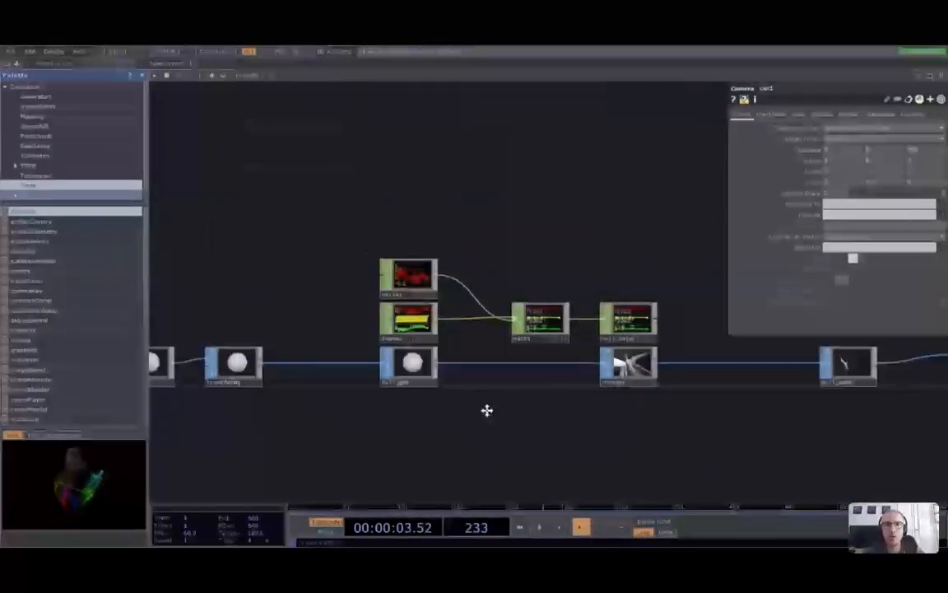
left_click_drag(487, 410, 450, 412)
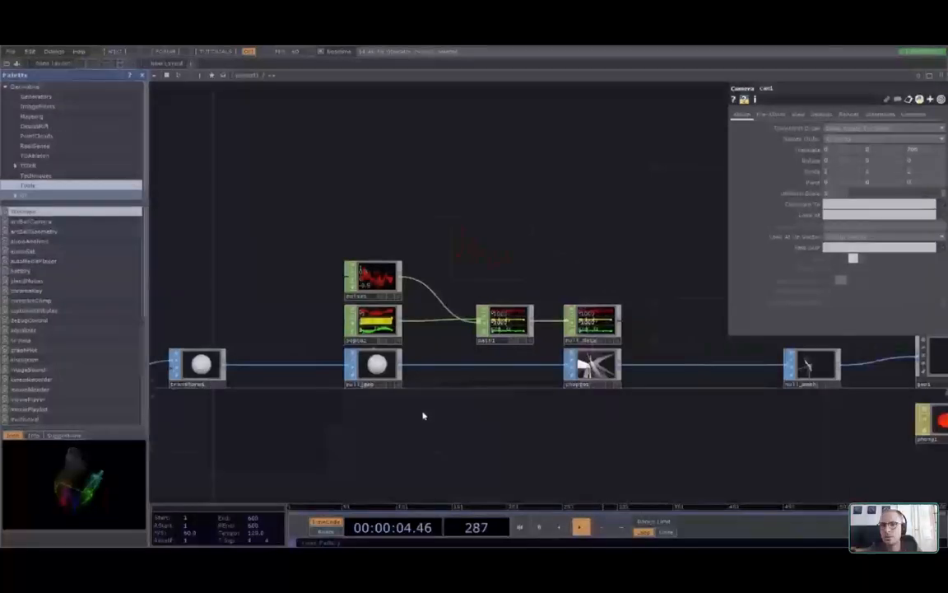
scroll(485, 290, "up", 5)
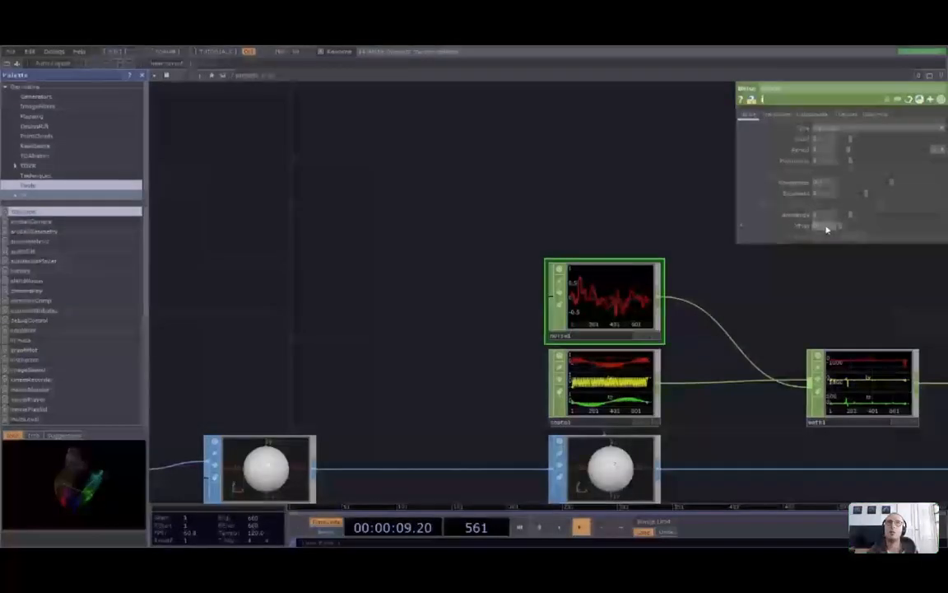
left_click_drag(851, 228, 695, 165)
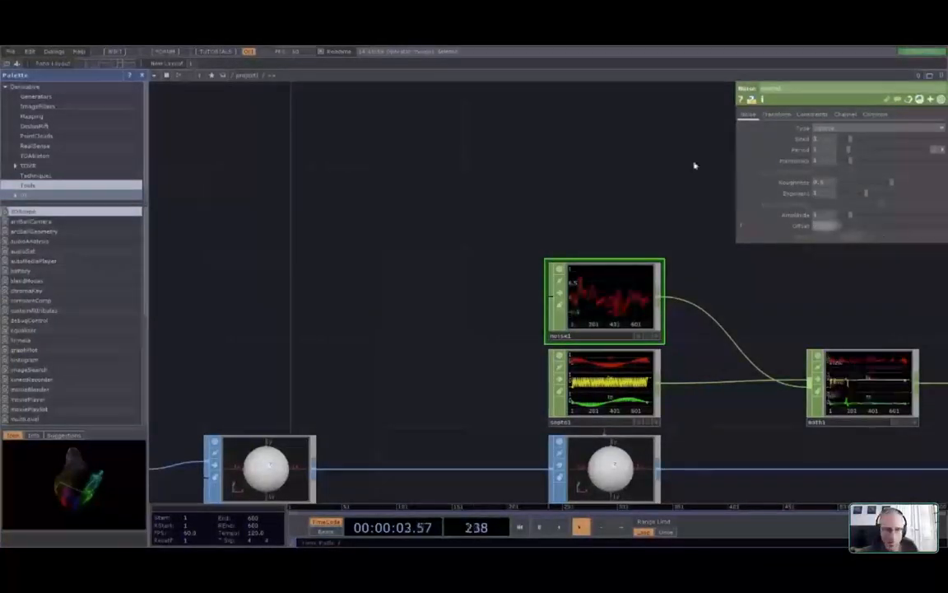
scroll(611, 313, "up", 3)
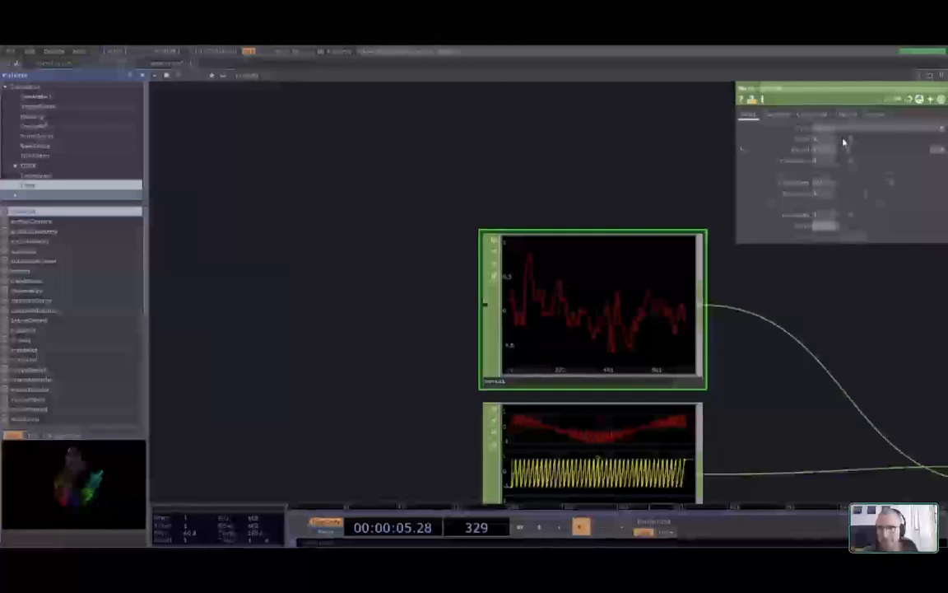
left_click_drag(850, 150, 733, 162)
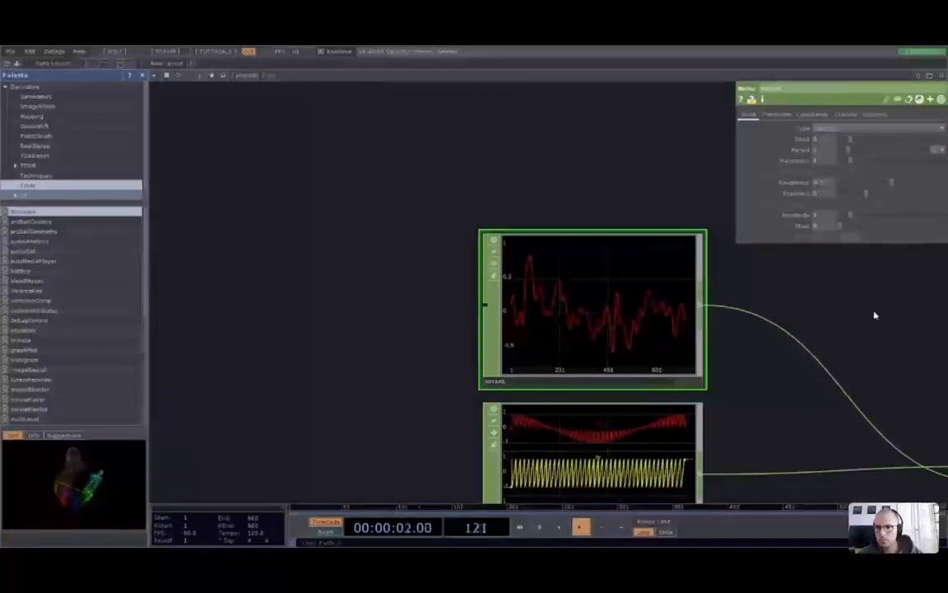
On noise1's Transform page, edit Translate Y and expand Translate into tx, ty, tz
left_click(775, 113)
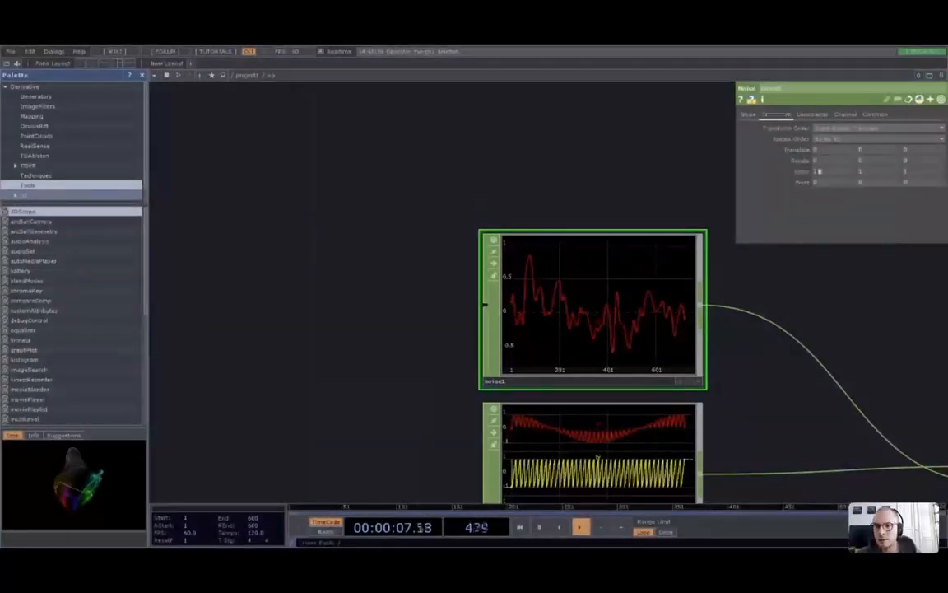
left_click(877, 151)
key("Return")
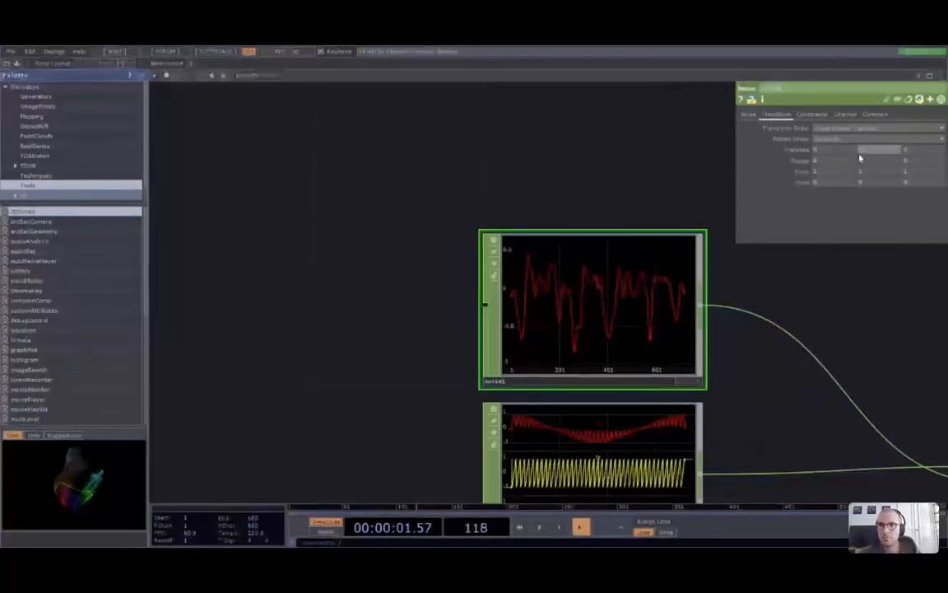
key("Return")
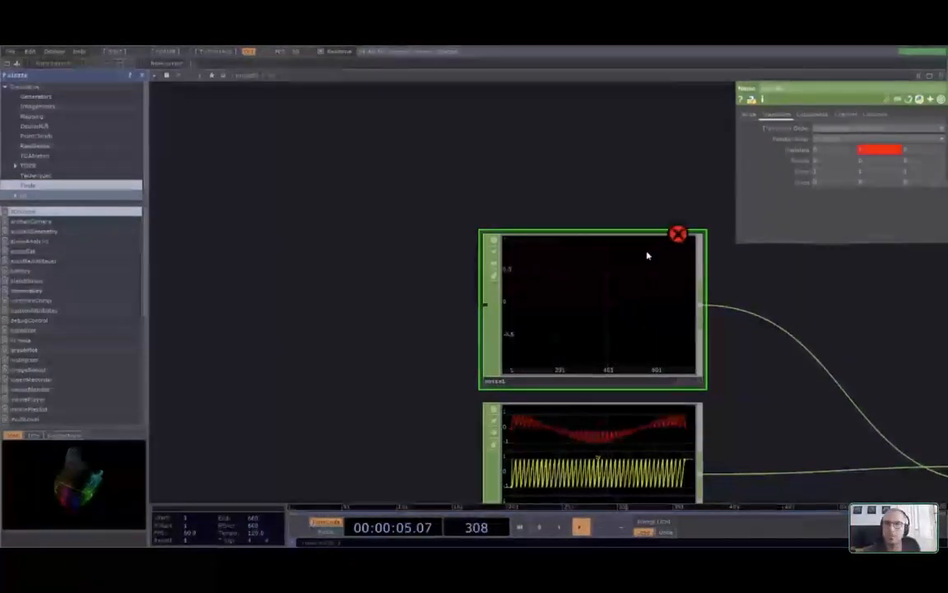
left_click(871, 150)
key("Return")
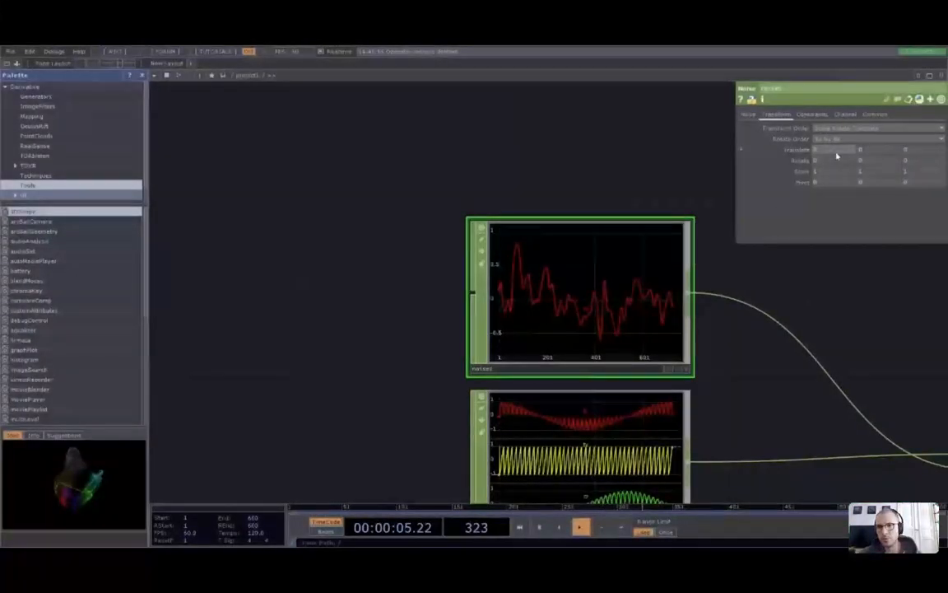
left_click(743, 152)
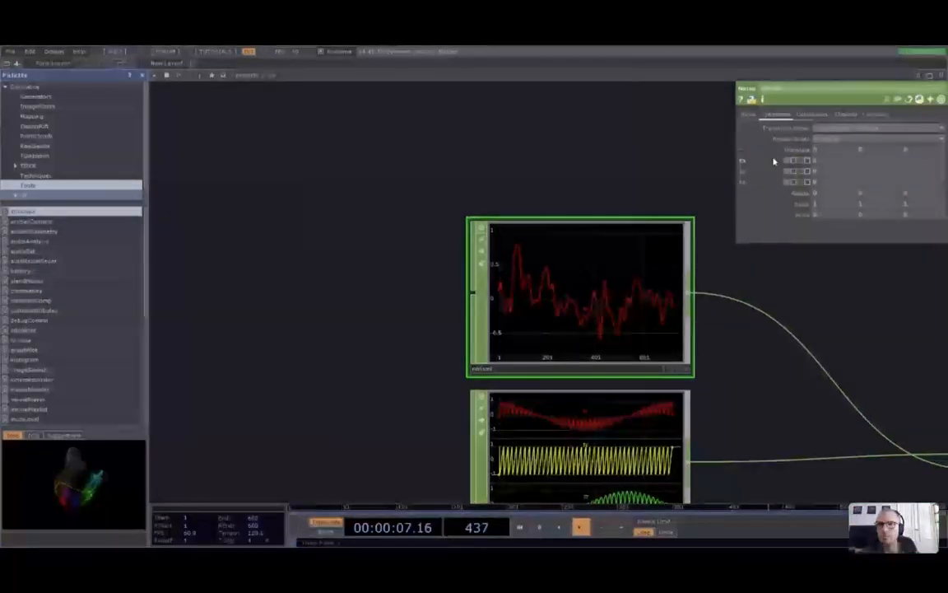
left_click_drag(842, 301, 762, 297)
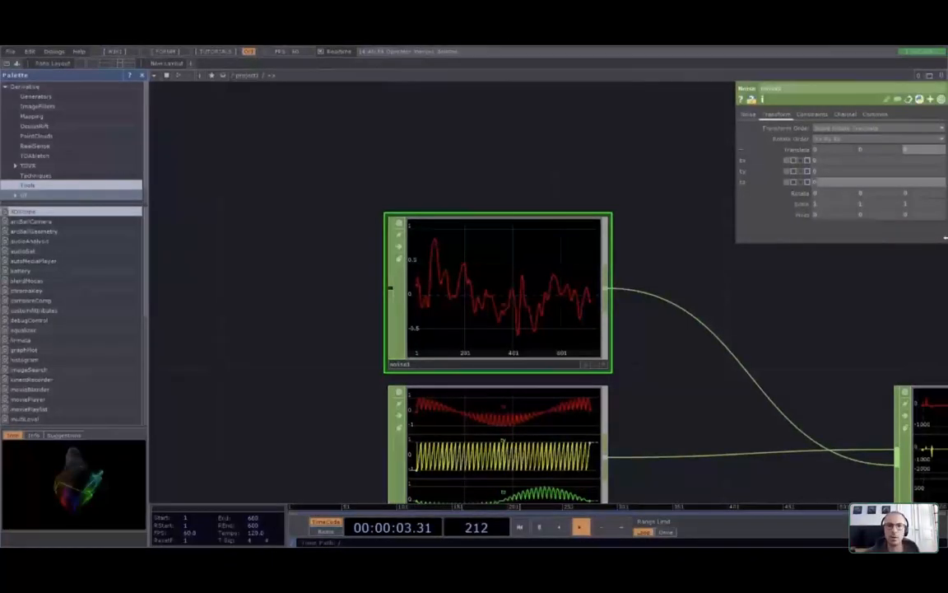
scroll(753, 301, "down", 5)
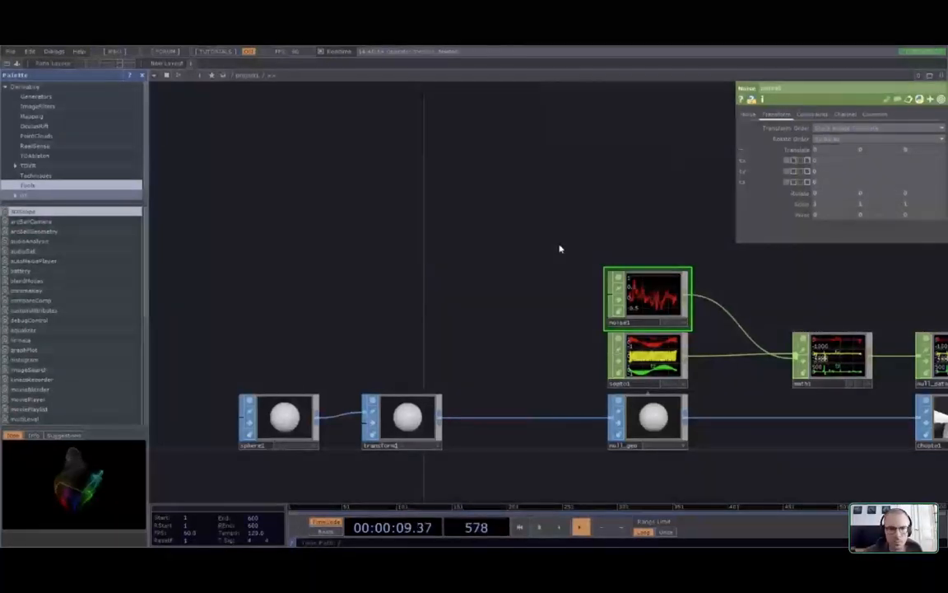
Place a new node in the empty area, then delete it as unwanted
key("Tab")
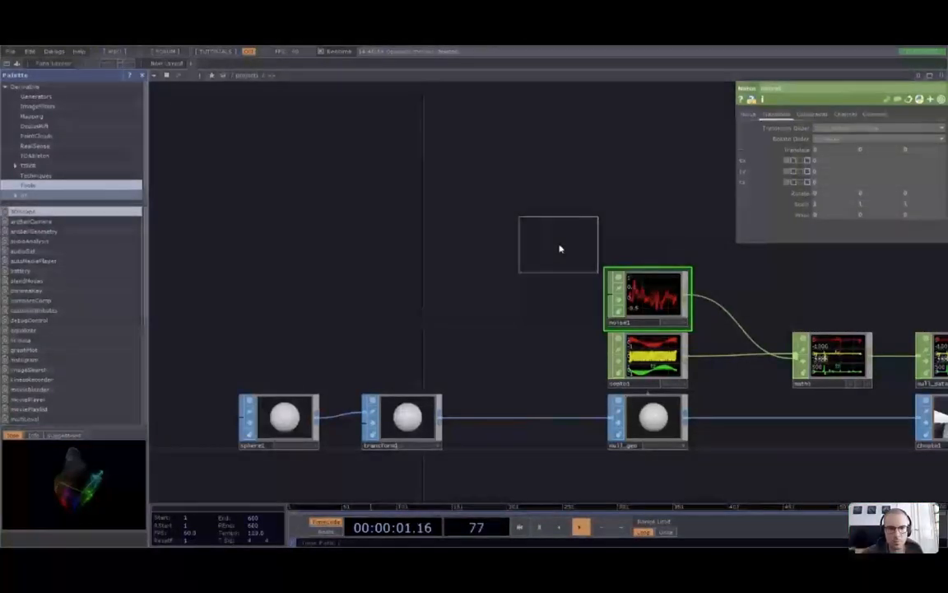
left_click(461, 301)
scroll(518, 306, "up", 3)
scroll(520, 308, "down", 2)
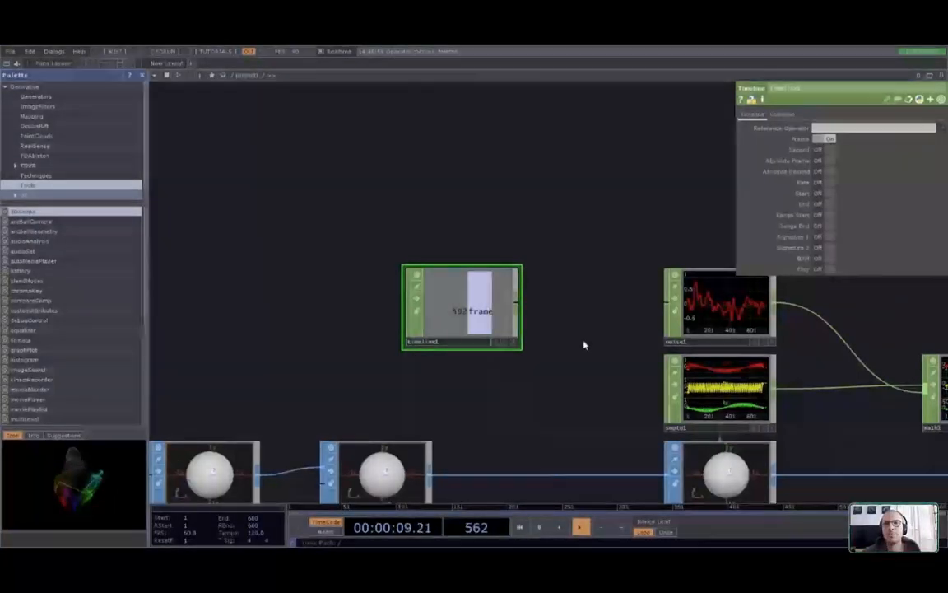
left_click_drag(584, 345, 660, 323)
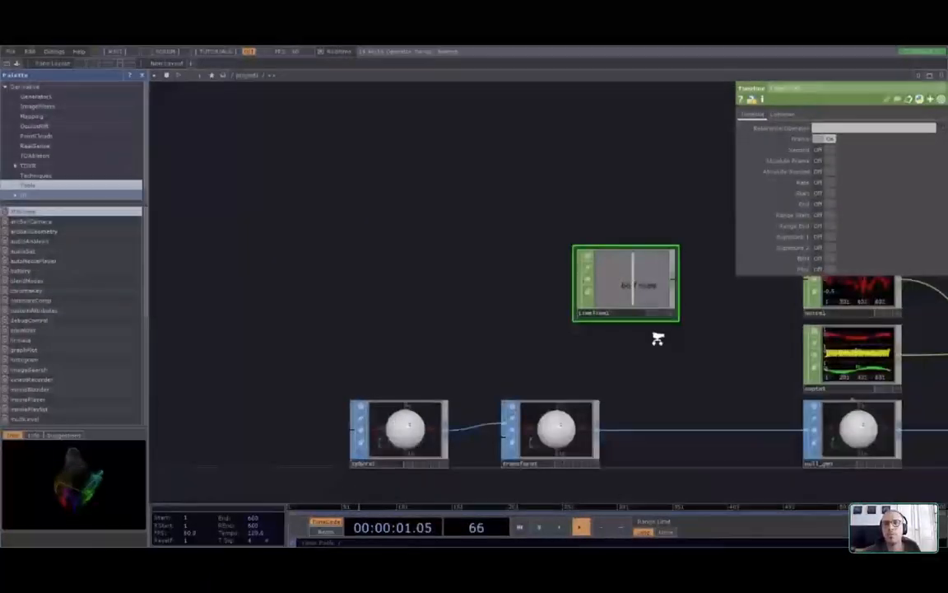
scroll(650, 336, "up", 1)
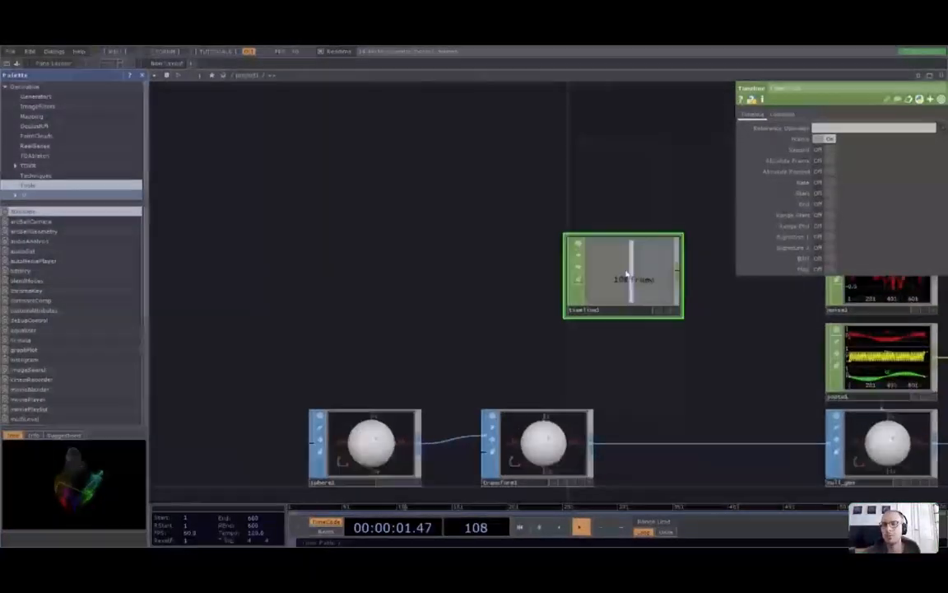
key("Delete")
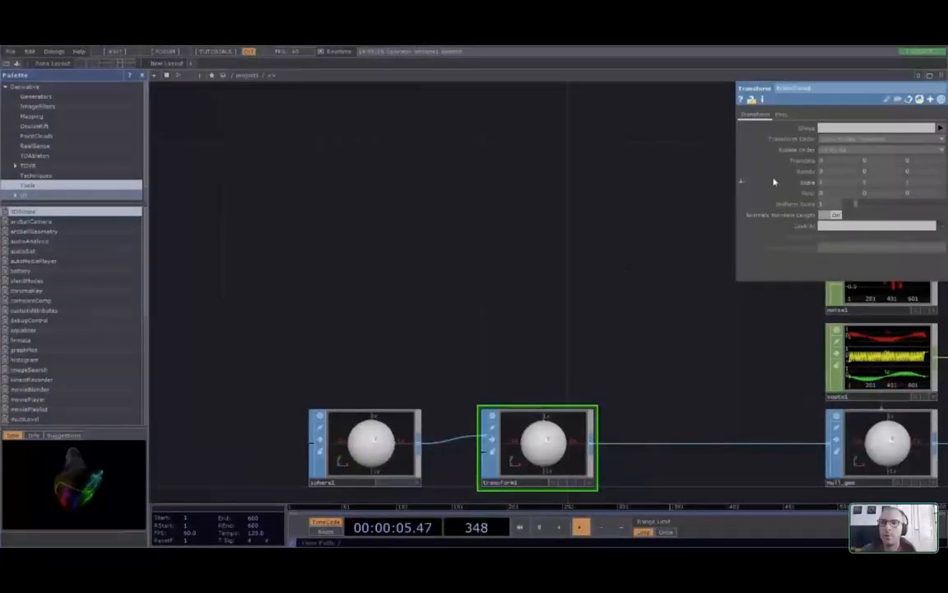
Add a timeline1 CHOP above the sphere chain and wire it into a Null named null_timeline
key("ctrl+v")
left_click(371, 288)
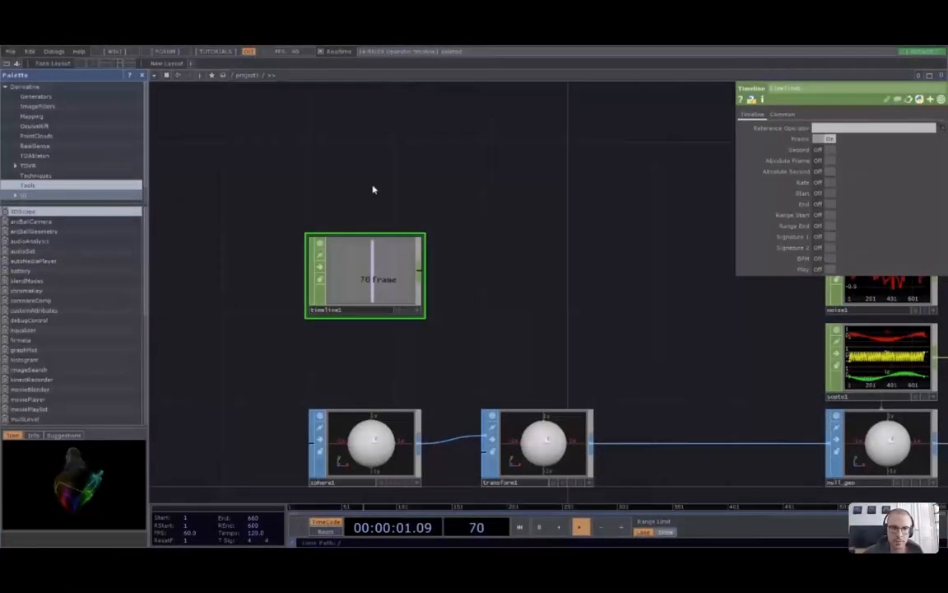
left_click(420, 271)
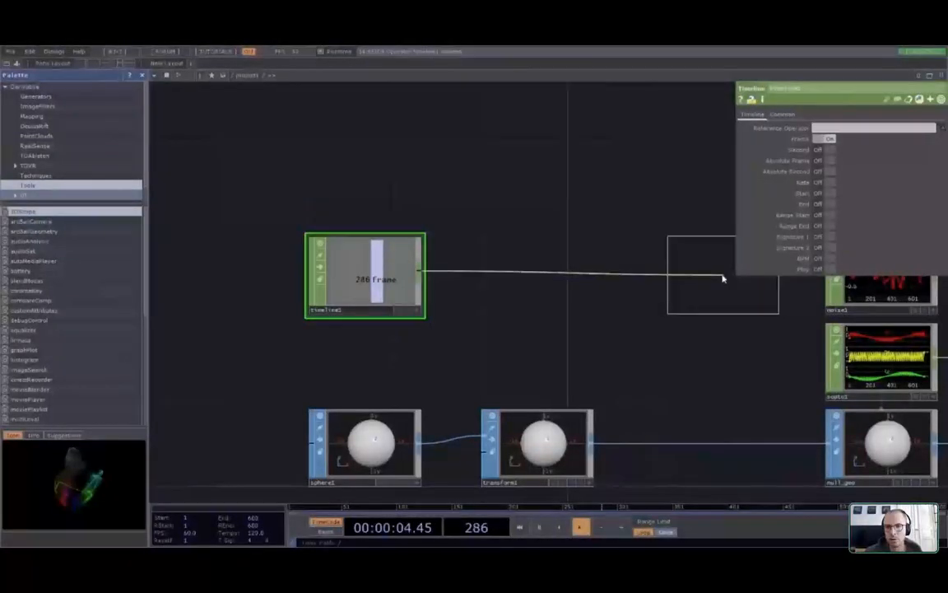
left_click(624, 280)
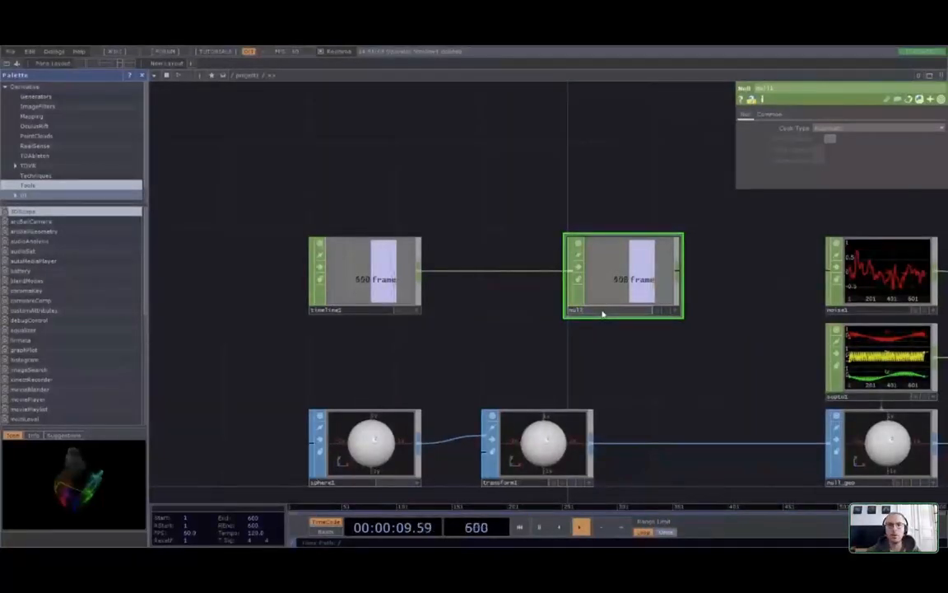
type("_timeline")
key("Return")
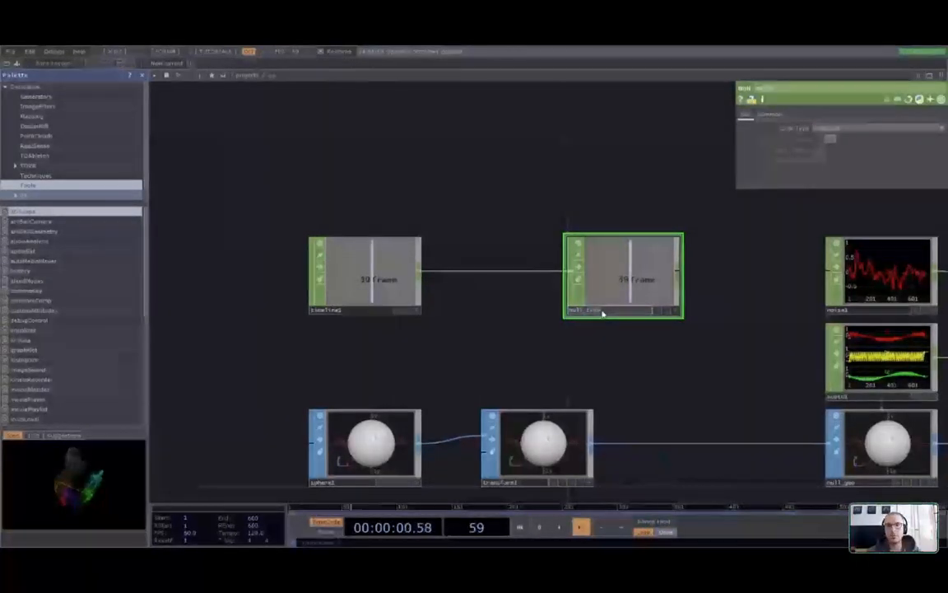
Link noise1's Translate X to null_timeline's frame channel as a CHOP reference
left_click_drag(686, 407, 529, 409)
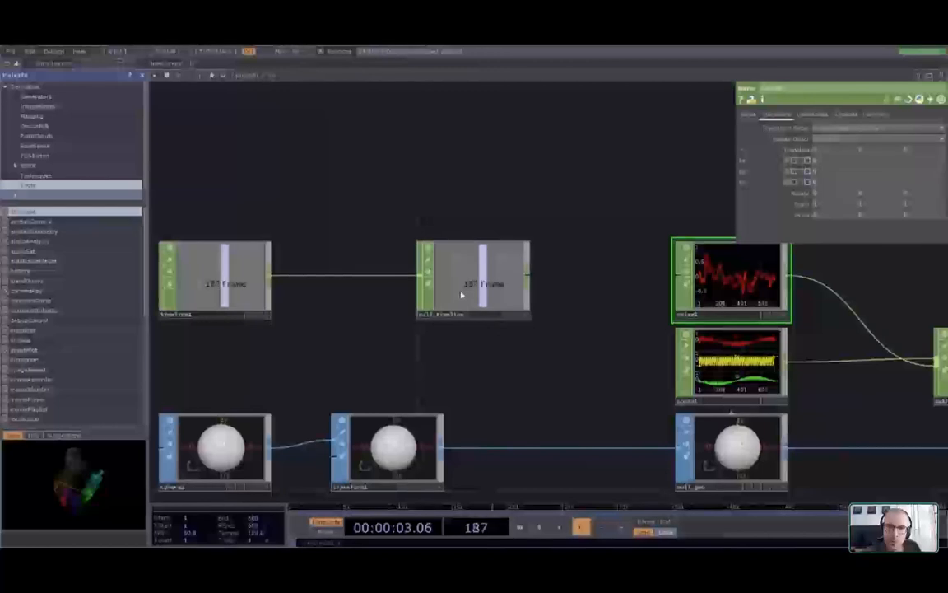
scroll(464, 288, "up", 3)
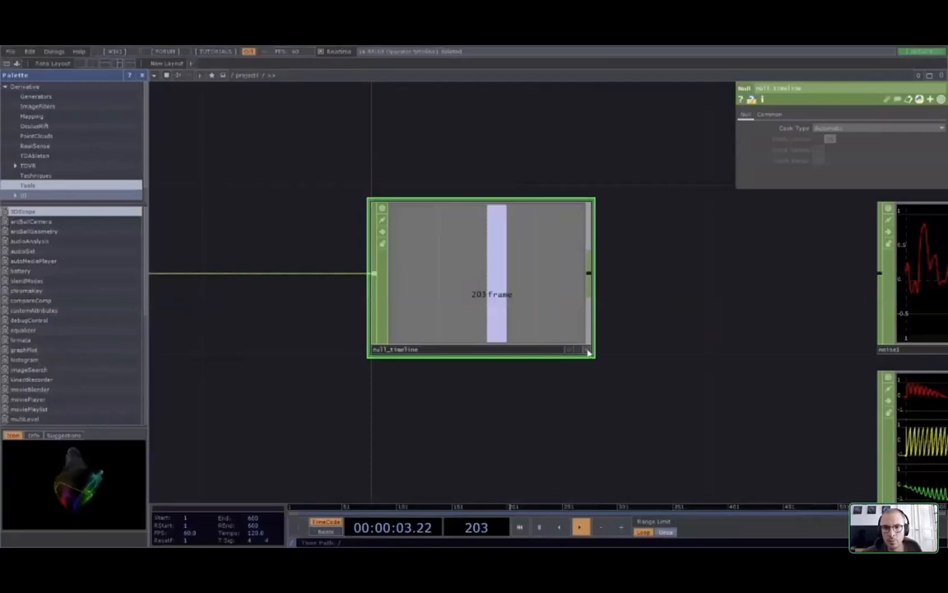
left_click_drag(754, 337, 665, 349)
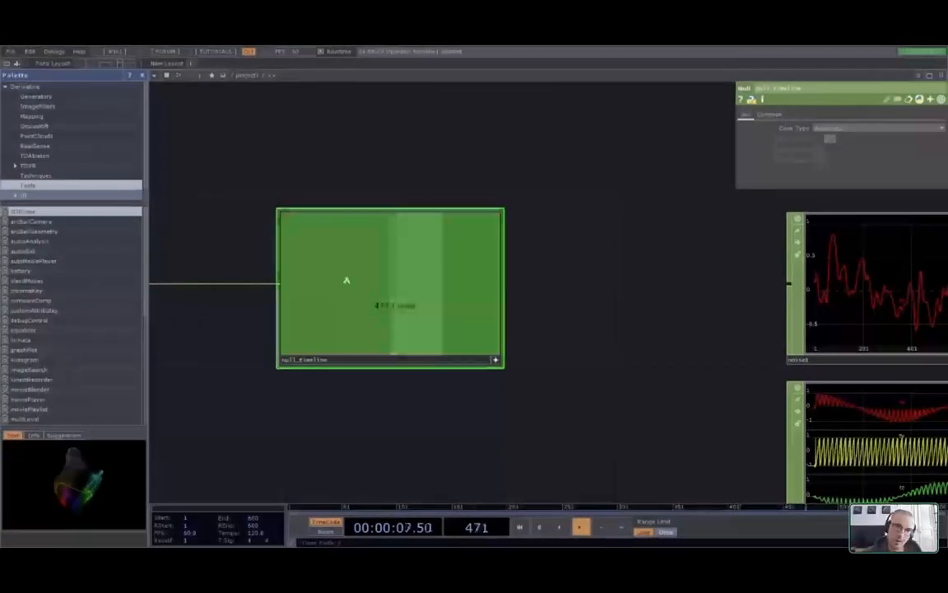
left_click(842, 276)
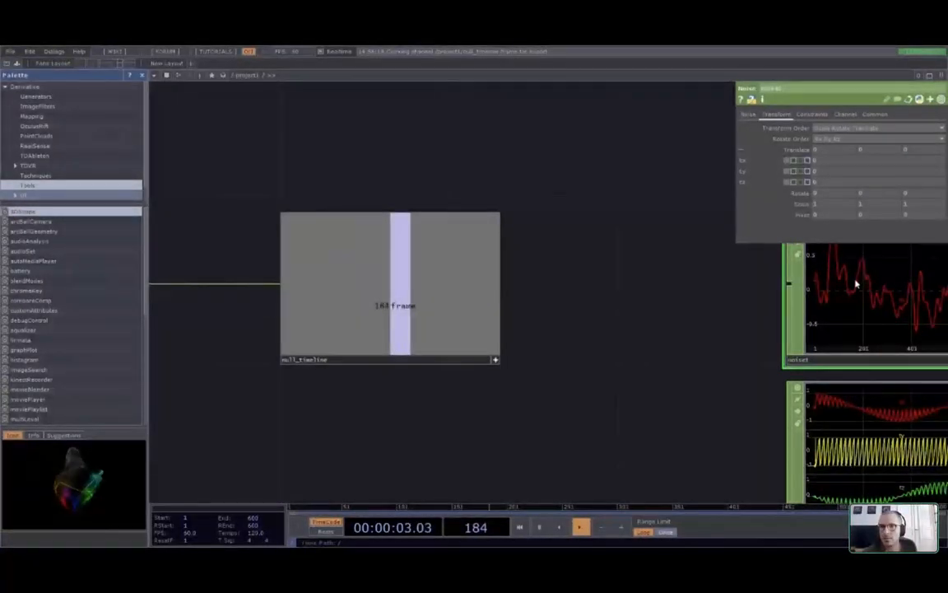
key("ctrl+z")
left_click_drag(679, 348, 359, 345)
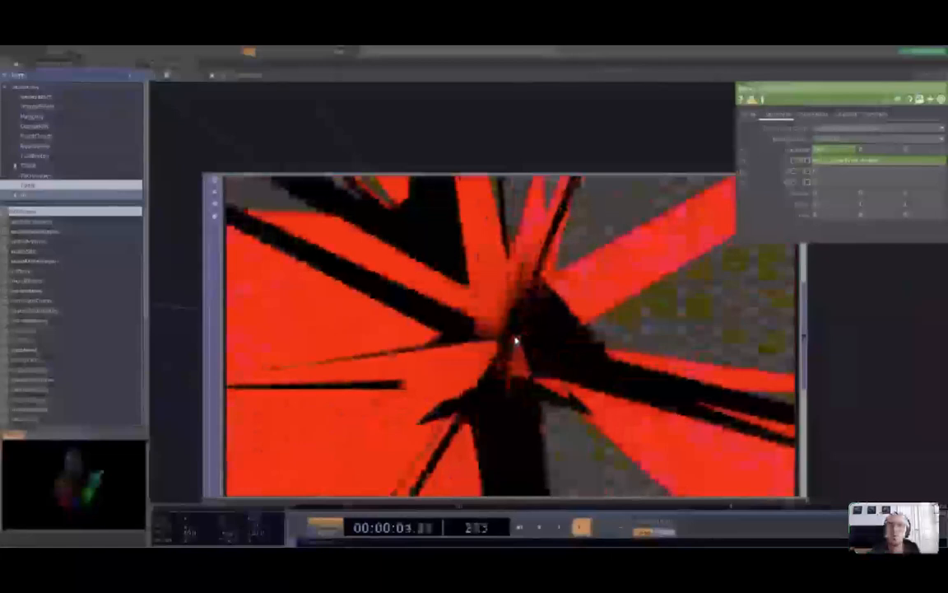
Pan to the upstream nodes and open the context menu on the timeline1–null_timeline wire
scroll(517, 338, "down", 10)
scroll(539, 409, "down", 2)
left_click_drag(189, 437, 434, 430)
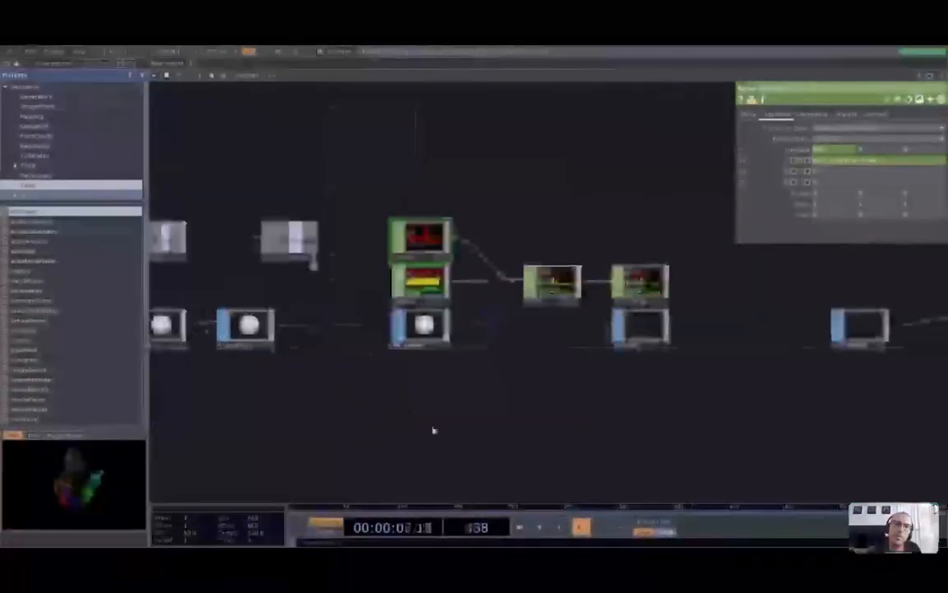
left_click_drag(328, 433, 466, 447)
scroll(465, 436, "up", 5)
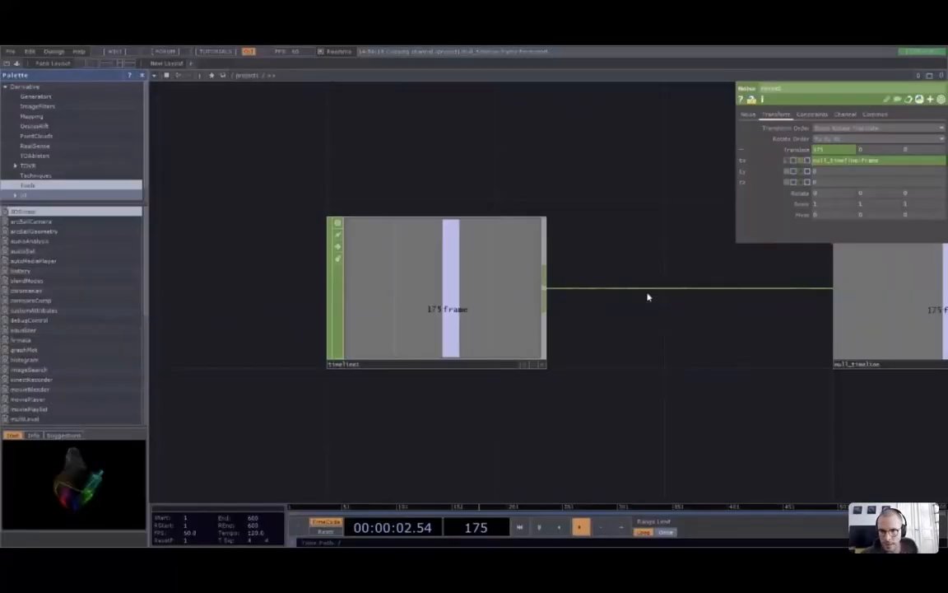
right_click(647, 292)
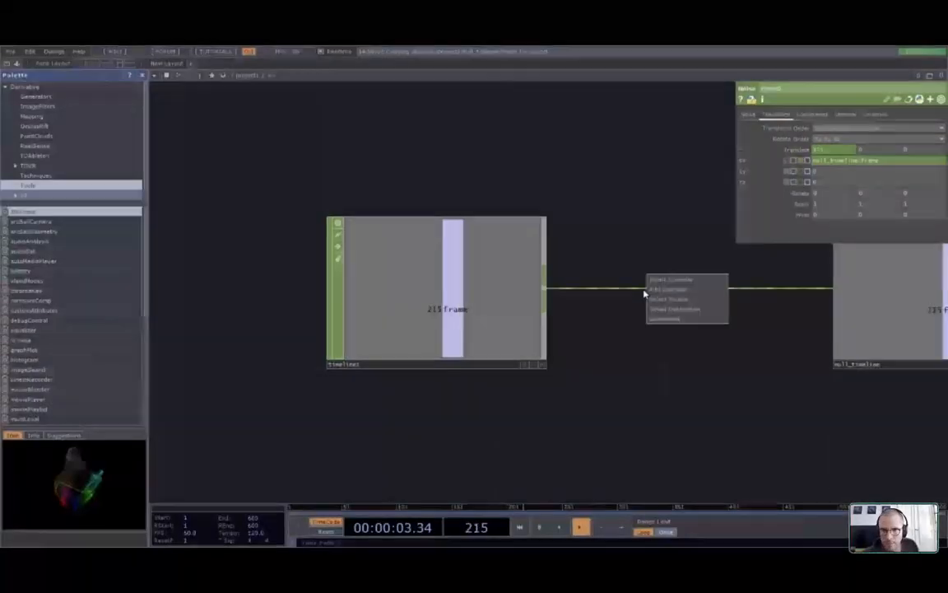
Insert a Math CHOP, math2, into the wire between timeline1 and null_timeline
left_click(657, 282)
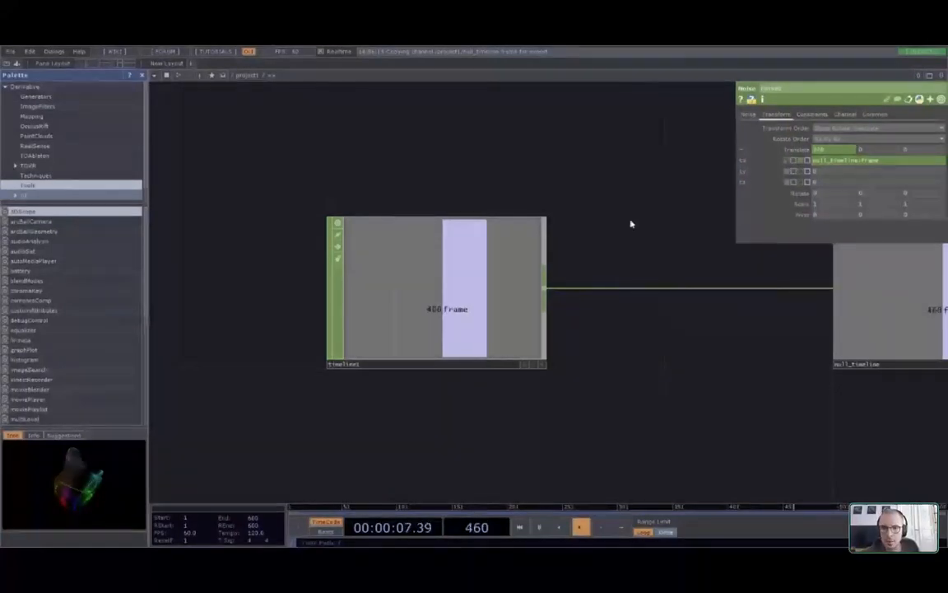
left_click(680, 214)
left_click(692, 289)
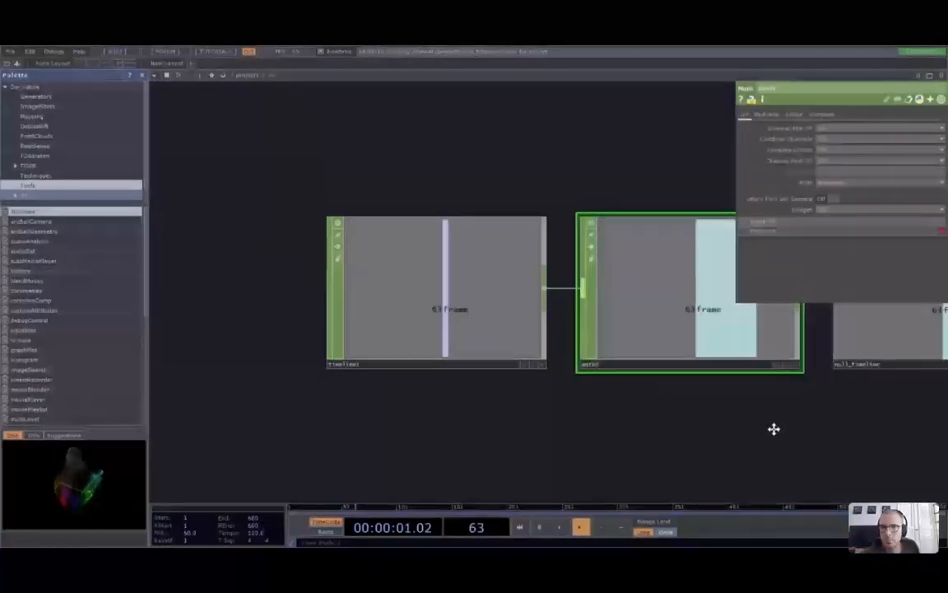
middle_click_drag(772, 430, 693, 418)
left_click_drag(694, 418, 609, 412)
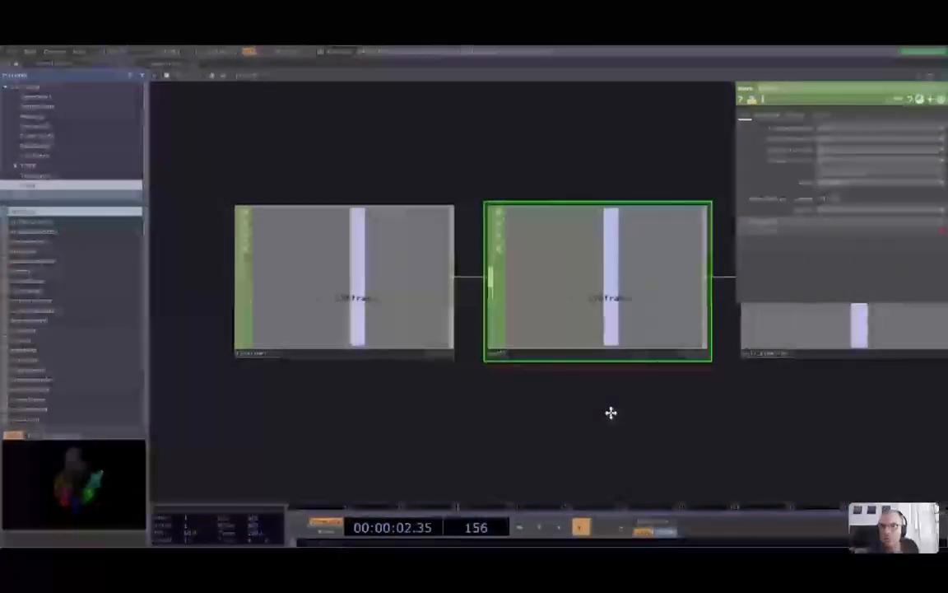
On math2's Mult-Add page, set Multiply to 0.1
left_click(773, 116)
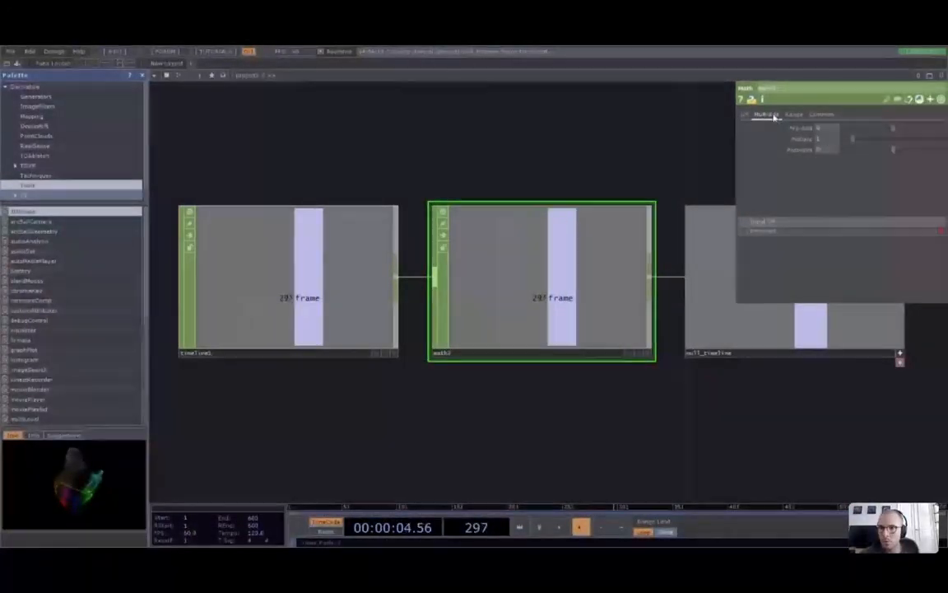
left_click(746, 116)
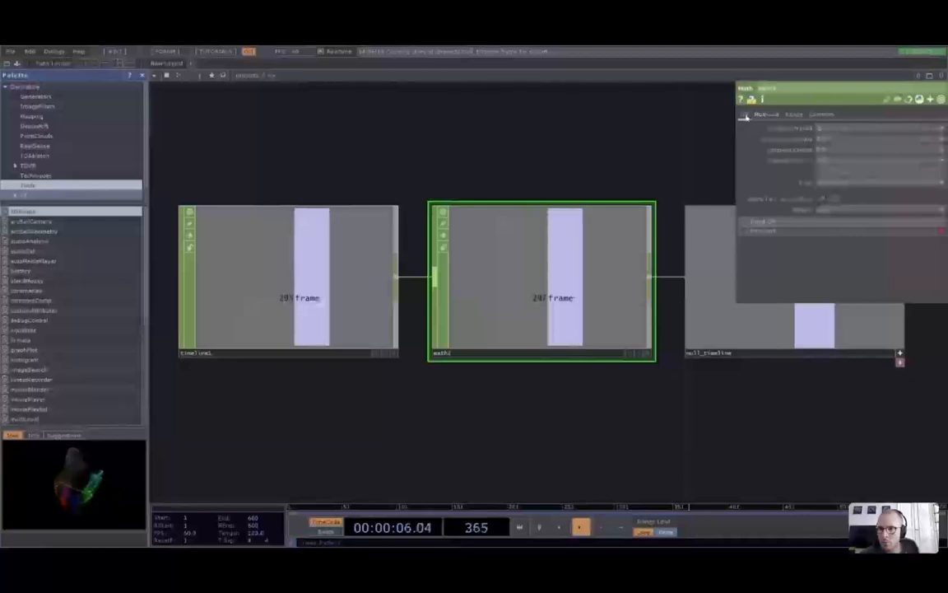
left_click(793, 115)
left_click(814, 116)
left_click(773, 117)
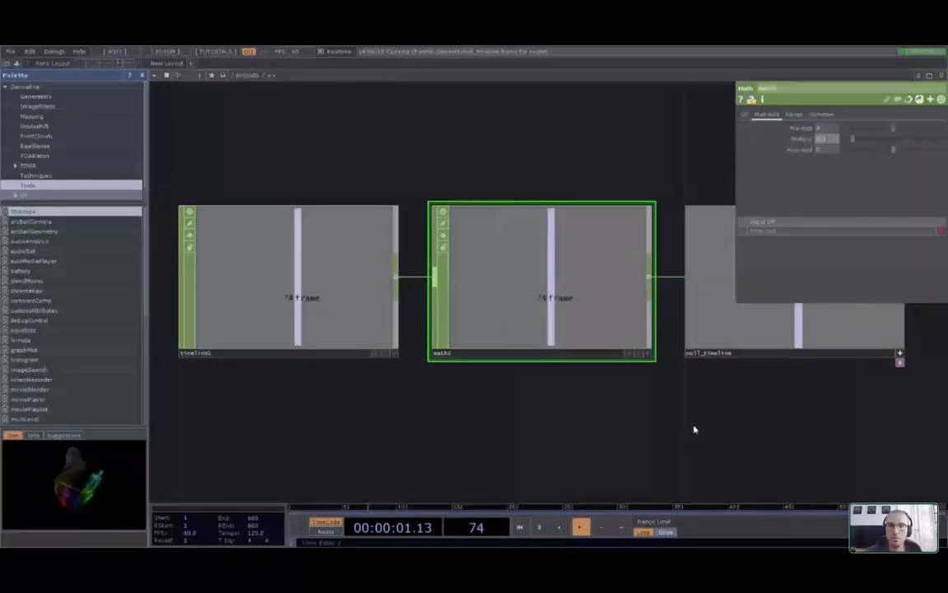
scroll(684, 426, "down", 2)
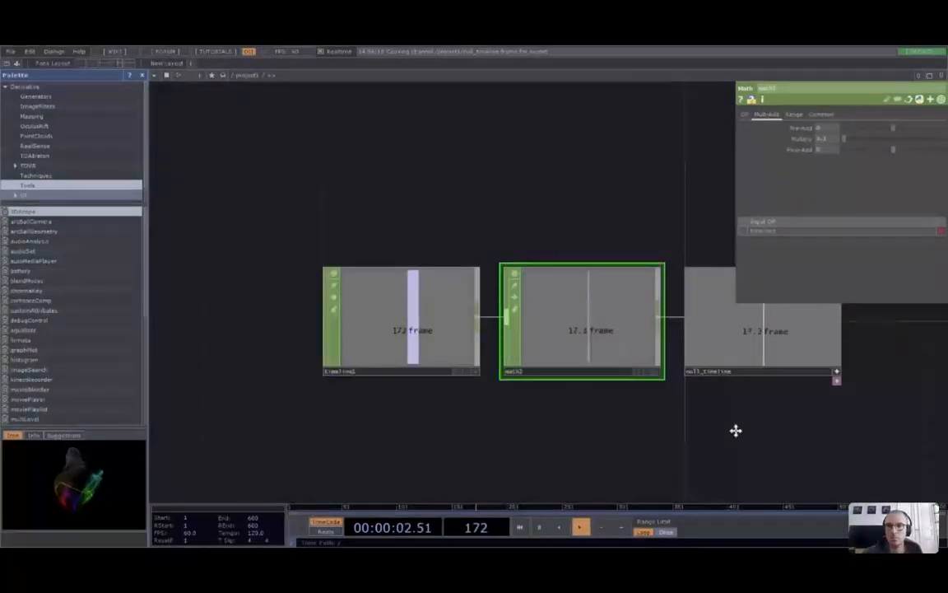
left_click_drag(734, 429, 305, 340)
scroll(304, 340, "down", 3)
scroll(506, 285, "up", 5)
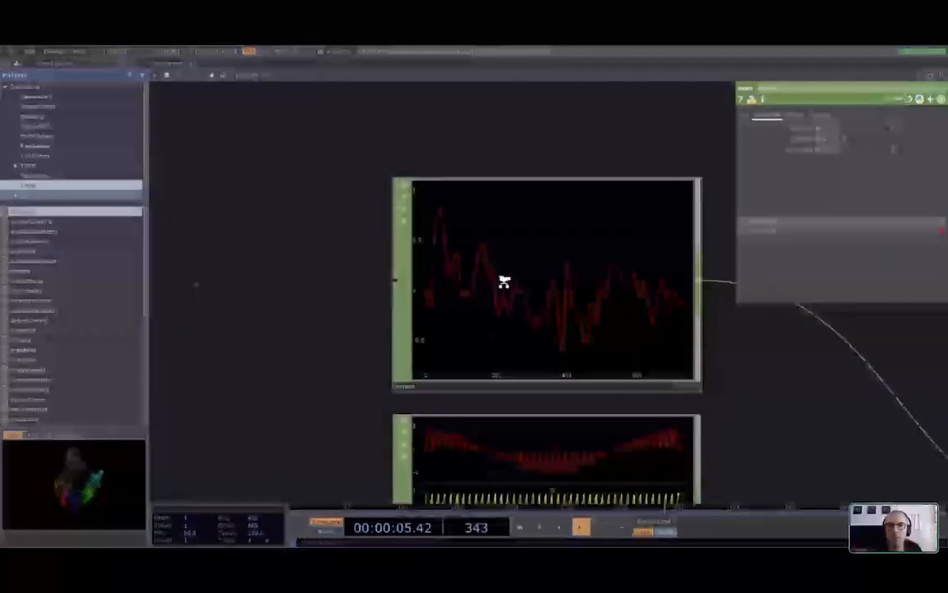
Replace math2's Multiply value with 0.01
scroll(501, 280, "down", 3)
left_click_drag(719, 313, 740, 303)
scroll(740, 303, "up", 3)
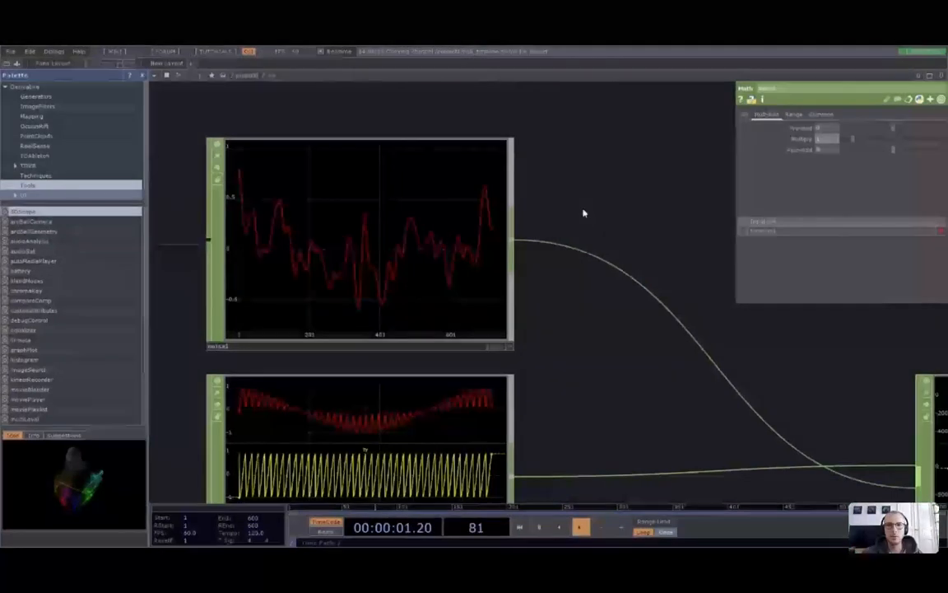
left_click_drag(829, 141, 777, 140)
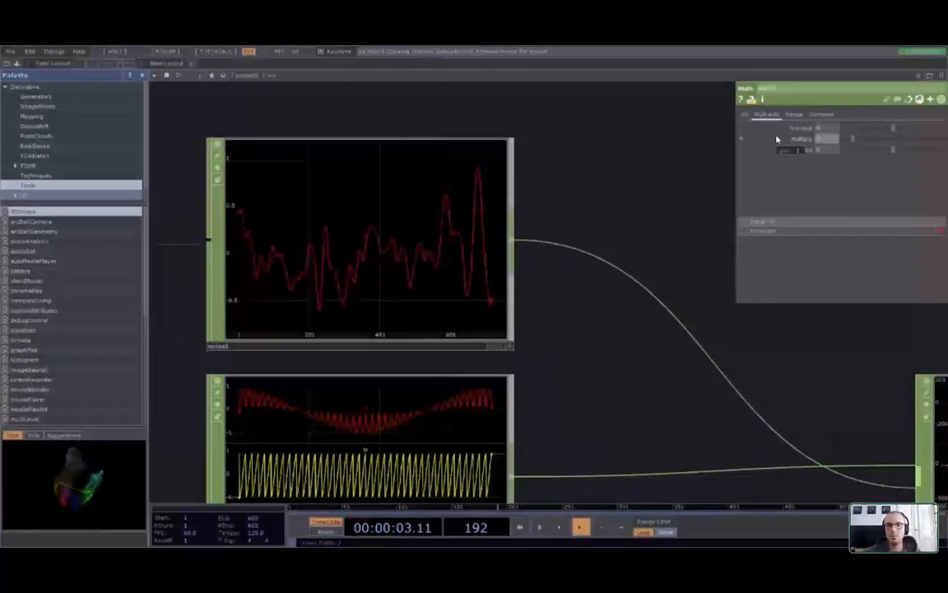
key("BackSpace")
Attach a moviefileout1 TOP to render1's output, writing TDMovieOut.0.mov with Record off
left_click_drag(569, 313, 511, 309)
scroll(540, 360, "down", 1)
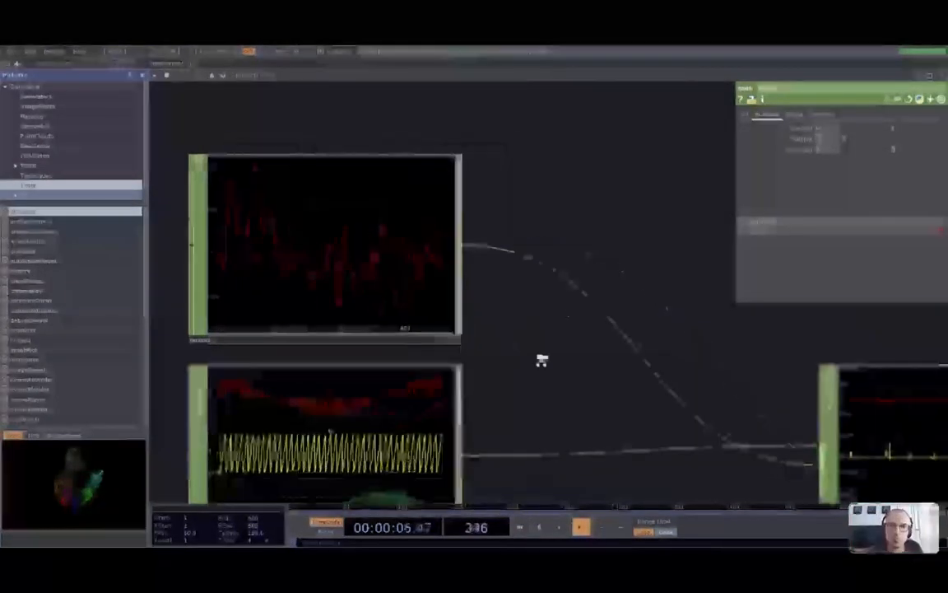
left_click_drag(540, 359, 358, 243)
scroll(595, 412, "down", 2)
left_click_drag(594, 411, 355, 354)
scroll(354, 355, "down", 2)
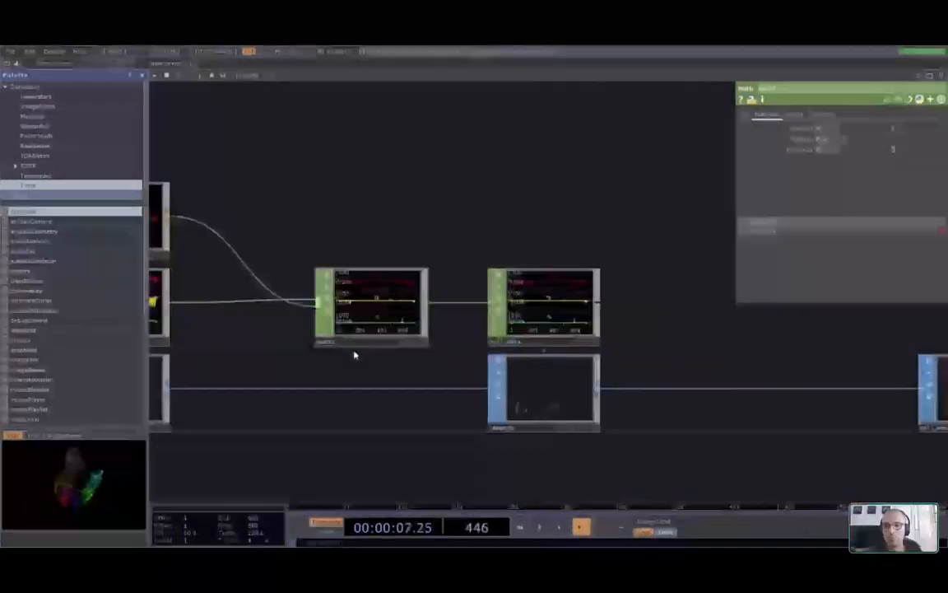
left_click_drag(740, 407, 355, 355)
left_click_drag(658, 390, 321, 391)
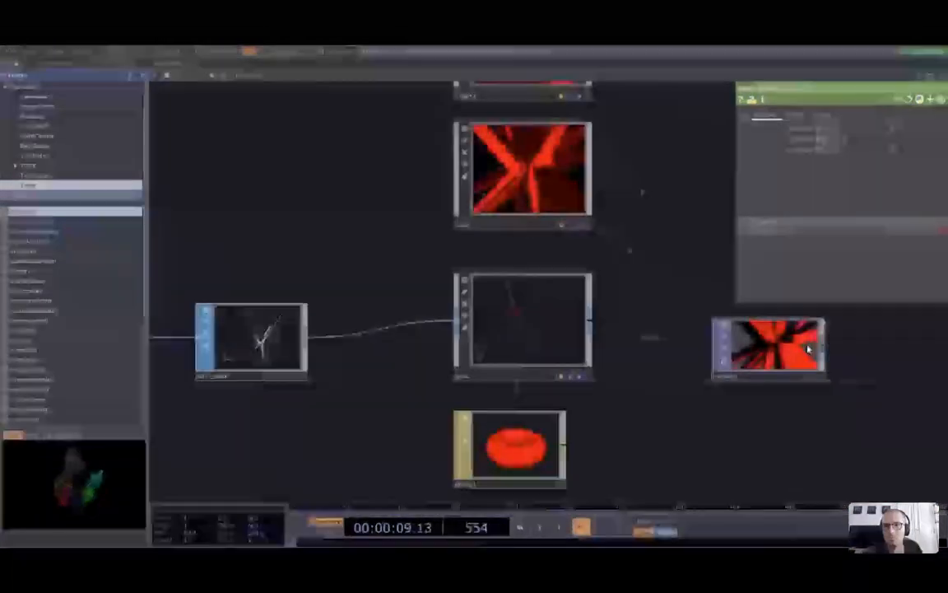
left_click_drag(853, 357, 783, 351)
scroll(782, 352, "up", 4)
scroll(783, 352, "up", 2)
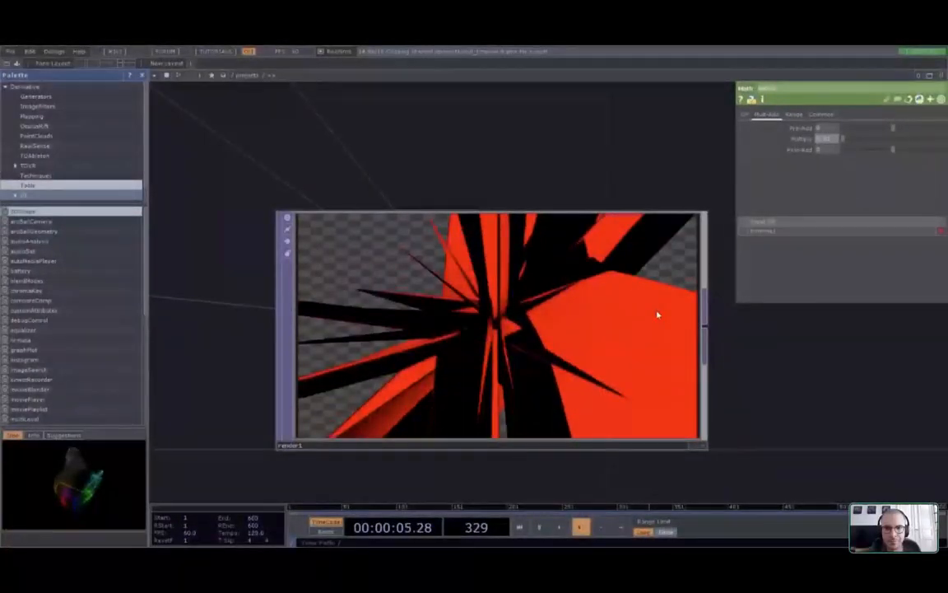
scroll(640, 316, "down", 5)
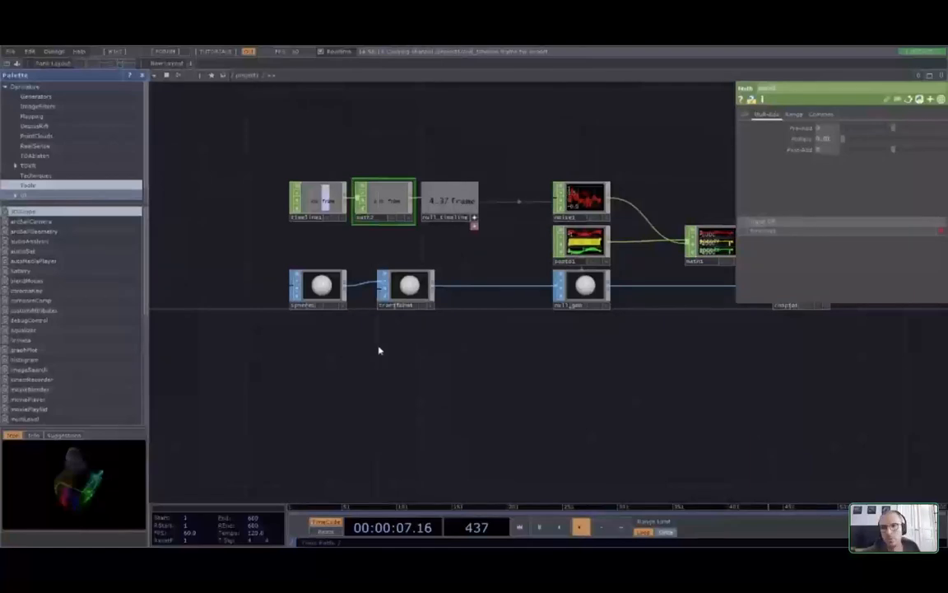
left_click_drag(439, 170, 408, 205)
left_click_drag(638, 176, 399, 186)
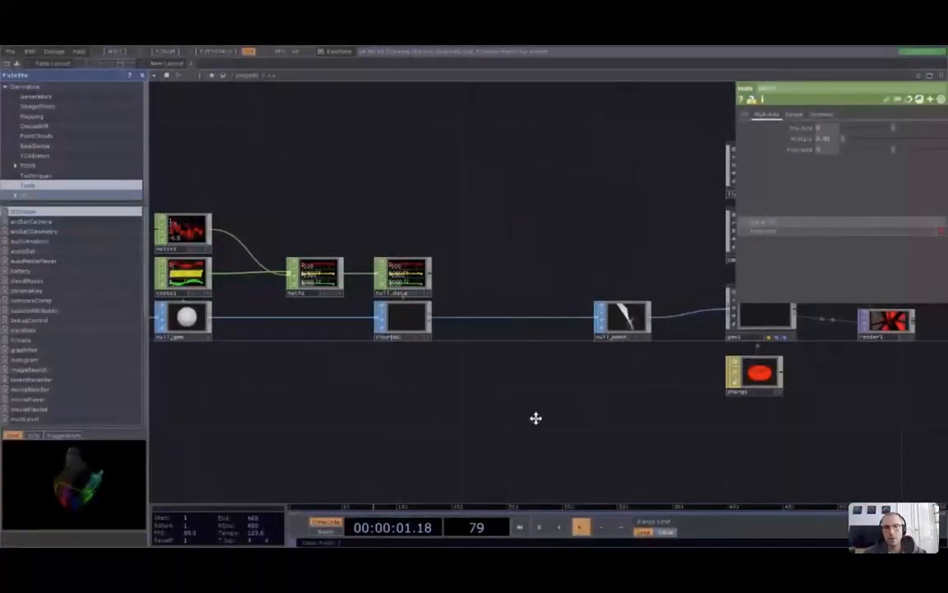
left_click_drag(536, 418, 364, 429)
scroll(529, 343, "up", 8)
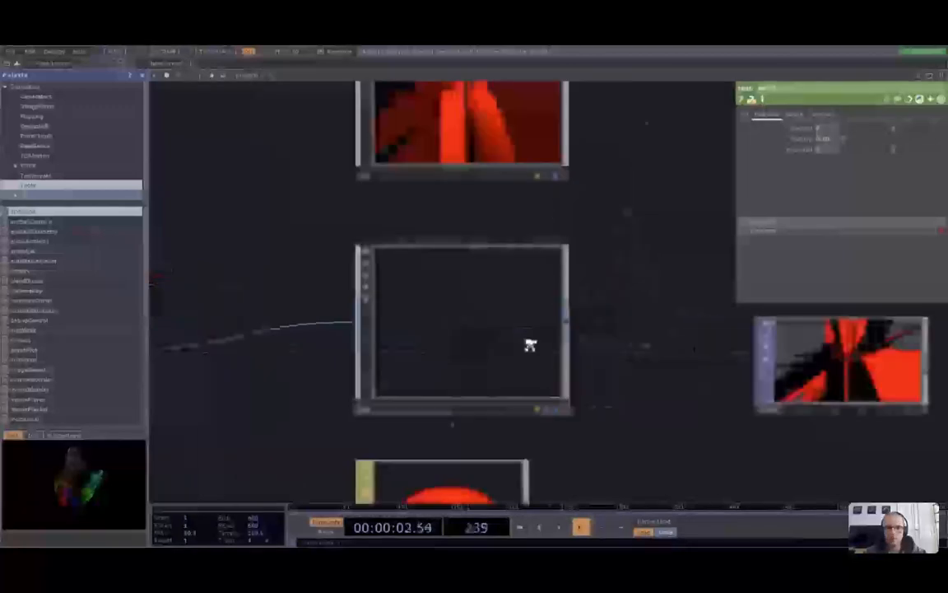
scroll(741, 338, "up", 4)
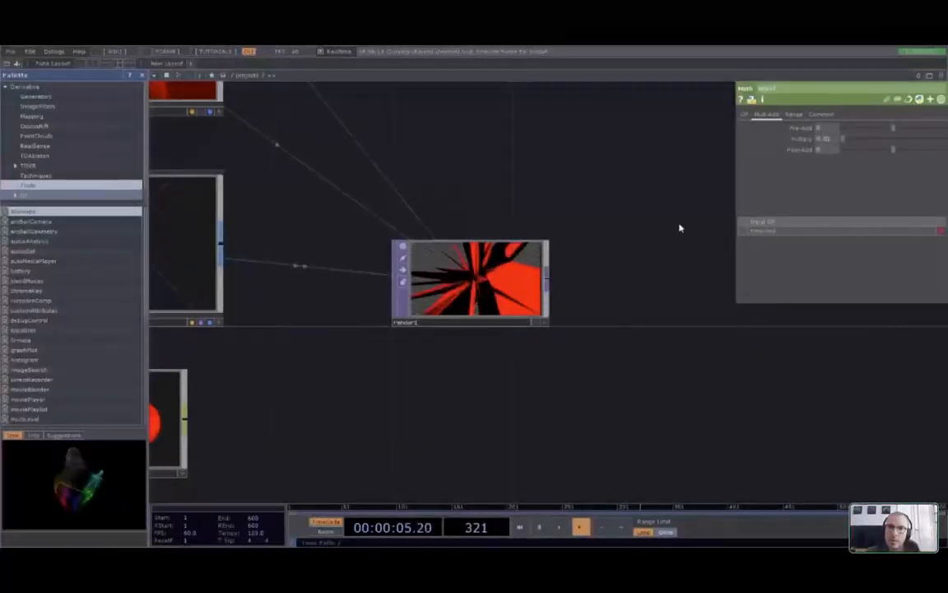
right_click(549, 277)
key("Escape")
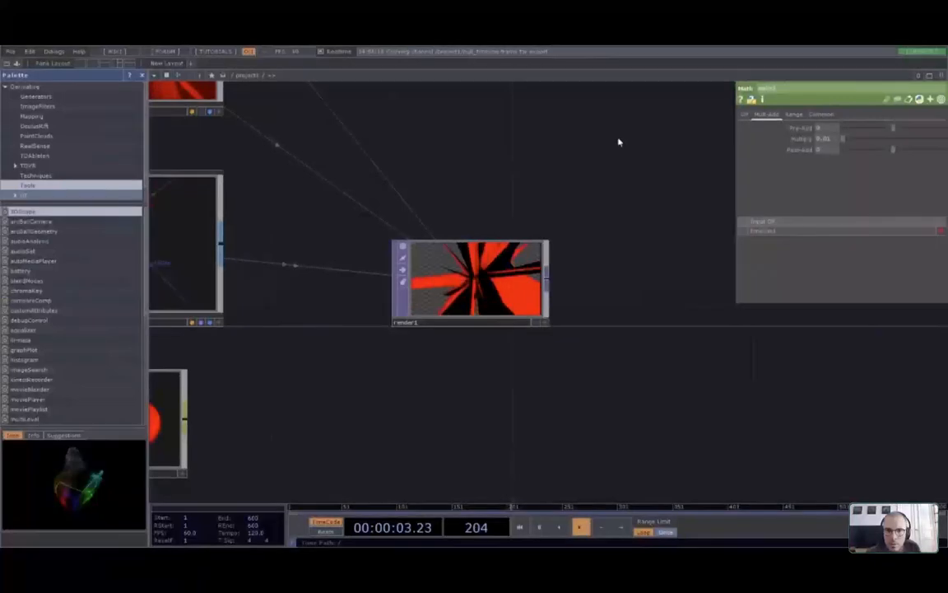
left_click(705, 265)
left_click_drag(721, 381, 573, 414)
scroll(567, 330, "up", 3)
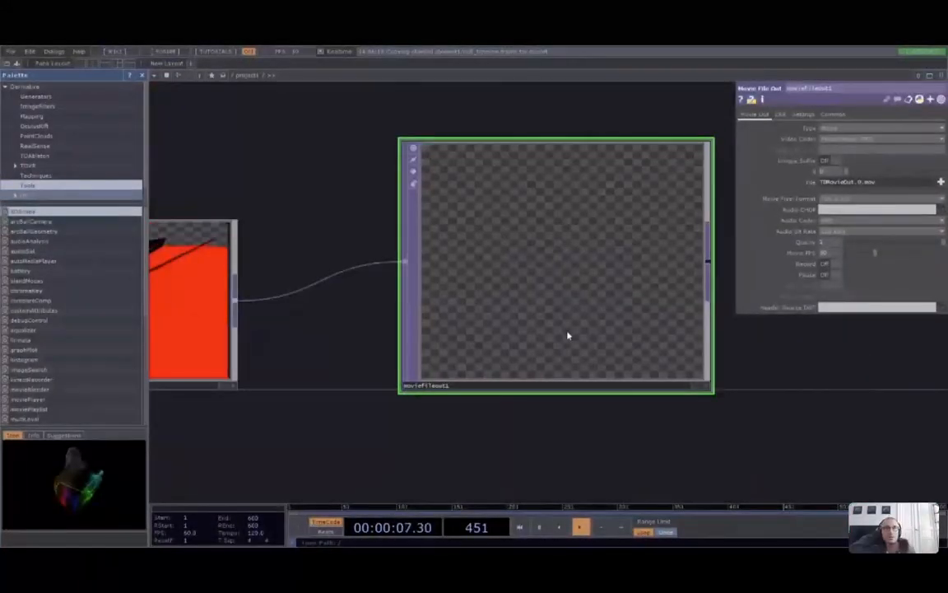
left_click(843, 130)
left_click(843, 154)
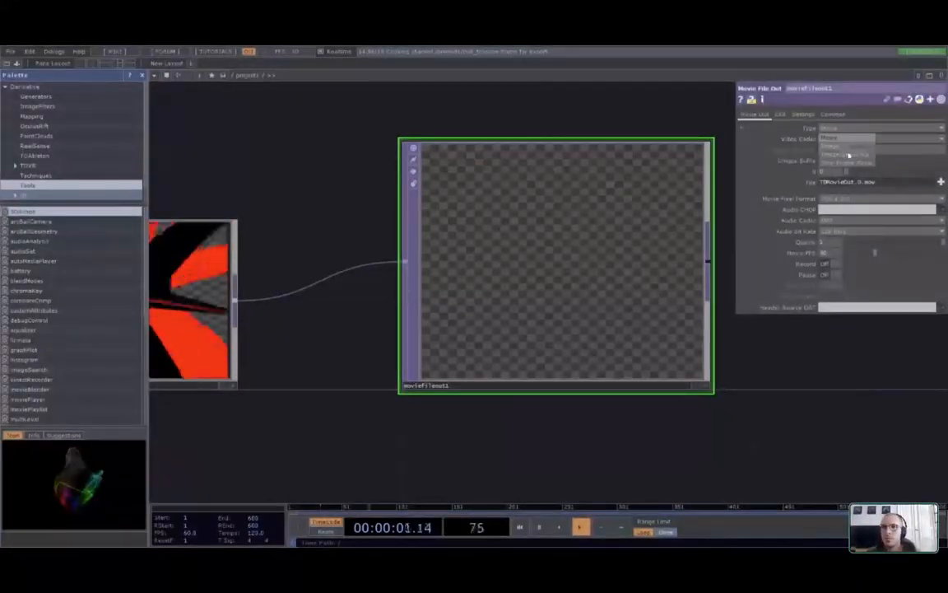
scroll(804, 349, "down", 1)
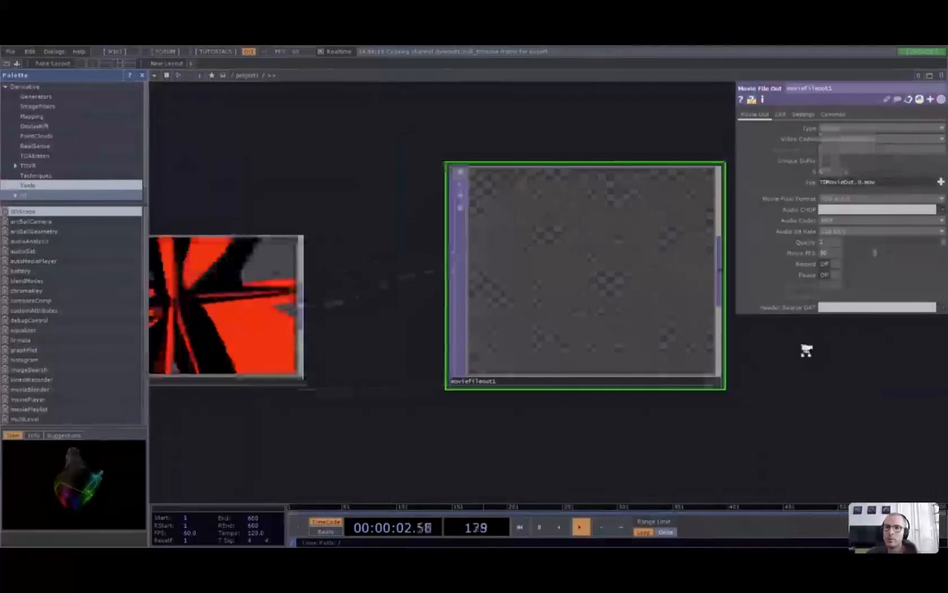
scroll(804, 349, "down", 3)
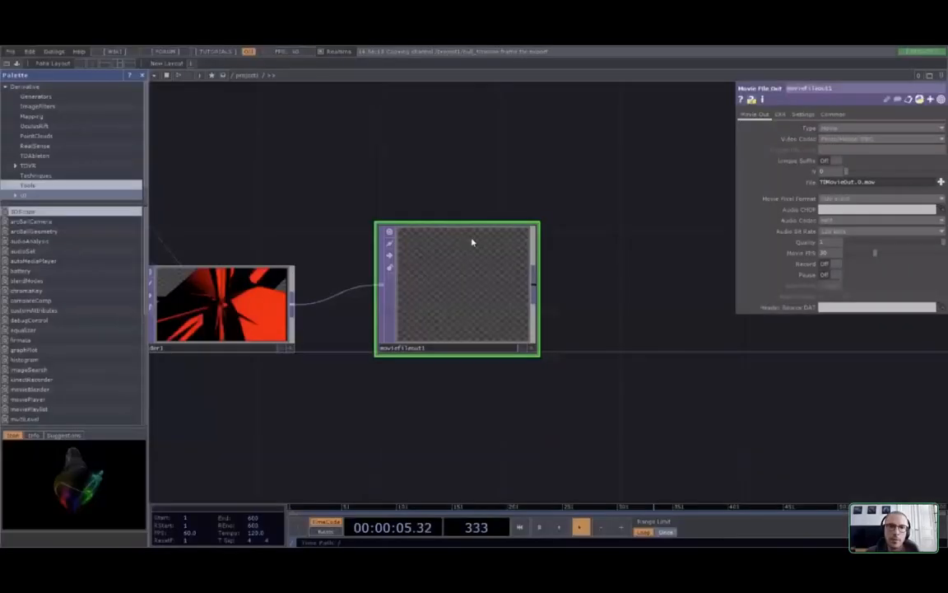
left_click(832, 252)
scroll(714, 399, "down", 3)
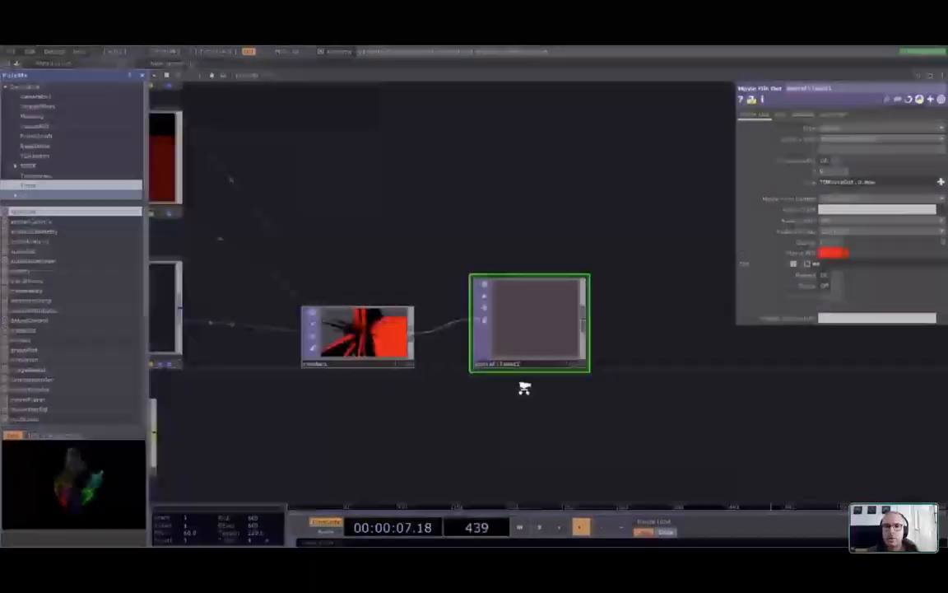
scroll(525, 387, "up", 3)
scroll(544, 434, "down", 4)
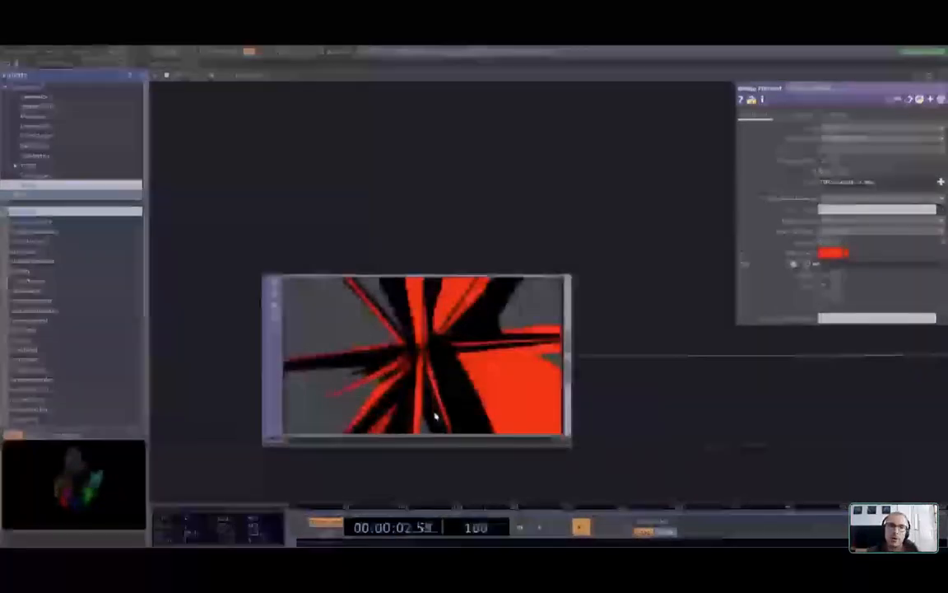
scroll(416, 395, "up", 2)
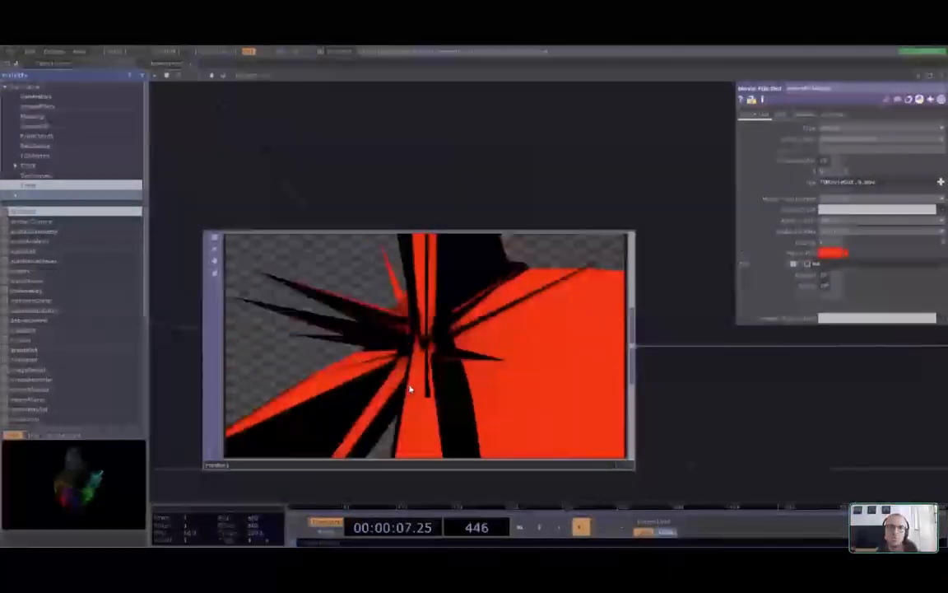
scroll(701, 432, "down", 5)
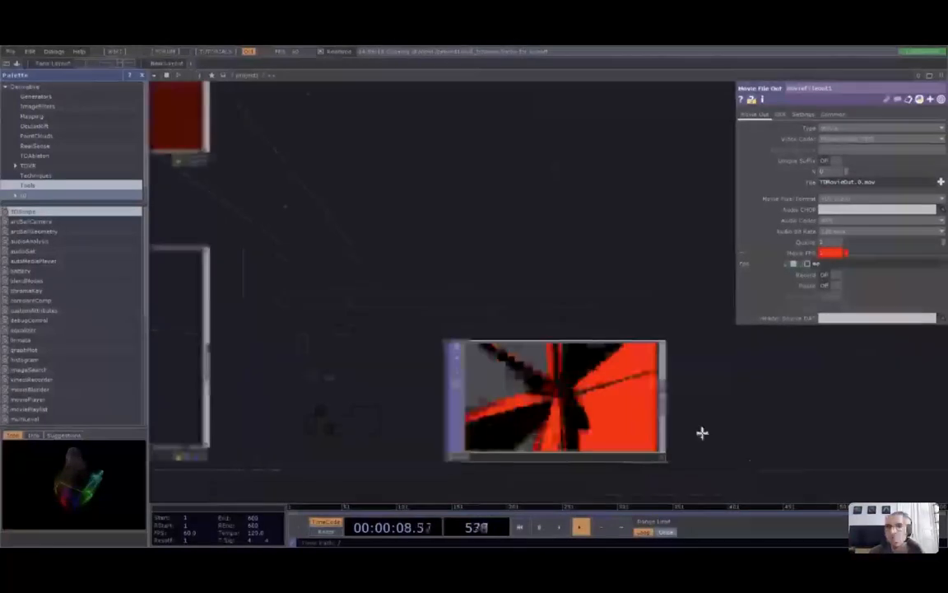
left_click_drag(702, 433, 514, 406)
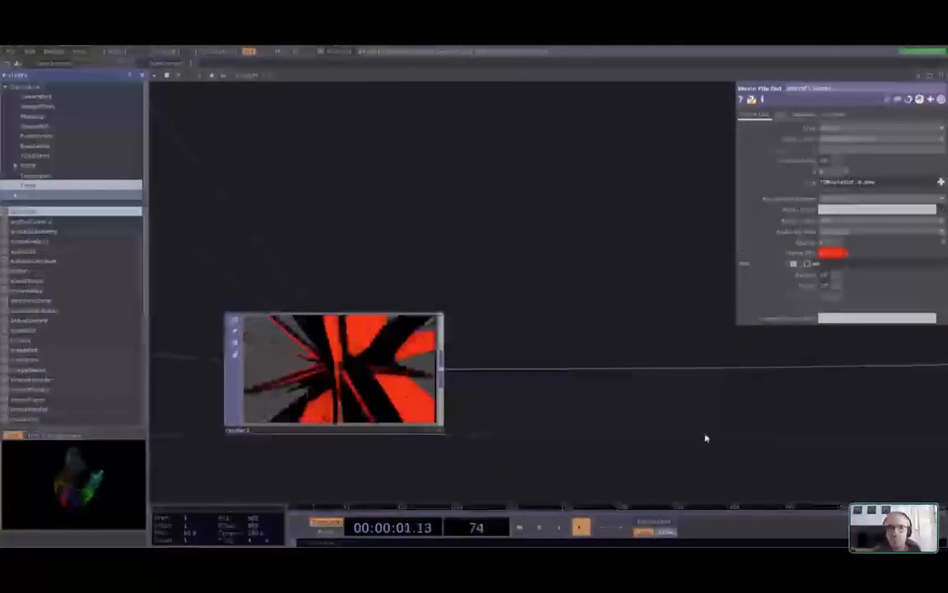
scroll(707, 438, "down", 4)
left_click_drag(707, 438, 530, 438)
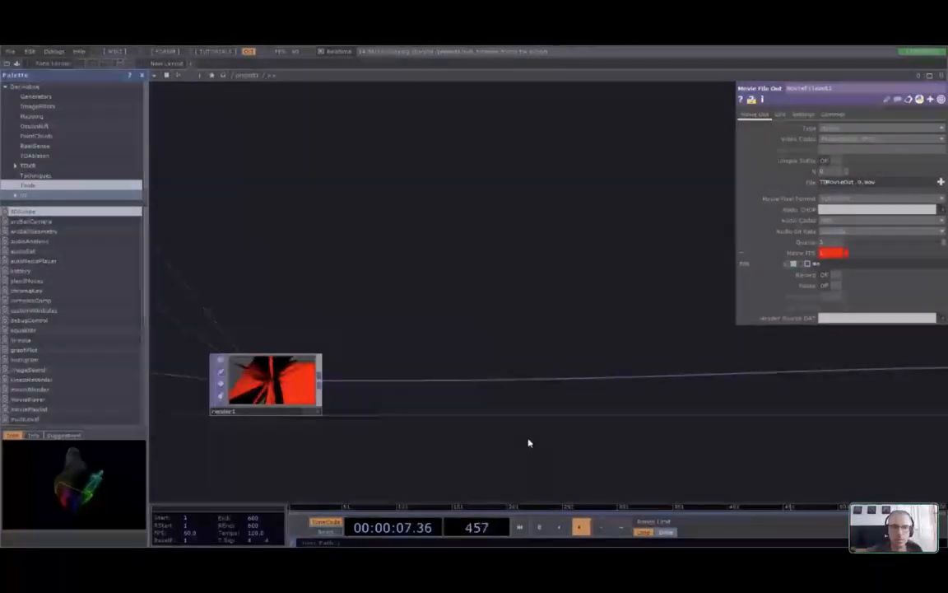
Bring render1 closer into view and hide the moviefileout1 parameter panel
left_click_drag(328, 456, 395, 375)
scroll(394, 374, "up", 3)
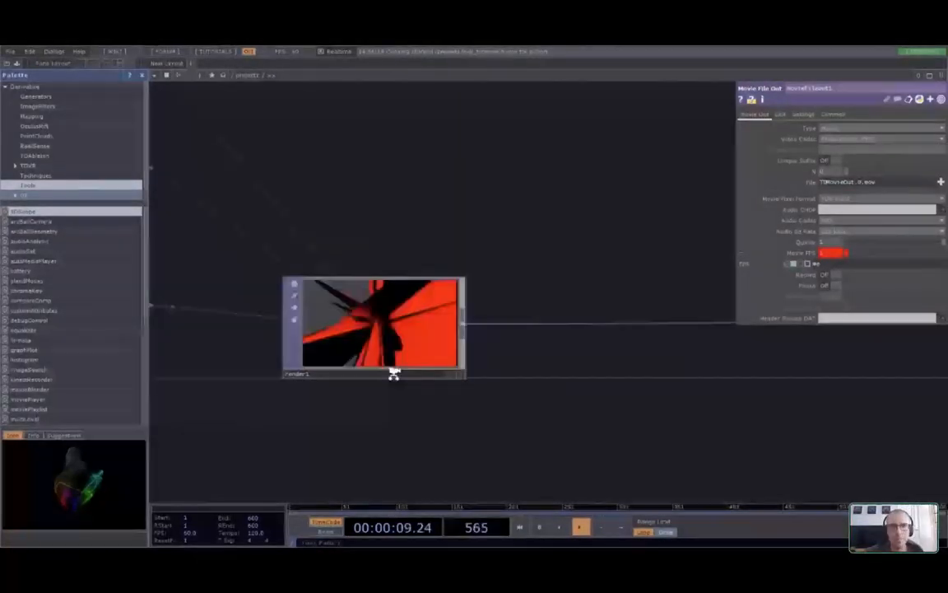
scroll(395, 373, "up", 3)
key("p")
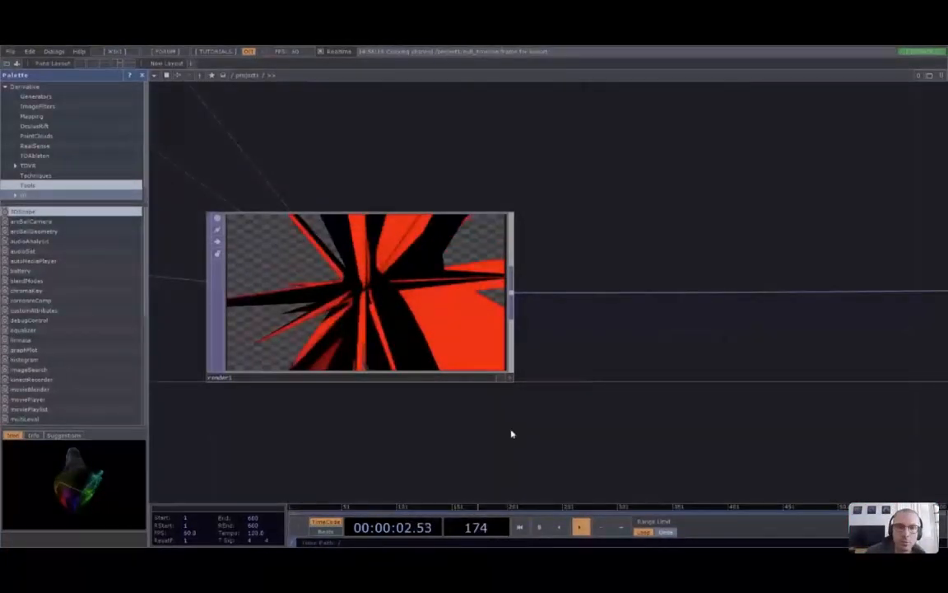
Delete the moviefileout1 node, then pan back to render1
scroll(576, 432, "down", 2)
left_click_drag(676, 407, 556, 379)
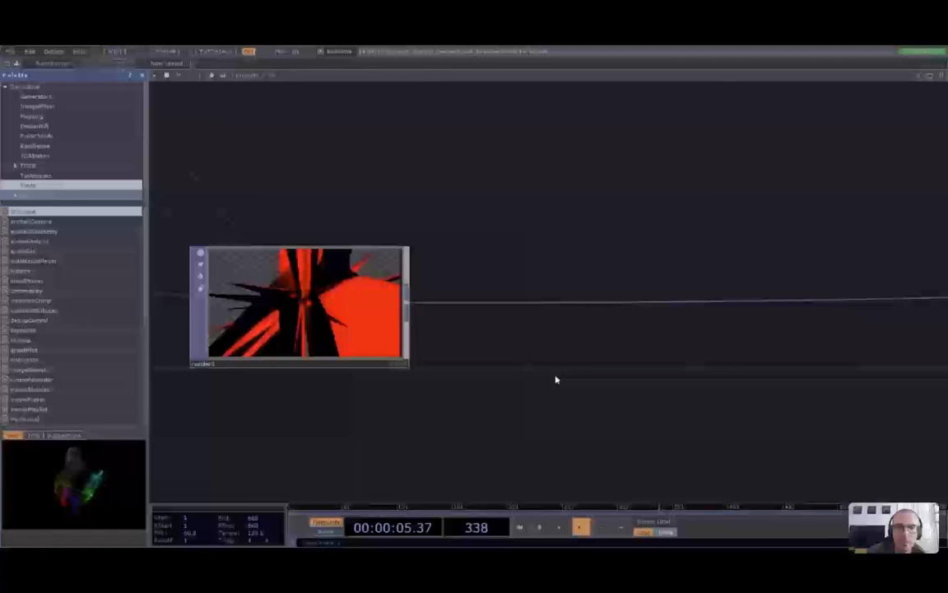
scroll(532, 364, "down", 1)
scroll(532, 363, "down", 2)
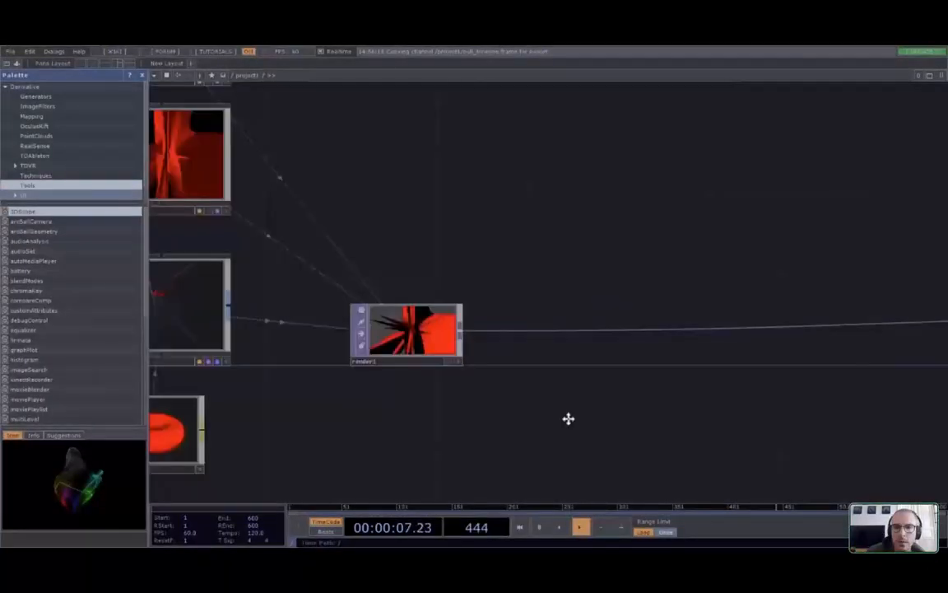
left_click_drag(568, 419, 367, 413)
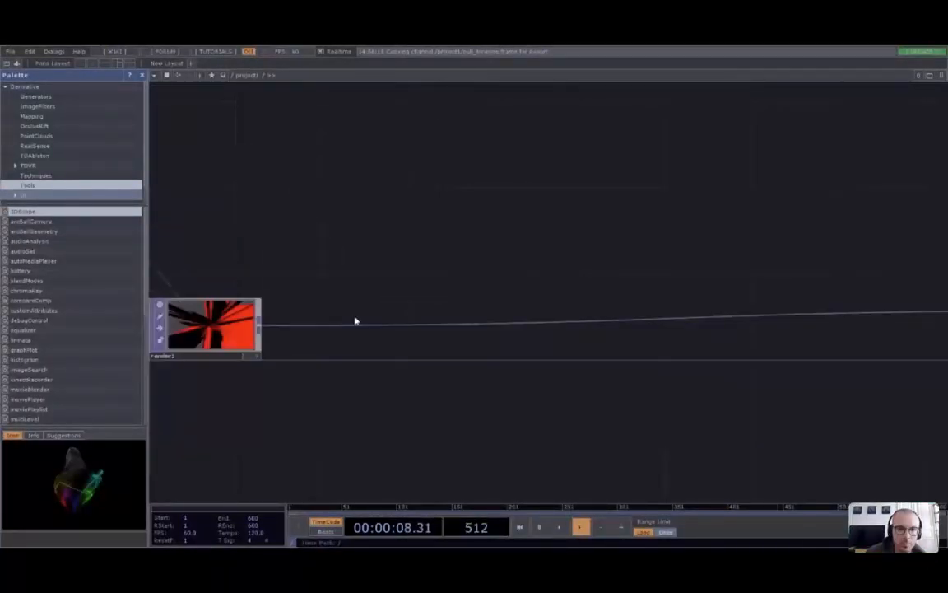
left_click_drag(684, 411, 300, 426)
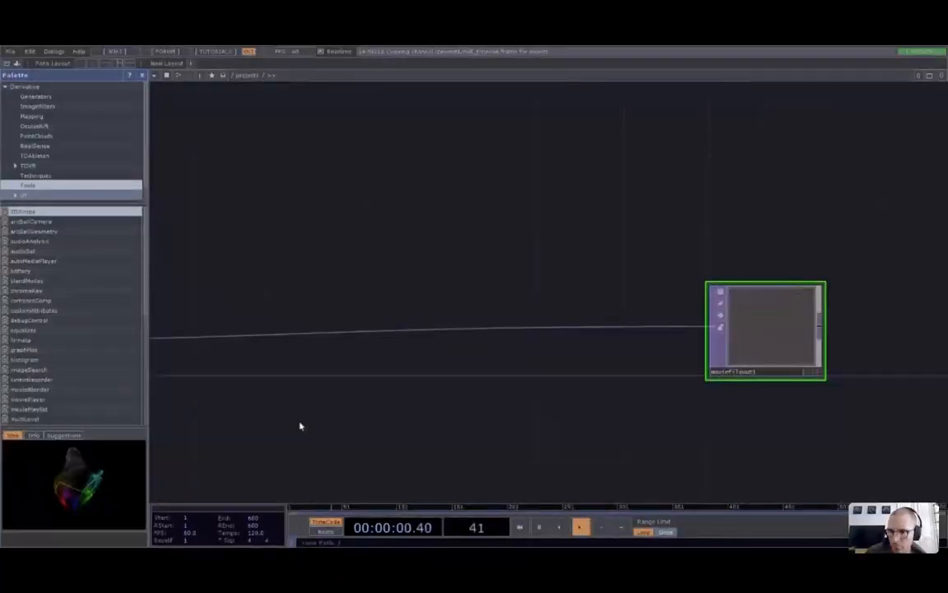
key("Delete")
left_click_drag(177, 415, 593, 381)
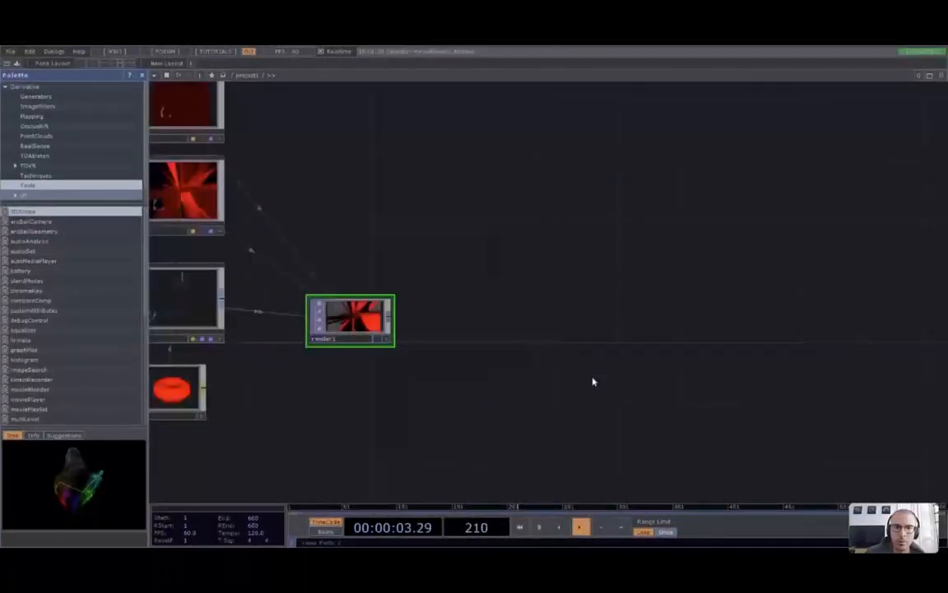
Add a Null TOP wired from render1 and name it null_render
scroll(593, 381, "up", 2)
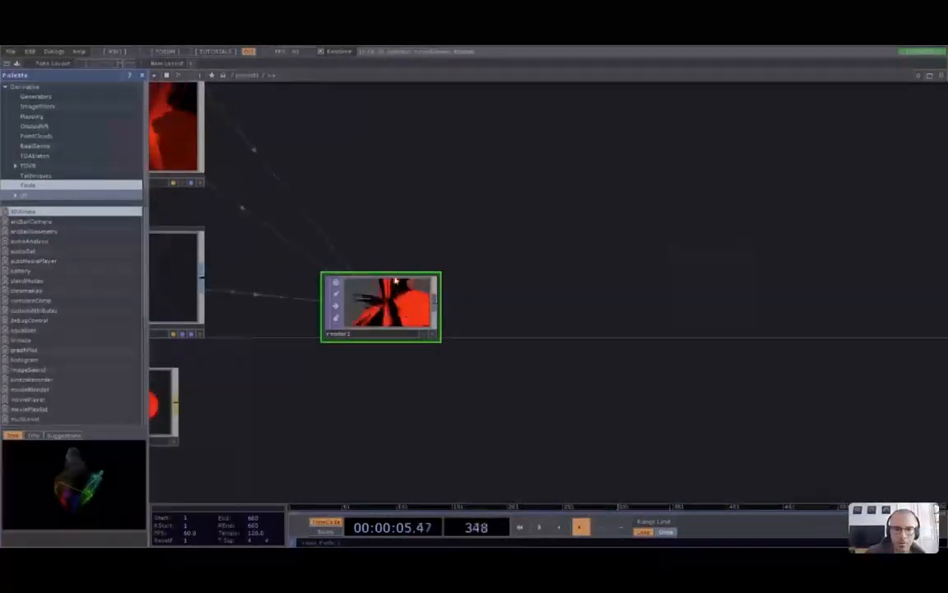
left_click(811, 307)
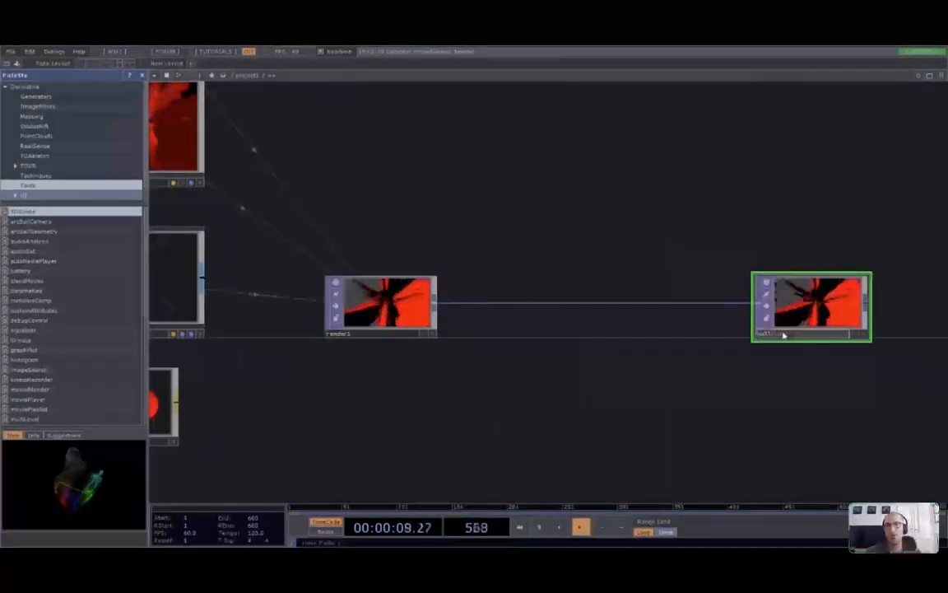
type("_render")
key("Return")
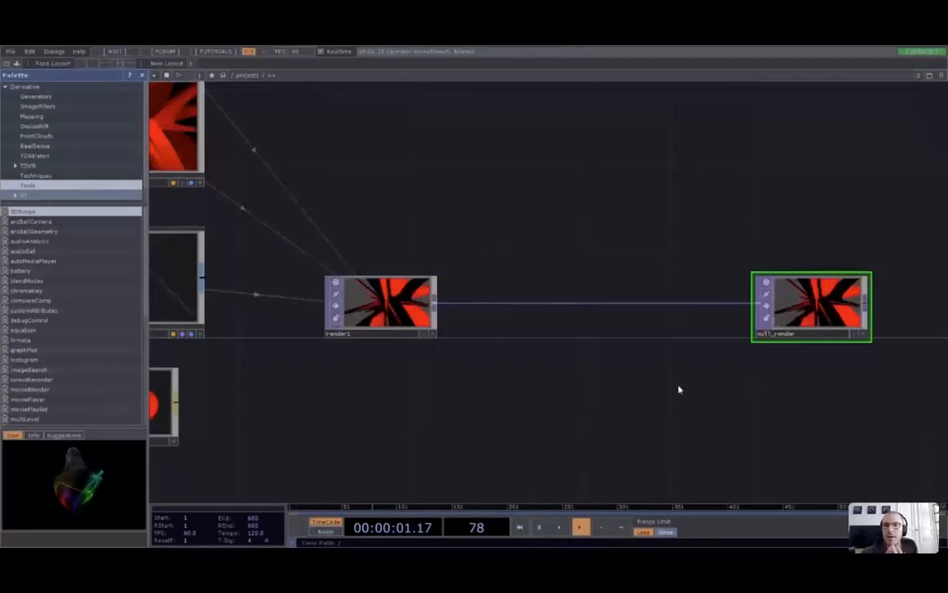
Insert a Transform TOP (transform2) on the wire into null_render and show its parameters
scroll(584, 366, "up", 2)
scroll(584, 367, "up", 2)
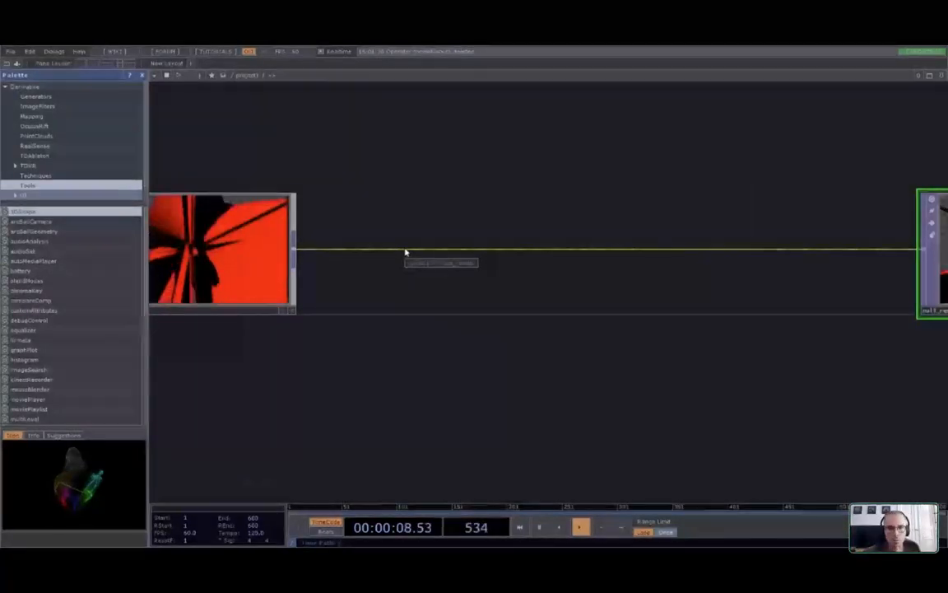
right_click(405, 251)
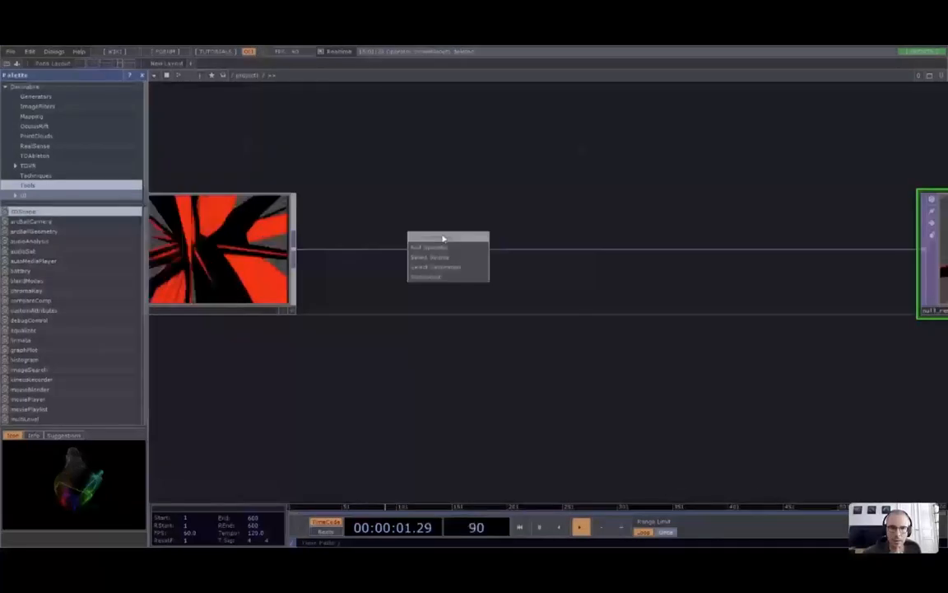
left_click(443, 239)
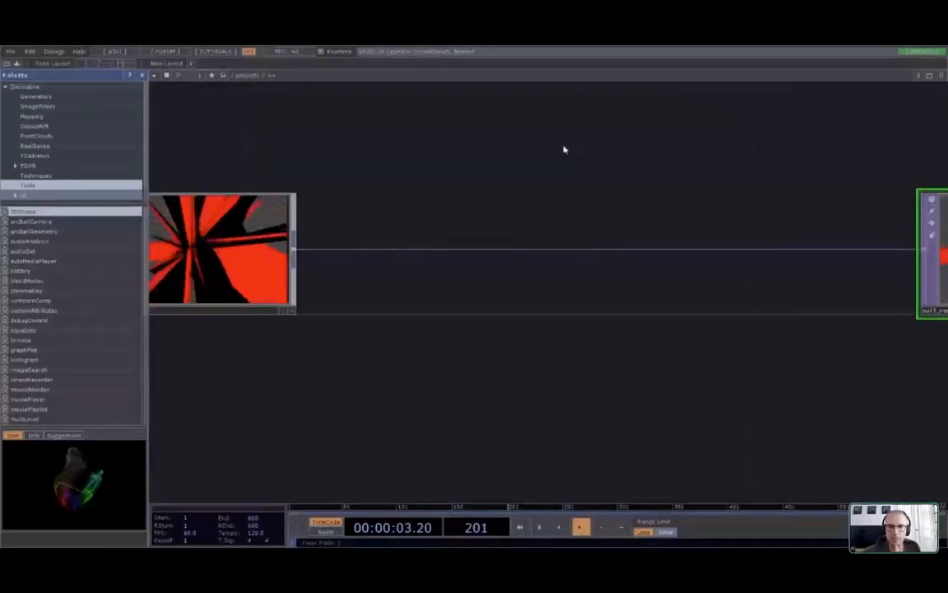
left_click(521, 245)
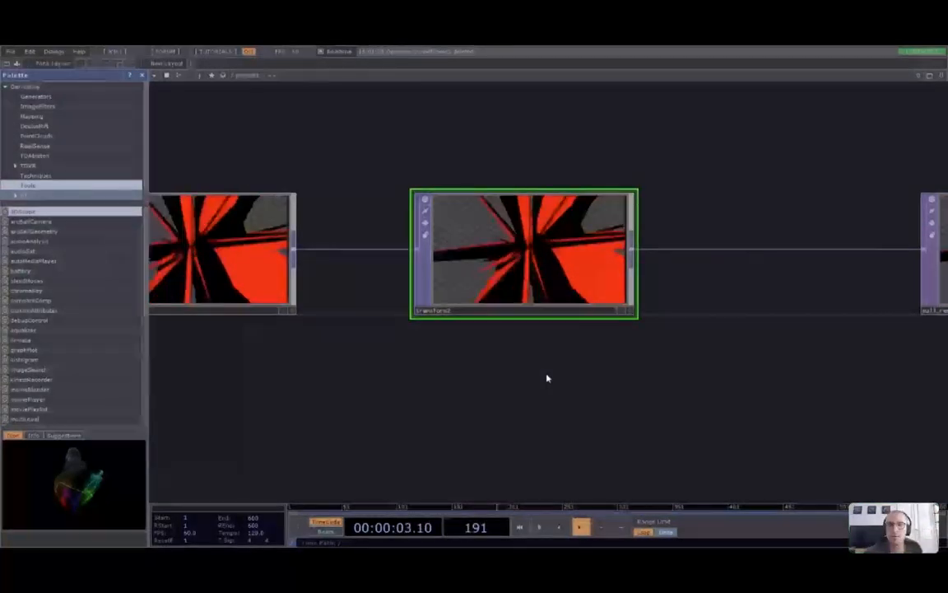
key("p")
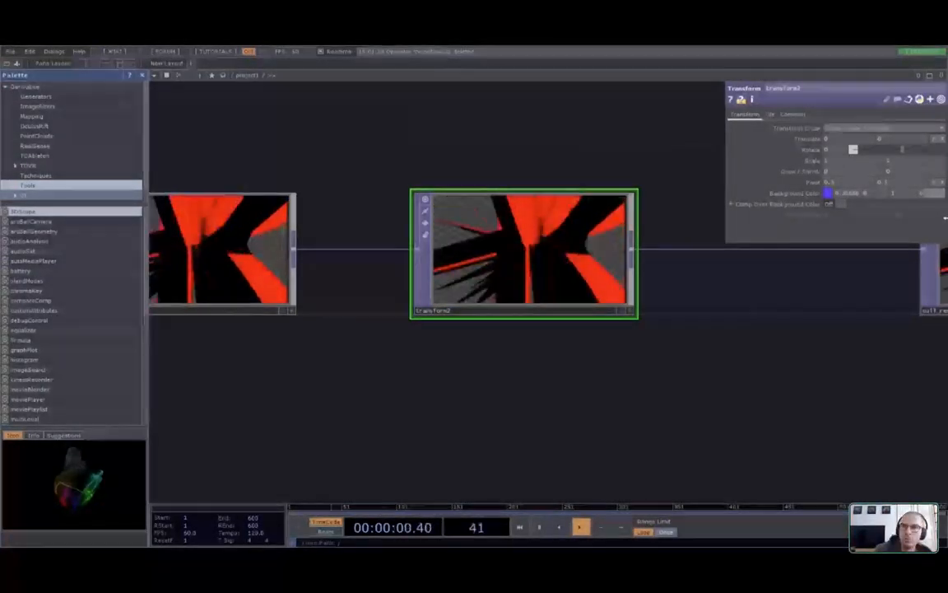
Turn on transform2's Comp Over Background Color to show the blue background
left_click(833, 204)
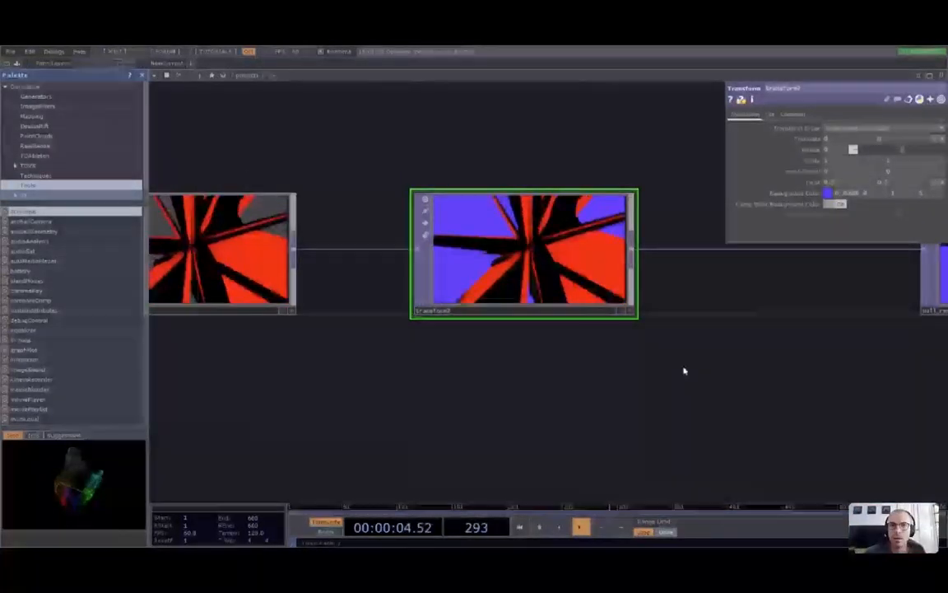
left_click_drag(539, 376, 536, 380)
scroll(501, 281, "up", 5)
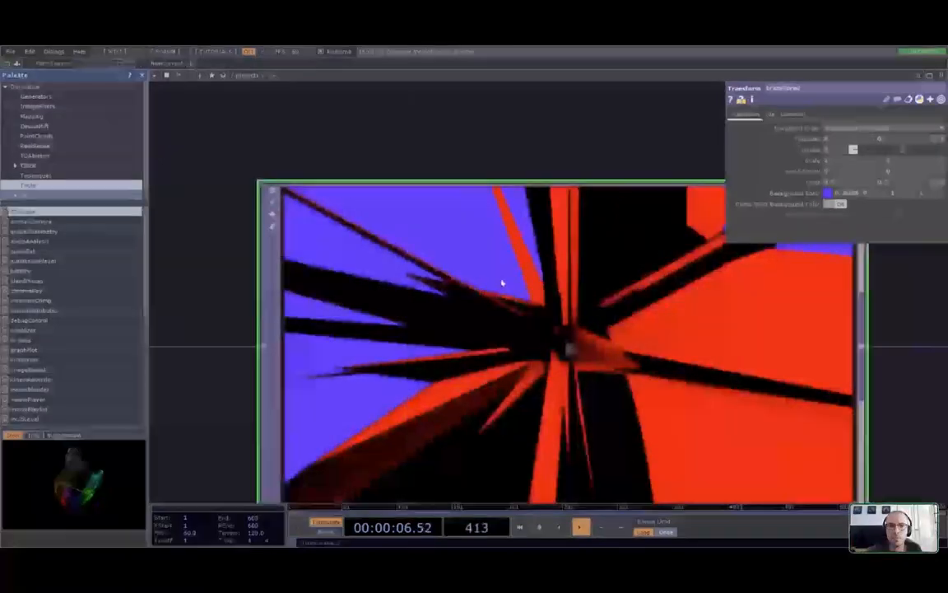
scroll(519, 314, "down", 1)
scroll(518, 316, "down", 5)
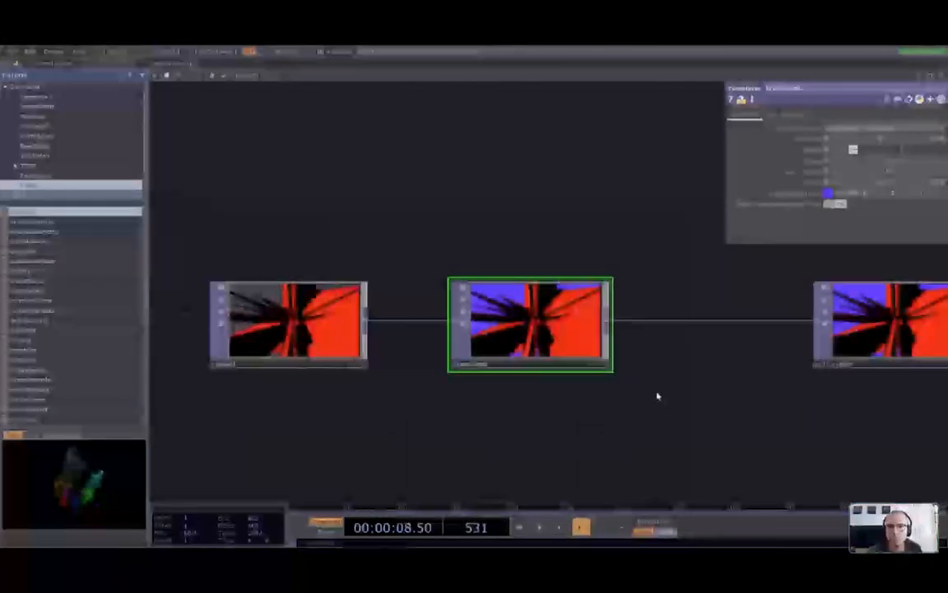
Move null_render far to the right, away from transform2
left_click_drag(657, 396, 403, 392)
left_click_drag(634, 319, 873, 312)
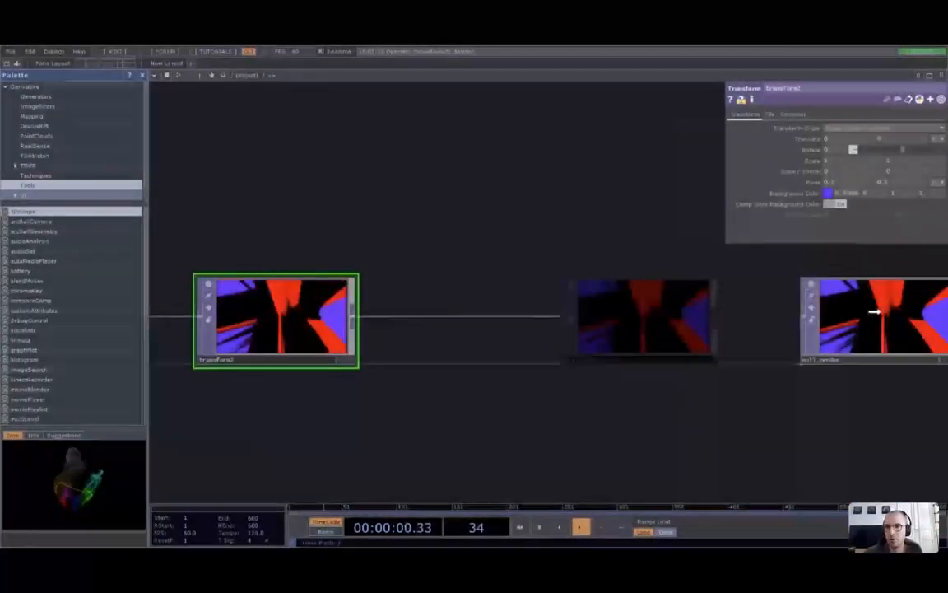
scroll(652, 360, "down", 4)
left_click_drag(644, 356, 842, 345)
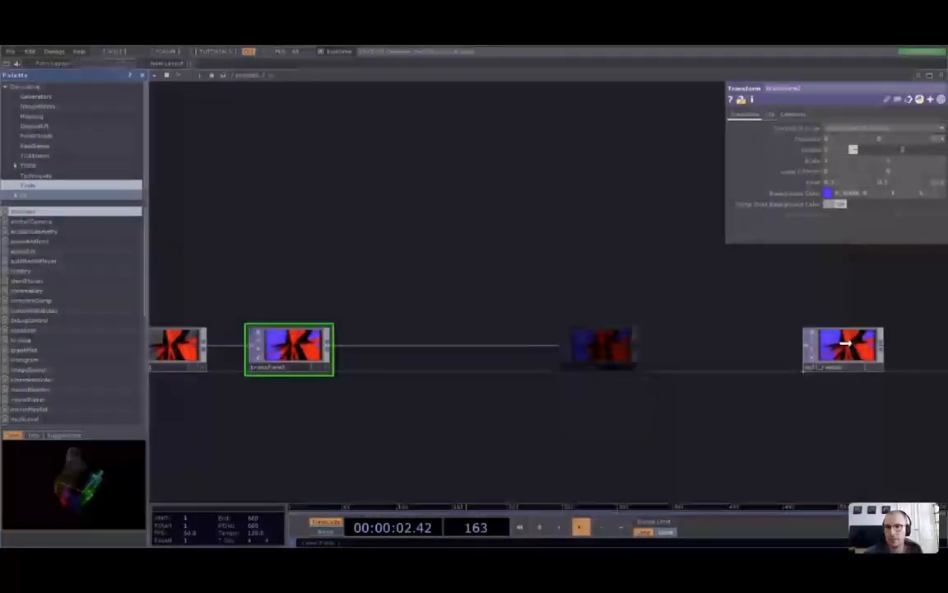
scroll(264, 402, "up", 2)
Reframe render1 and transform2 and begin adding an operator after transform2
left_click_drag(263, 402, 403, 399)
scroll(443, 387, "up", 5)
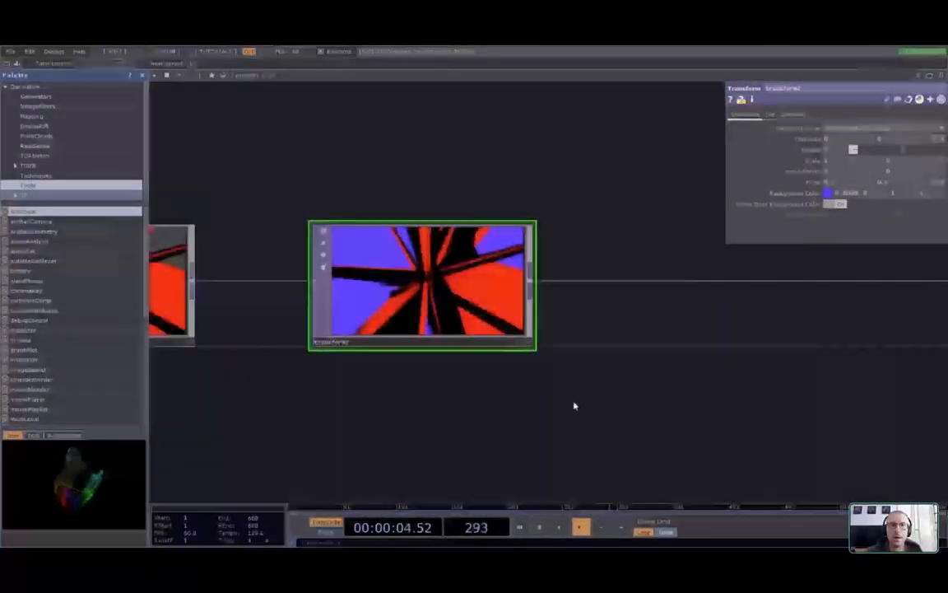
left_click_drag(573, 404, 549, 417)
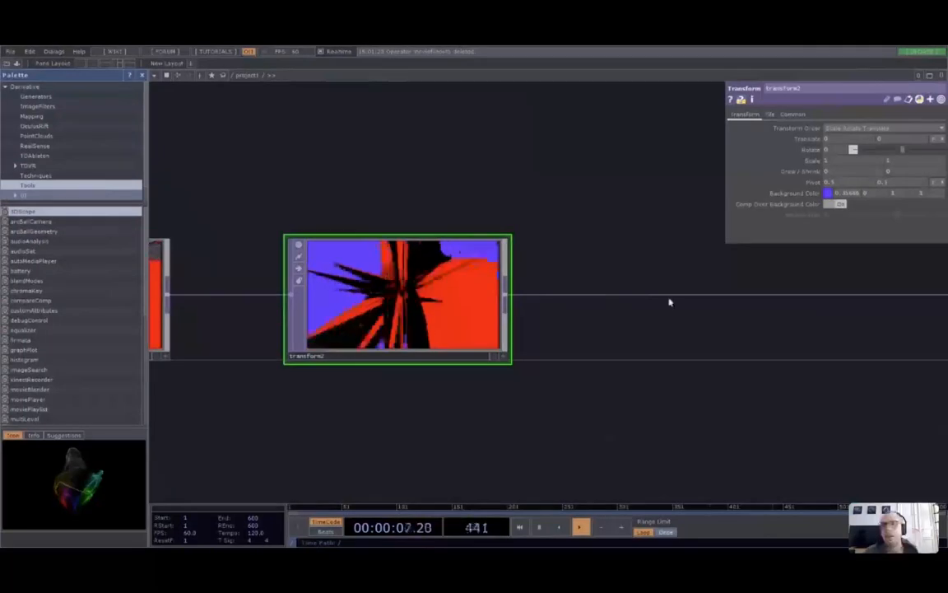
left_click_drag(757, 344, 546, 340)
scroll(554, 340, "down", 4)
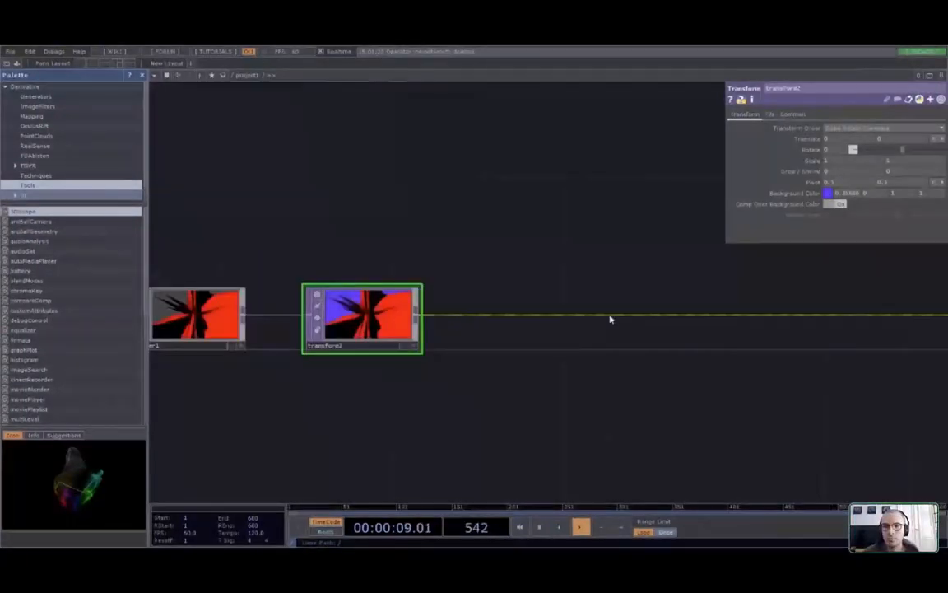
right_click(590, 306)
left_click(590, 306)
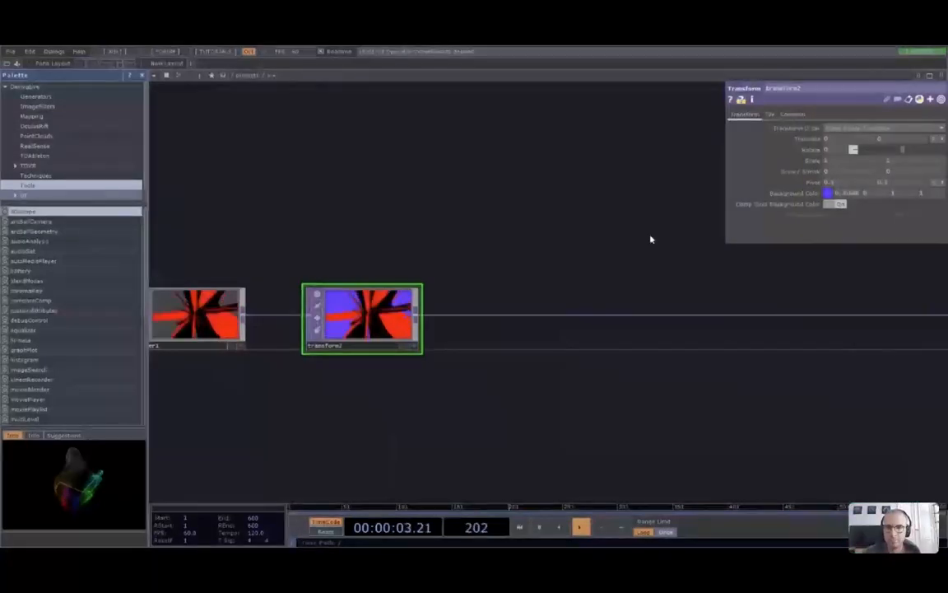
left_click(442, 412)
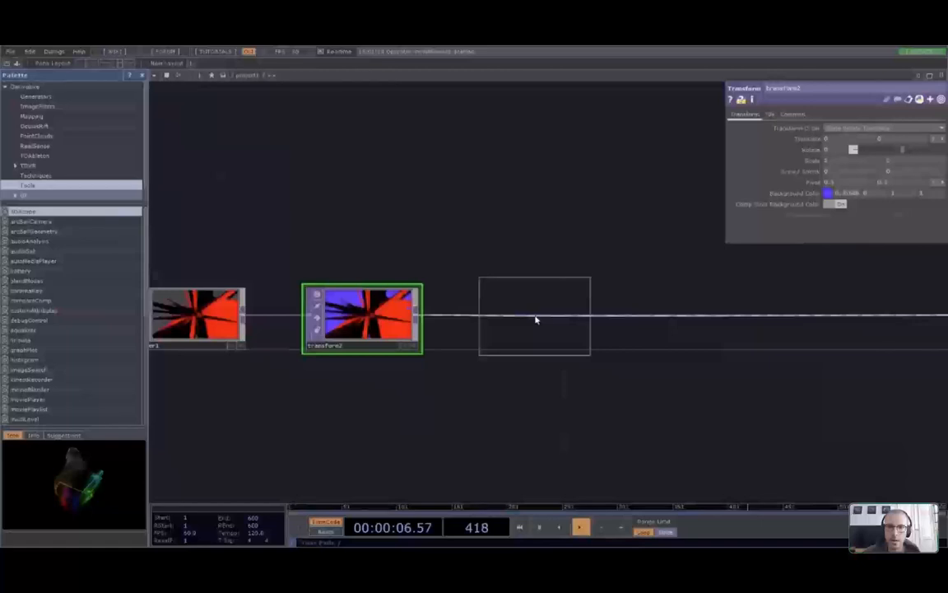
Drop an Edge node onto the wire, then delete it
left_click(535, 319)
scroll(537, 321, "up", 4)
scroll(542, 329, "down", 2)
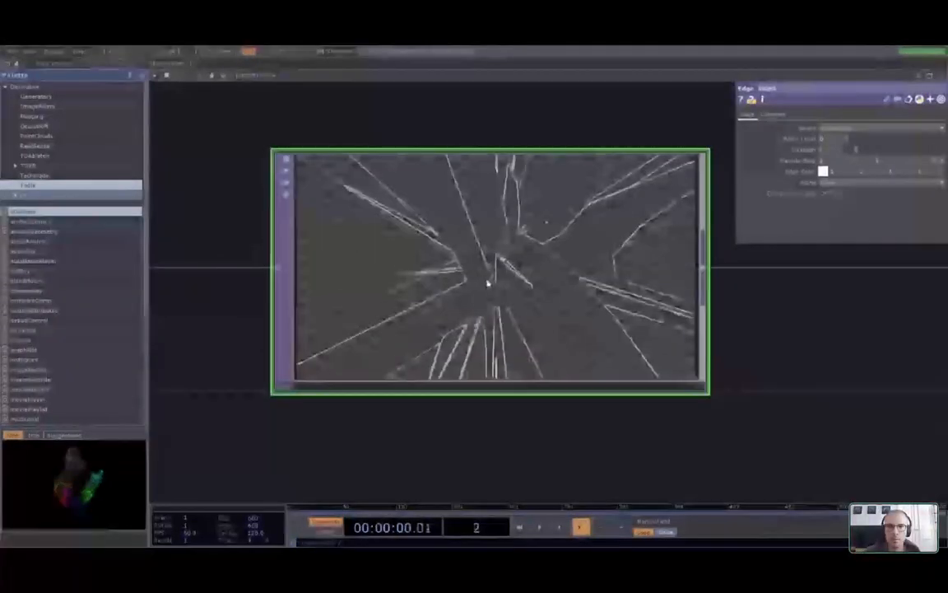
scroll(488, 283, "up", 2)
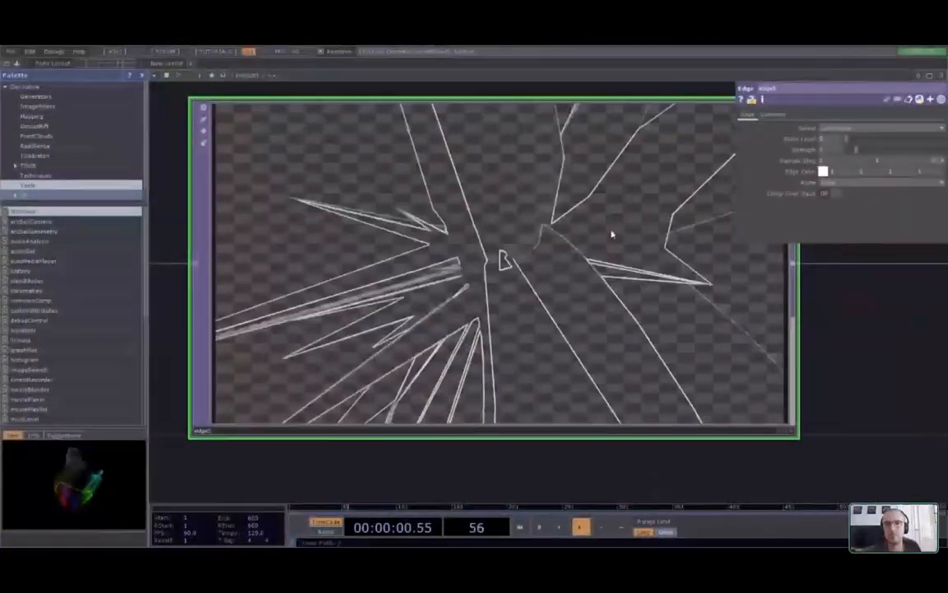
scroll(611, 235, "down", 5)
key("Delete")
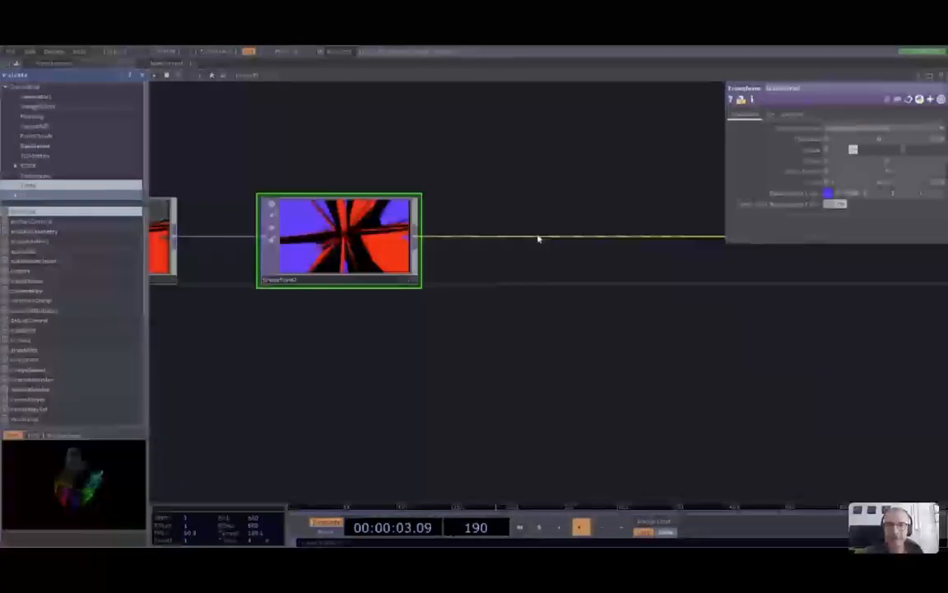
Insert an Edge TOP on the wire after transform2 and fit the network in view
right_click(528, 237)
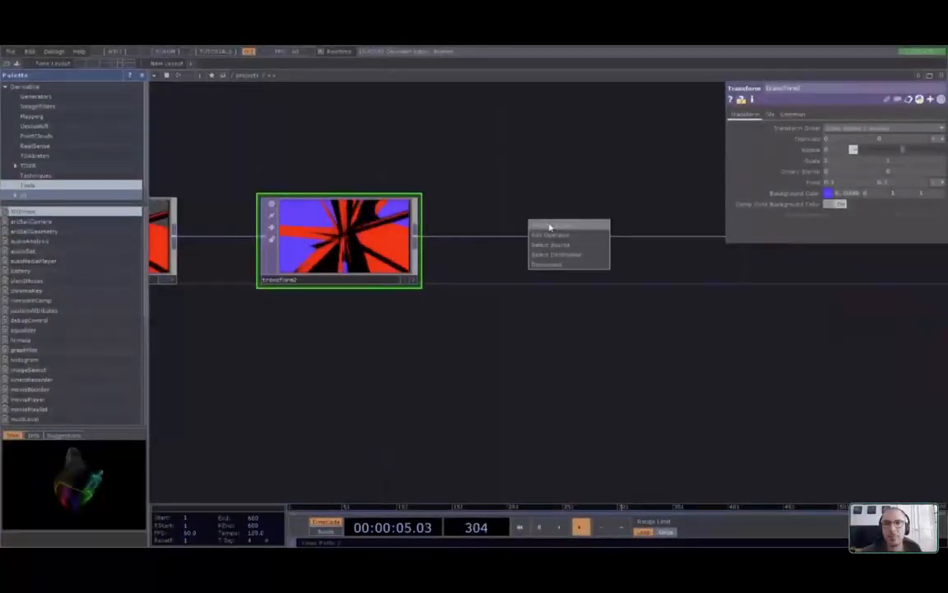
left_click(550, 227)
left_click(441, 297)
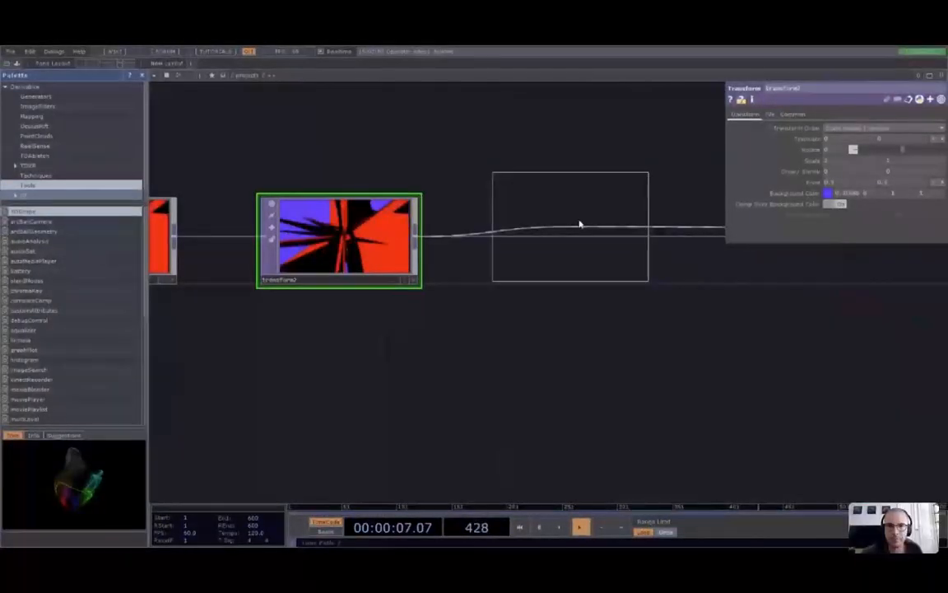
left_click(580, 224)
key("h")
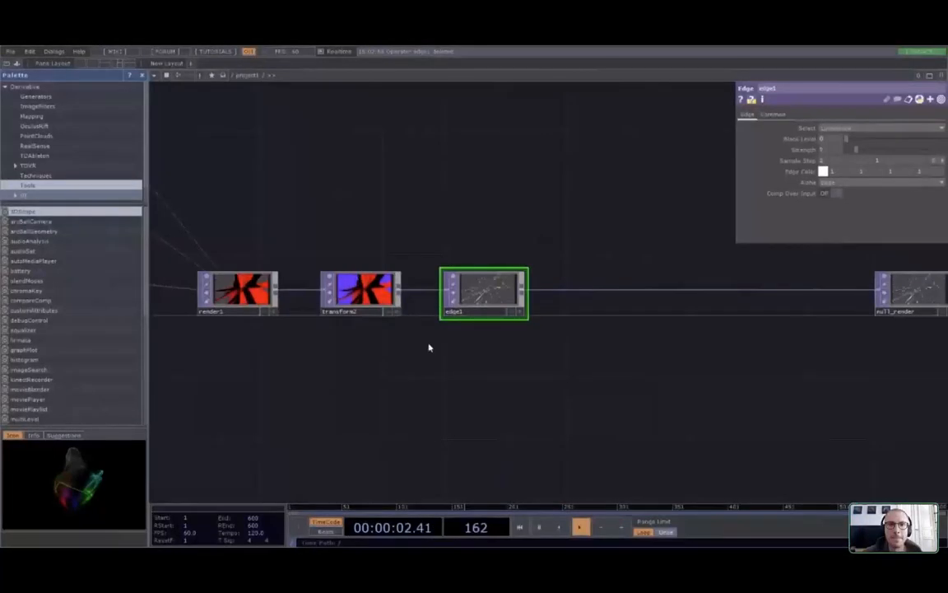
Select transform2 to review its parameters
scroll(428, 345, "up", 4)
scroll(469, 356, "down", 2)
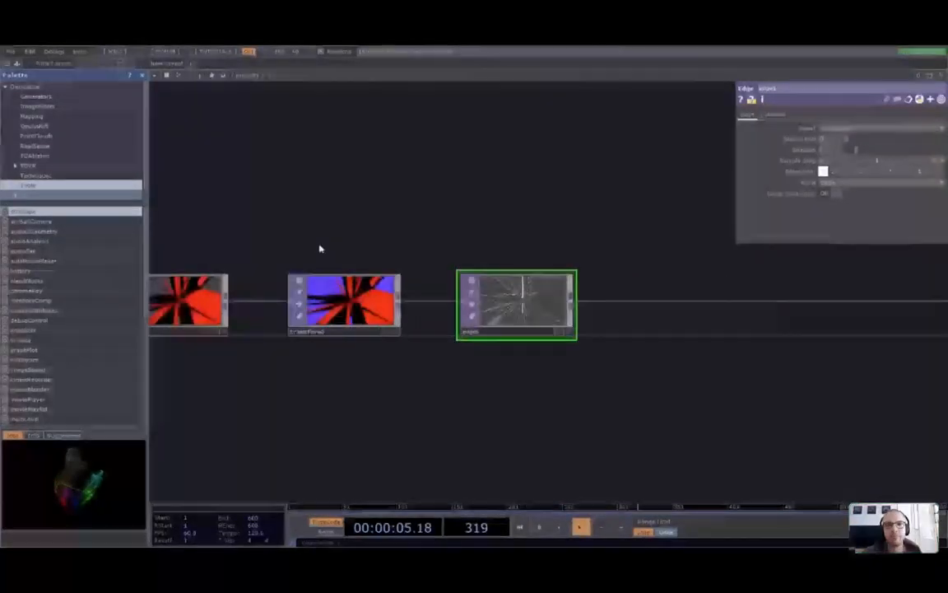
left_click(347, 302)
scroll(306, 319, "up", 2)
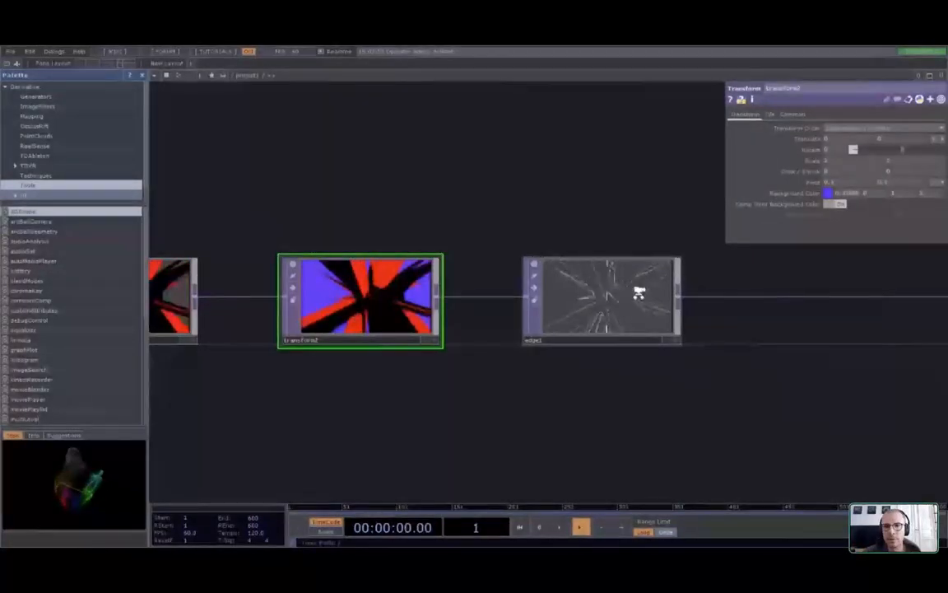
scroll(639, 293, "up", 2)
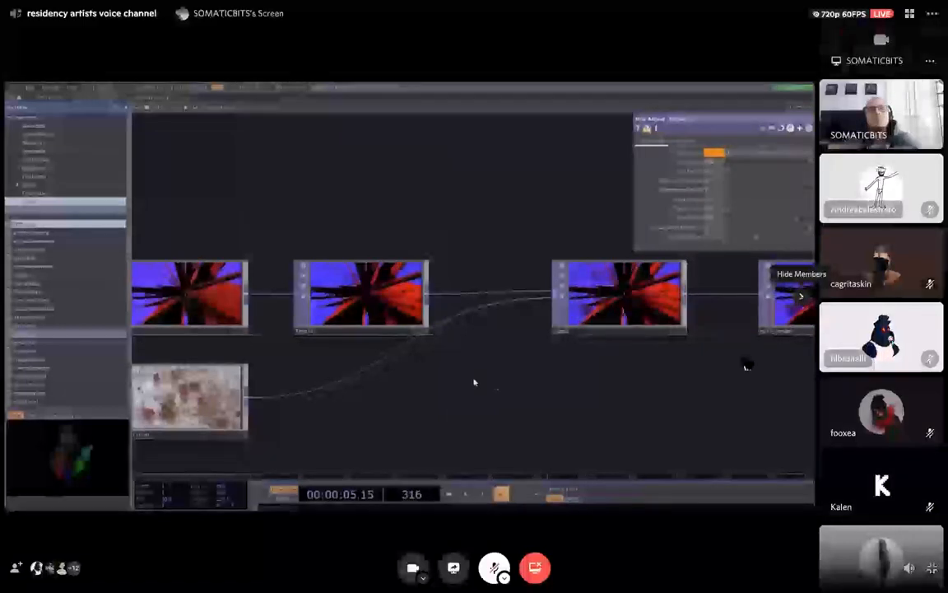
left_click(801, 296)
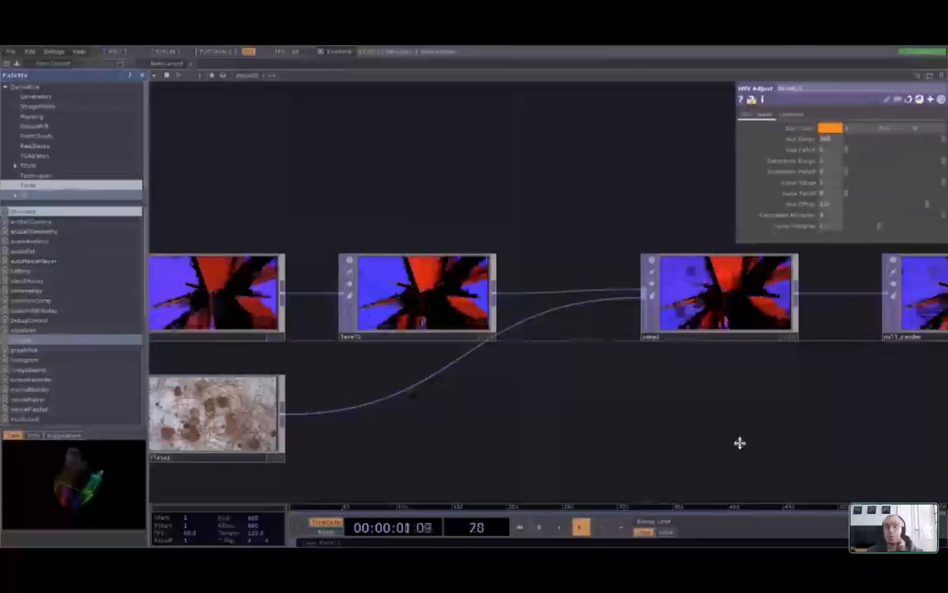
Push null_render out to the far right and frame the empty gap after comp2
left_click_drag(740, 443, 207, 442)
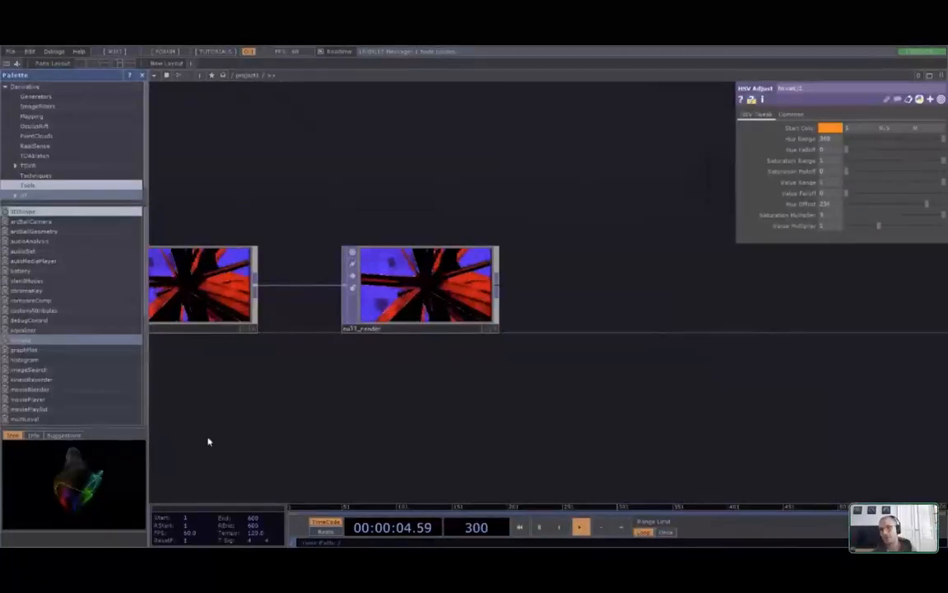
left_click_drag(460, 292, 924, 288)
left_click_drag(678, 382, 456, 381)
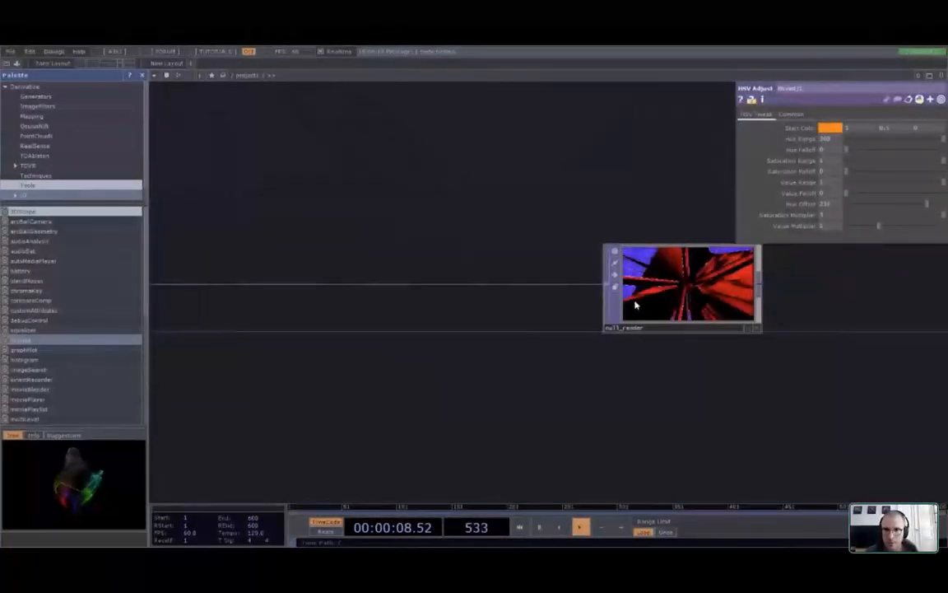
left_click_drag(634, 304, 877, 305)
scroll(524, 385, "down", 5)
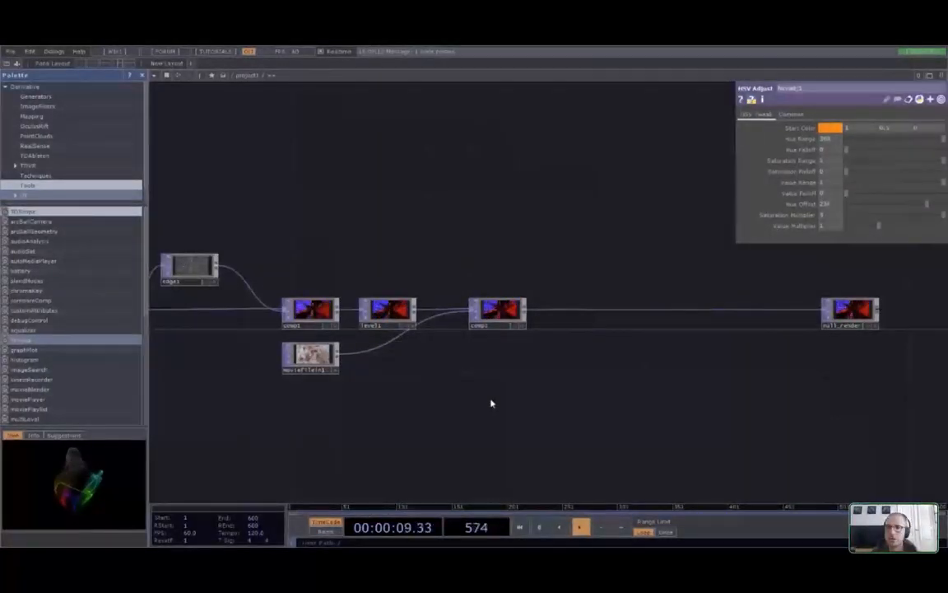
scroll(579, 380, "up", 3)
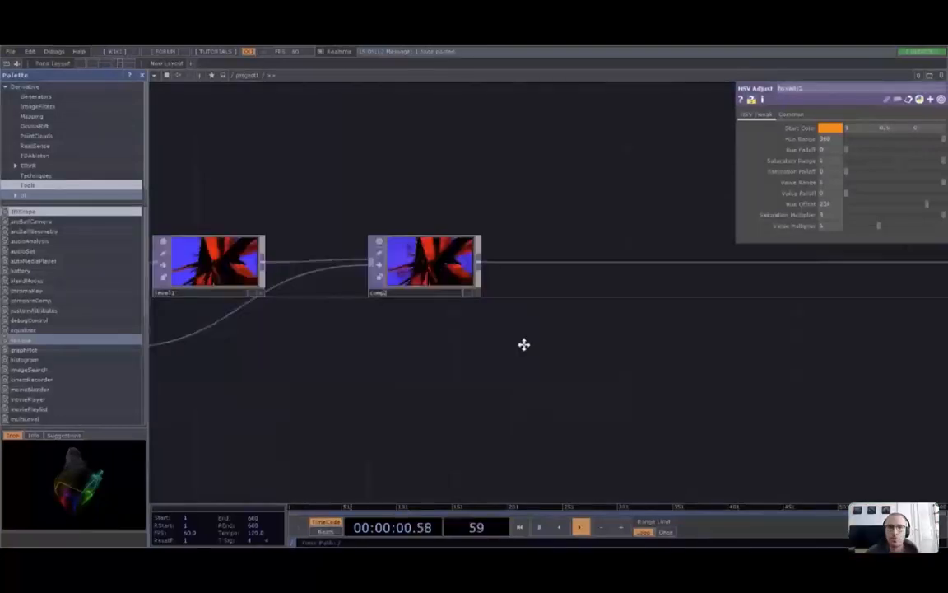
left_click_drag(524, 344, 459, 361)
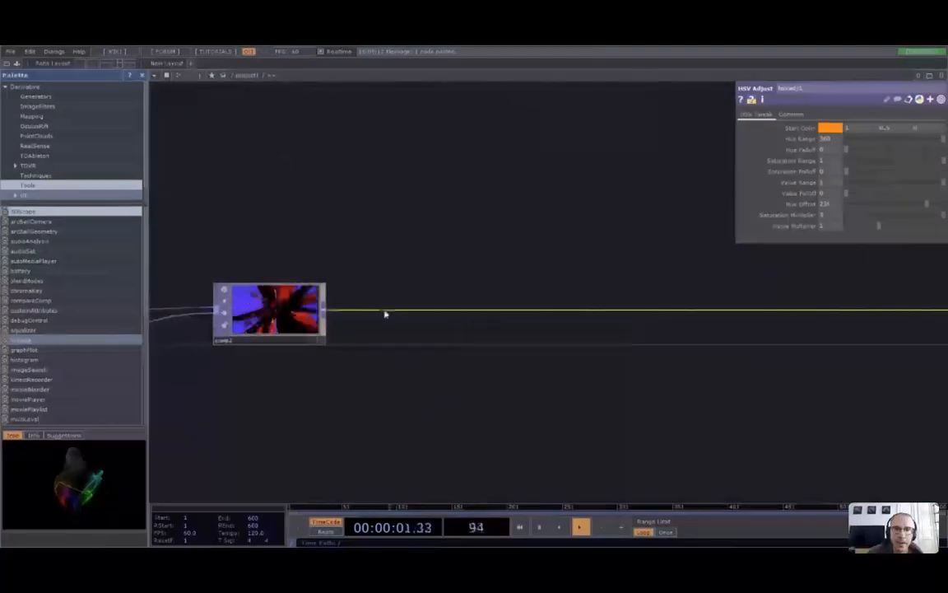
Insert a Feedback TOP (feedback1) on the wire after comp2
right_click(385, 313)
left_click(400, 304)
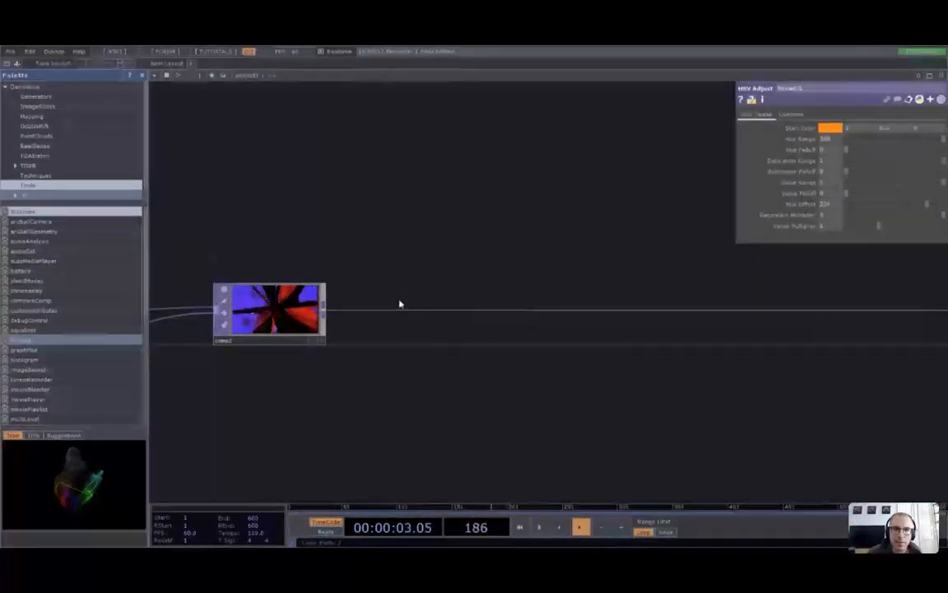
left_click(325, 195)
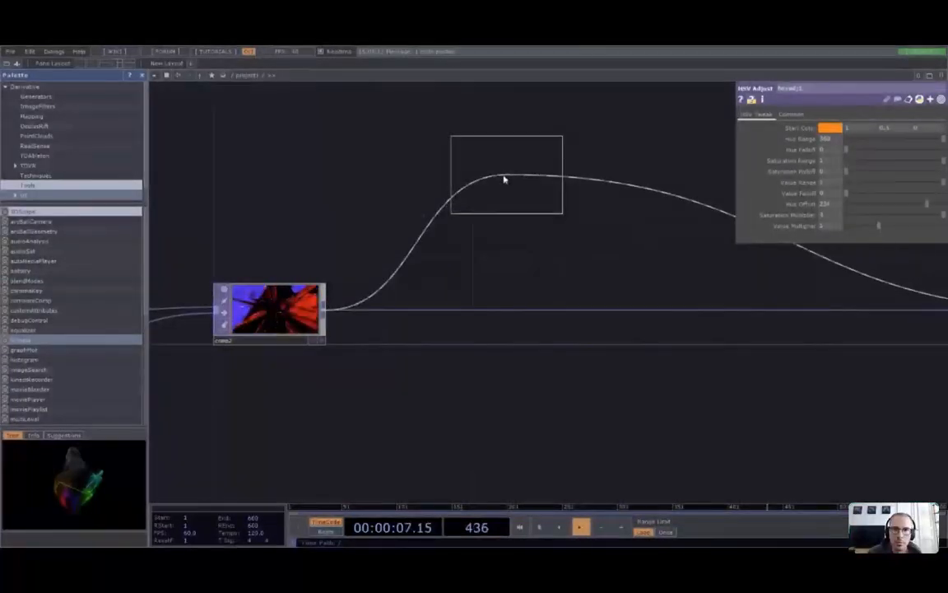
left_click(449, 152)
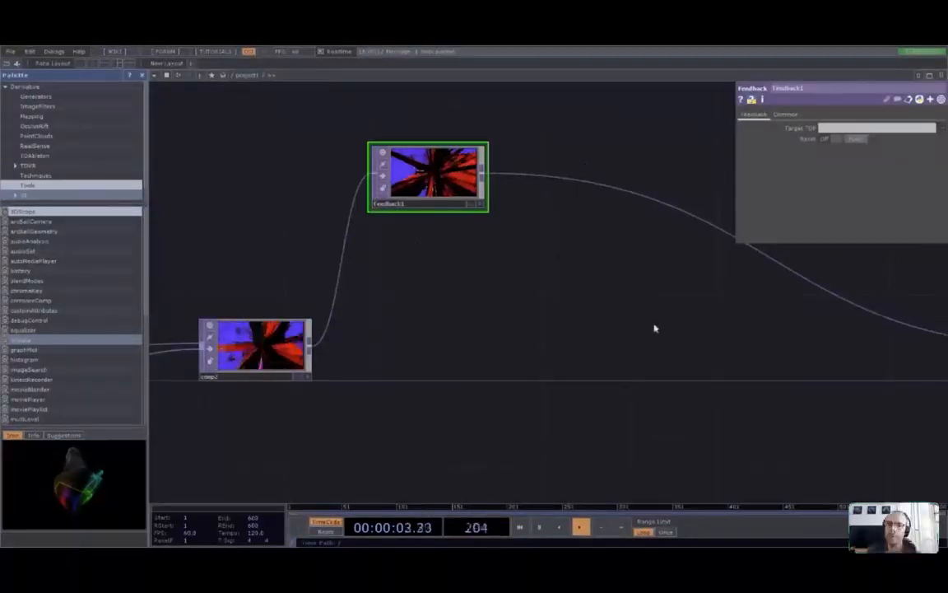
left_click_drag(653, 327, 511, 346)
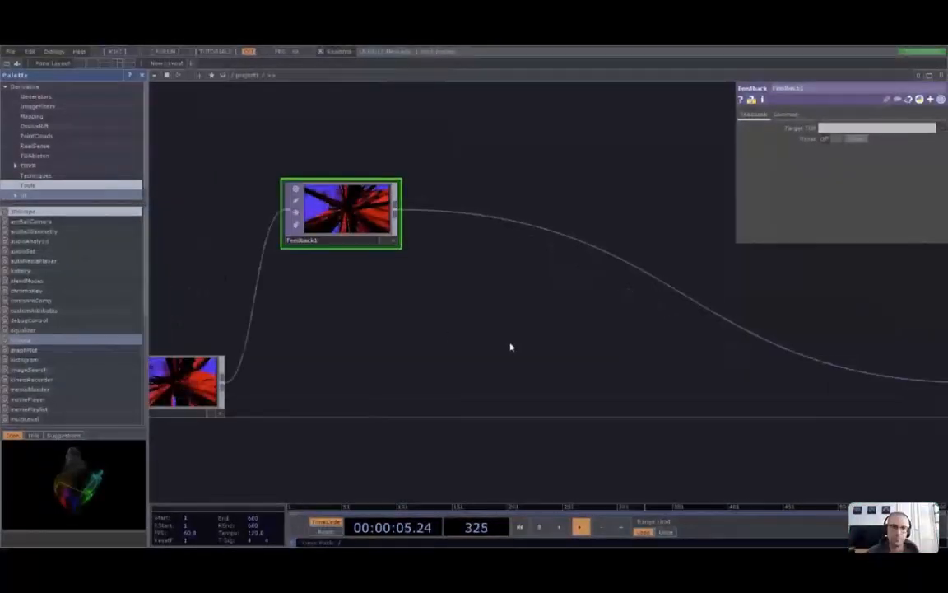
Insert a Composite TOP on the wire after feedback1 and fit the network in view
right_click(687, 297)
left_click(722, 286)
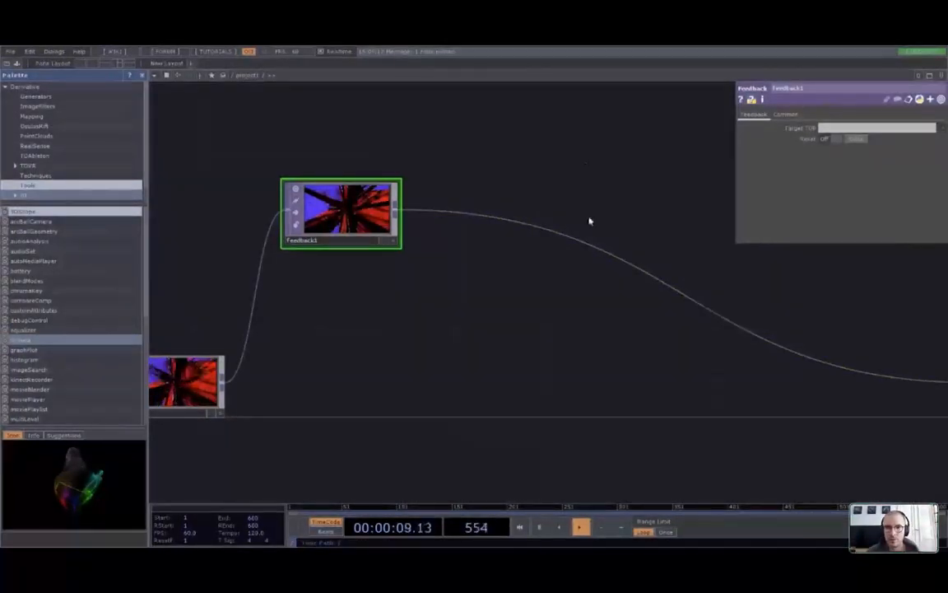
left_click(581, 266)
left_click(811, 381)
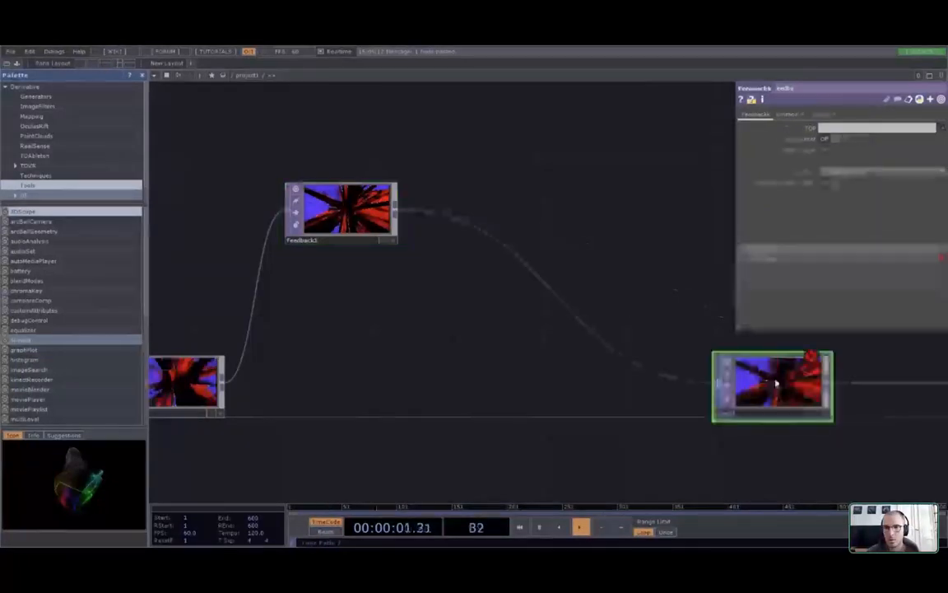
key("h")
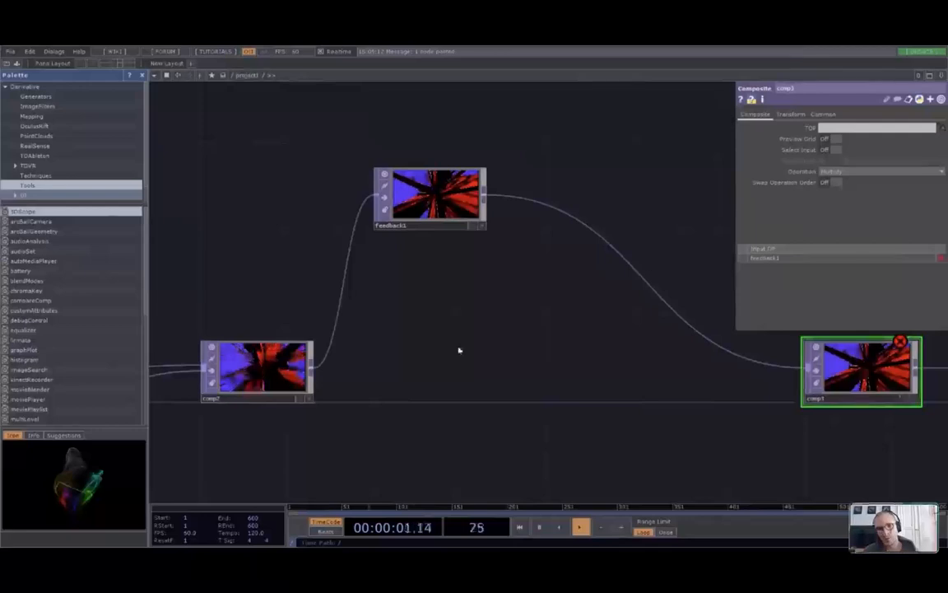
Wire comp2's output into the Composite as its second input
left_click_drag(312, 368, 802, 376)
left_click_drag(945, 368, 765, 375)
scroll(705, 378, "up", 5)
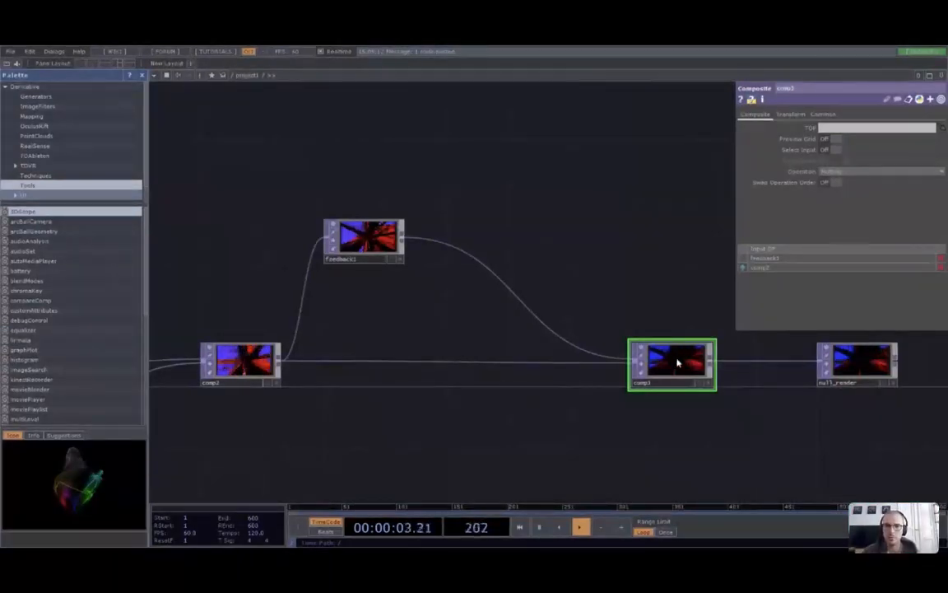
Set the Composite (comp3) as feedback1's Target TOP to close the loop
key("ctrl+v")
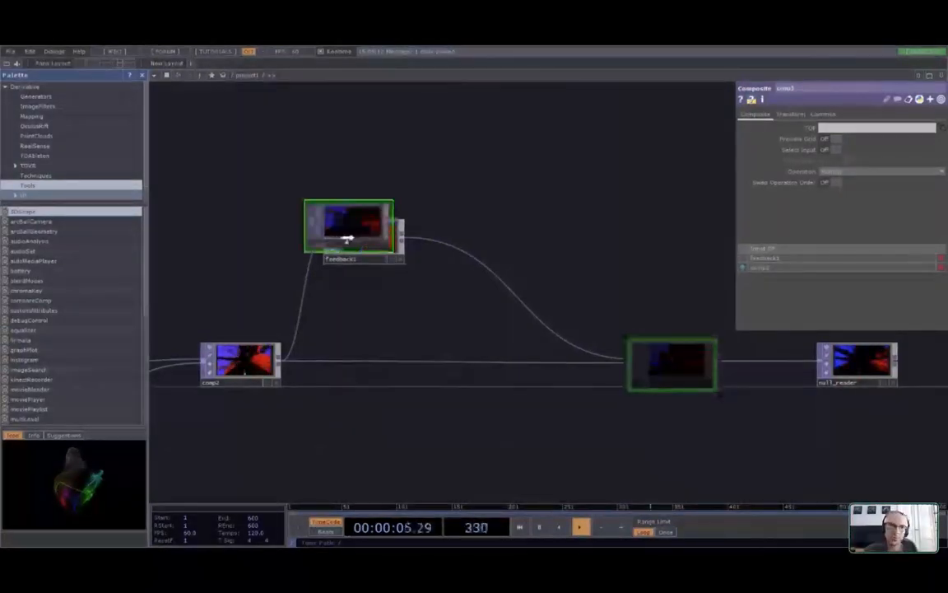
left_click_drag(356, 242, 357, 242)
scroll(558, 316, "up", 3)
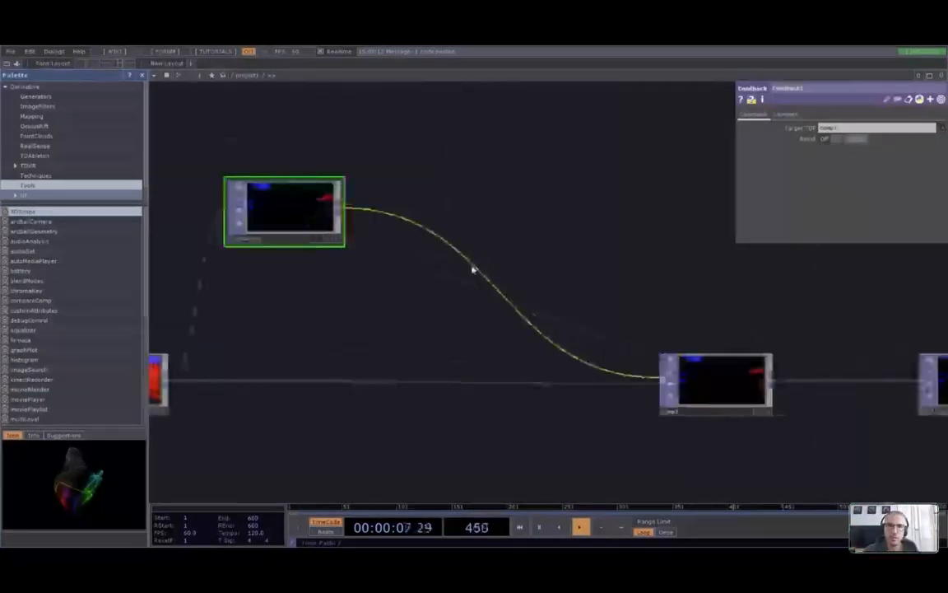
scroll(448, 274, "up", 5)
scroll(478, 275, "down", 5)
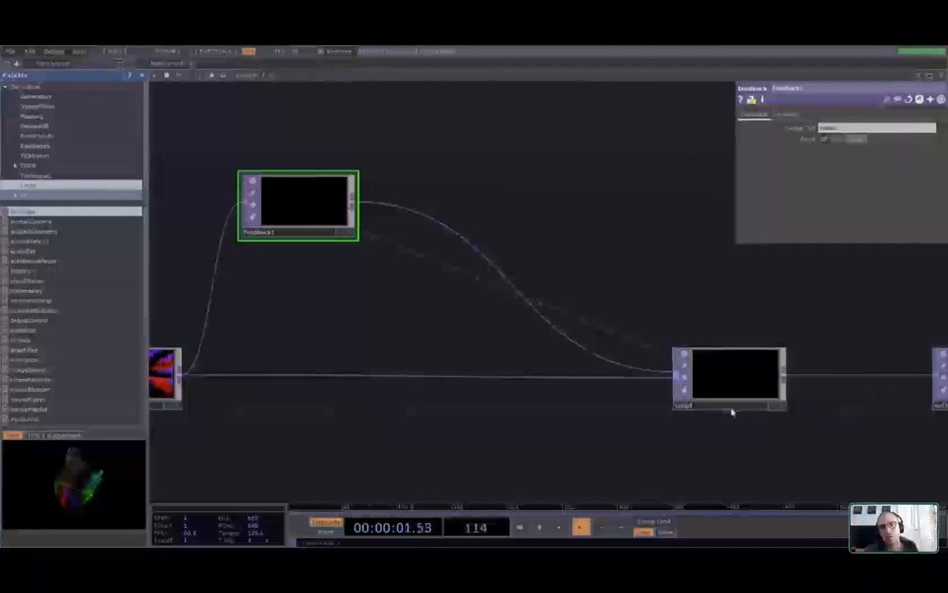
left_click_drag(225, 400, 258, 395)
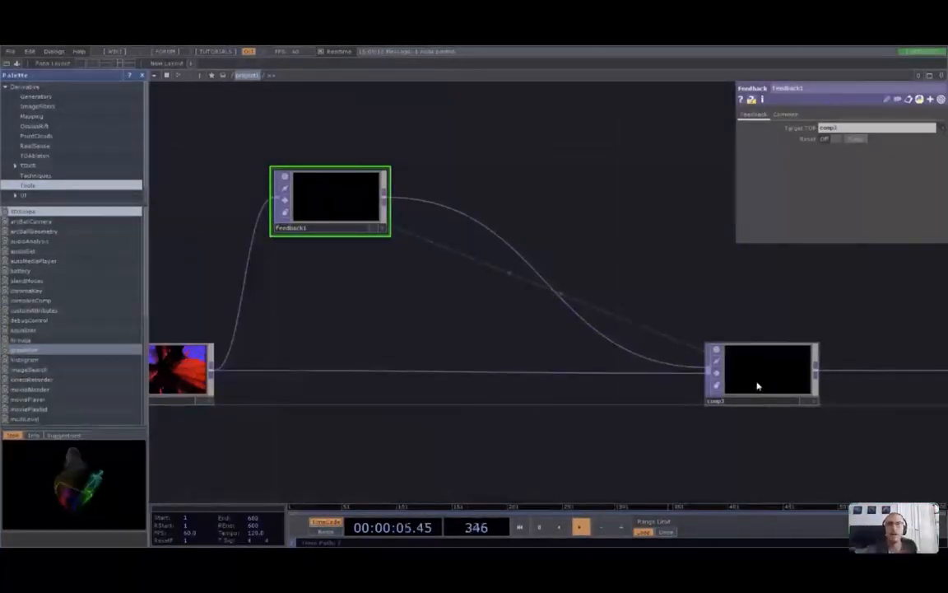
left_click(758, 385)
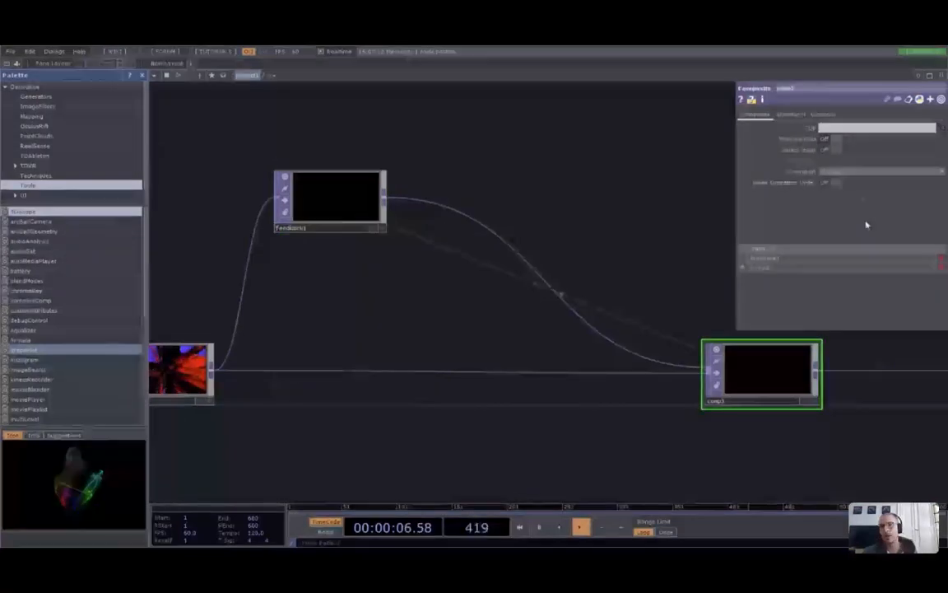
left_click(859, 173)
left_click(842, 184)
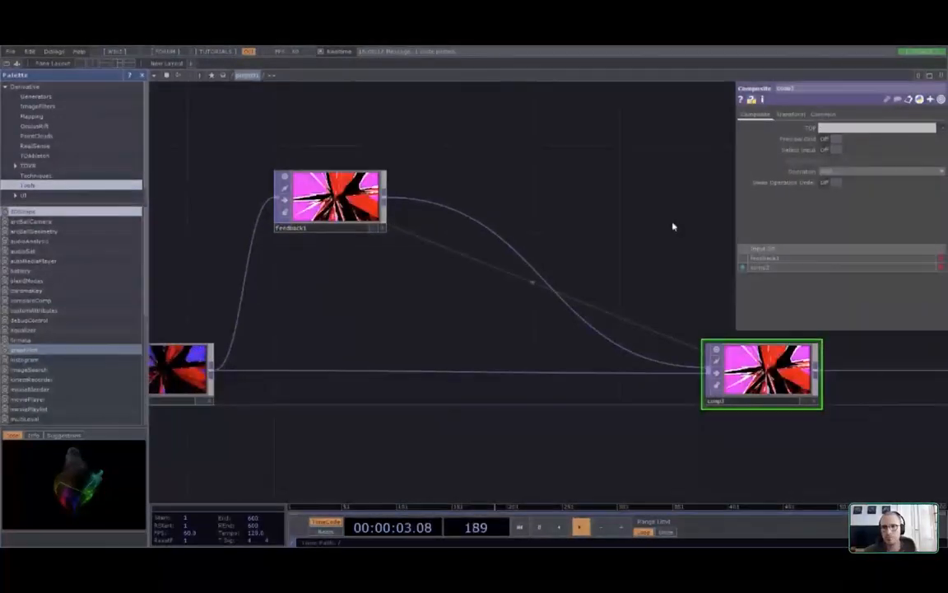
scroll(817, 419, "up", 5)
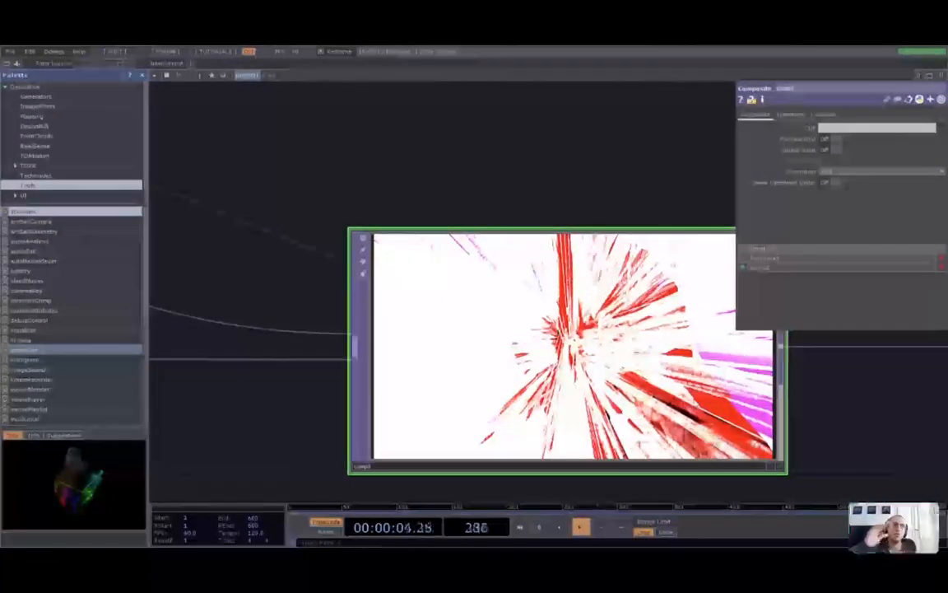
scroll(695, 400, "down", 8)
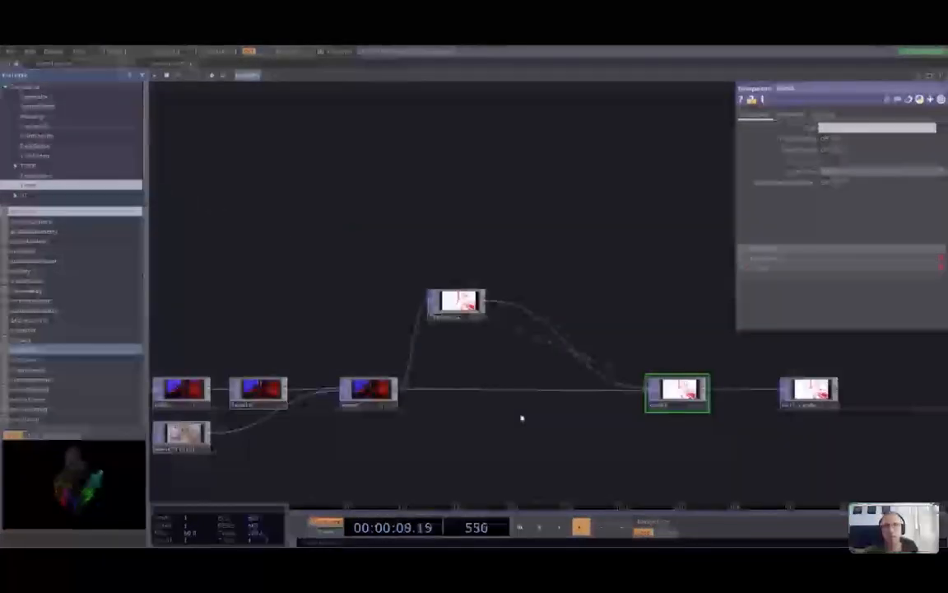
scroll(462, 364, "up", 6)
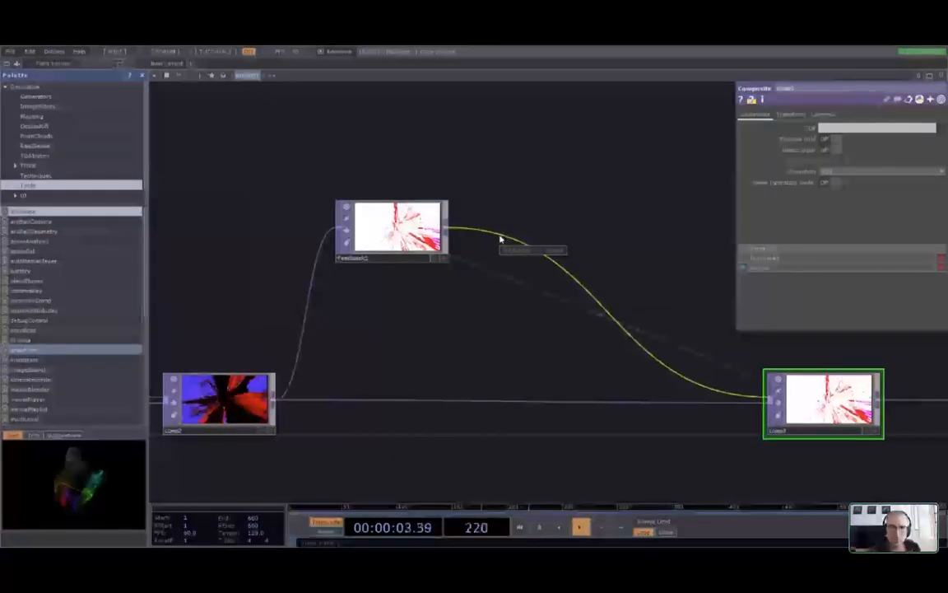
Insert a Level TOP between feedback1 and comp3 and lower its Opacity on the Post page
right_click(506, 239)
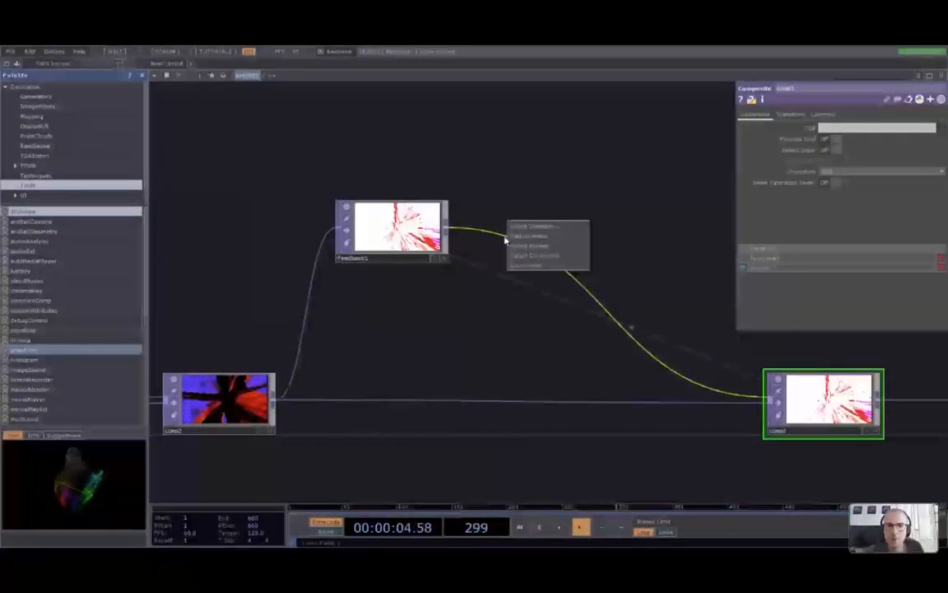
left_click(559, 228)
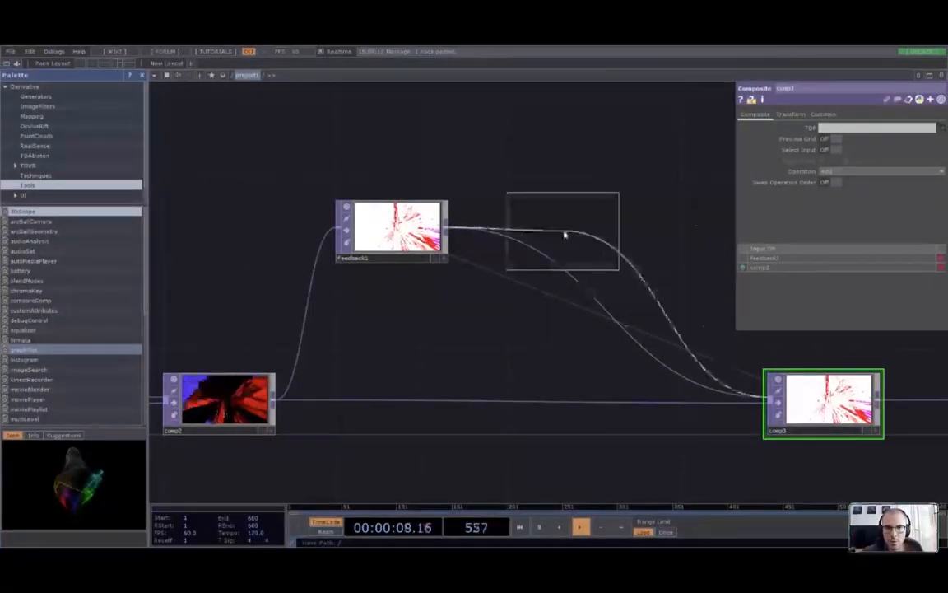
left_click(564, 233)
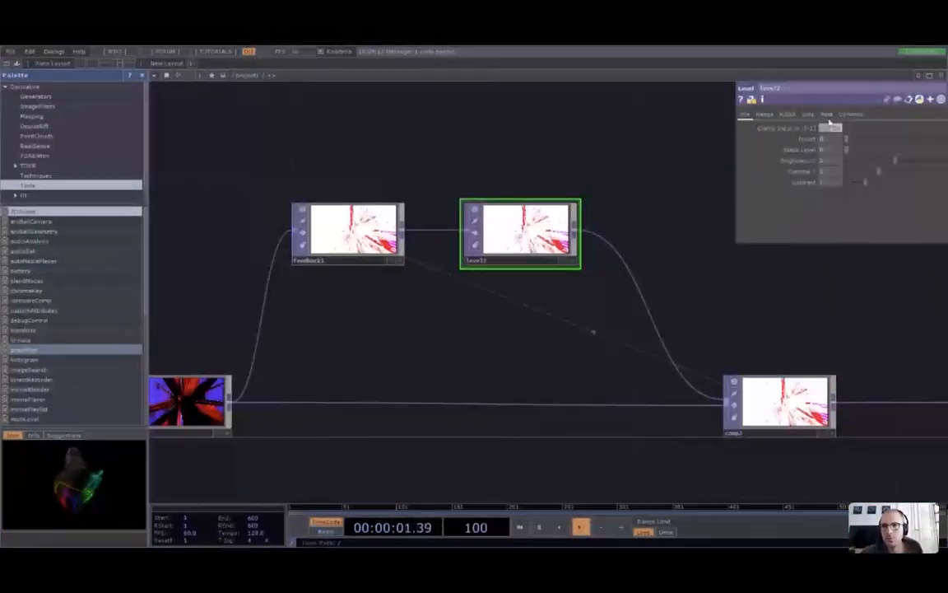
left_click(826, 114)
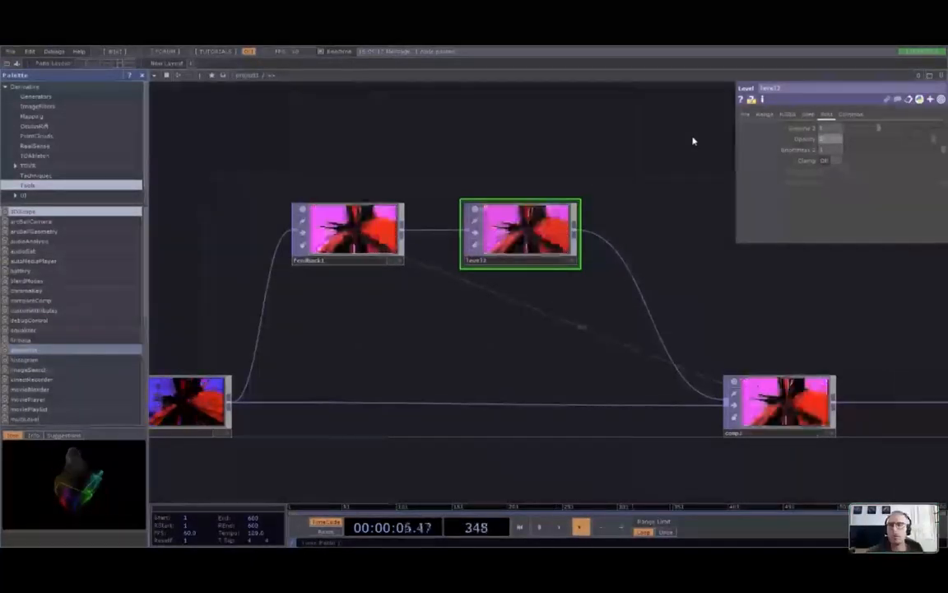
left_click_drag(871, 422, 707, 379)
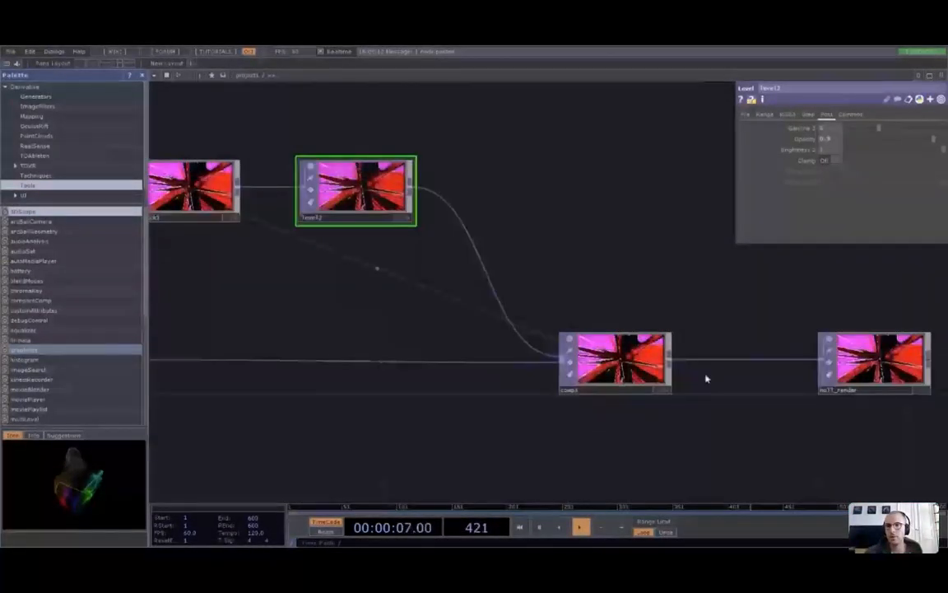
scroll(707, 379, "up", 5)
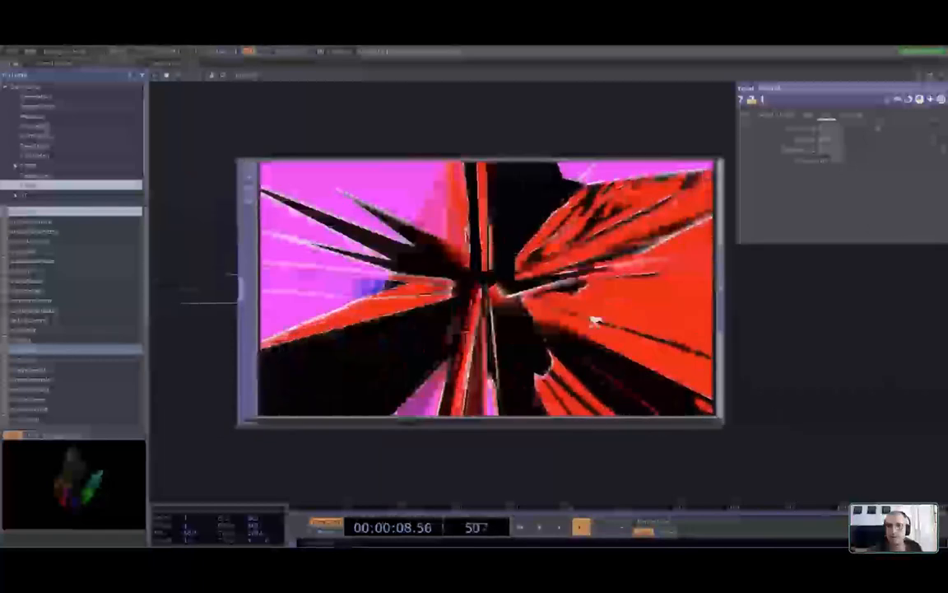
scroll(594, 322, "up", 2)
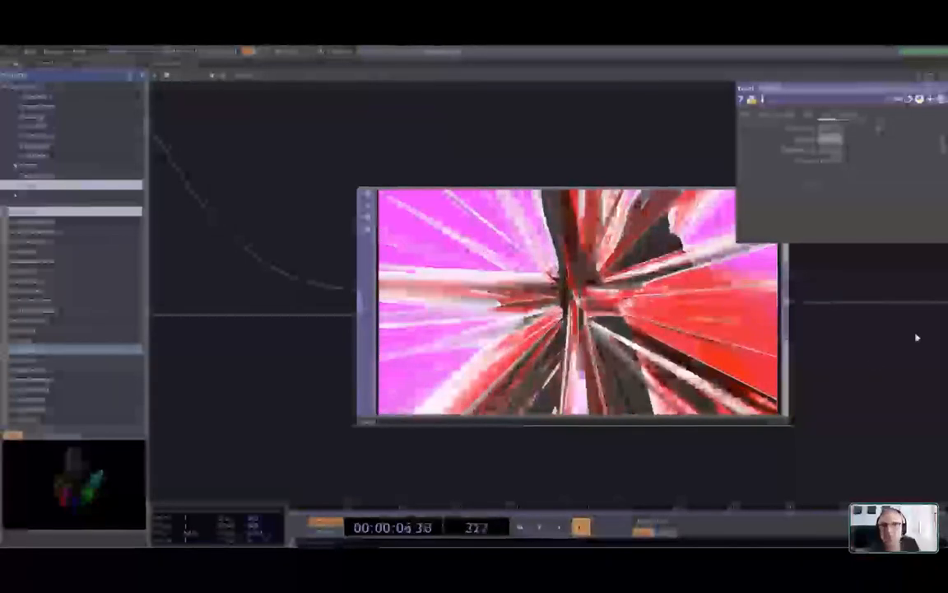
Rearrange the nodes so feedback1 lines up with the level node ahead of the composite
scroll(864, 360, "down", 5)
scroll(865, 360, "down", 5)
left_click_drag(538, 385, 450, 383)
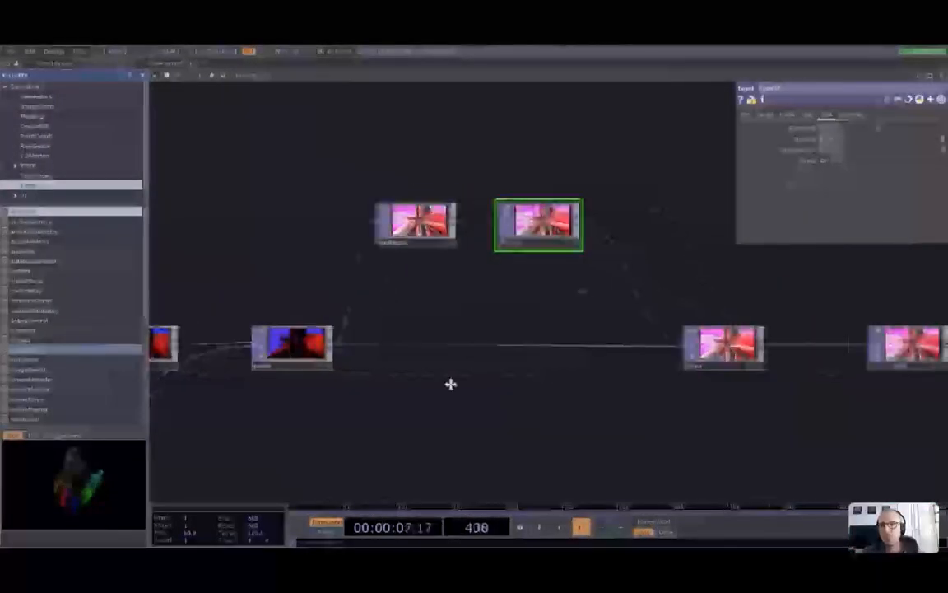
right_click_drag(545, 244, 872, 367)
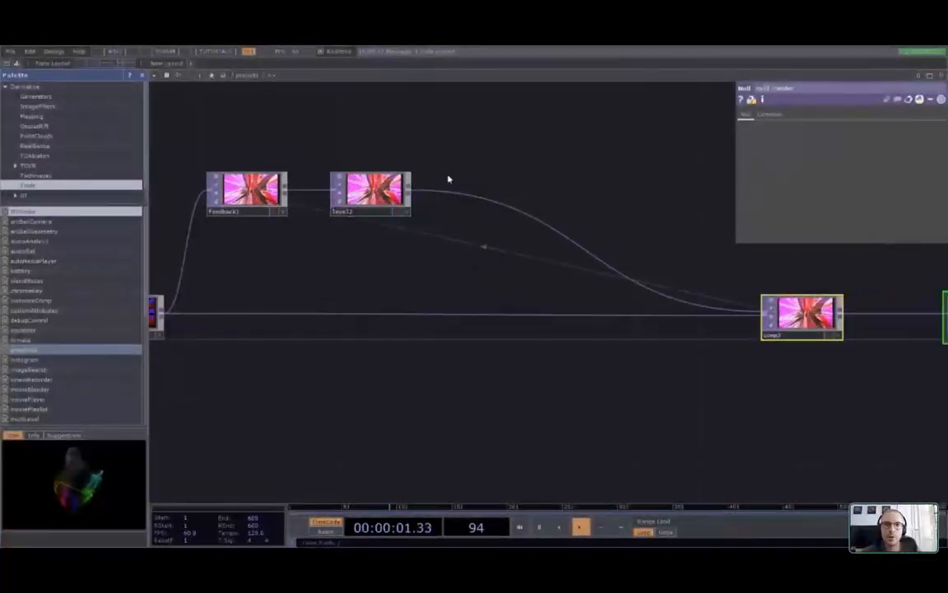
left_click_drag(371, 189, 602, 246)
left_click_drag(252, 194, 252, 256)
left_click(326, 350)
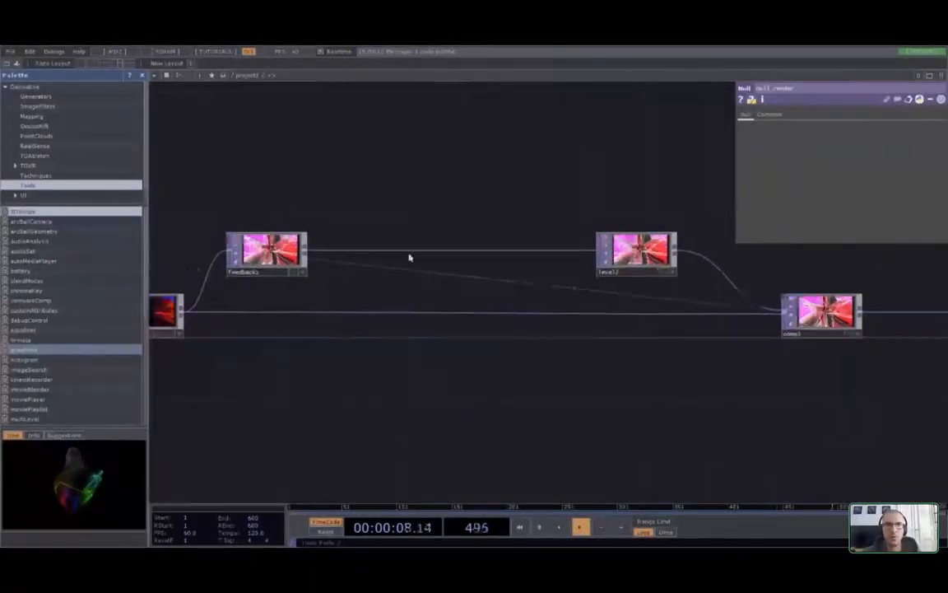
scroll(353, 255, "up", 3)
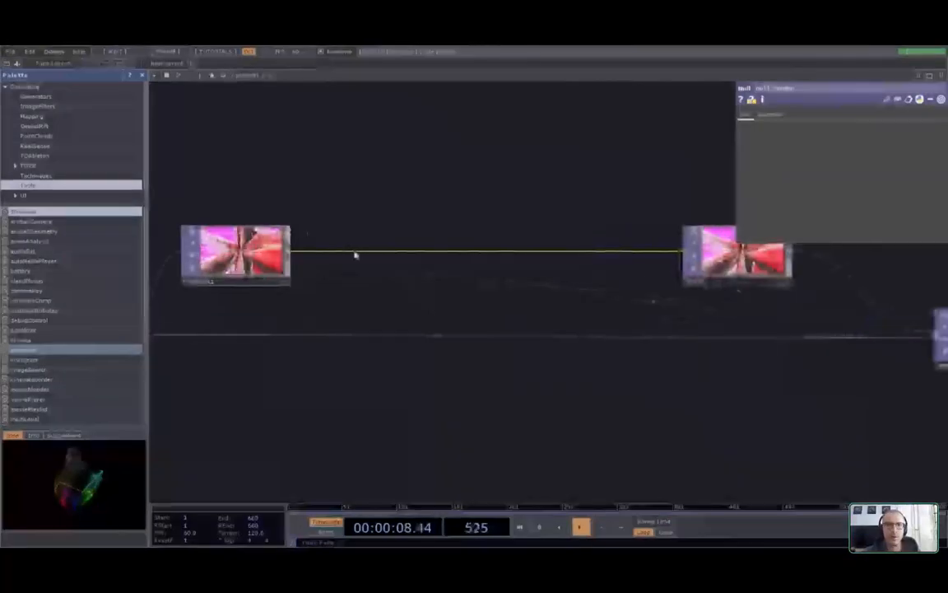
Insert an HSV Adjust TOP between feedback1 and level2 and raise its Hue Offset to about 29
right_click(394, 253)
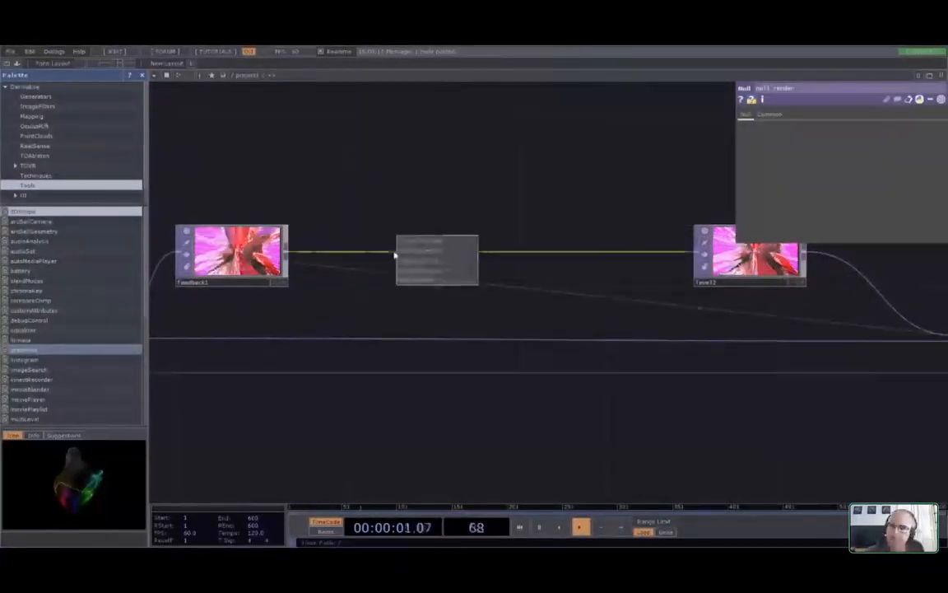
left_click(416, 244)
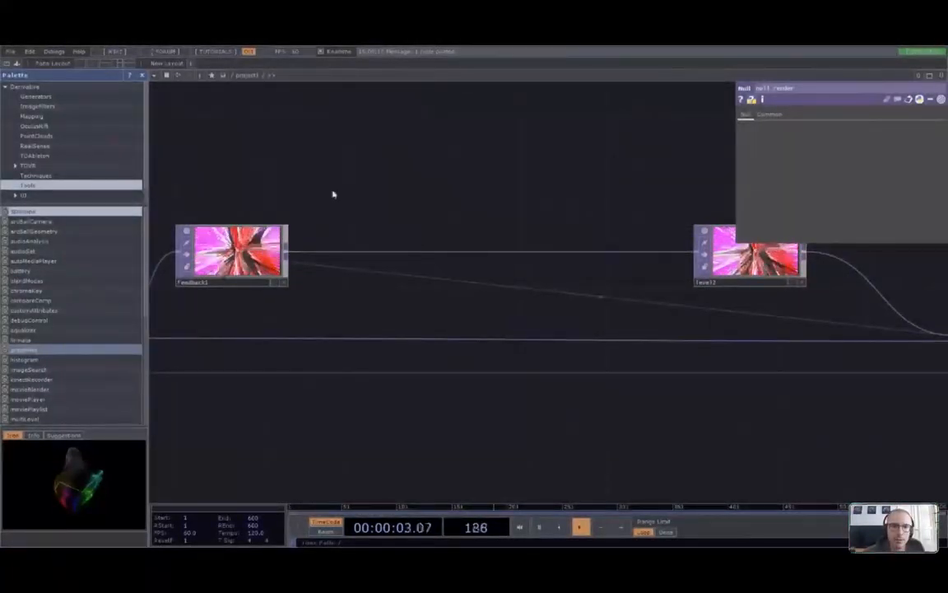
left_click(402, 252)
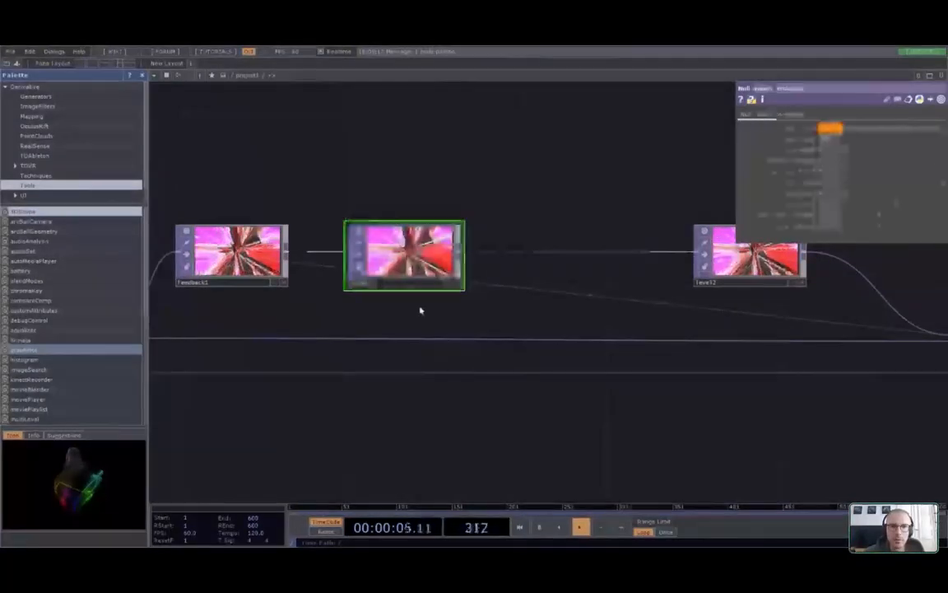
left_click_drag(463, 310, 367, 311)
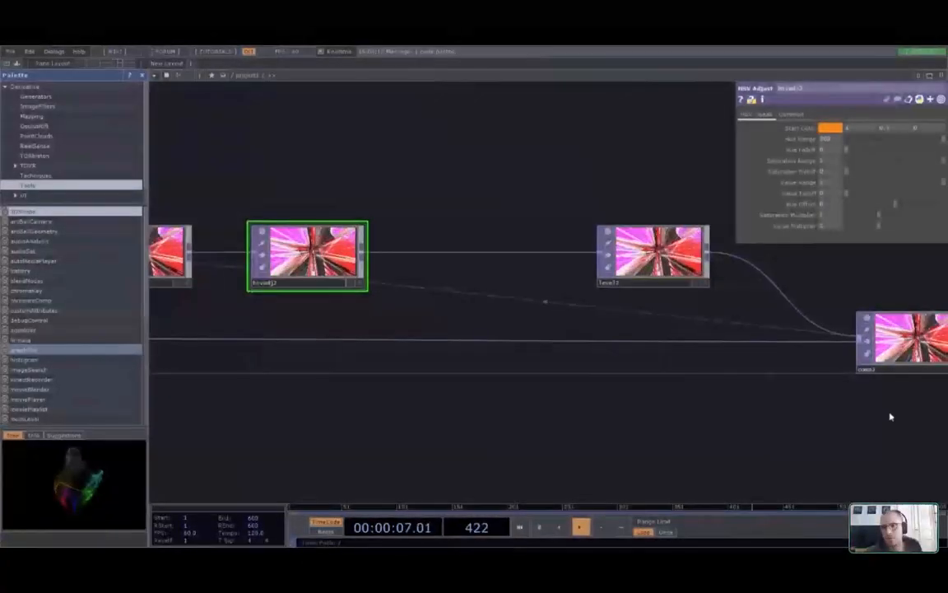
left_click_drag(890, 416, 542, 400)
scroll(558, 330, "up", 6)
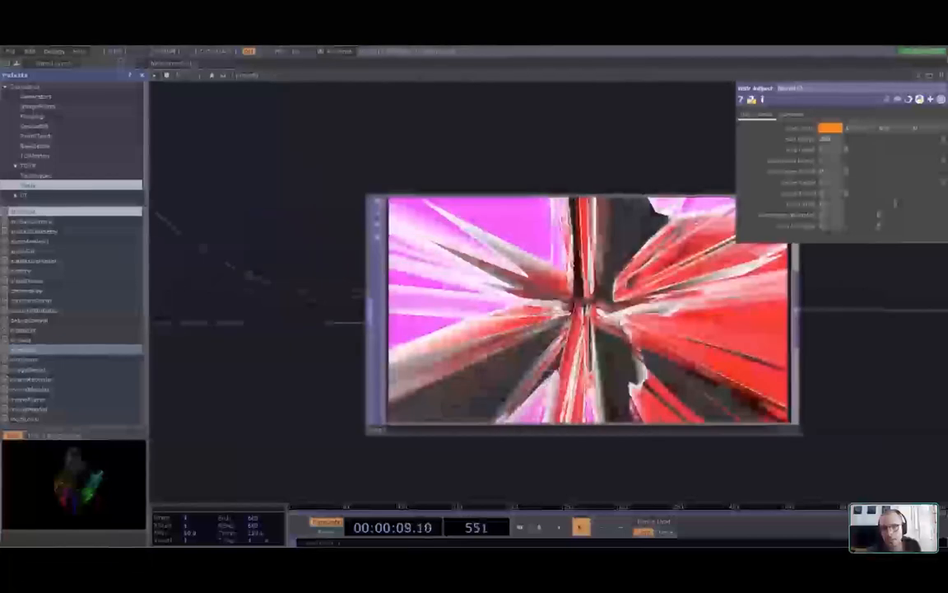
scroll(397, 314, "down", 6)
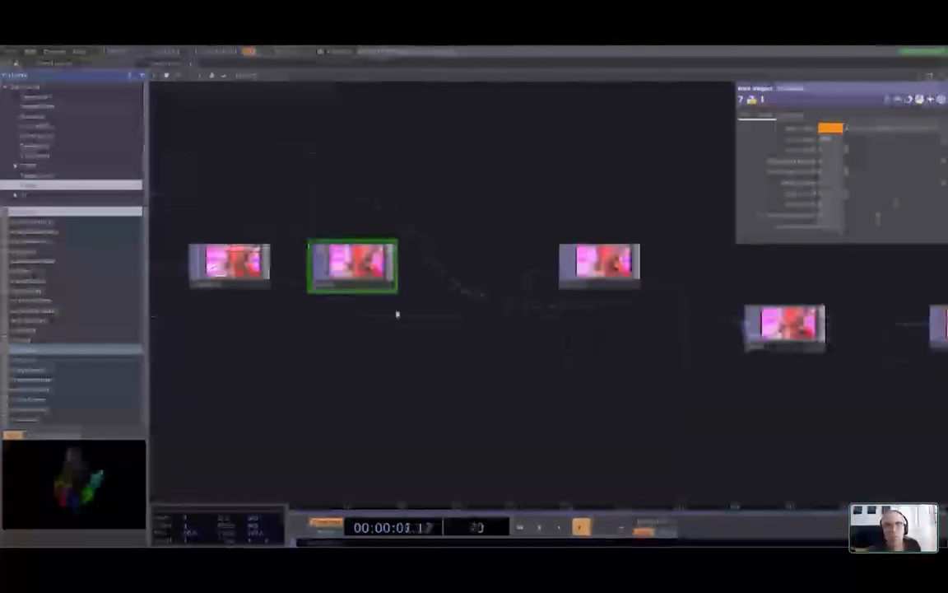
scroll(267, 280, "up", 3)
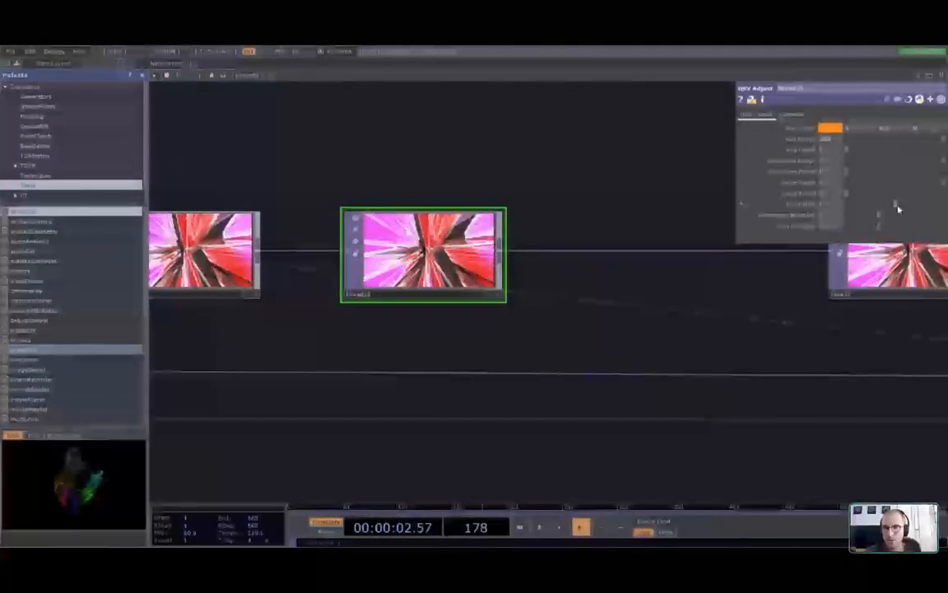
left_click_drag(896, 204, 899, 203)
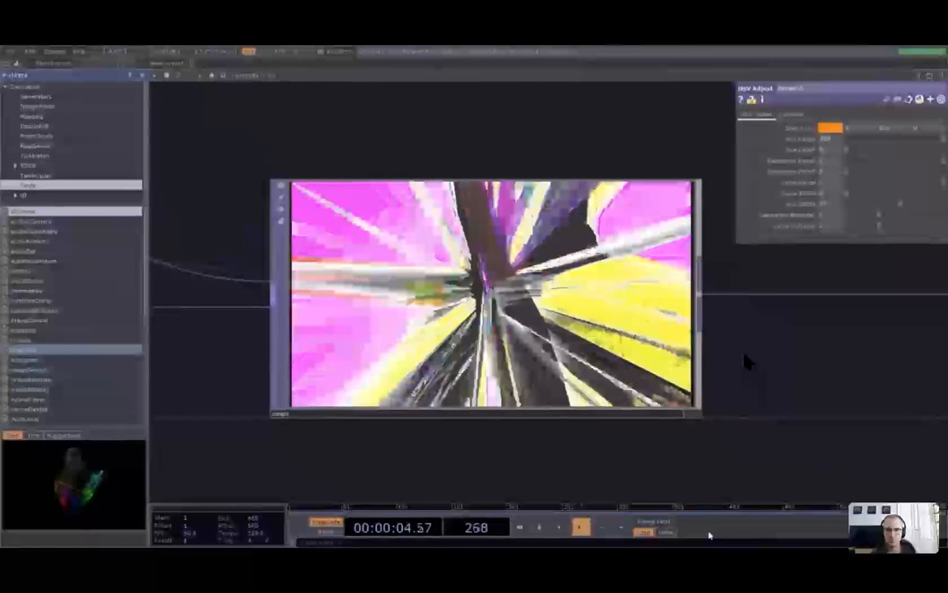
Pan and zoom the network to bring the pink-yellow composite output into view
scroll(860, 422, "down", 3)
left_click_drag(861, 421, 316, 398)
scroll(683, 365, "up", 5)
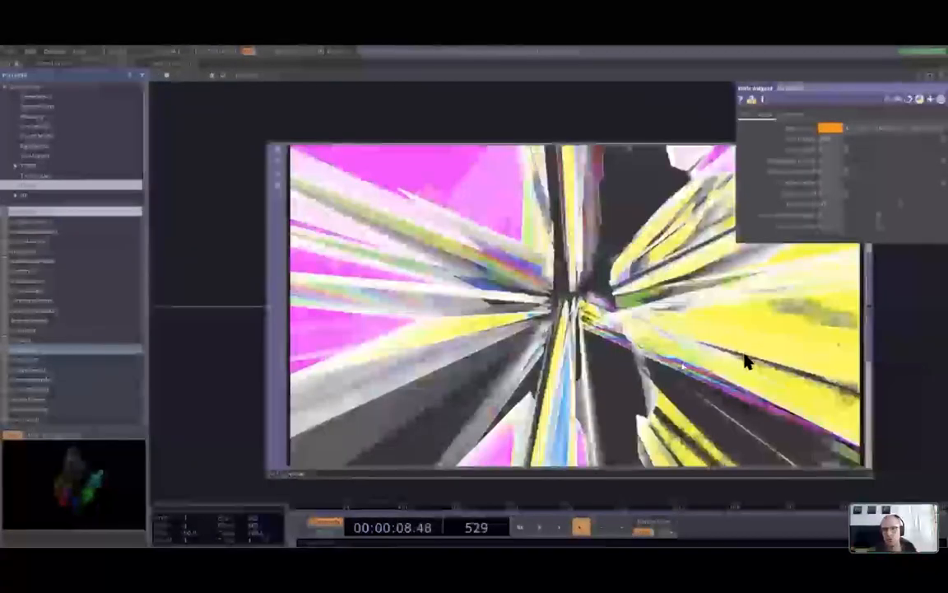
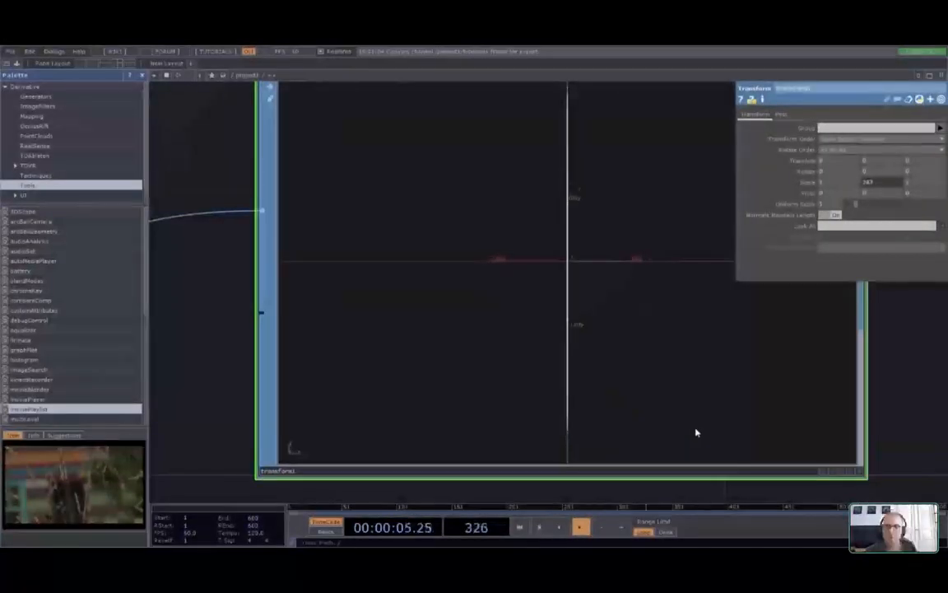
Pan to the timeline CHOPs, expand Scale, and select its op('timeline1')['frame'] expression
scroll(695, 432, "down", 3)
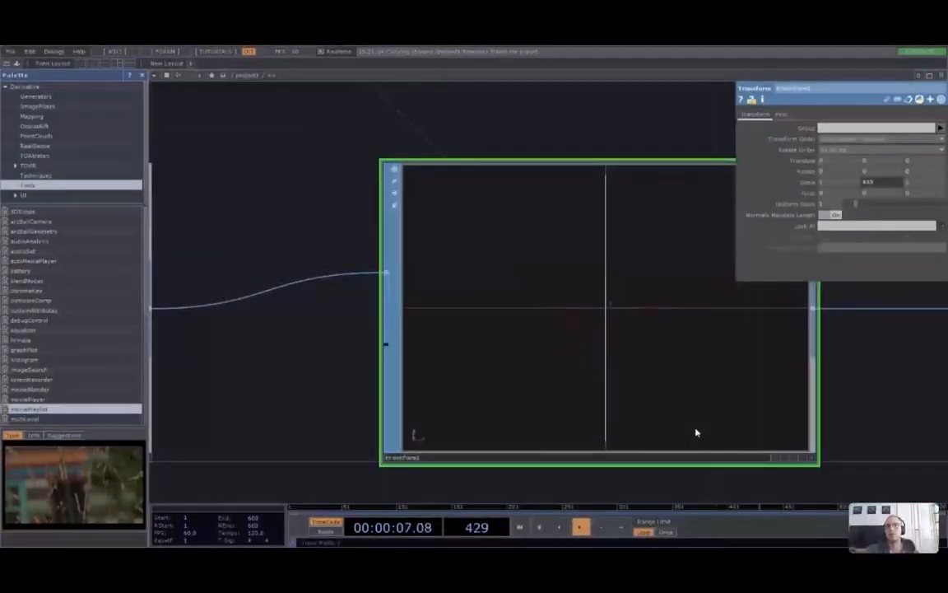
scroll(868, 294, "up", 2)
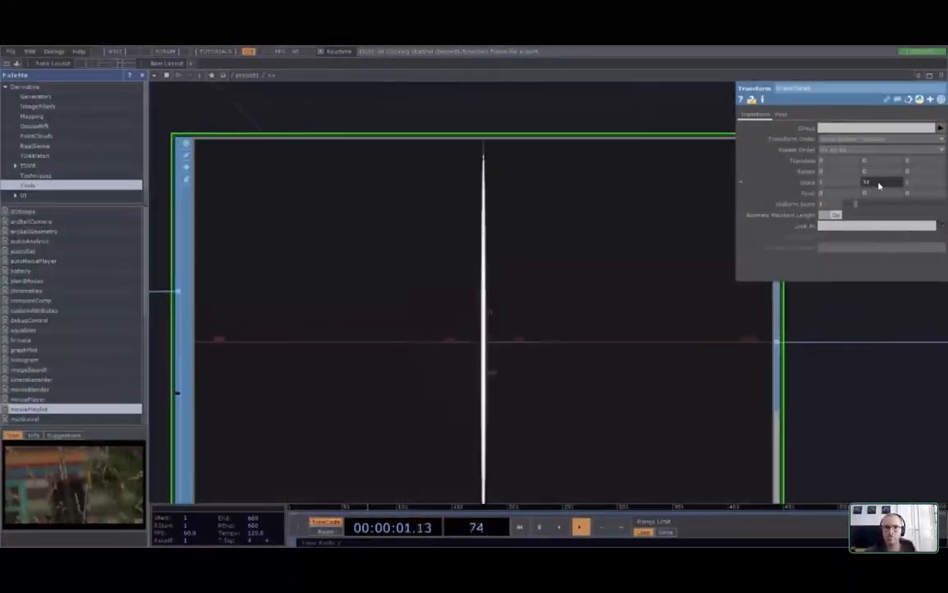
scroll(827, 294, "down", 3)
left_click_drag(553, 222, 497, 299)
left_click_drag(395, 124, 371, 268)
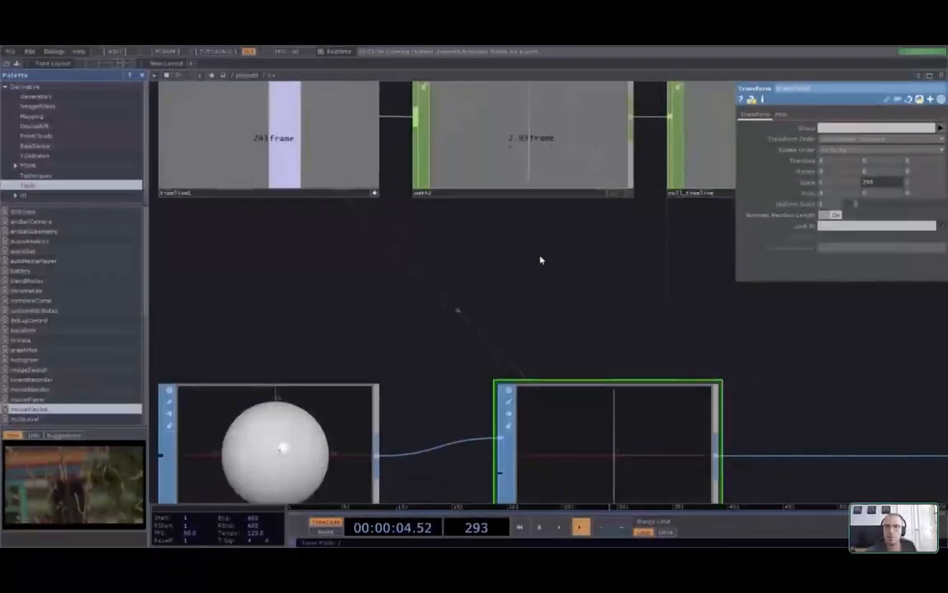
left_click(739, 183)
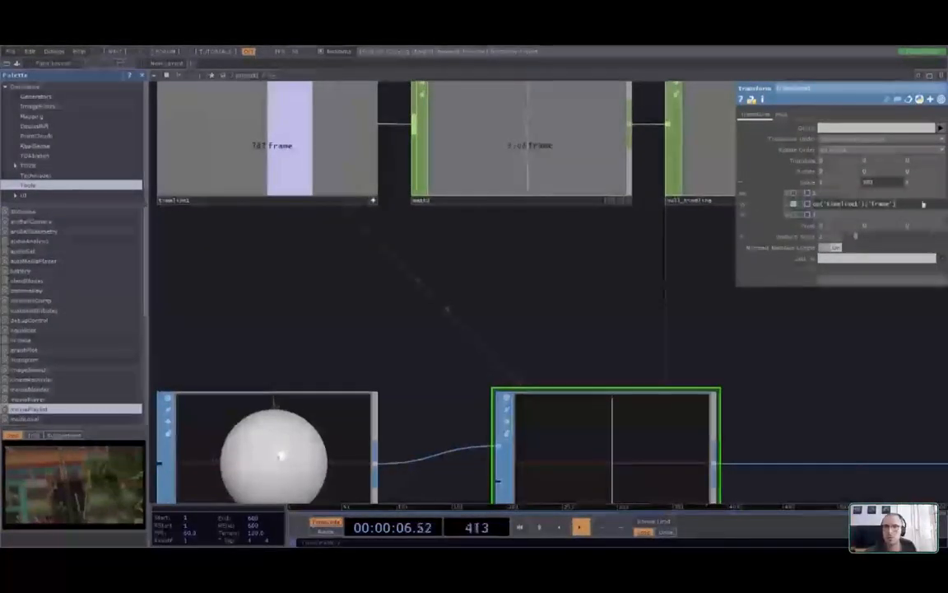
left_click_drag(923, 204, 805, 209)
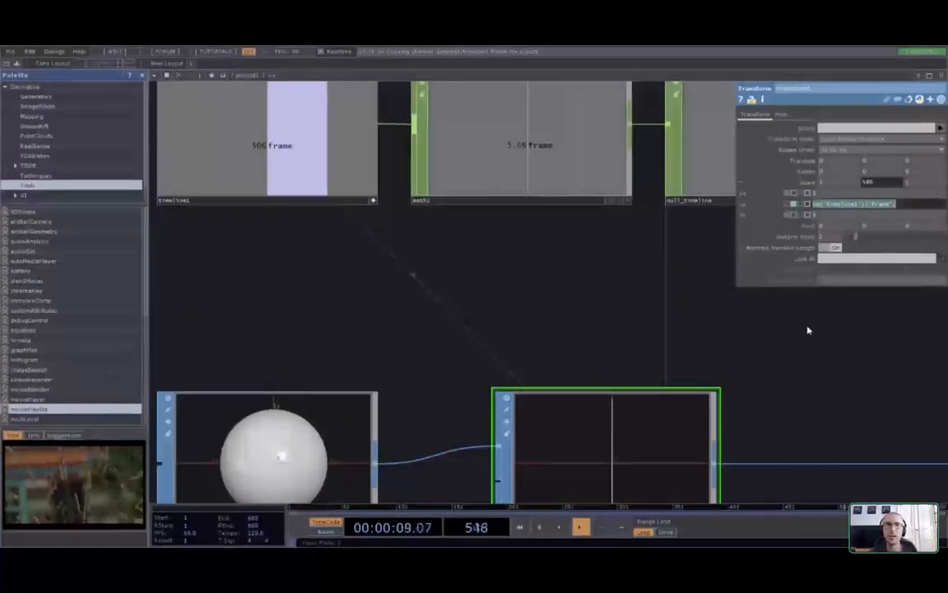
scroll(808, 330, "down", 5)
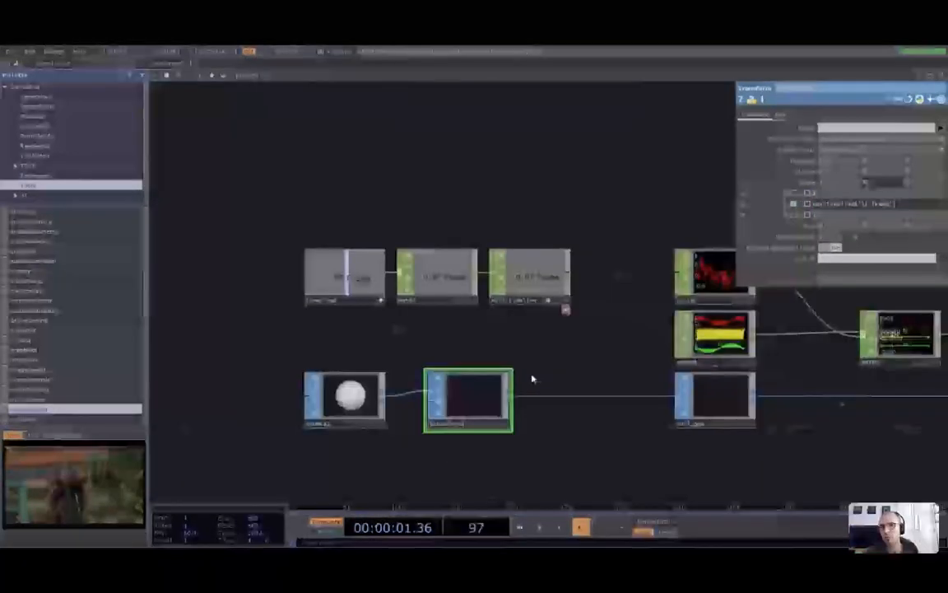
Pan past the noise and math CHOPs toward the geo, camera and light nodes
left_click_drag(531, 379, 474, 384)
scroll(646, 262, "up", 5)
scroll(658, 262, "down", 3)
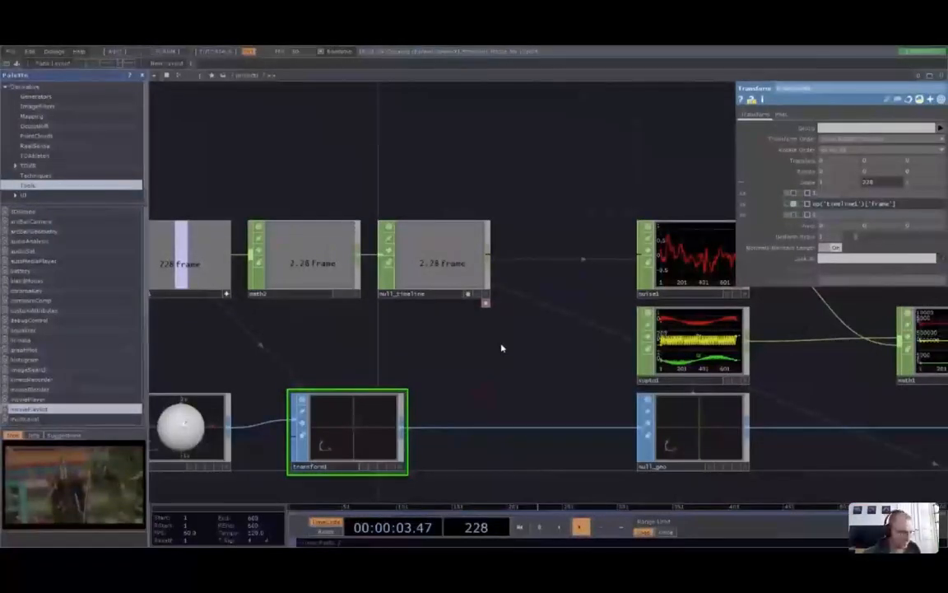
left_click_drag(501, 347, 600, 359)
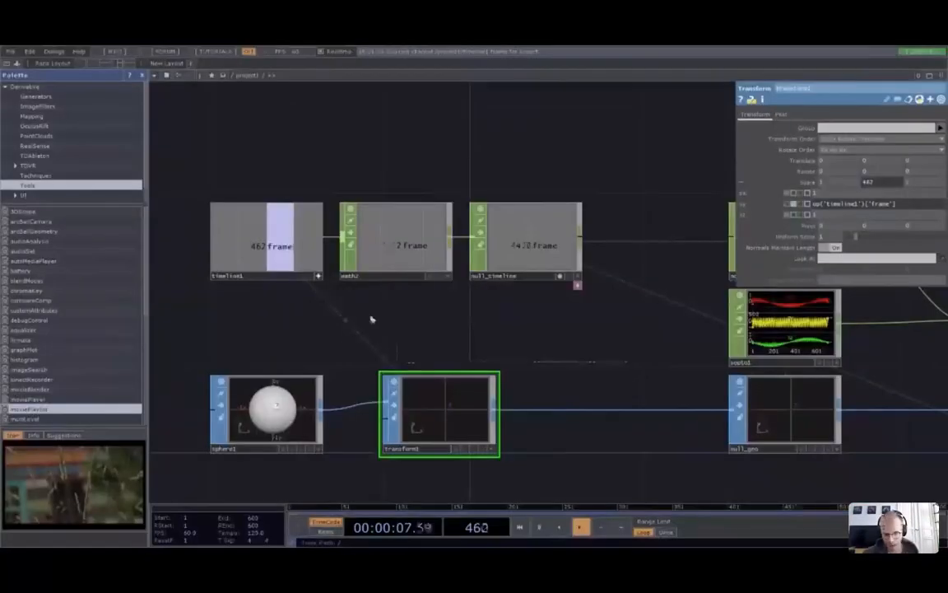
left_click_drag(513, 338, 331, 326)
left_click_drag(719, 446, 609, 412)
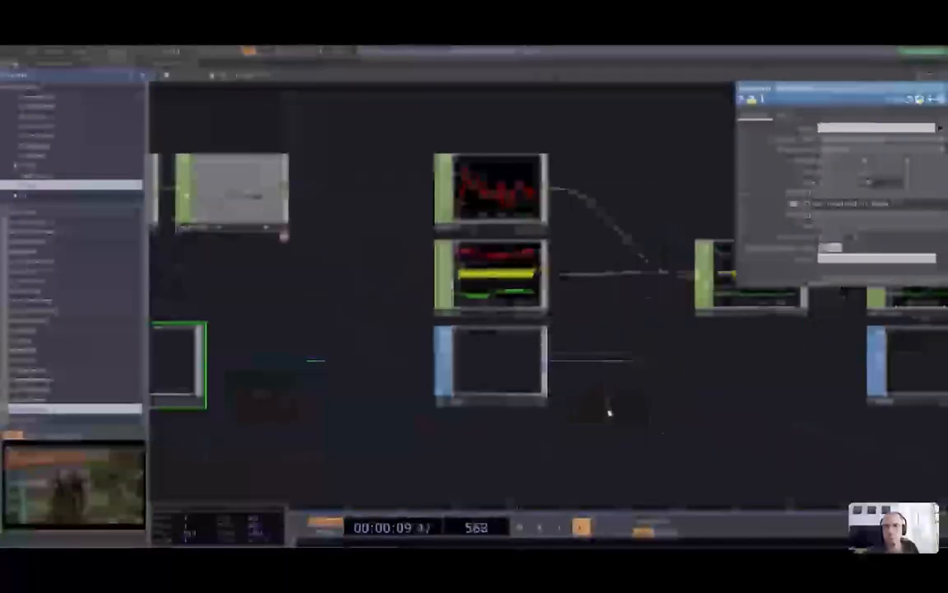
scroll(659, 437, "down", 2)
scroll(658, 437, "down", 1)
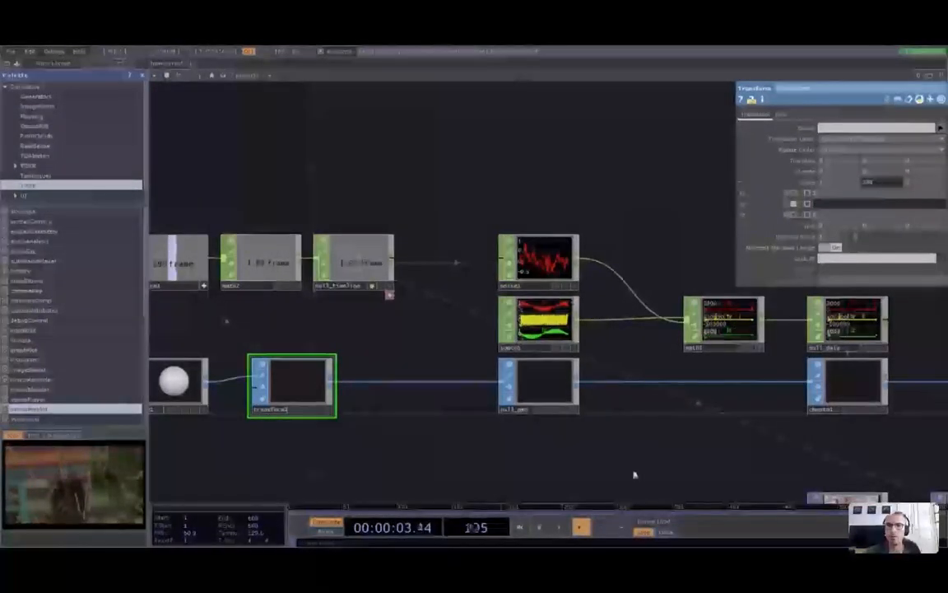
left_click_drag(669, 452, 427, 407)
left_click_drag(819, 400, 334, 362)
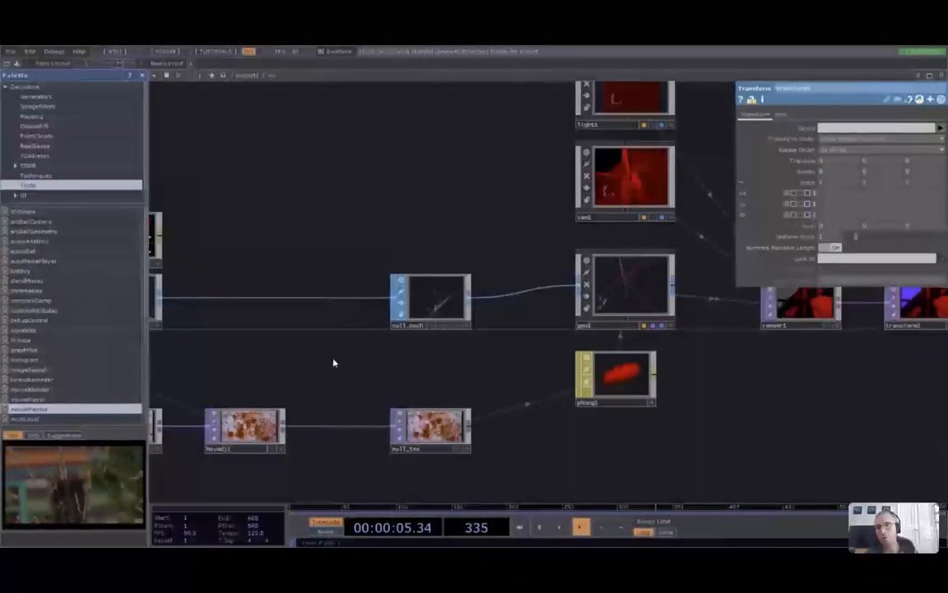
left_click_drag(848, 434, 599, 444)
Center level2, comp3 and null_render, then zoom into null_render's radial streak output
left_click_drag(890, 452, 698, 459)
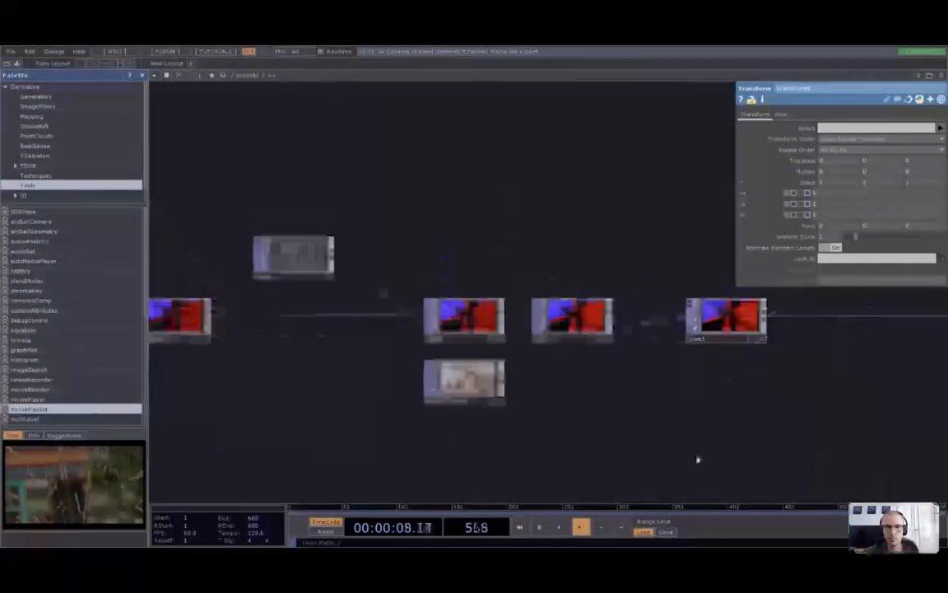
scroll(737, 377, "up", 3)
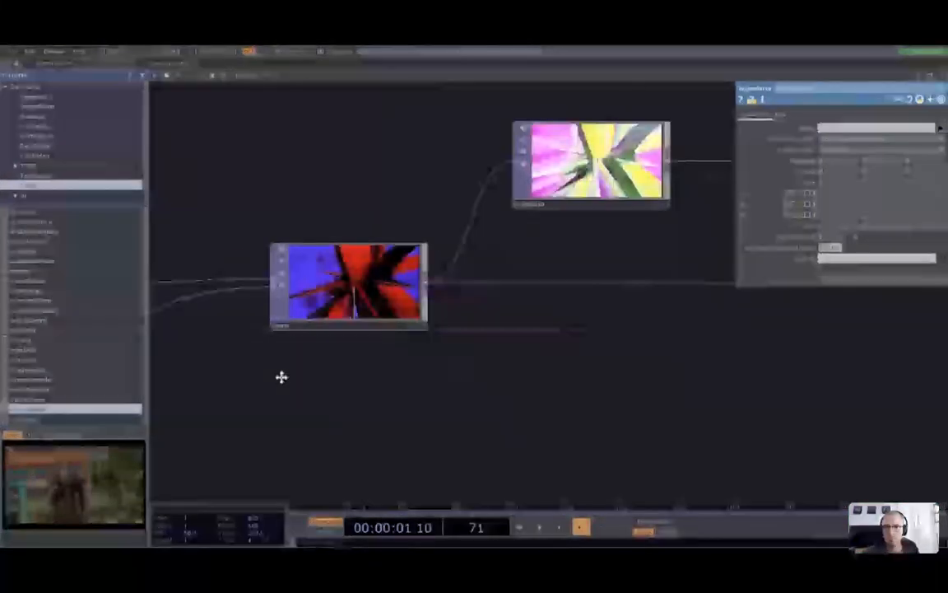
scroll(282, 377, "down", 3)
scroll(656, 396, "down", 1)
left_click_drag(657, 396, 323, 412)
left_click_drag(701, 411, 684, 413)
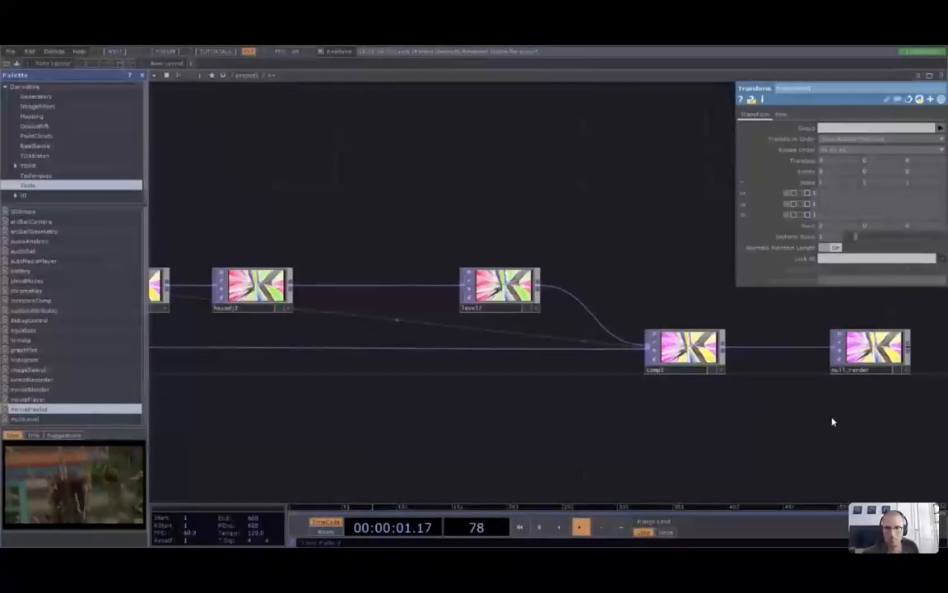
left_click_drag(833, 422, 557, 460)
scroll(557, 460, "up", 3)
scroll(654, 377, "up", 5)
scroll(651, 382, "down", 1)
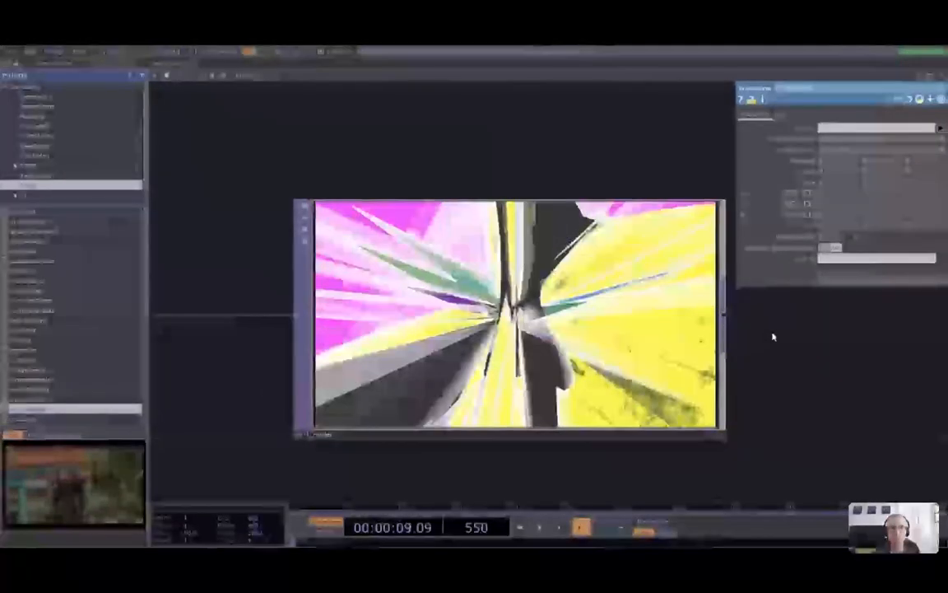
Expand TDVR in the Palette and list its System Components
scroll(78, 121, "down", 1)
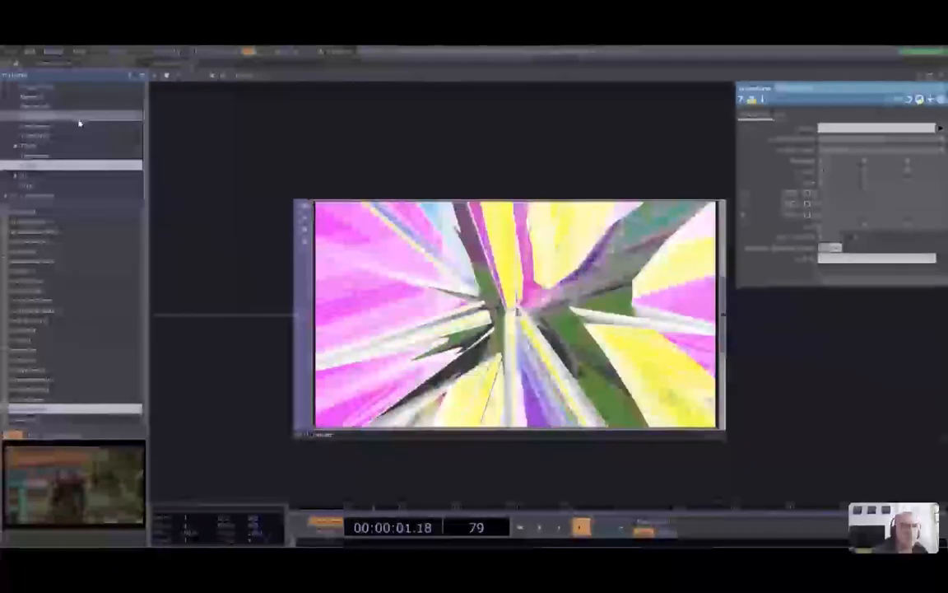
left_click(37, 146)
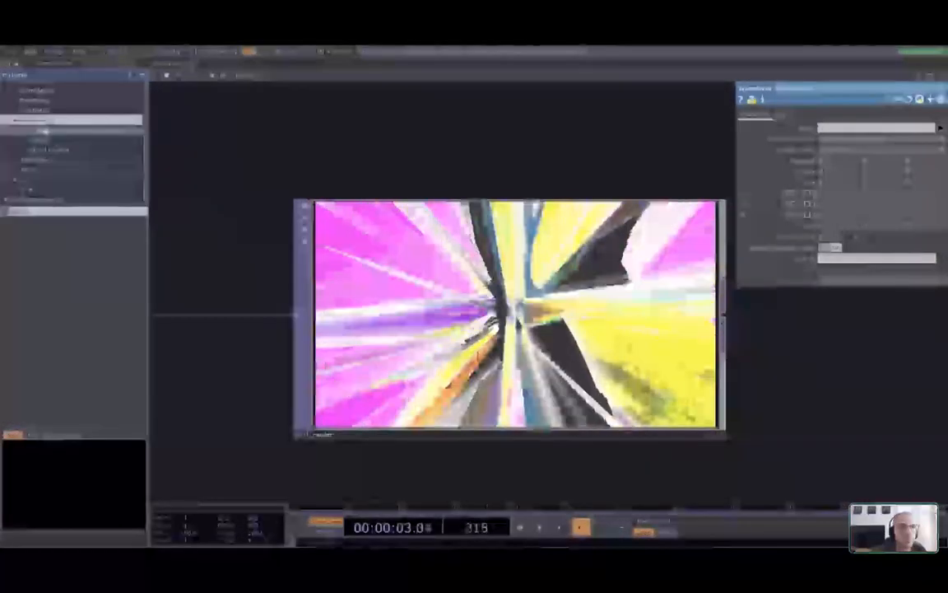
left_click(45, 130)
left_click(49, 149)
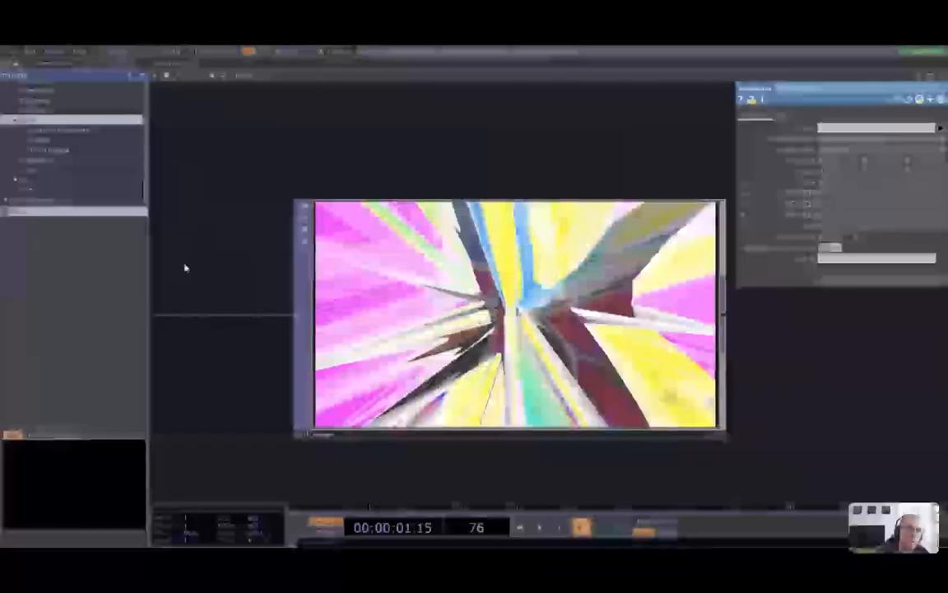
left_click(70, 130)
left_click(51, 140)
left_click(57, 131)
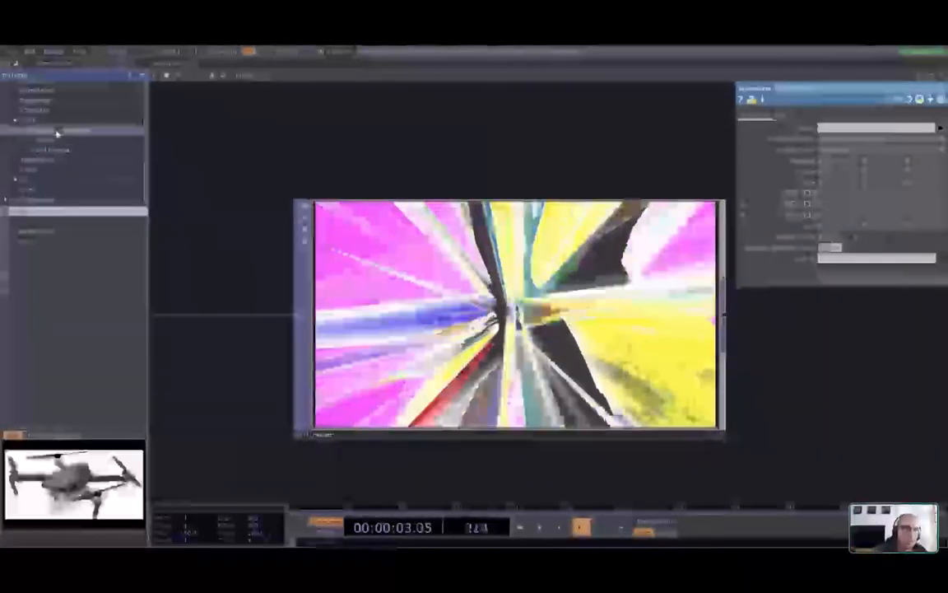
scroll(334, 385, "down", 3)
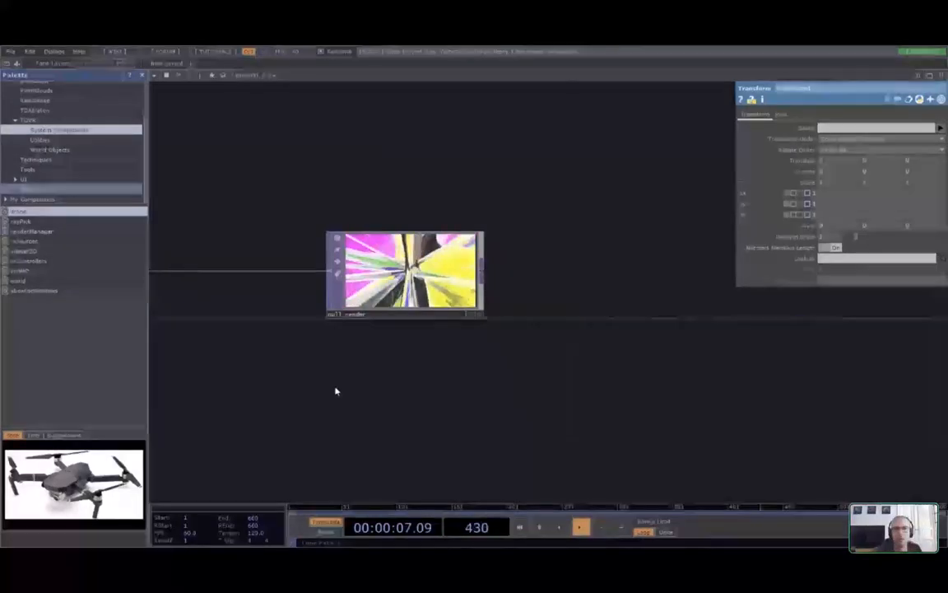
Home the view on null_render with H and hide the parameter panel with P
key("h")
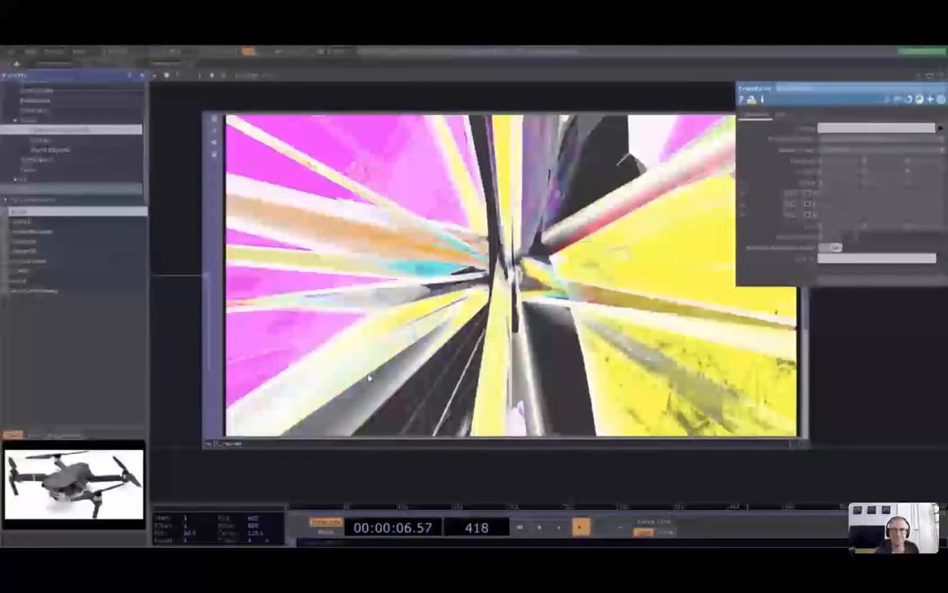
key("p")
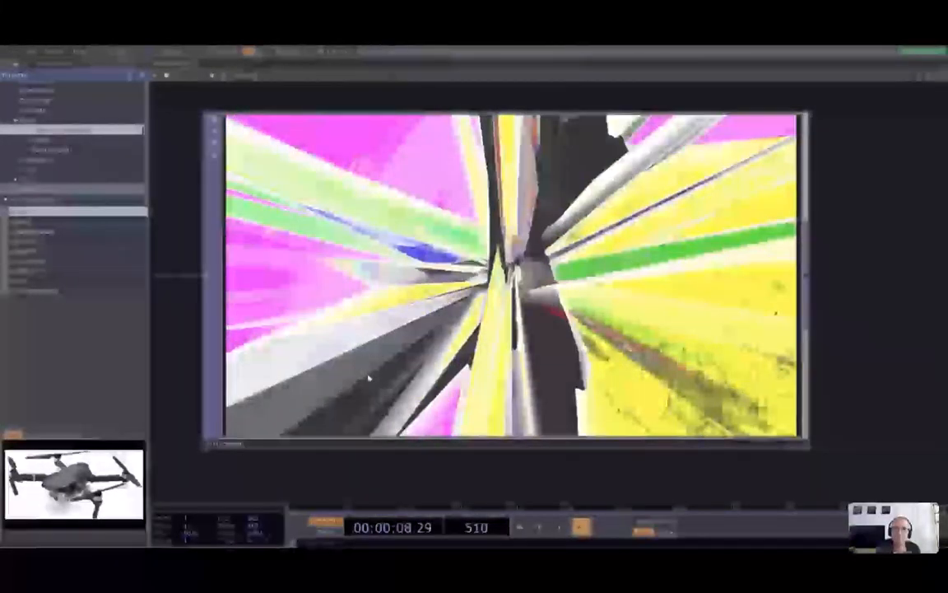